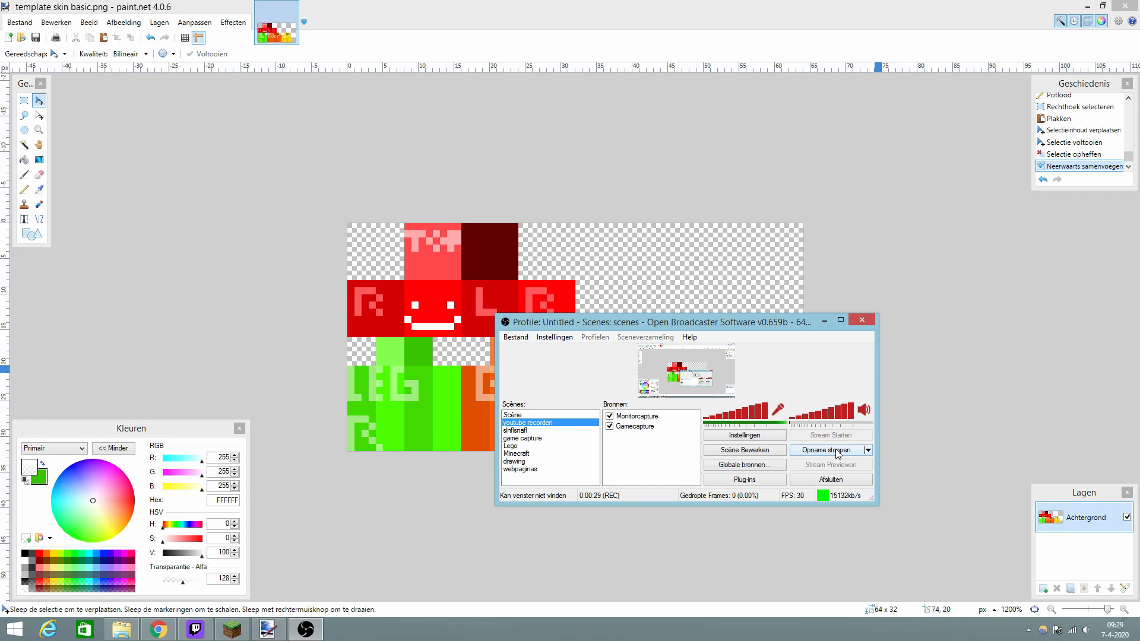
Outline the front faces of the head, leg, body and arm on the skin template one by one, and clear the selection.
click(824, 320)
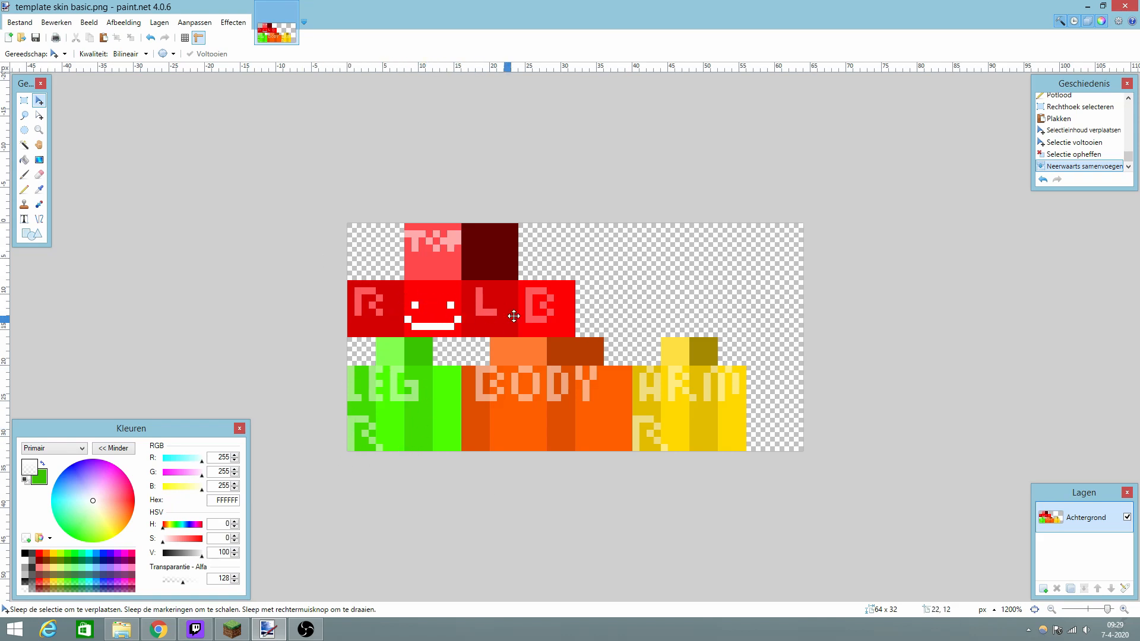
key(s)
drag(405, 281, 458, 332)
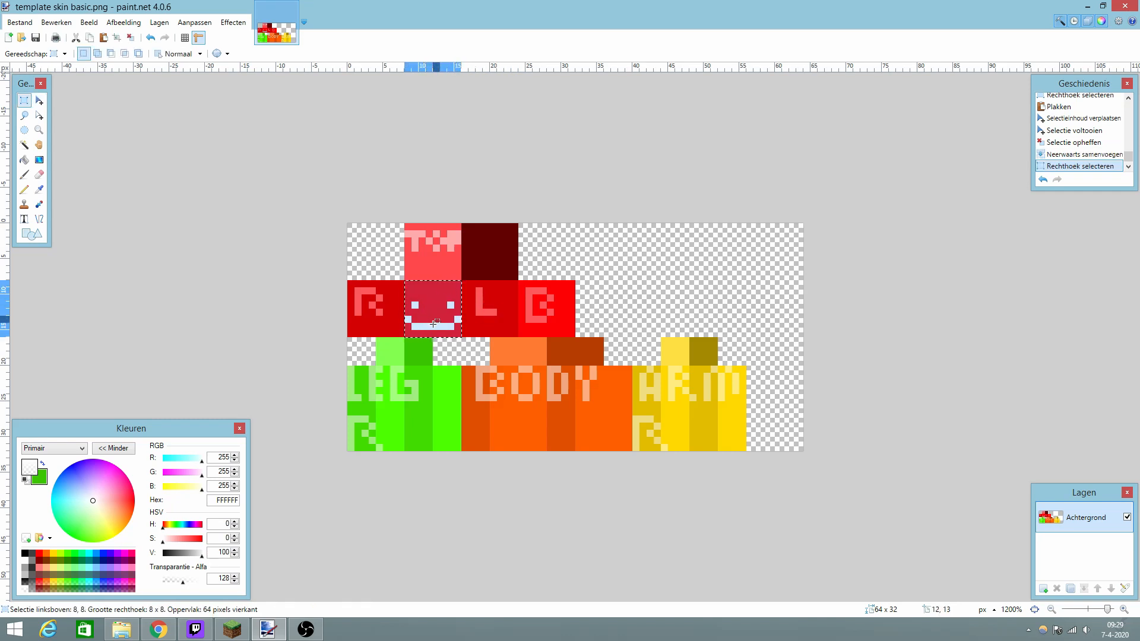
drag(376, 366, 403, 446)
drag(483, 366, 536, 447)
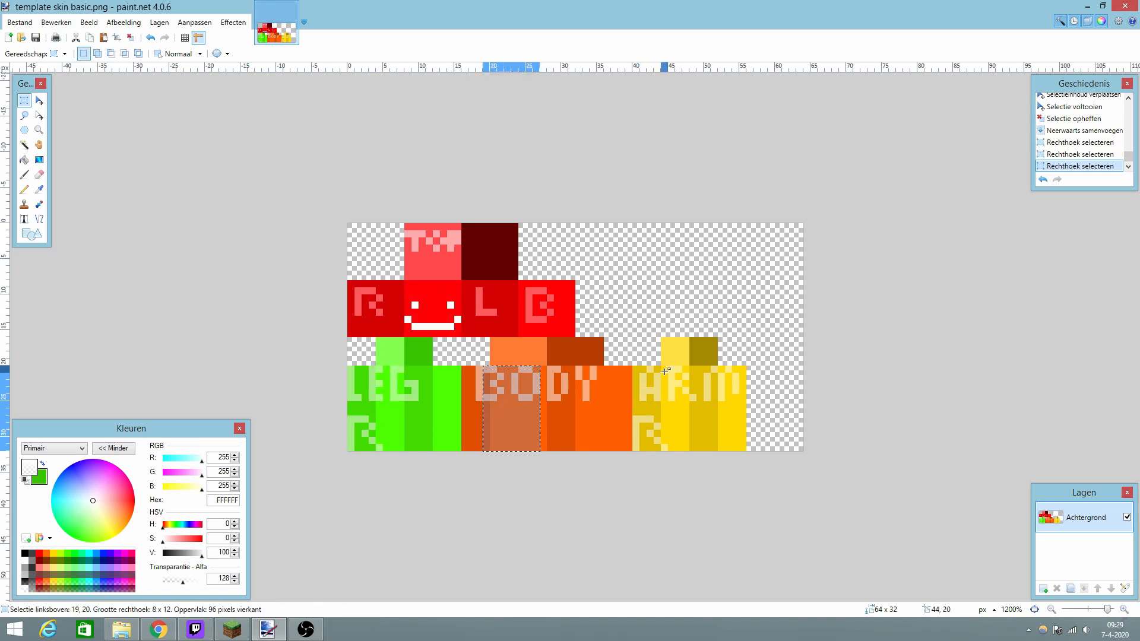
drag(663, 369, 681, 454)
click(614, 256)
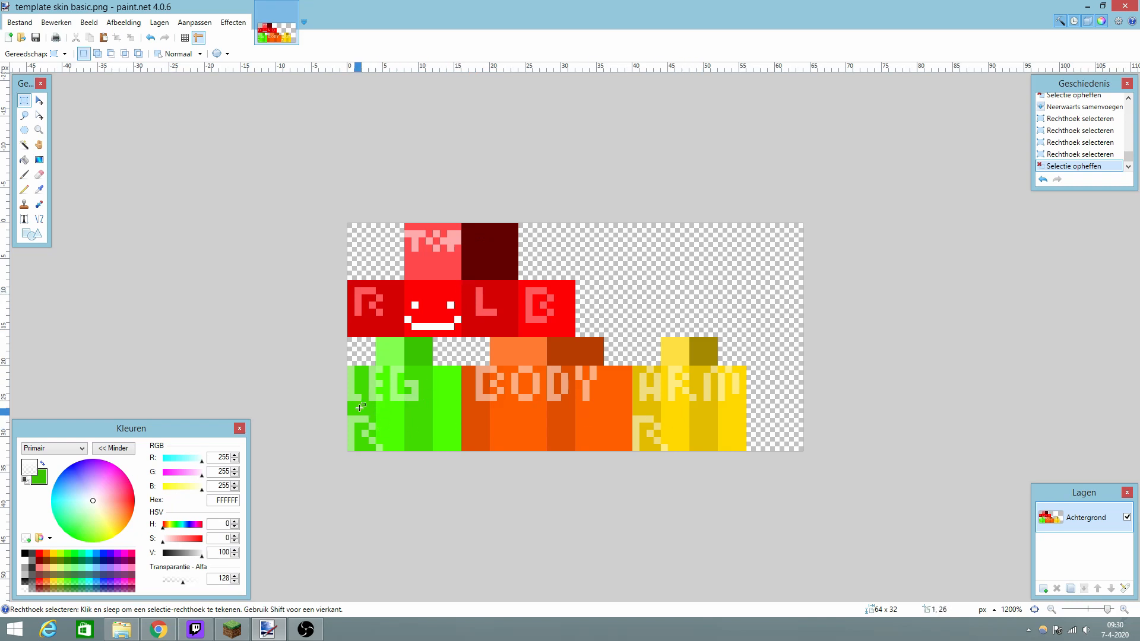
Mark narrow vertical strips across the sides of the green leg section on the template, and clear the selection.
drag(383, 388, 389, 442)
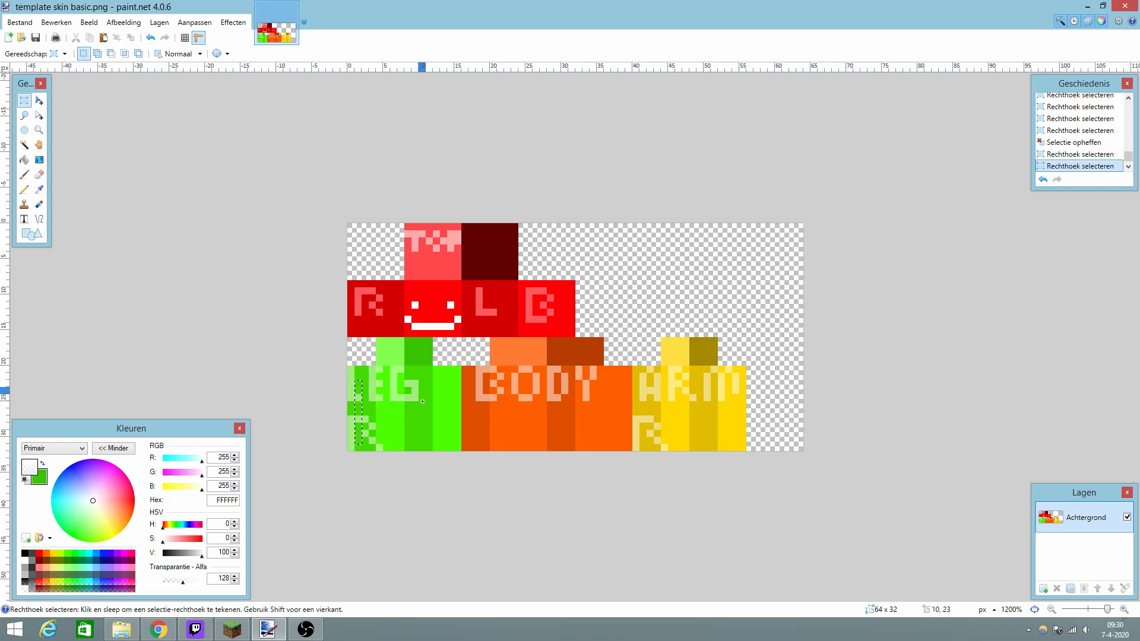
drag(422, 389, 422, 468)
drag(444, 389, 443, 450)
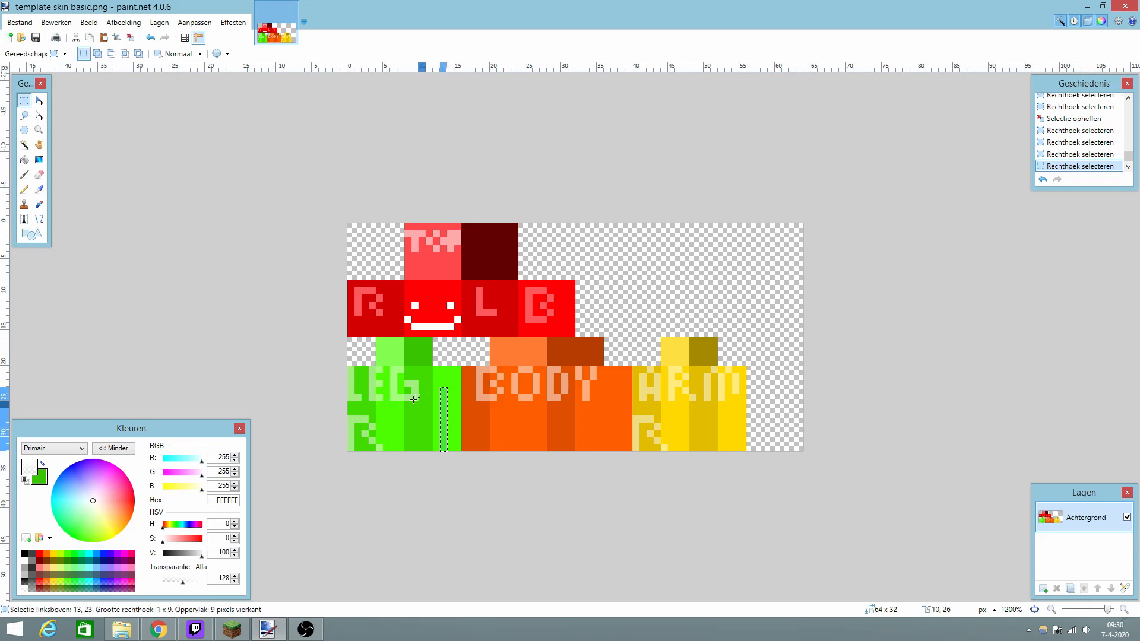
click(390, 356)
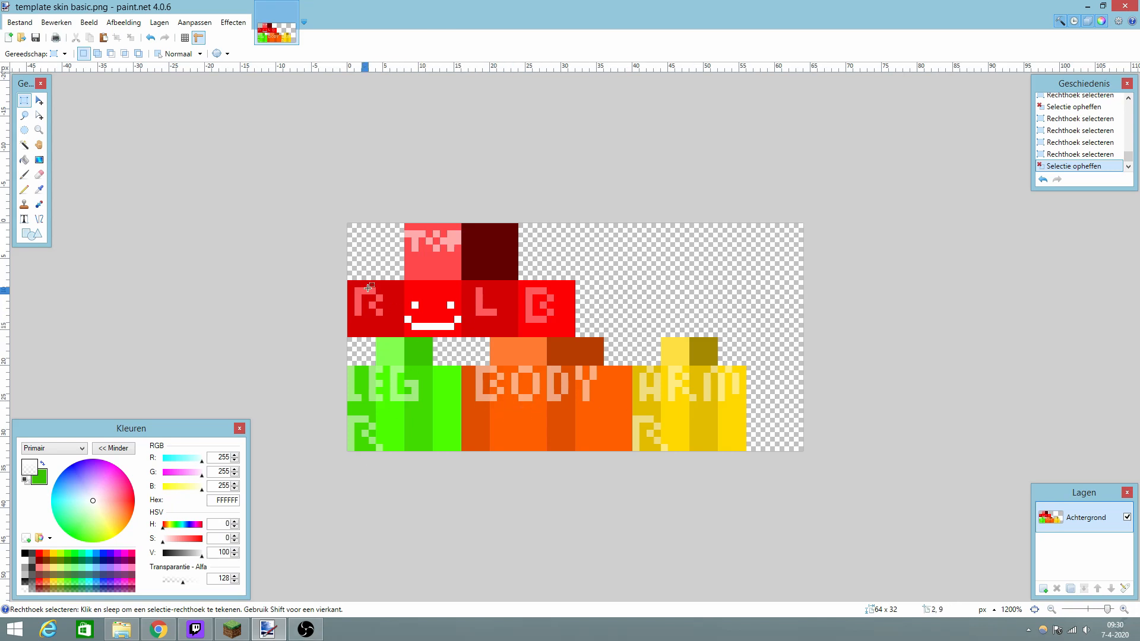
Outline the 8 x 8 pixel head side marked R on the template, and clear the selection.
drag(362, 287, 404, 336)
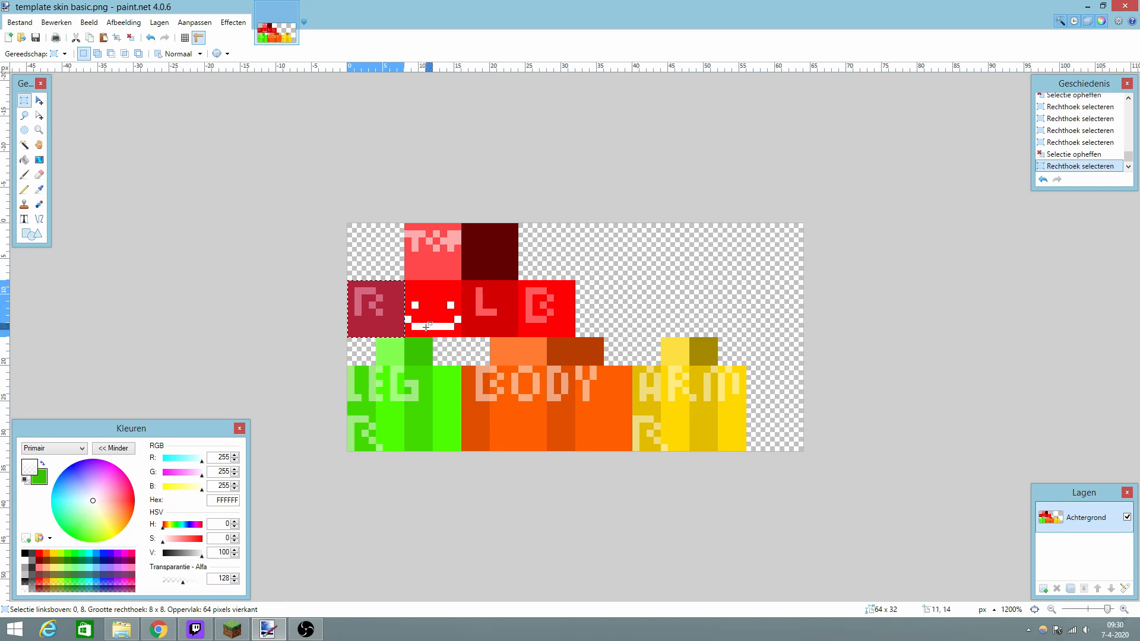
click(317, 310)
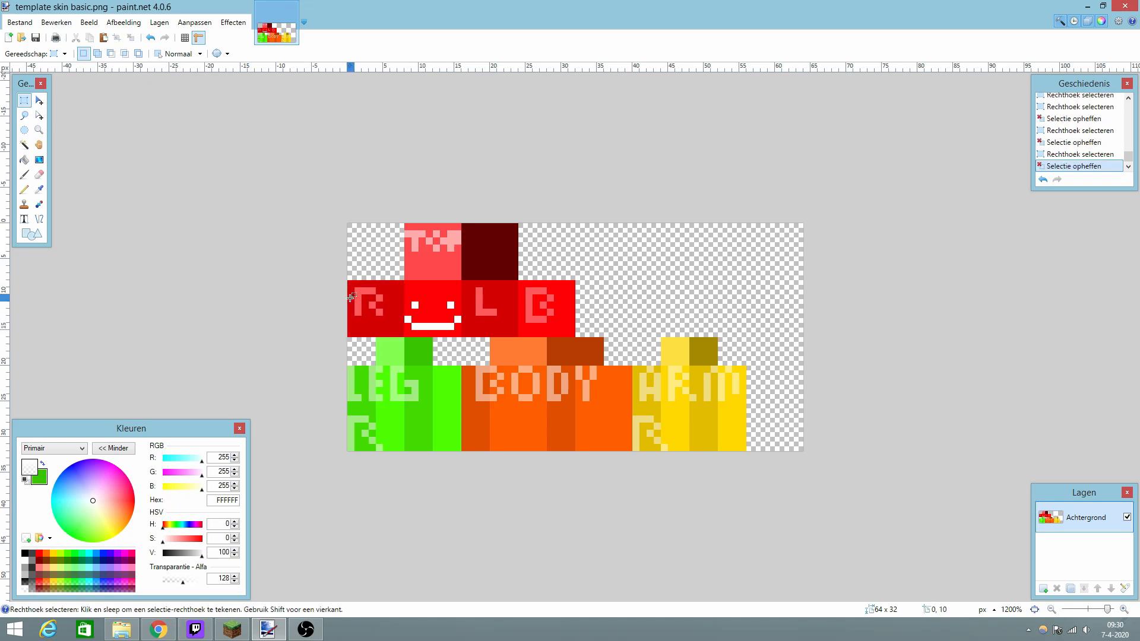
drag(349, 281, 402, 336)
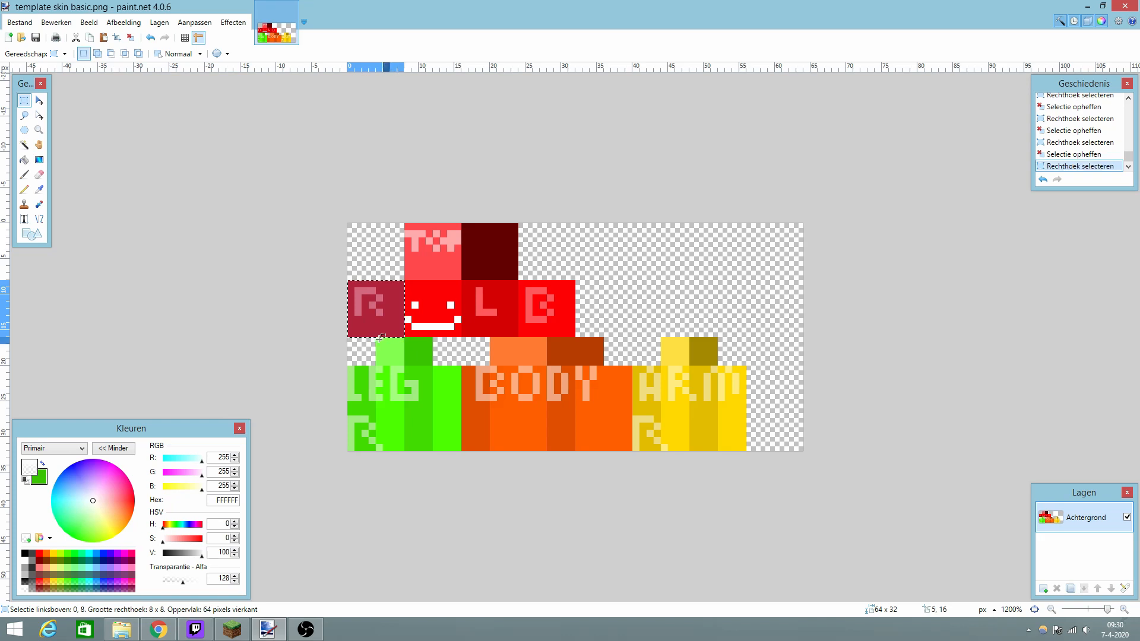
click(287, 323)
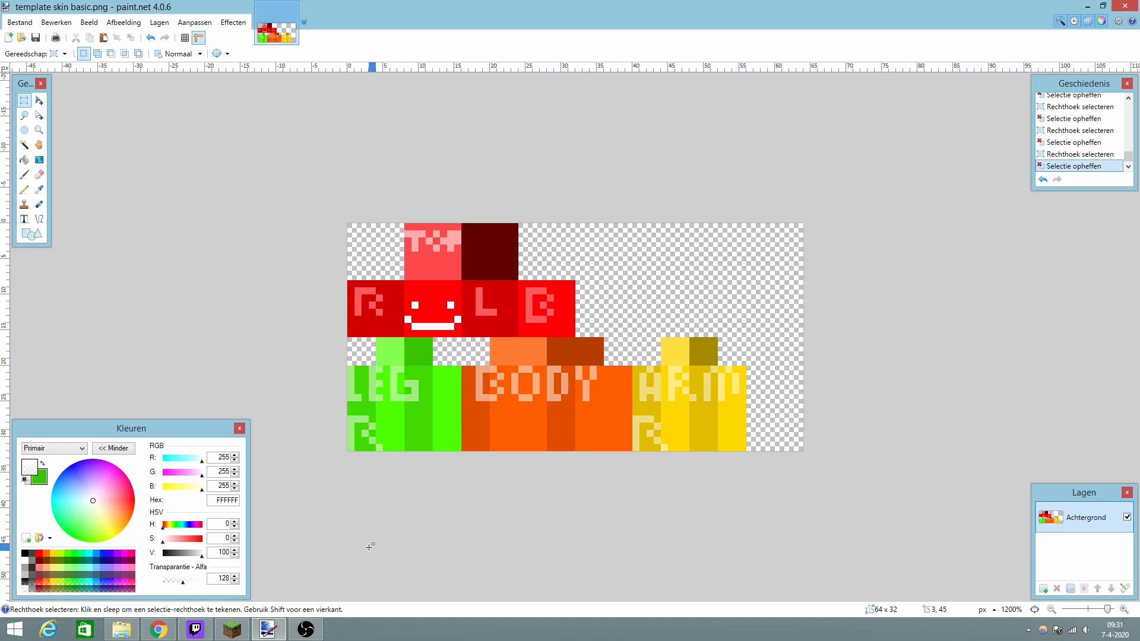
Switch to the Minecraft Launcher, load "template skin basic" as a new skin and rotate its 3D preview.
click(238, 633)
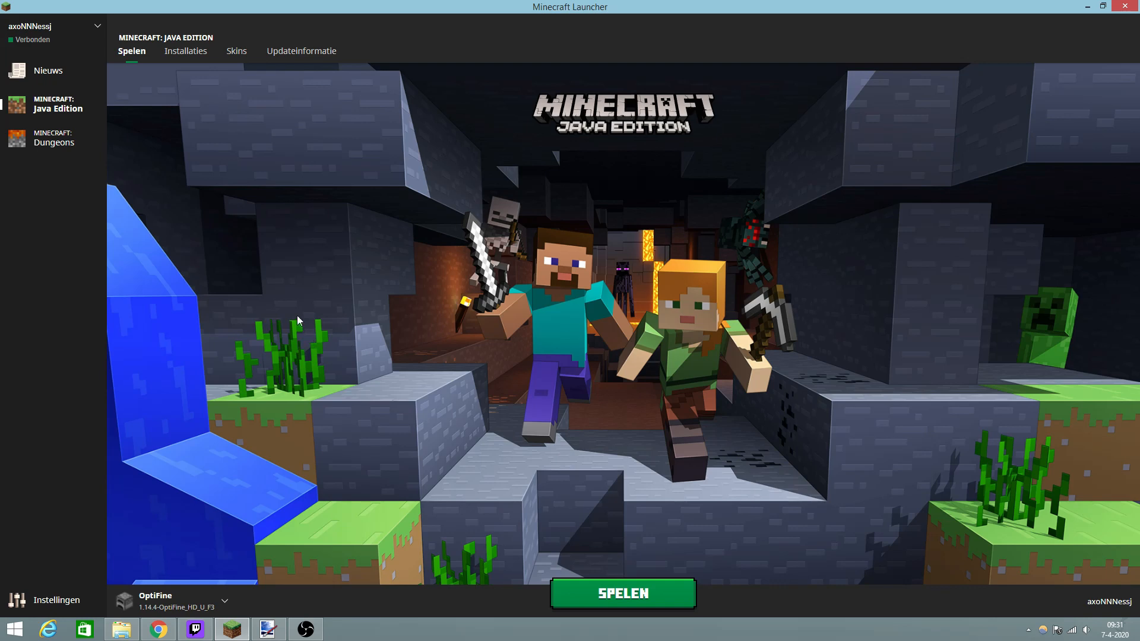
click(237, 53)
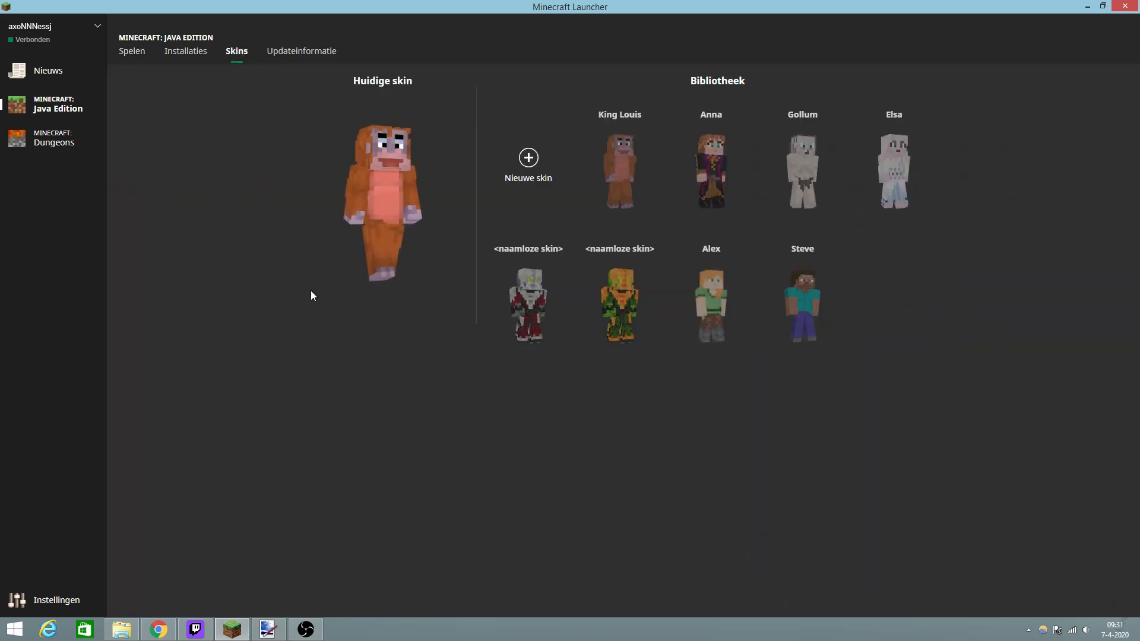
click(529, 161)
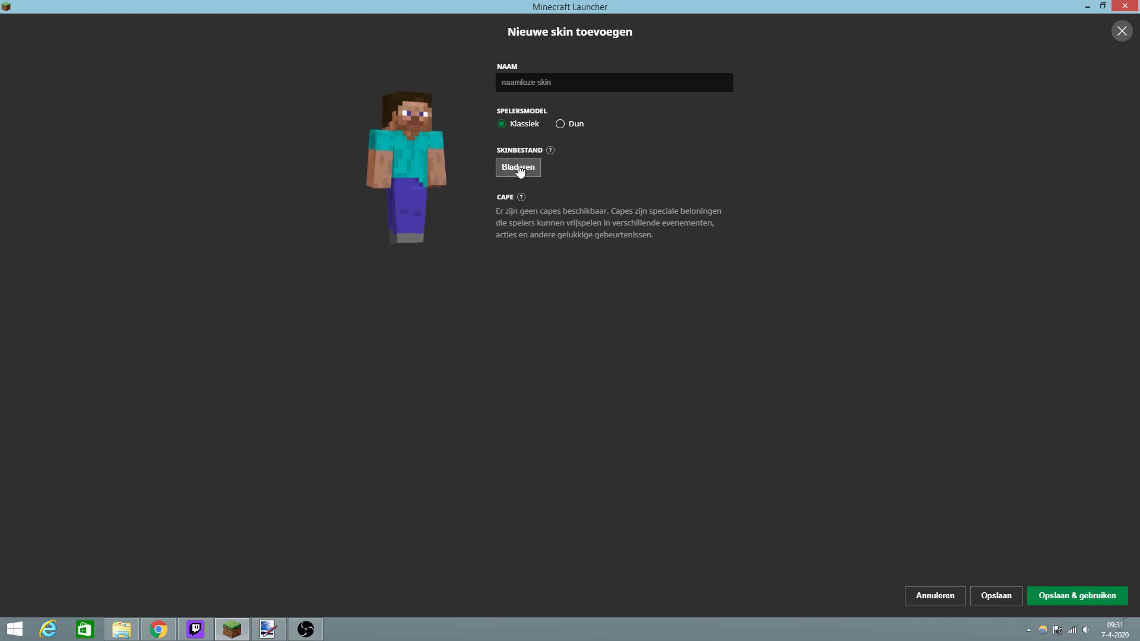
click(518, 170)
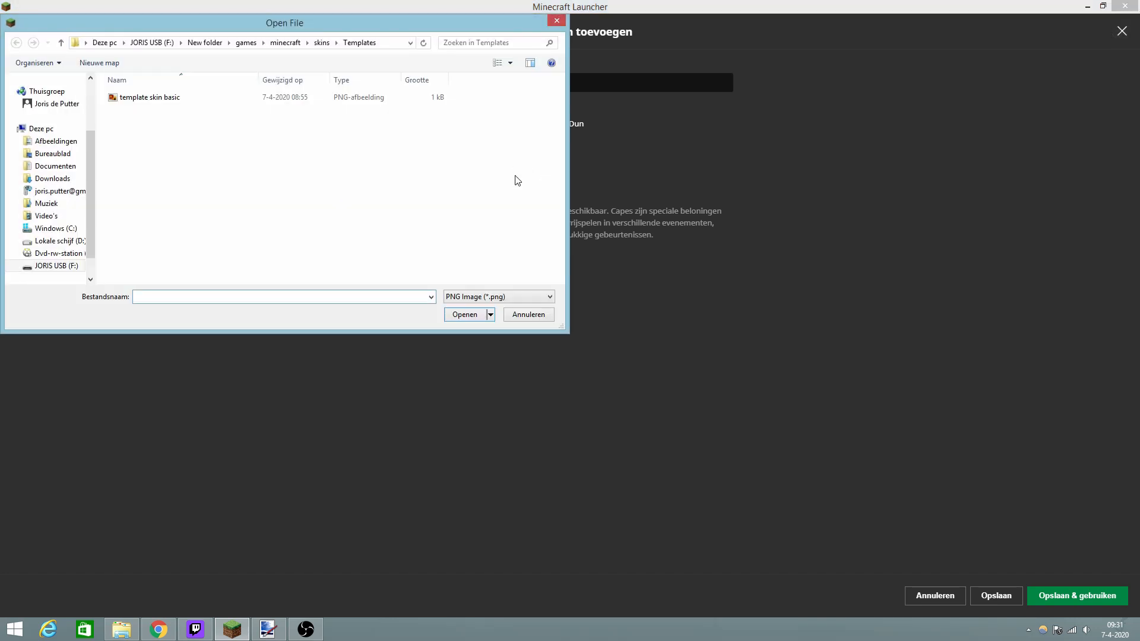
click(158, 100)
click(466, 315)
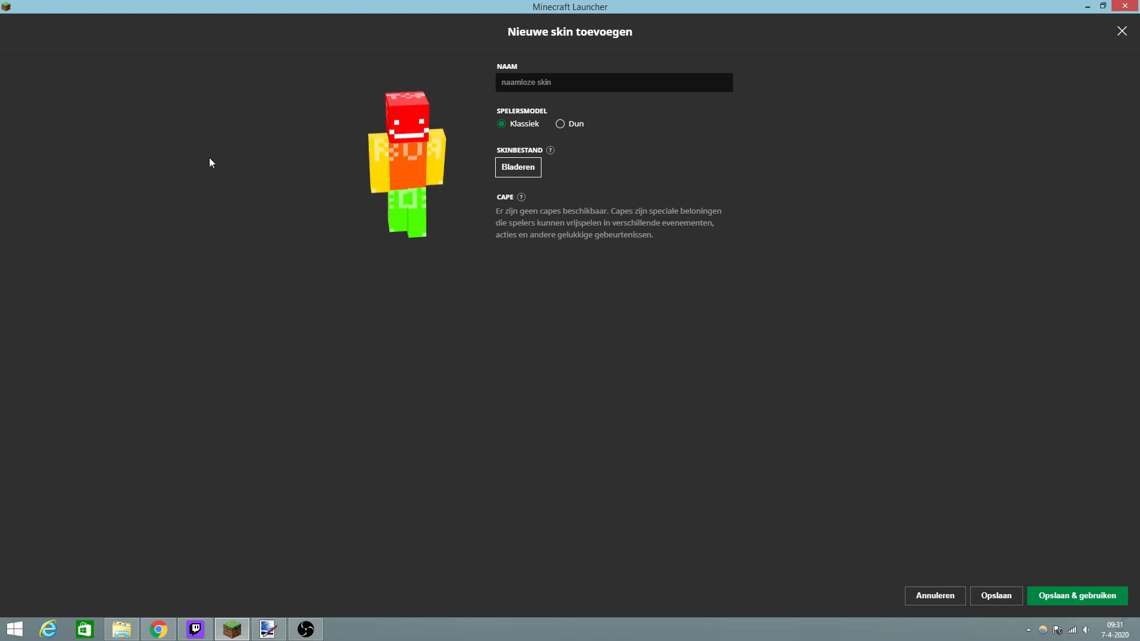
drag(428, 157, 336, 159)
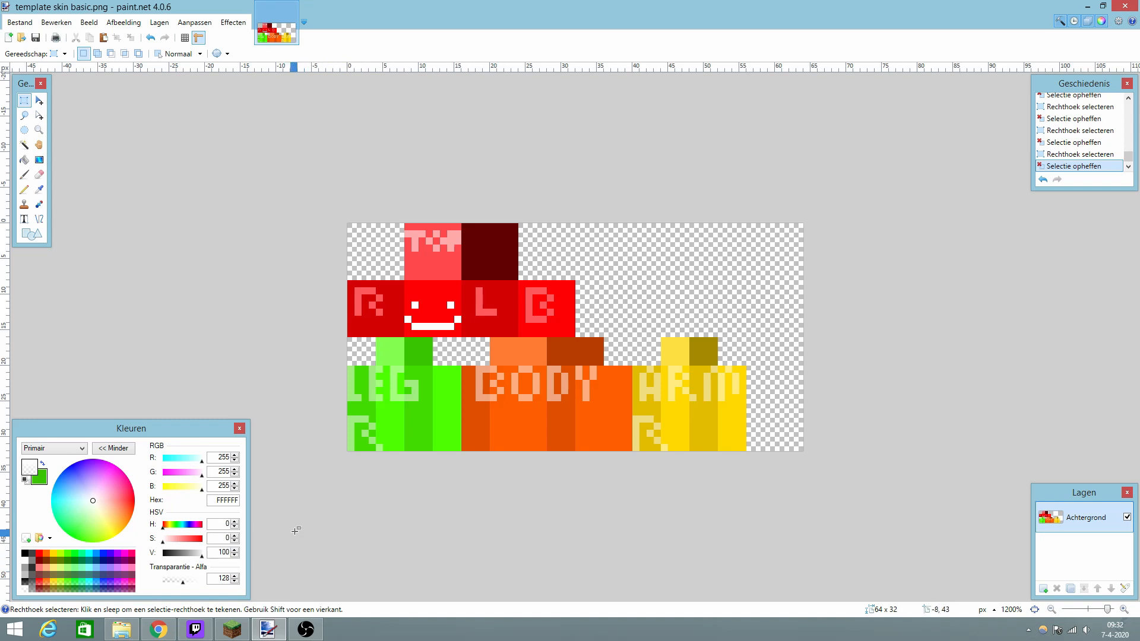
Switch to Chrome and copy the large Pokemon.com picture of Sawk from the "sawk" image results.
click(158, 629)
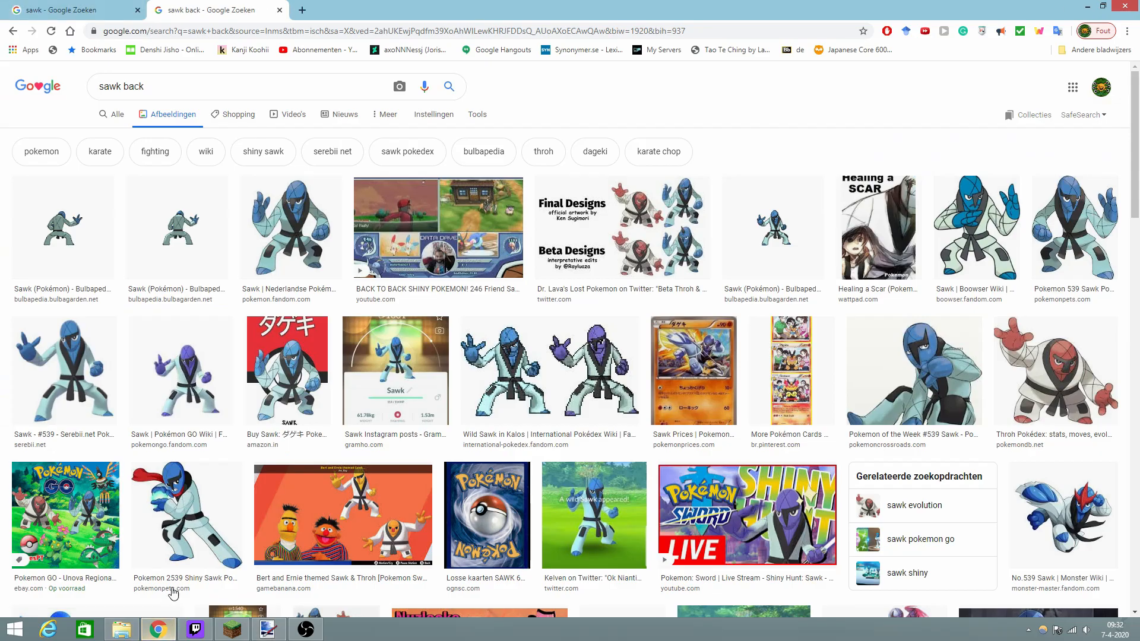
click(60, 12)
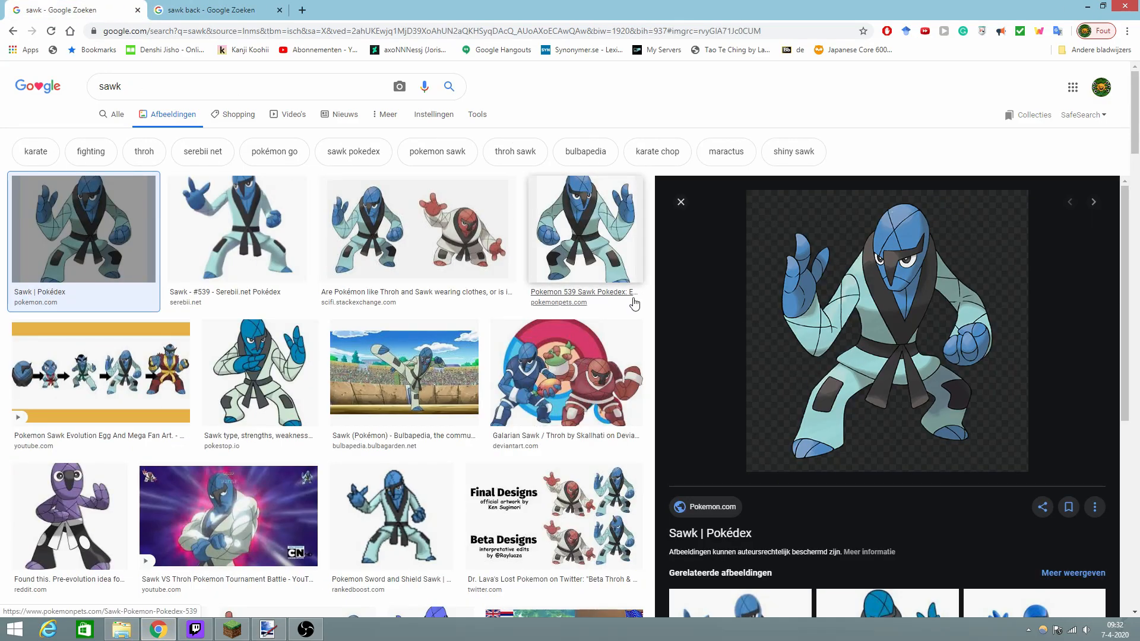
right_click(875, 338)
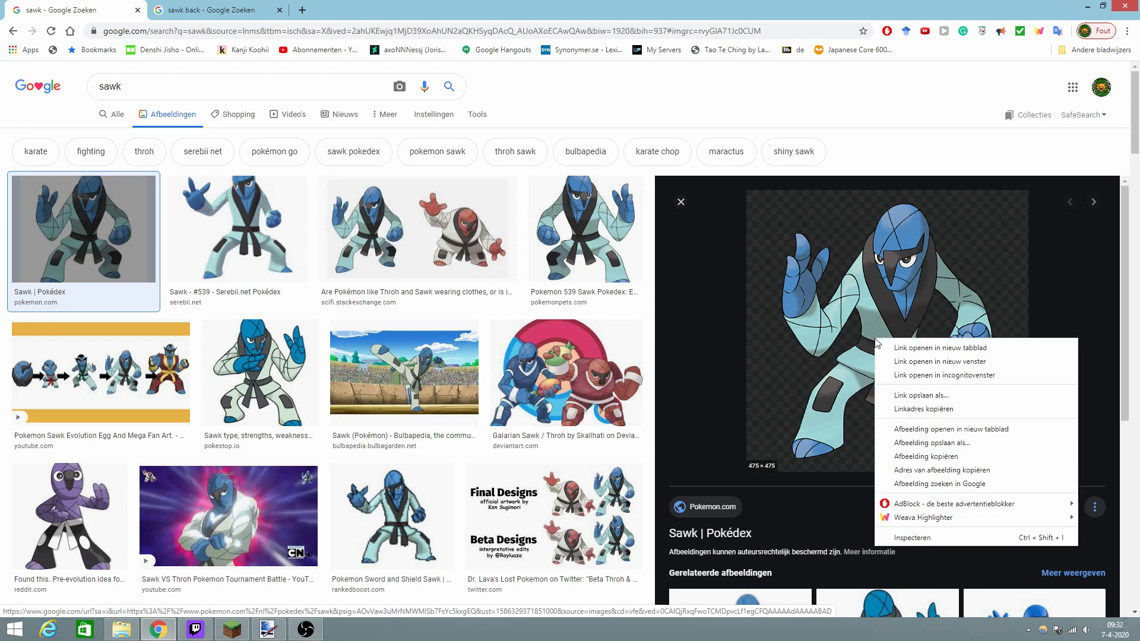
click(933, 456)
Switch to paint.net, create a new 475 x 475 pixel image and paste the copied Sawk front picture into it.
click(267, 629)
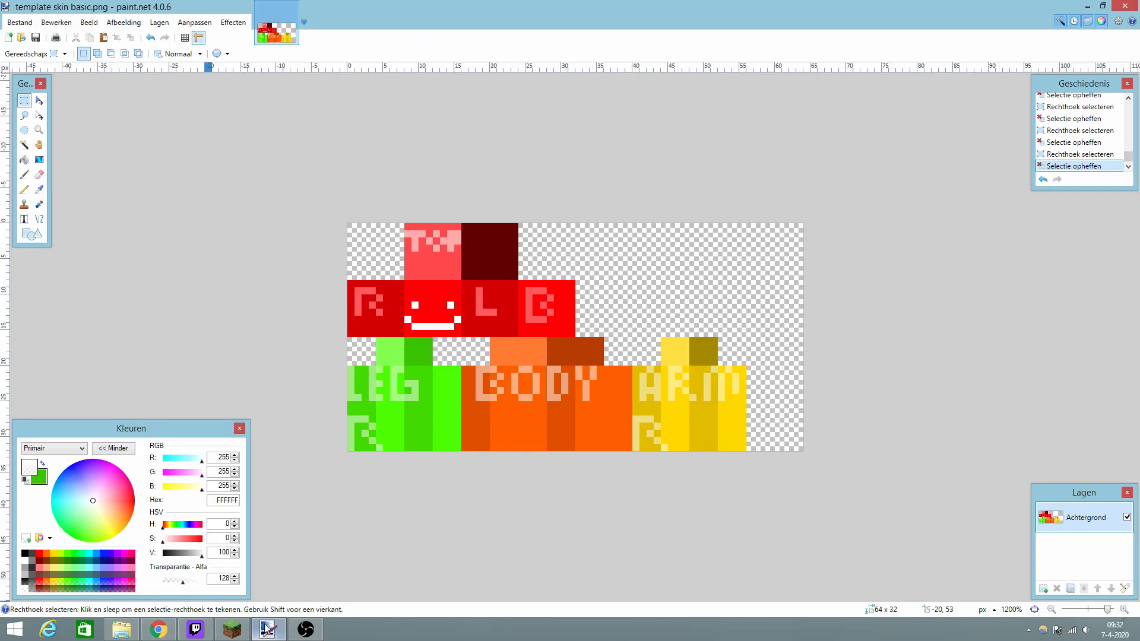
click(6, 39)
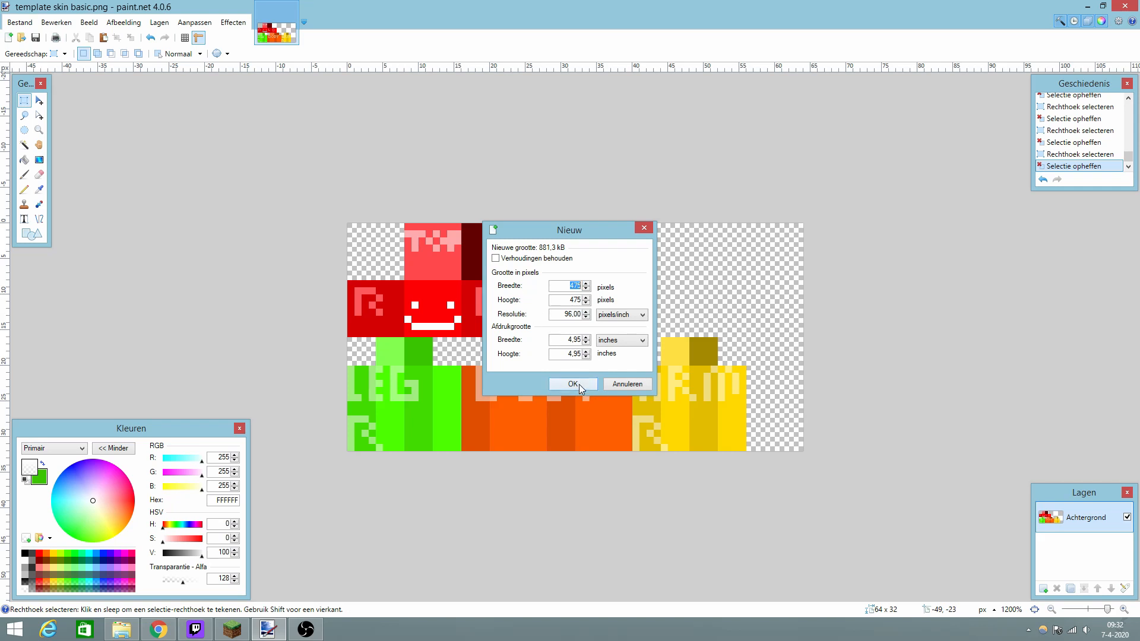
click(579, 383)
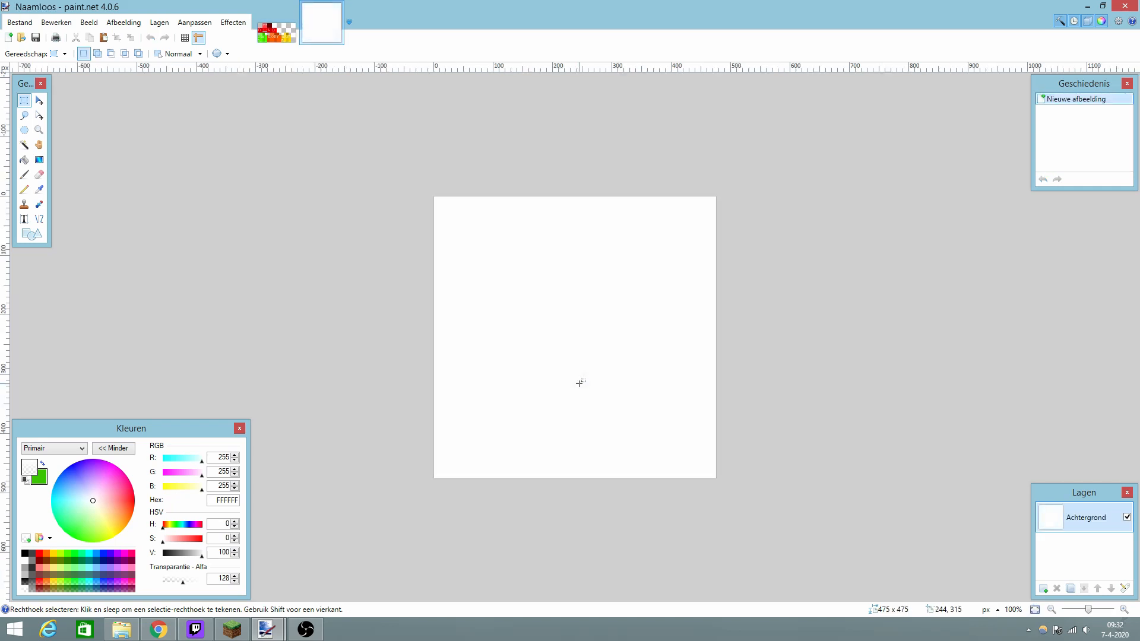
key(ctrl+v)
Switch to Chrome and copy the 240 x 240 Bulbapedia sprite showing Sawk from behind in the "sawk back" results.
click(158, 629)
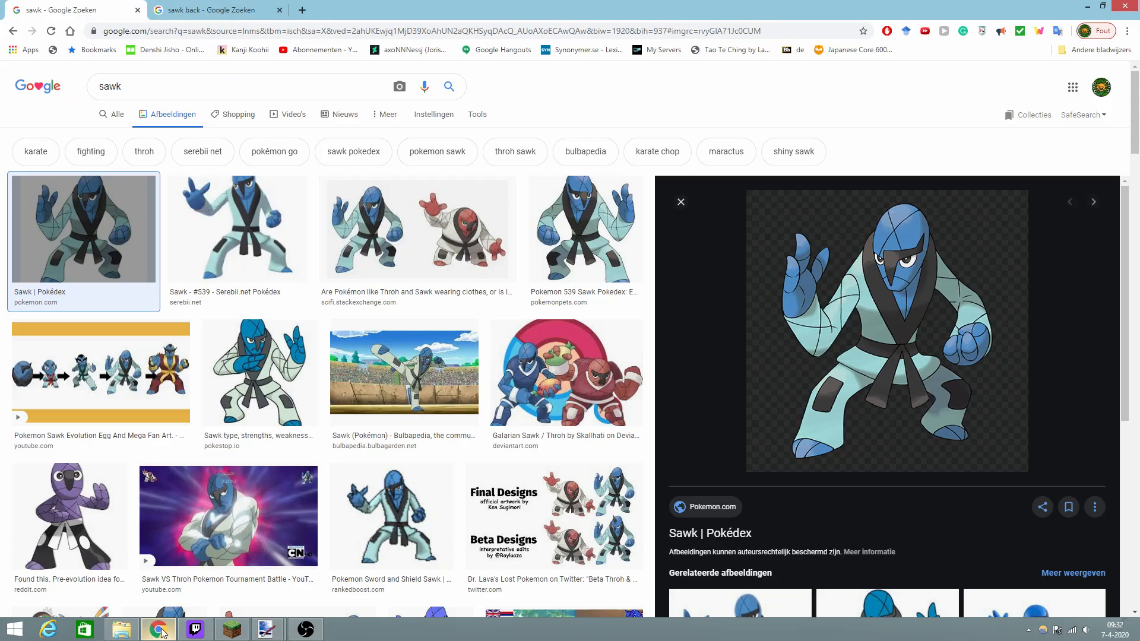
click(198, 7)
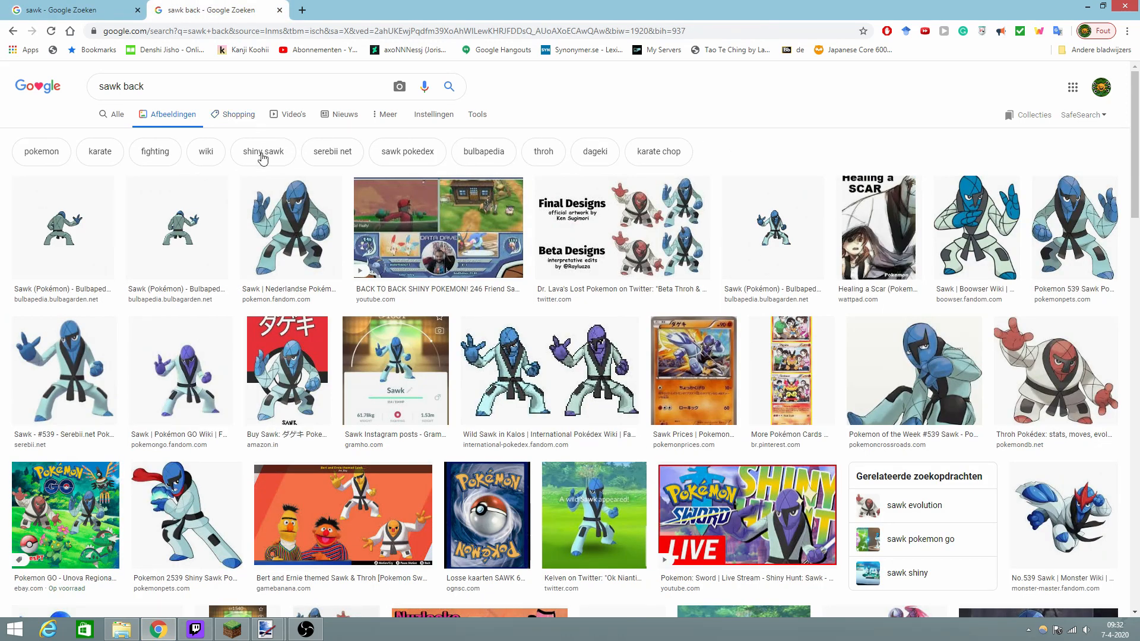
click(195, 236)
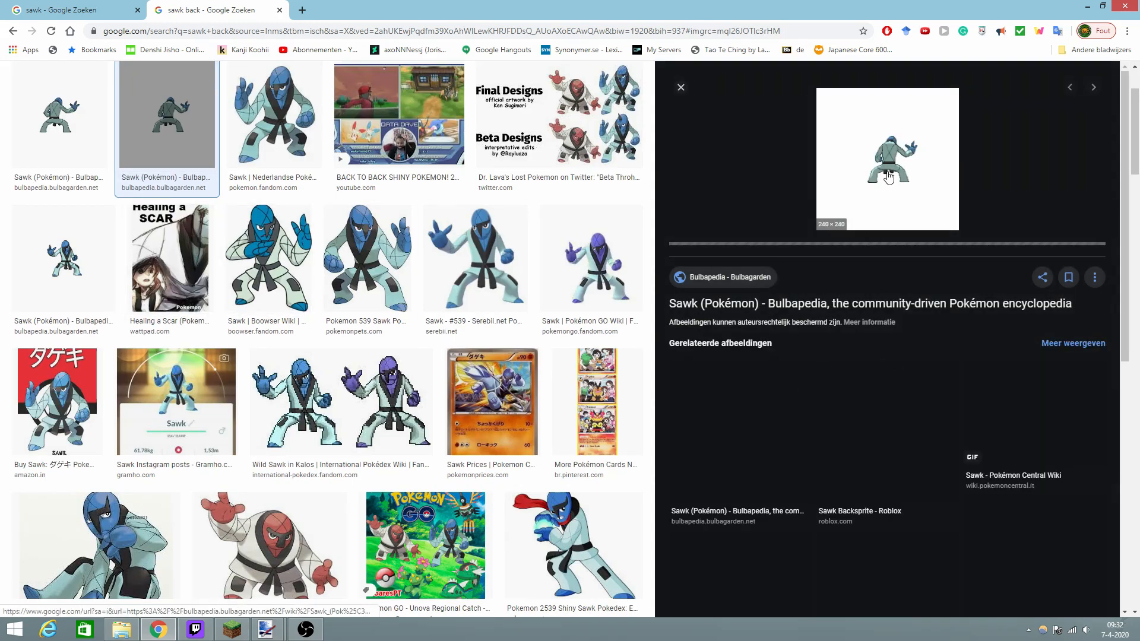
right_click(892, 174)
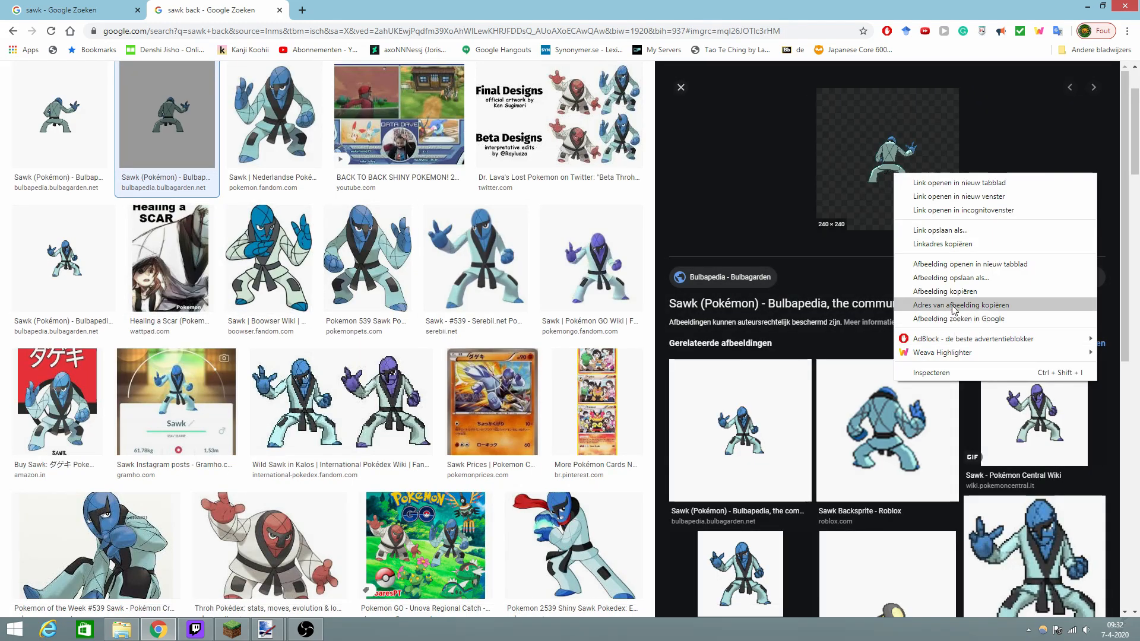
click(952, 305)
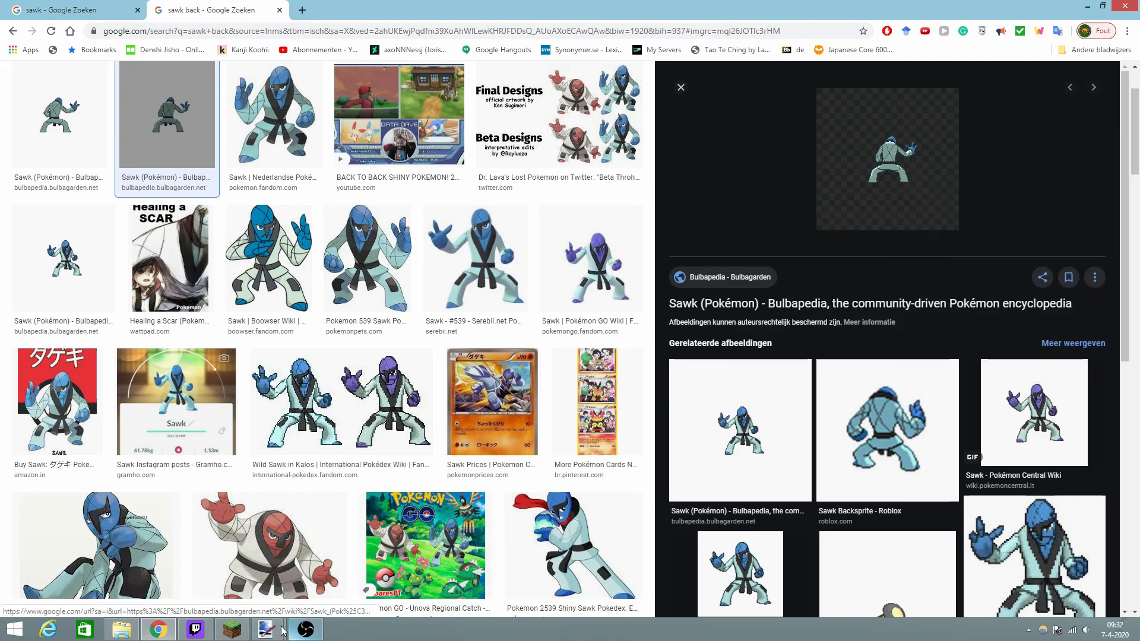
Switch to paint.net, create a new 240 x 240 pixel image and paste the Sawk back sprite into it.
mouse_move(281, 631)
click(325, 591)
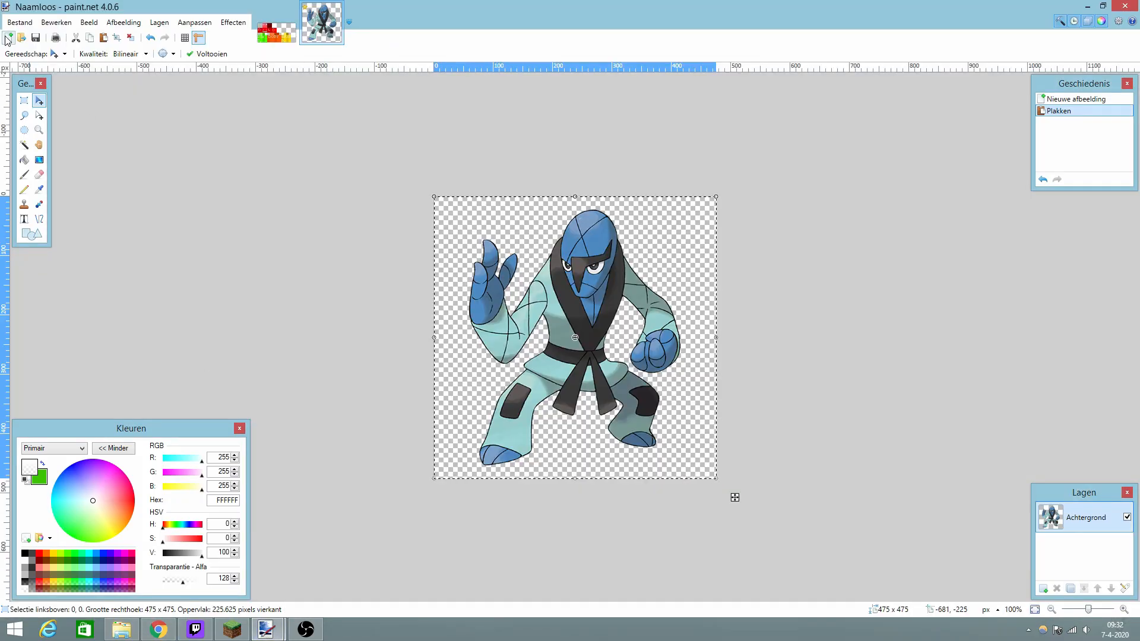
click(20, 23)
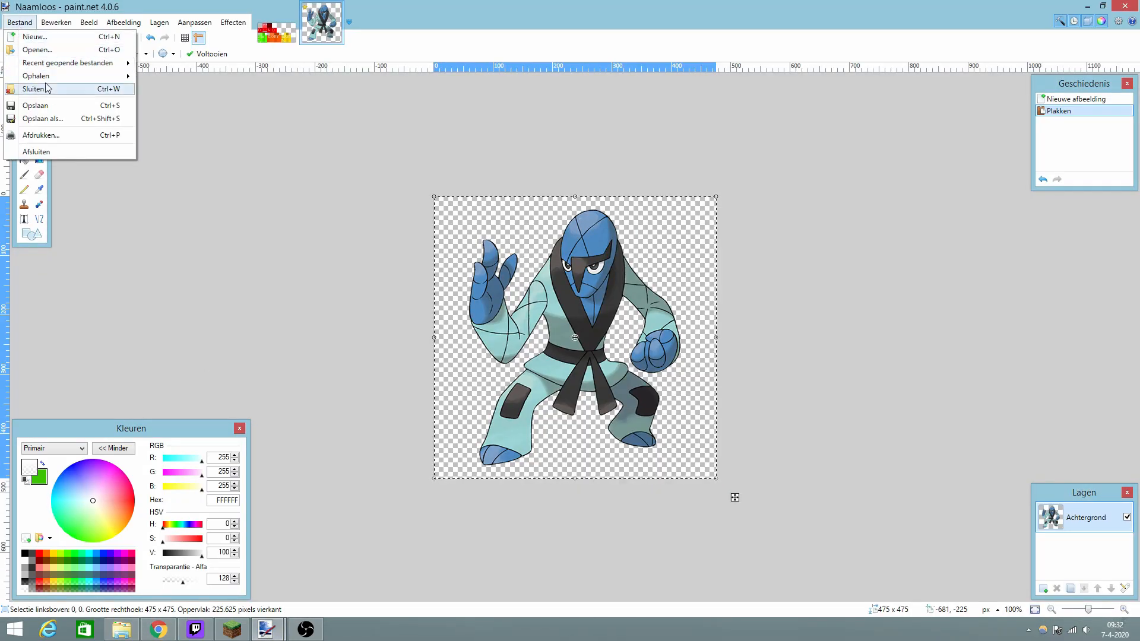
click(35, 37)
click(561, 385)
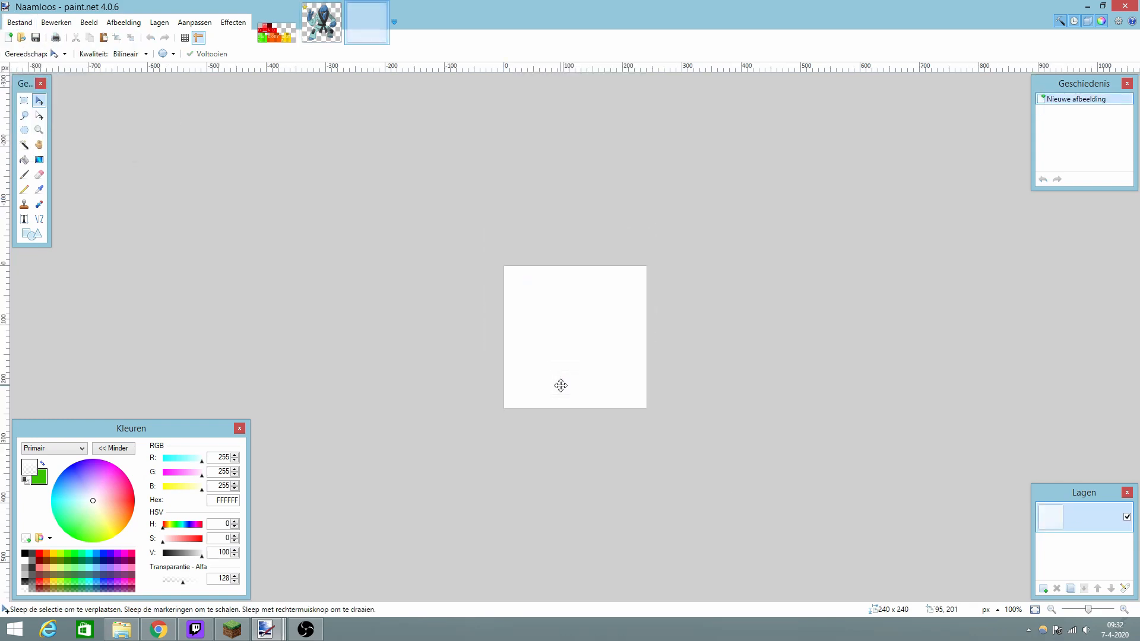
key(ctrl+v)
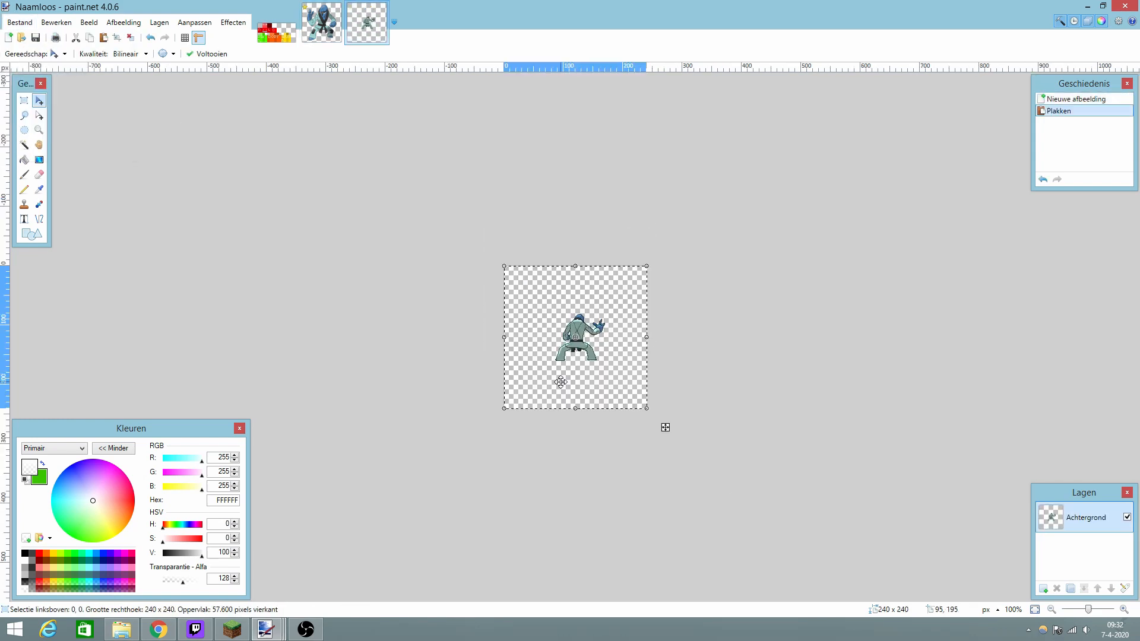
Examine the Sawk back sprite at 400%, and view the skin template and the front picture for comparison.
click(1124, 609)
click(1124, 610)
click(1124, 609)
click(1123, 609)
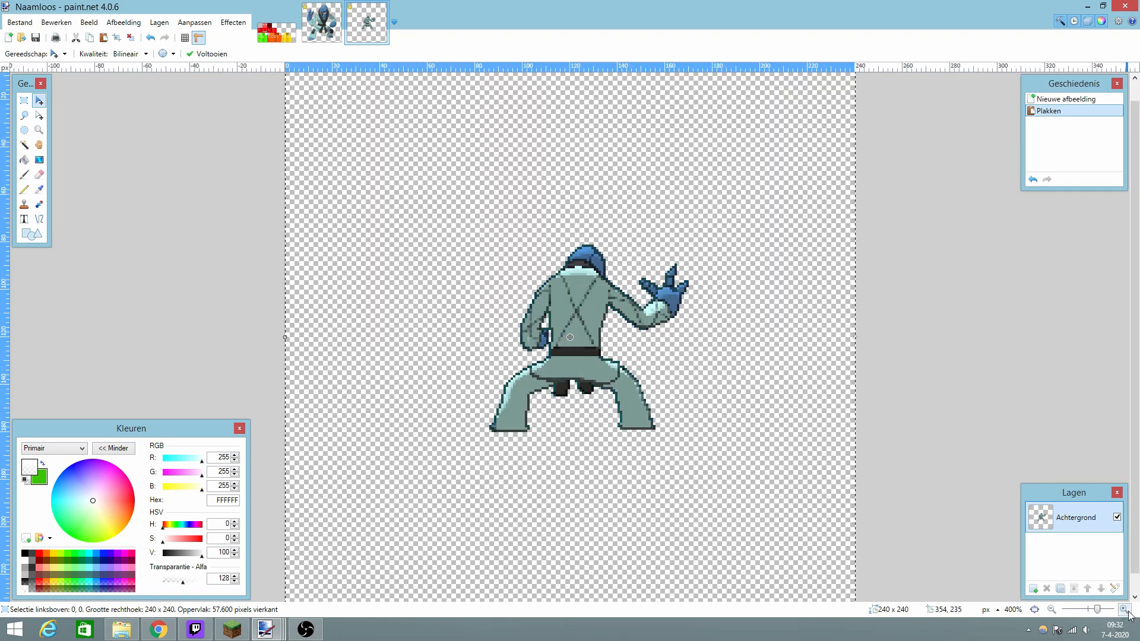
click(291, 38)
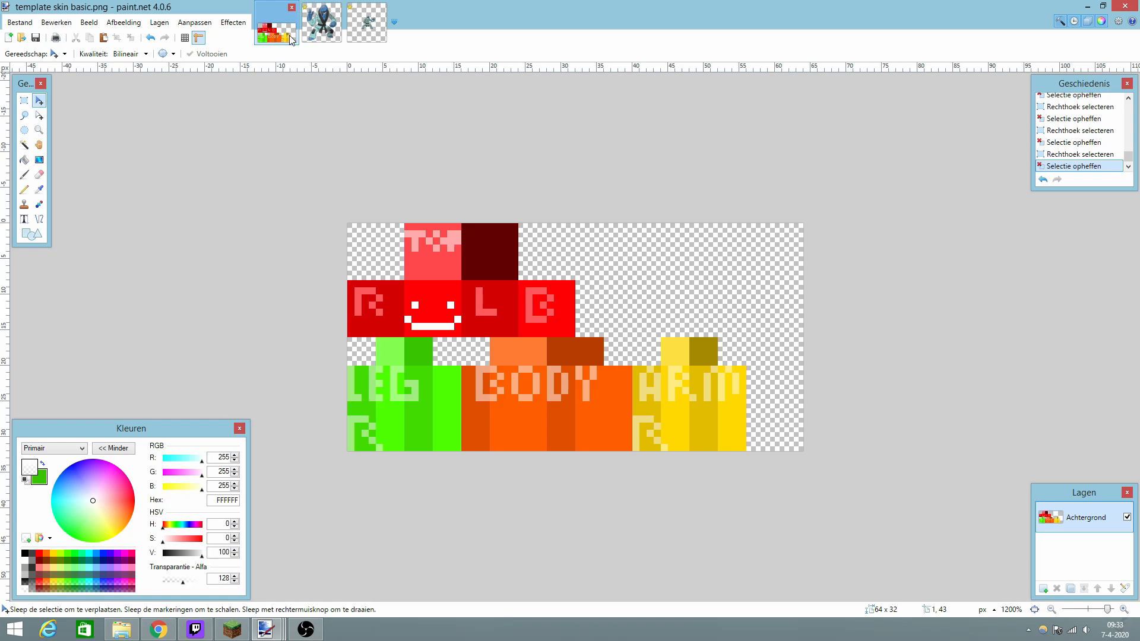
click(313, 37)
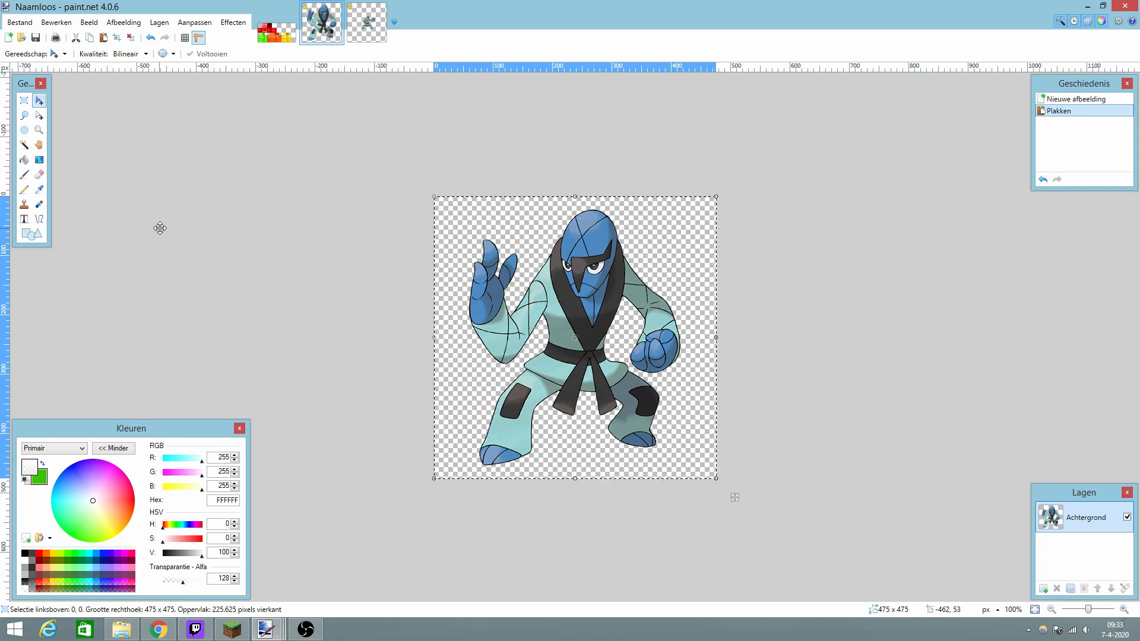
Pick the blue of Sawk's forehead as primary and secondary colour, and activate the rectangle shape tool on the skin template.
click(39, 190)
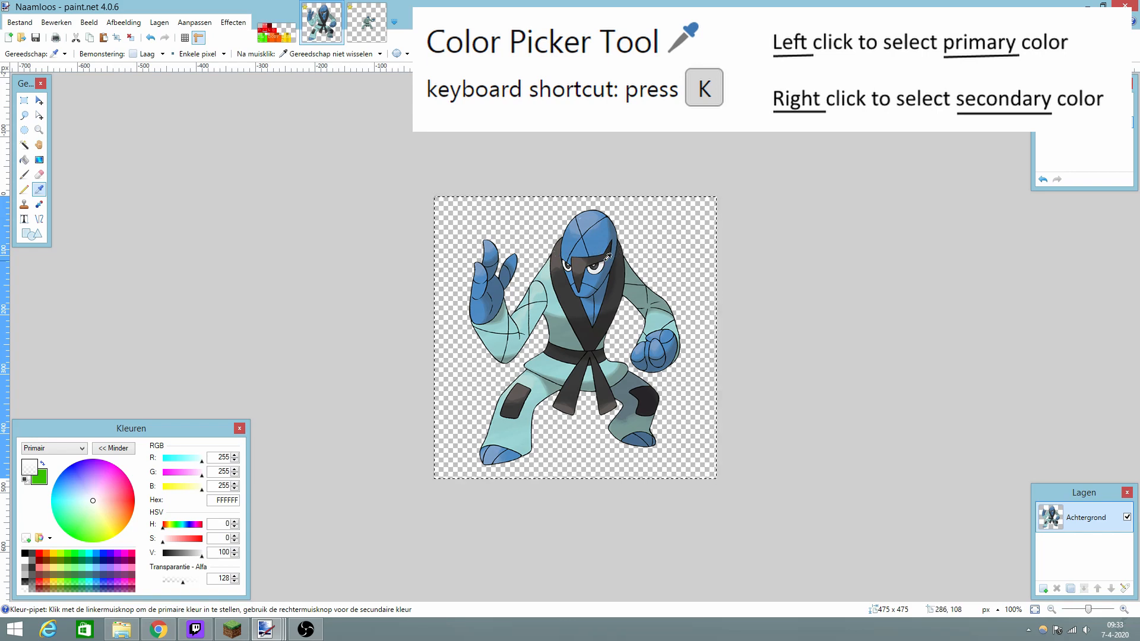
click(598, 240)
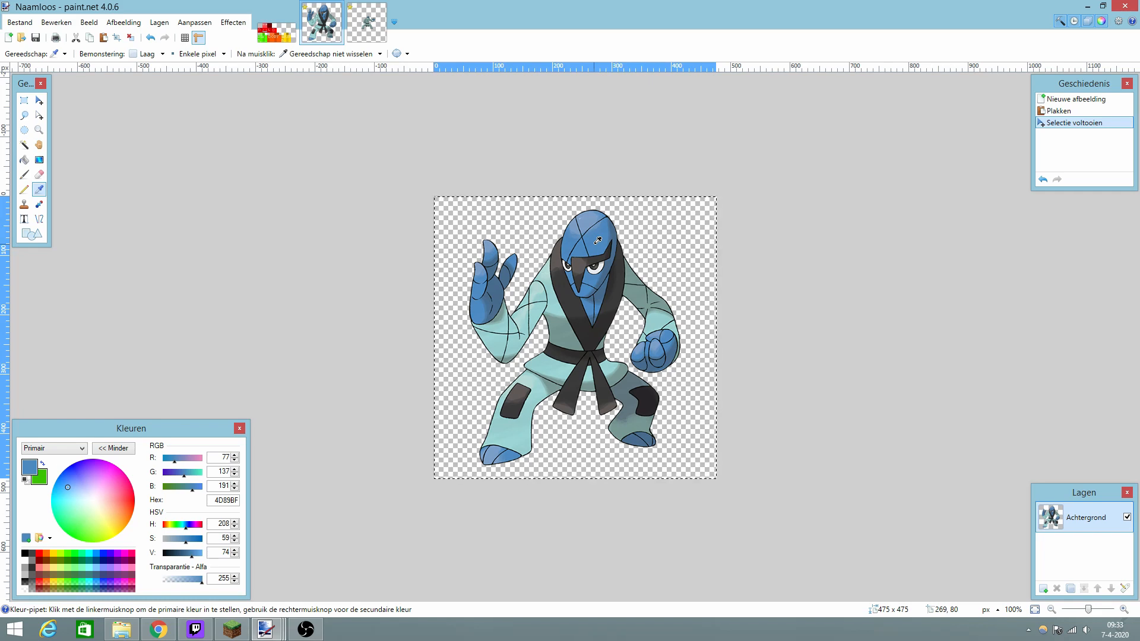
right_click(597, 240)
click(276, 36)
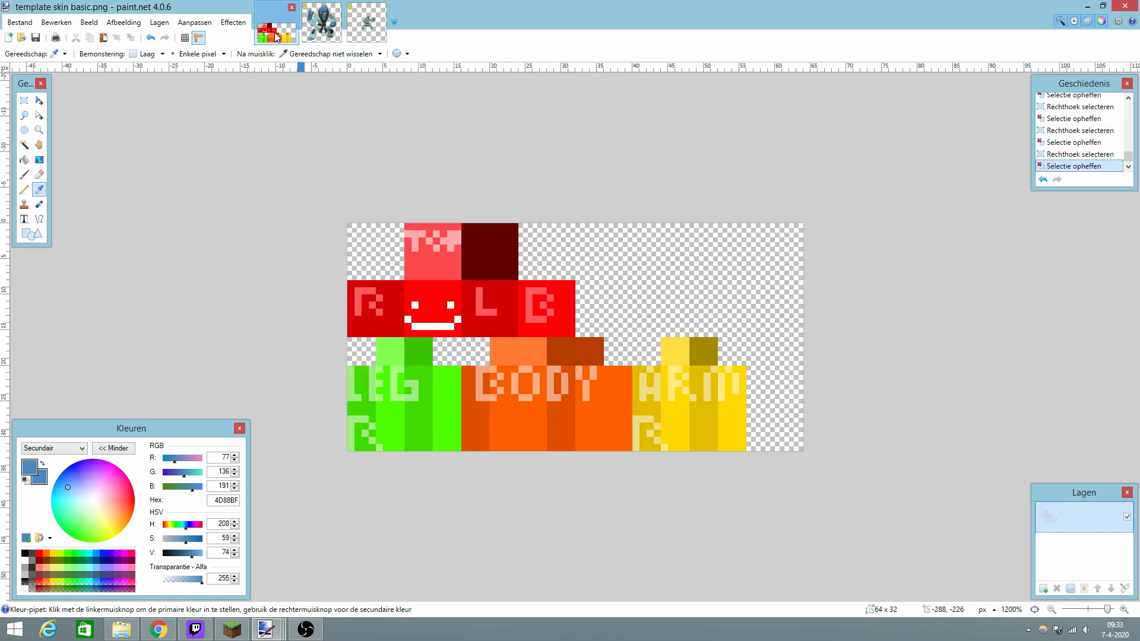
click(32, 236)
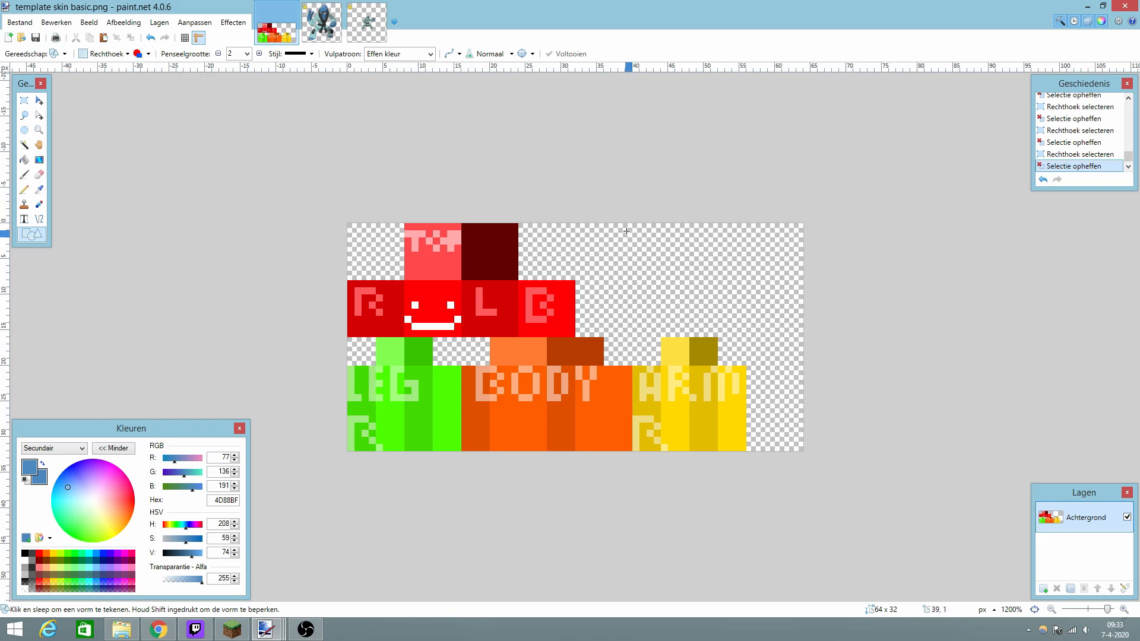
Try out the rectangle draw modes with test shapes of about 13 x 14 and 8 x 11 pixels in the template's empty area.
drag(626, 231, 712, 326)
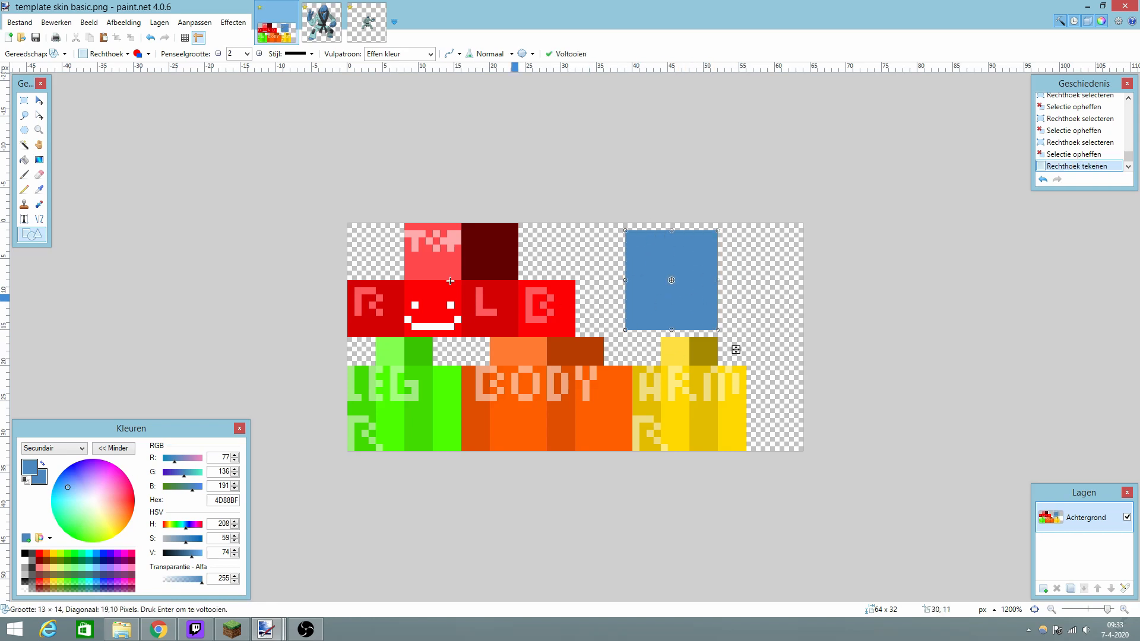
click(138, 55)
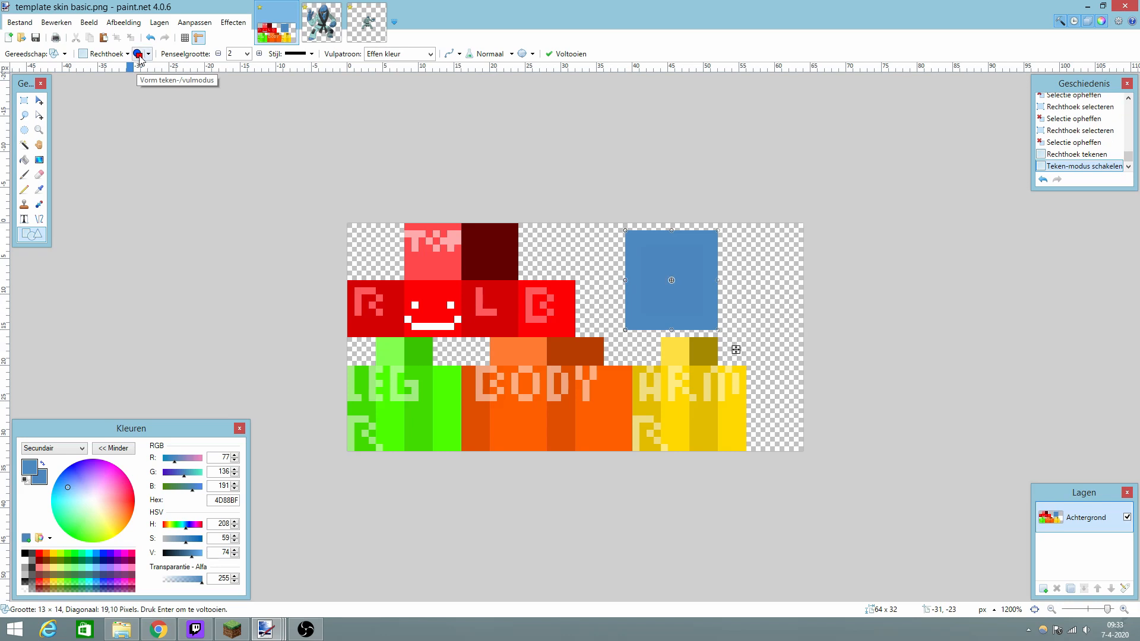
key(Return)
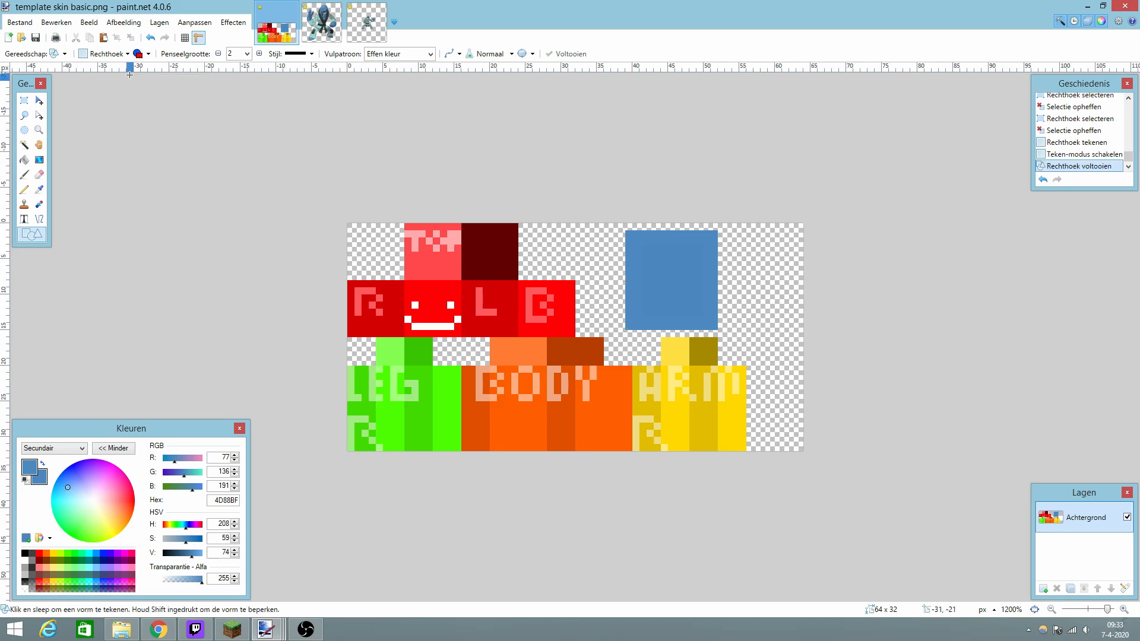
click(138, 53)
drag(747, 245, 803, 322)
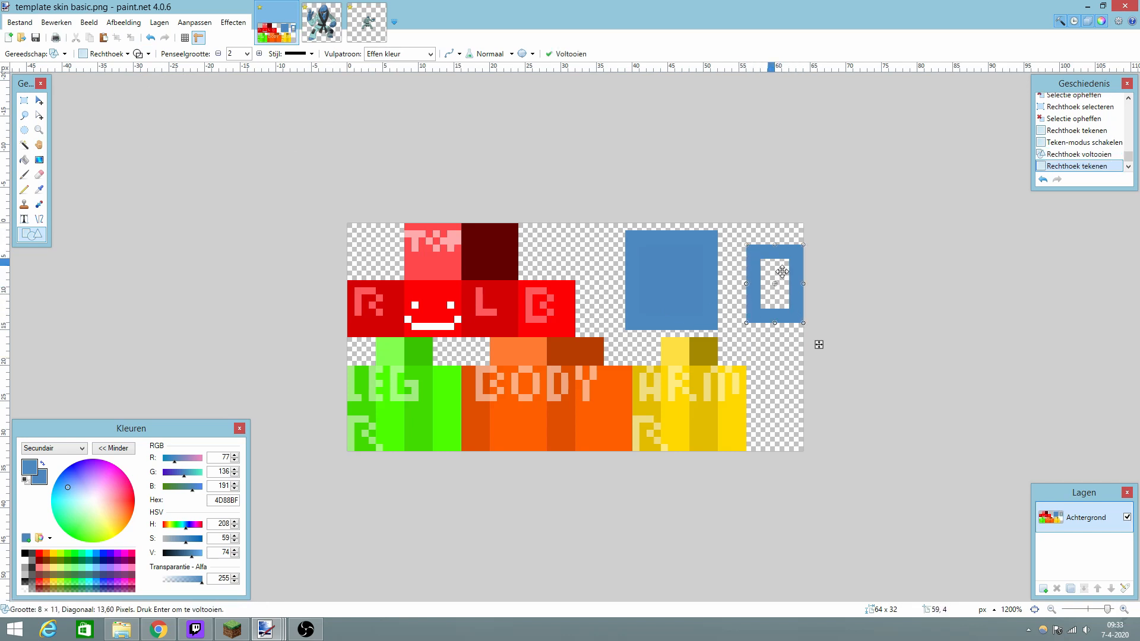
key(Return)
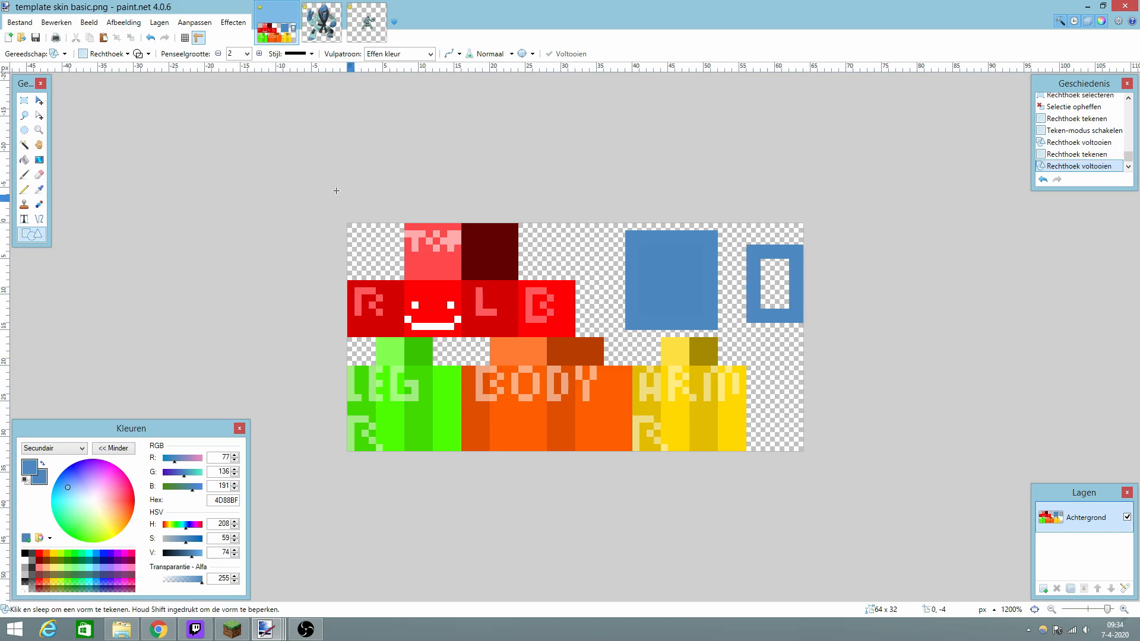
click(137, 54)
drag(725, 238, 786, 288)
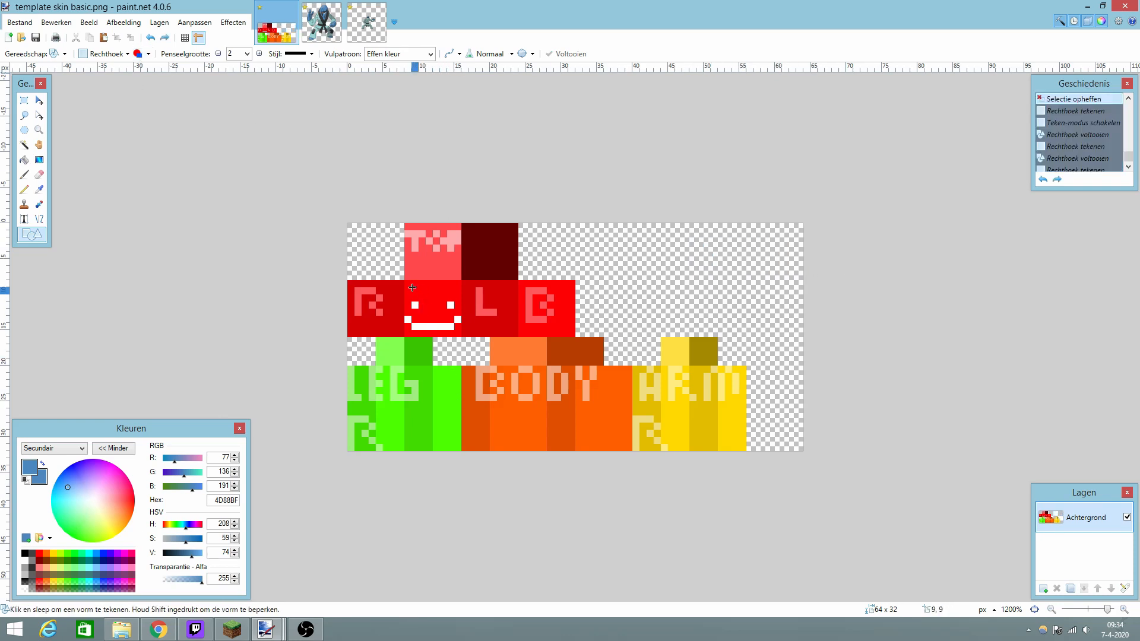
Check the Sawk front picture and cover the template head's front and back faces with 8 x 8 filled rectangles in the picked blue.
click(325, 39)
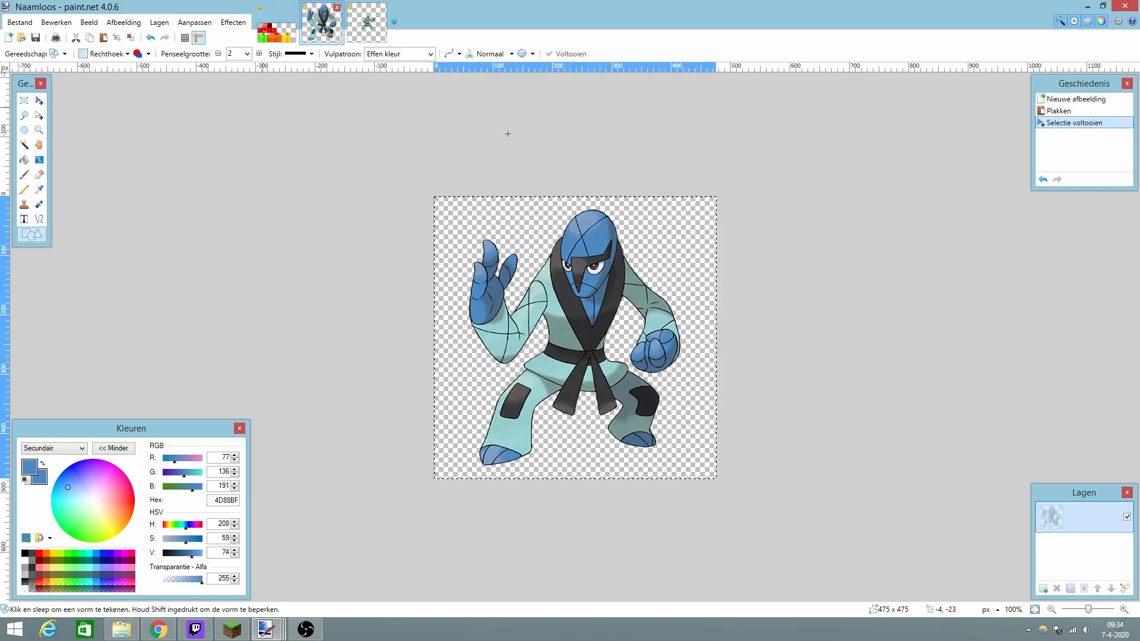
click(283, 39)
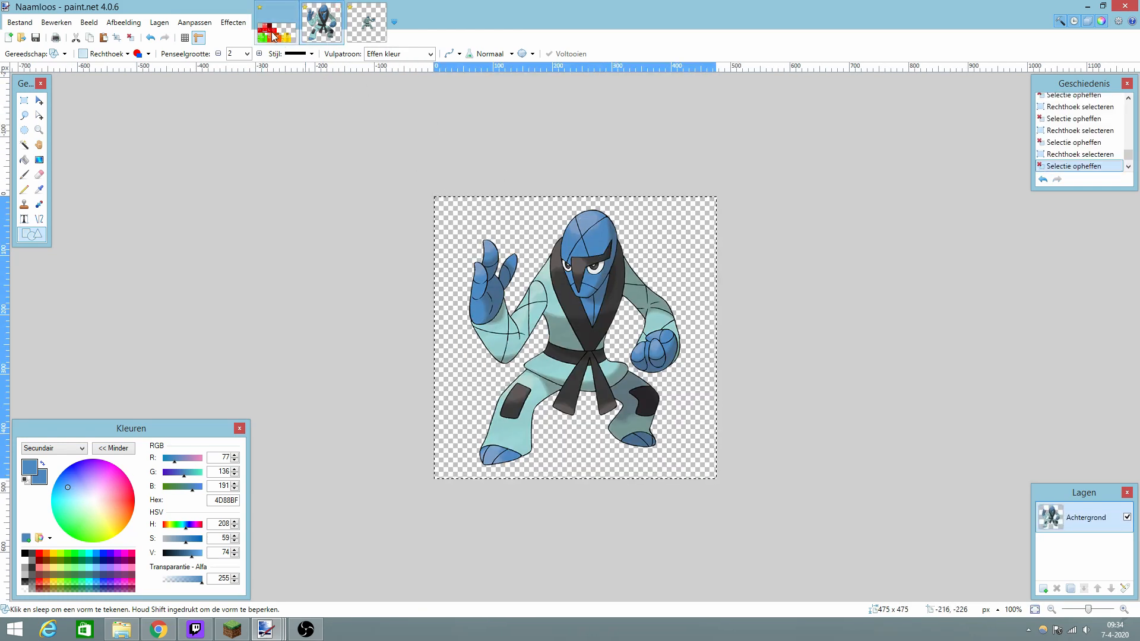
drag(409, 283, 461, 336)
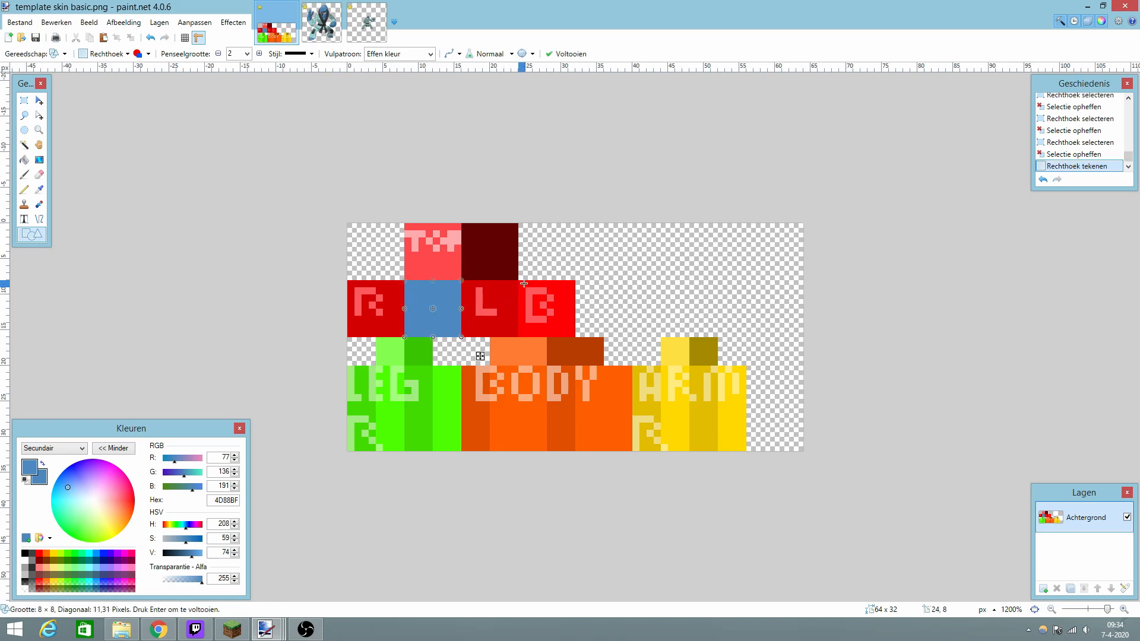
key(Return)
drag(520, 282, 574, 336)
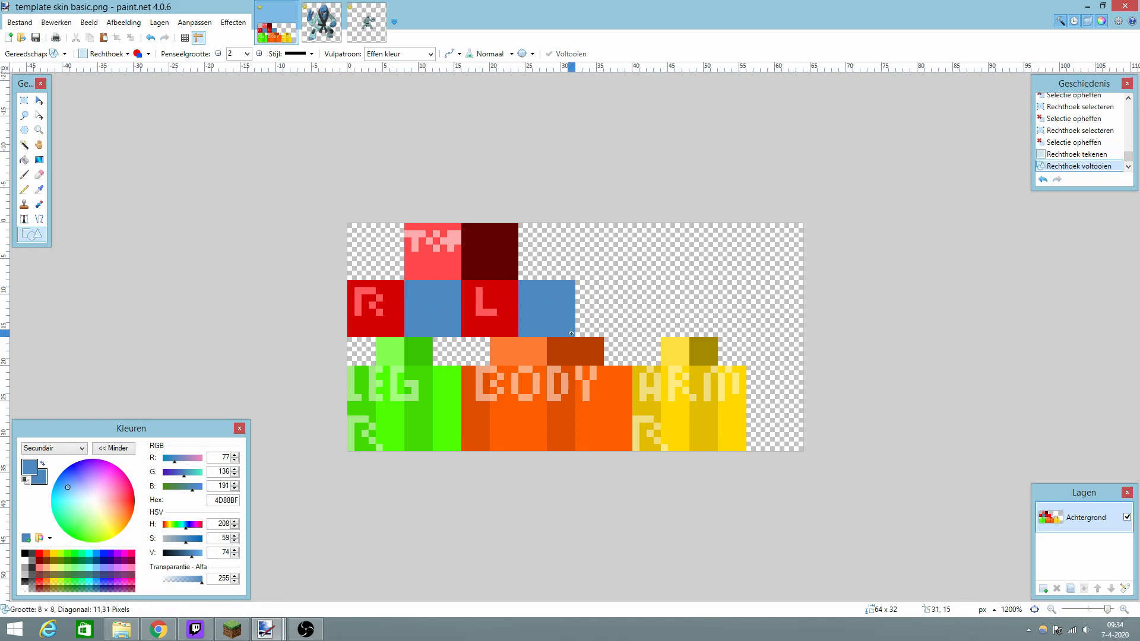
key(Return)
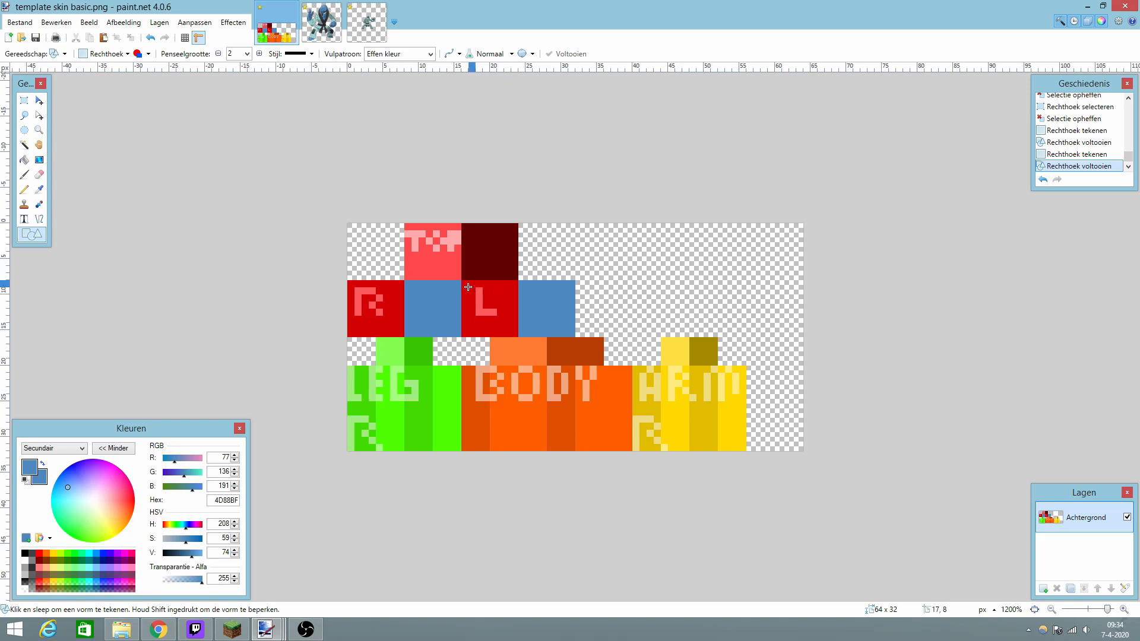
Try covering the head's left face with an 8 x 8 rectangle in the same blue, and undo it.
drag(465, 282, 517, 337)
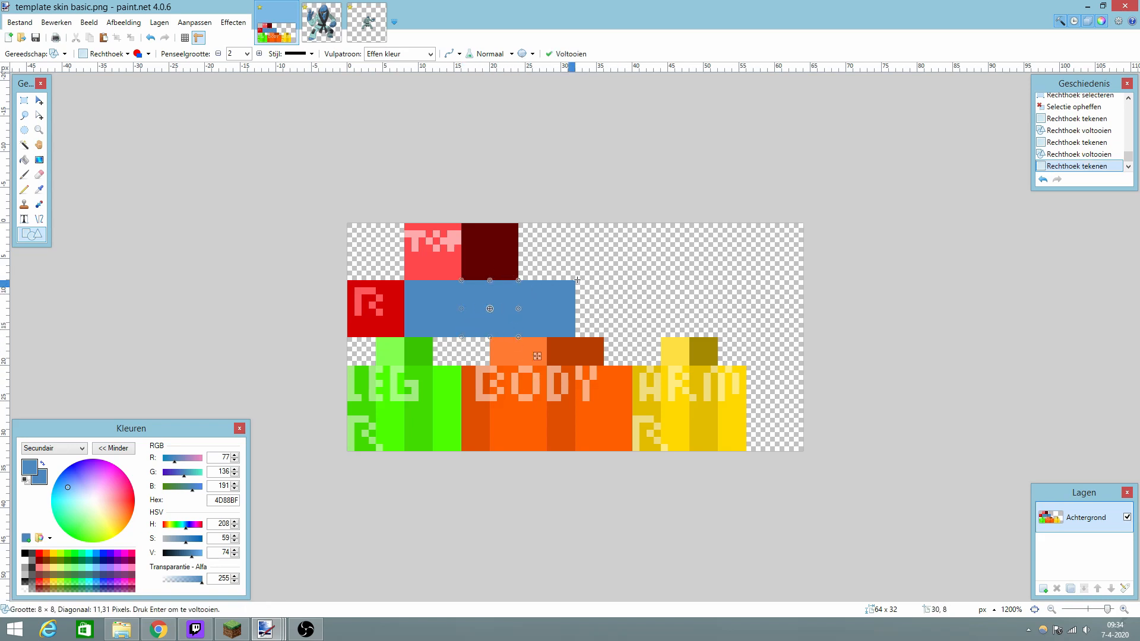
key(Return)
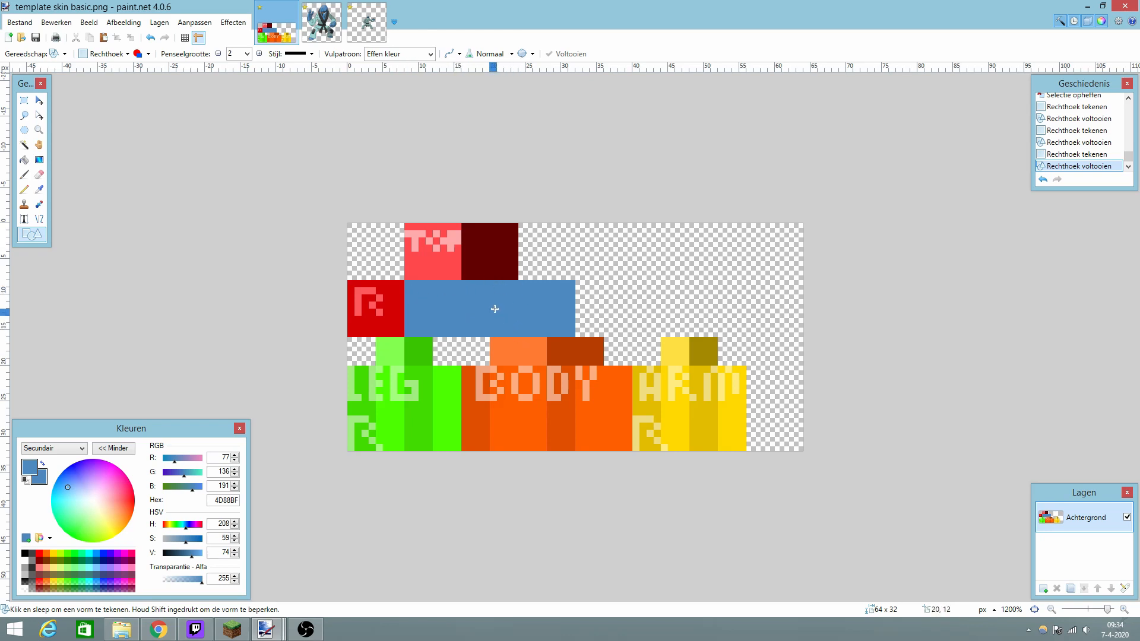
key(ctrl+z)
key(ctrl+z)
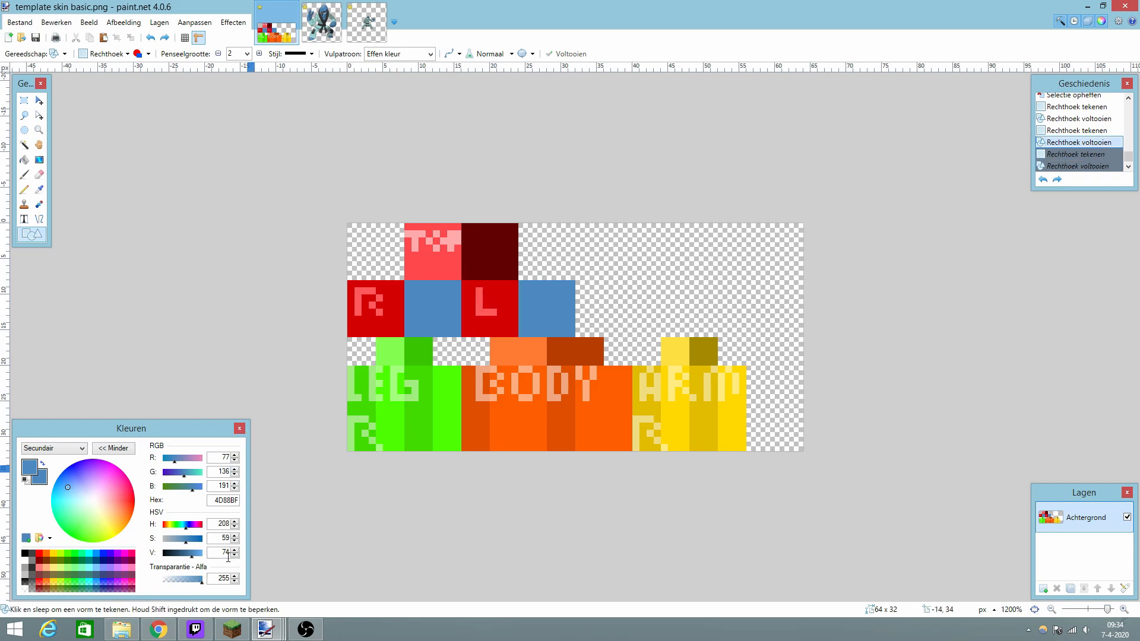
Darken the secondary blue to a brightness value of 71 and cover the head's left face with an 8 x 8 rectangle in it.
click(118, 448)
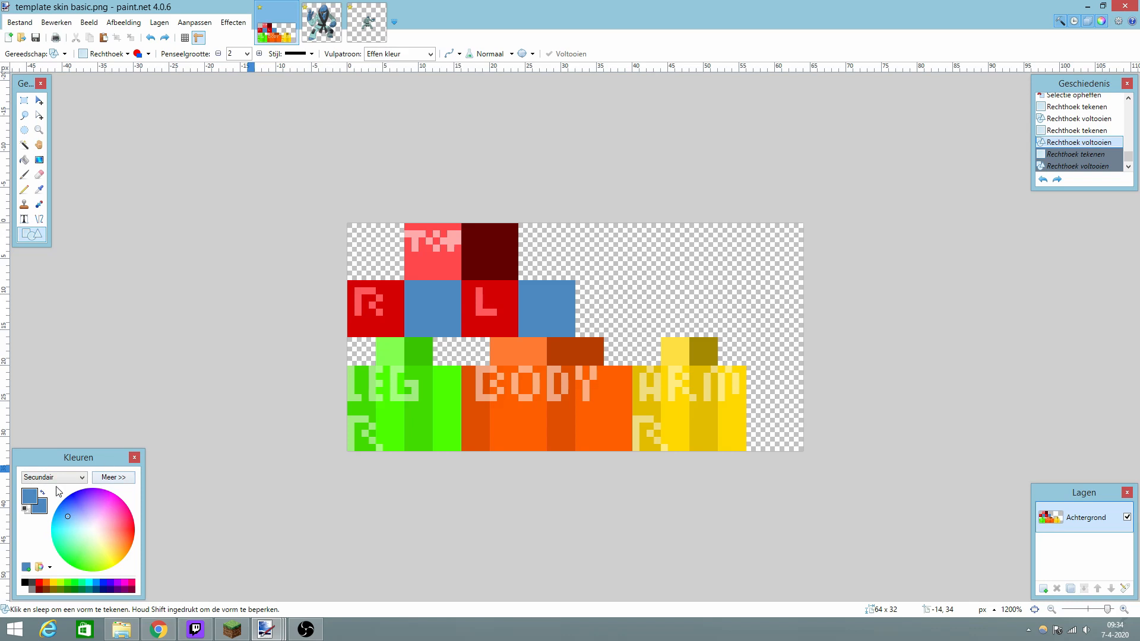
drag(79, 461, 126, 427)
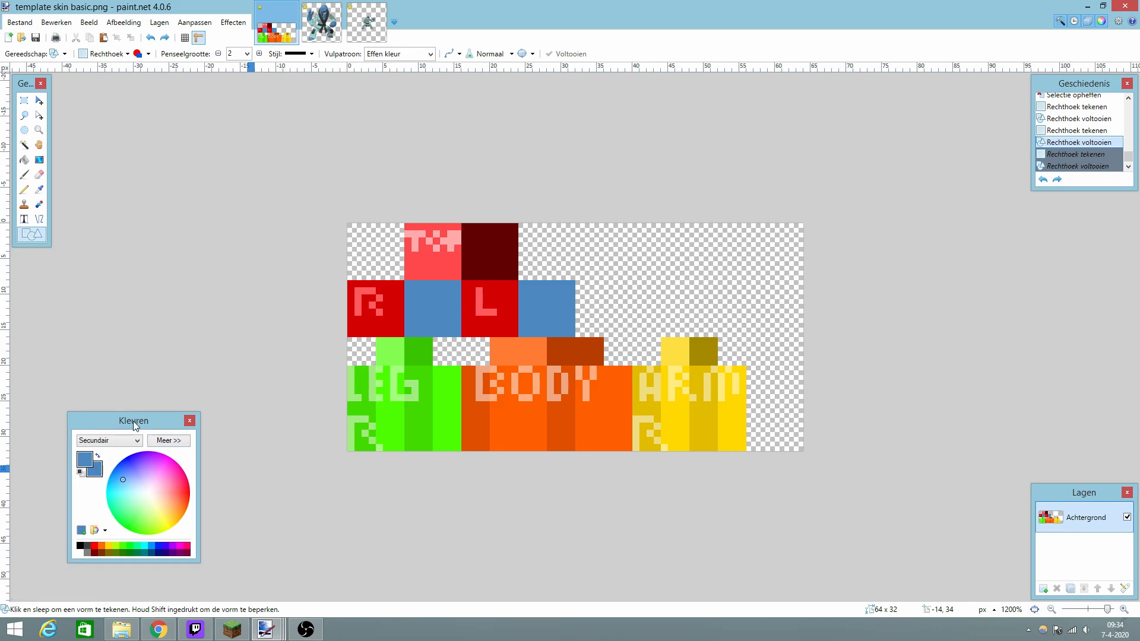
click(161, 444)
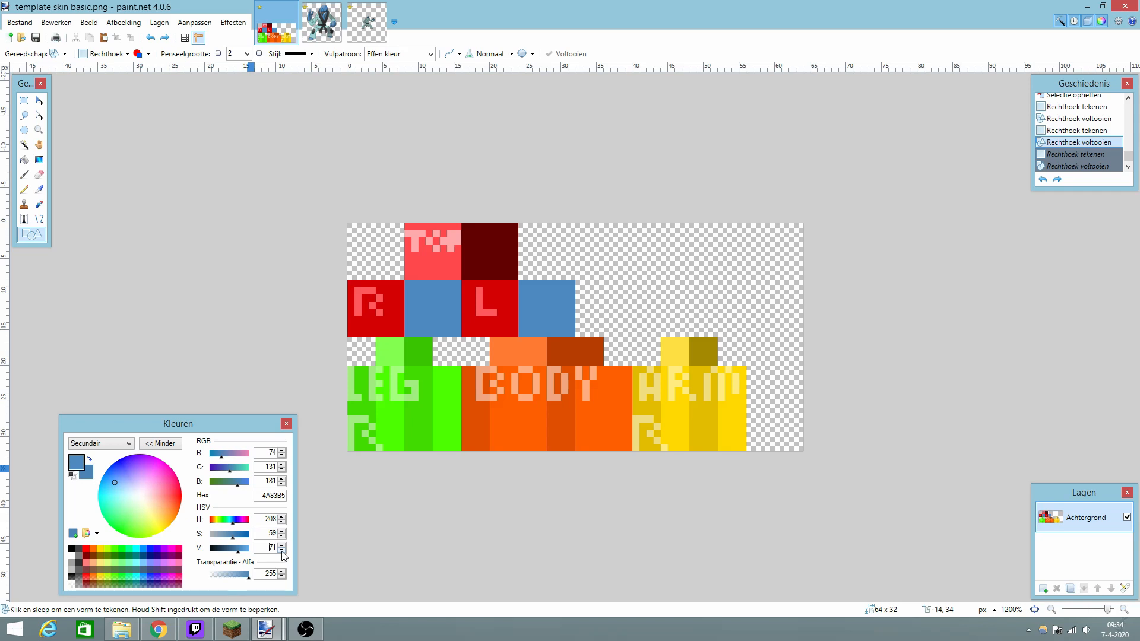
drag(151, 426, 105, 431)
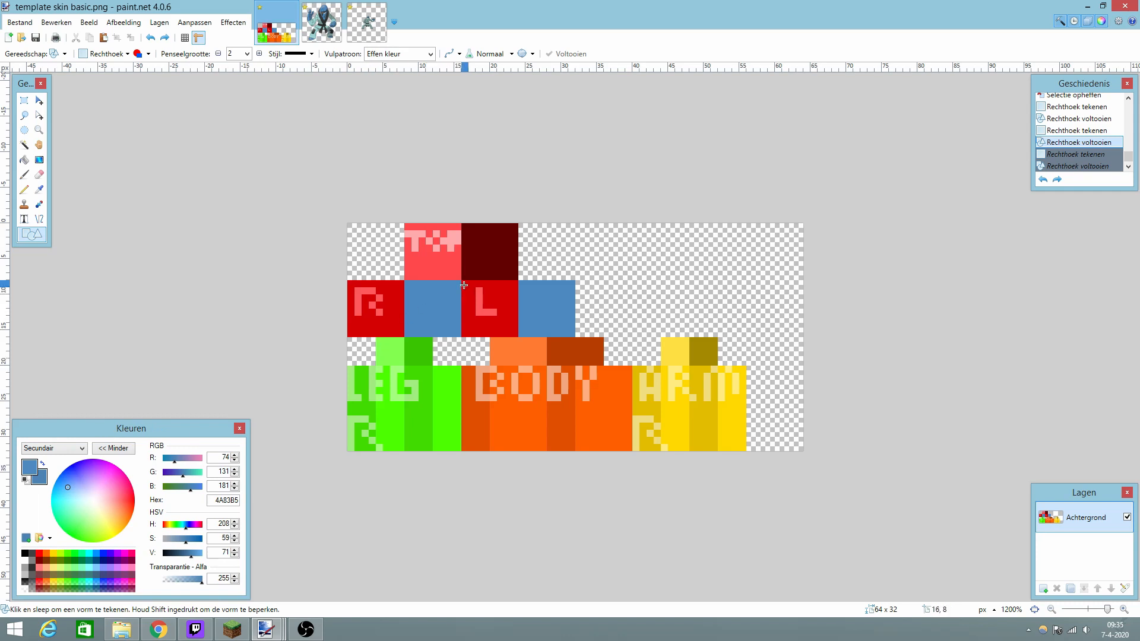
drag(464, 285, 518, 337)
key(Return)
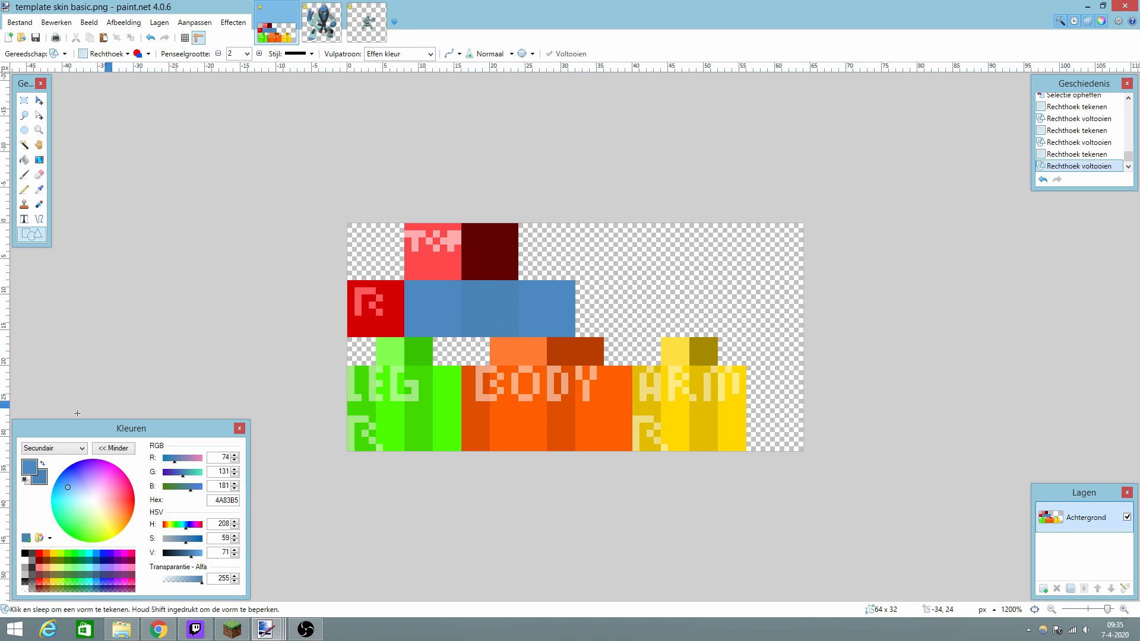
Pick the front face's blue as primary colour and cover the head's right face with the darker secondary blue.
key(k)
click(444, 304)
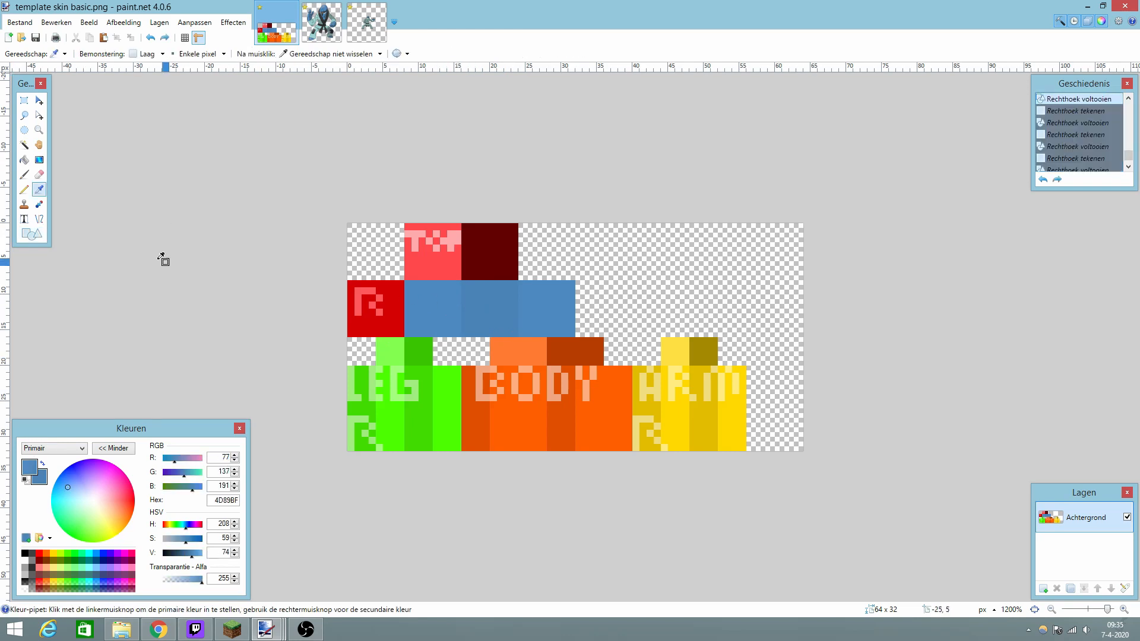
click(26, 234)
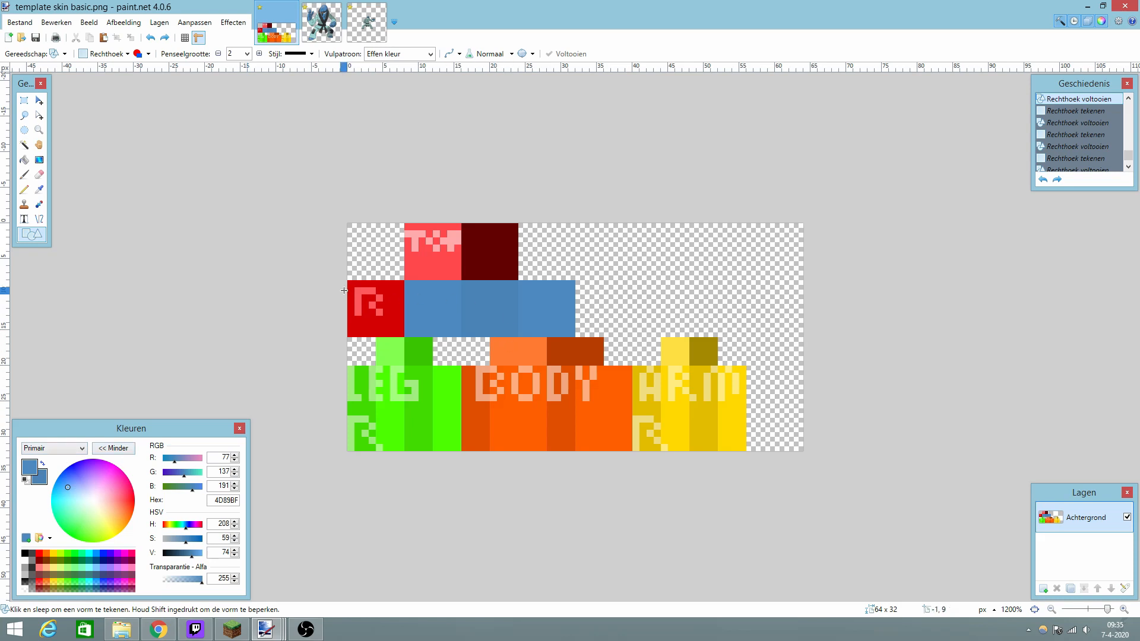
drag(348, 282, 398, 336)
click(215, 315)
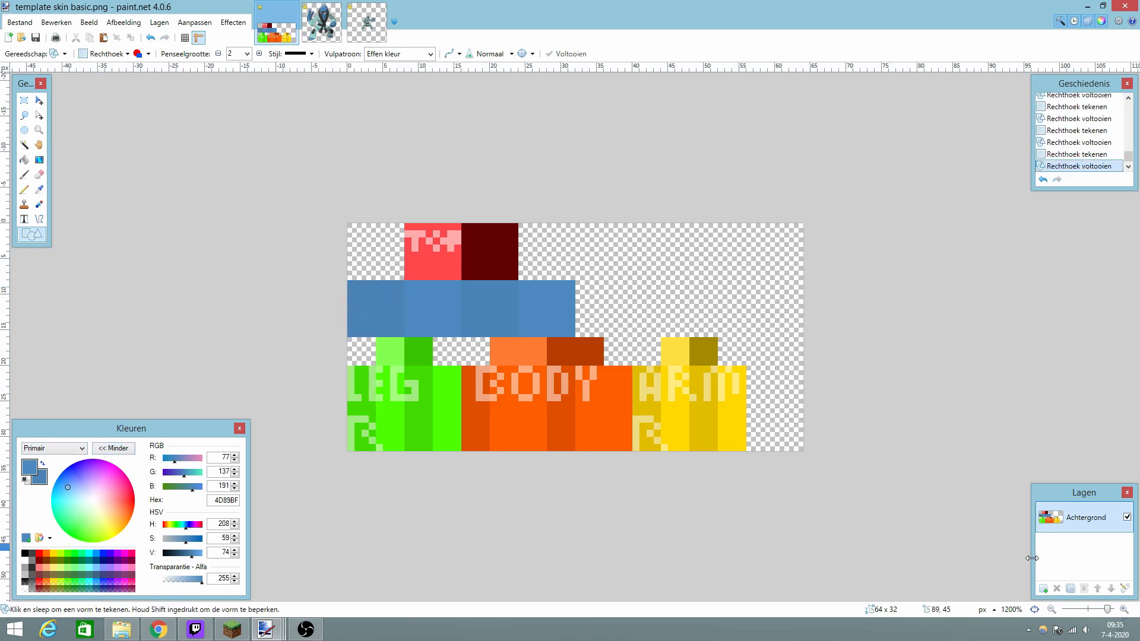
Cover the head's top face with a lighter blue at brightness value 77 and its bottom face with a darker blue at value 67.
click(1124, 610)
click(1123, 609)
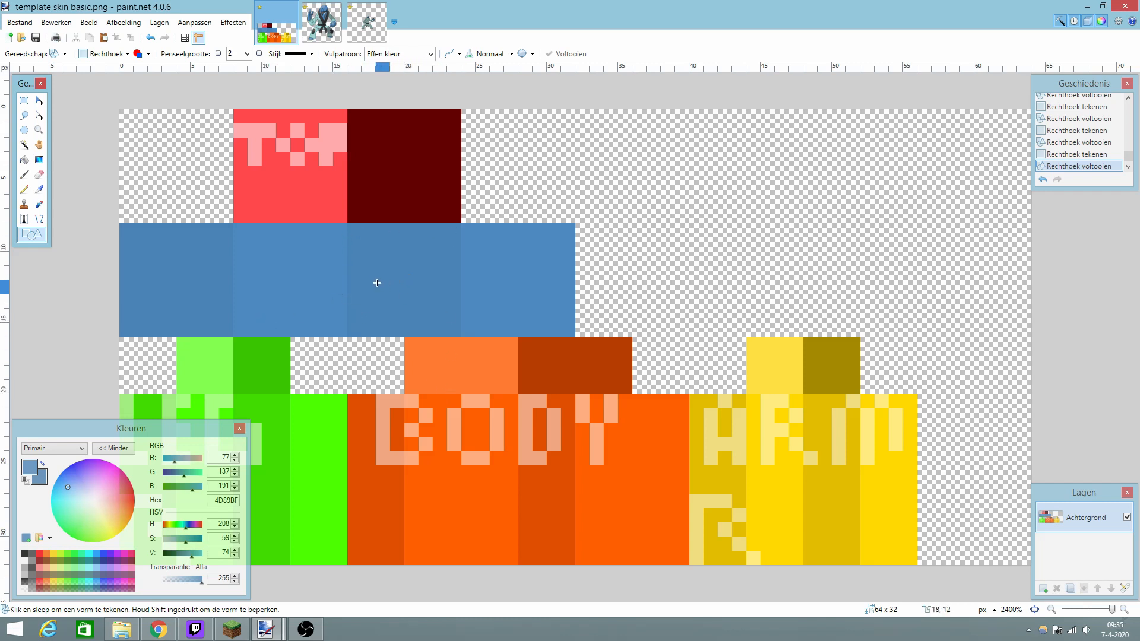
click(39, 190)
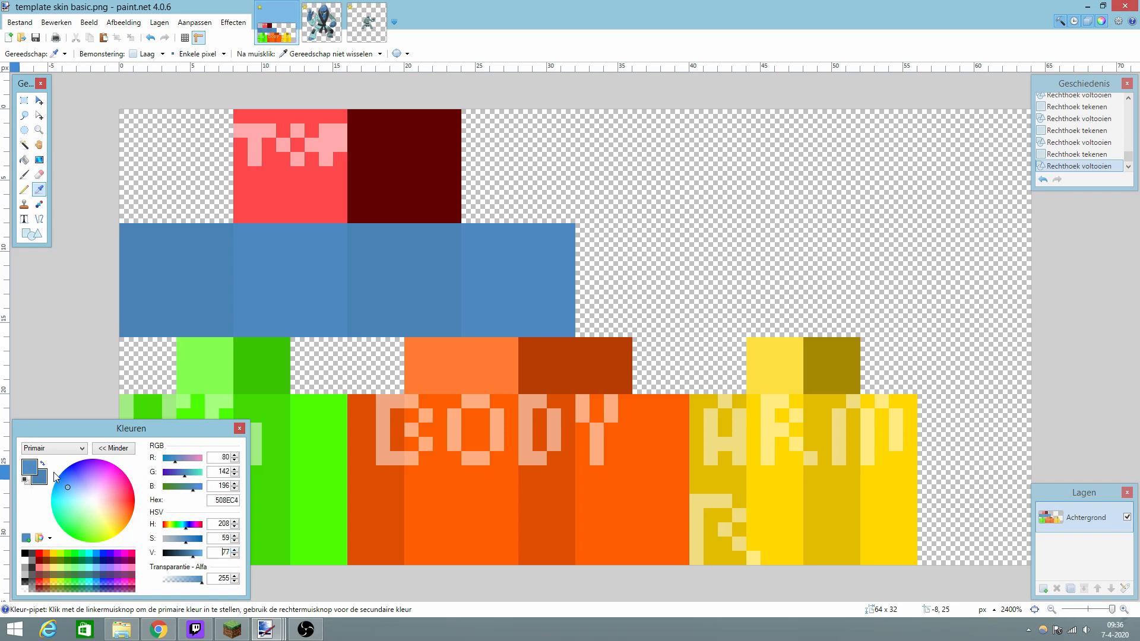
click(48, 475)
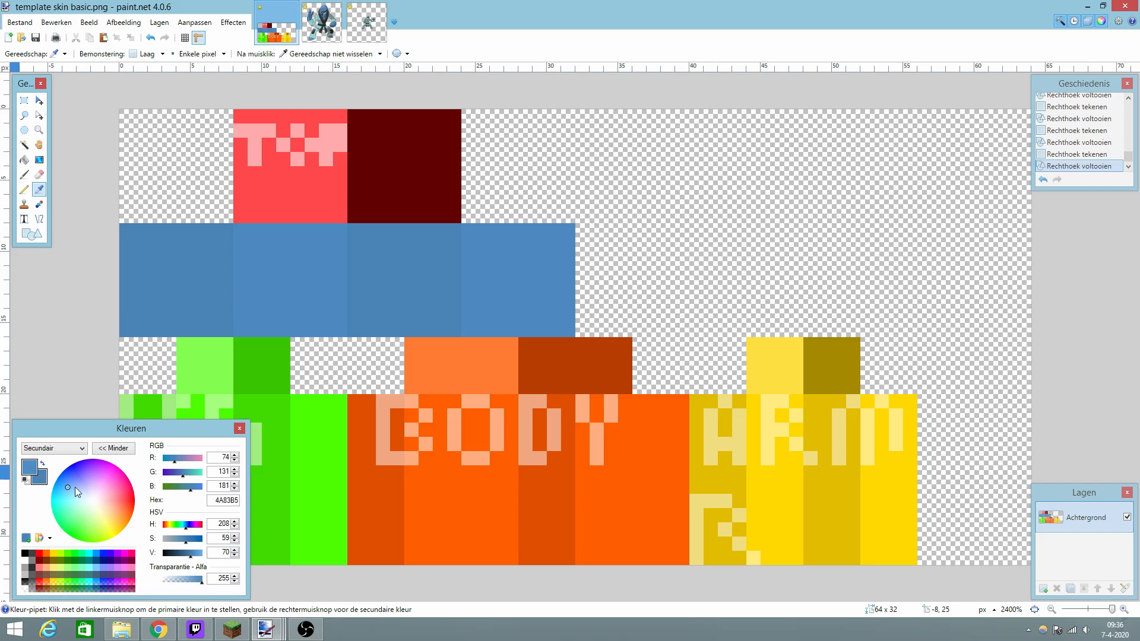
click(235, 555)
click(32, 233)
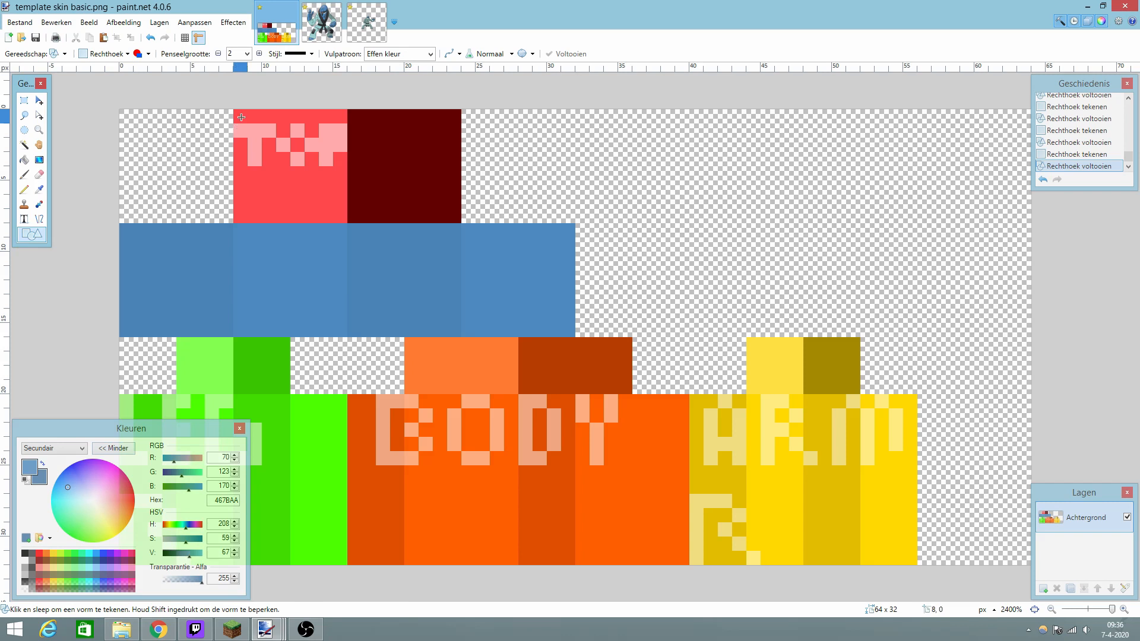
drag(241, 116, 349, 223)
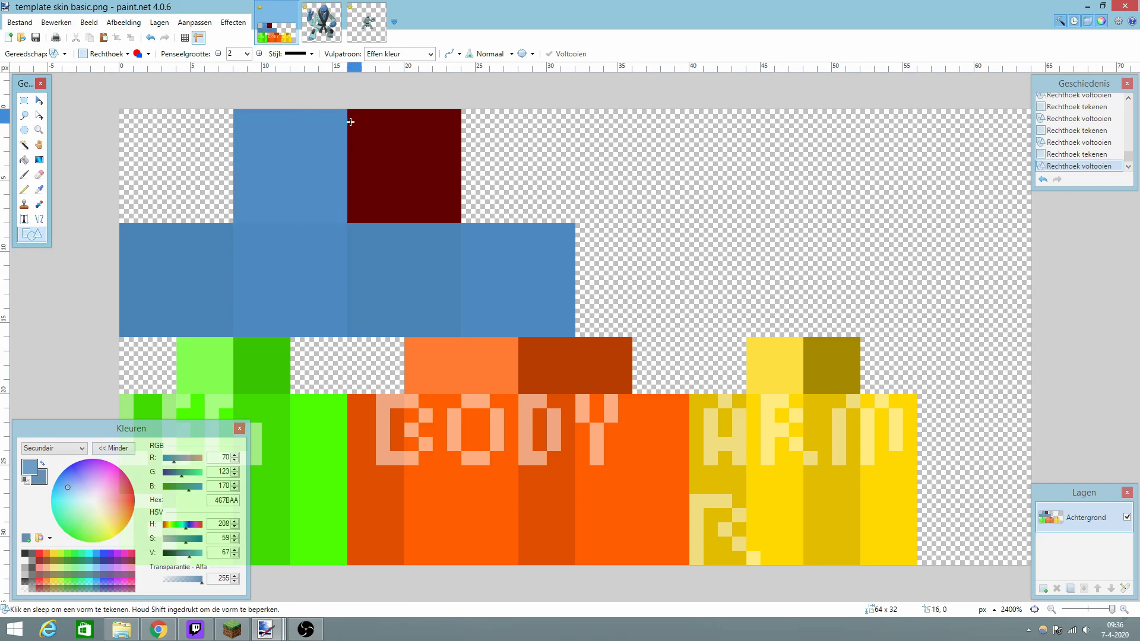
drag(351, 122, 463, 225)
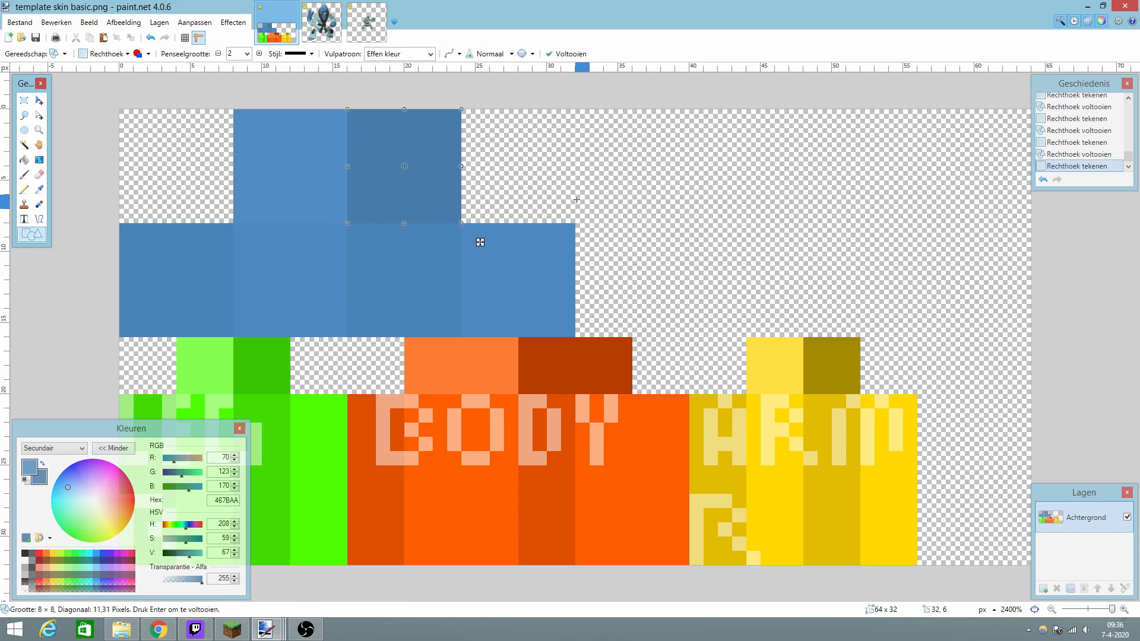
scroll(576, 199, down, 3)
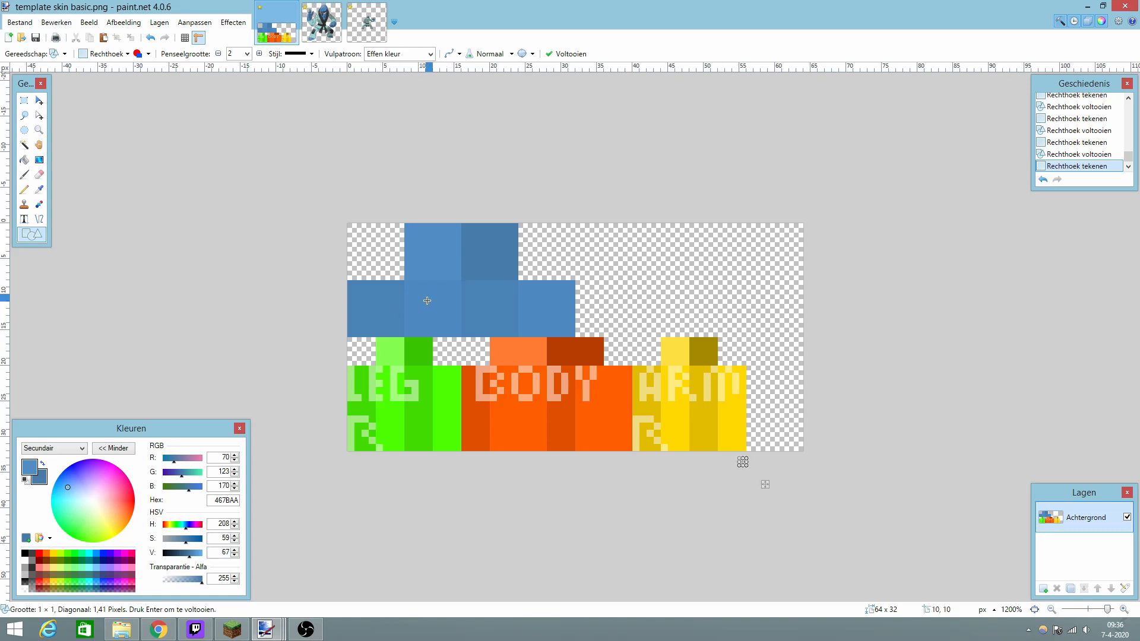
Pick the robe's light teal 9BD4D5 from the large Sawk reference as primary and secondary colour, and return to the skin template.
click(304, 38)
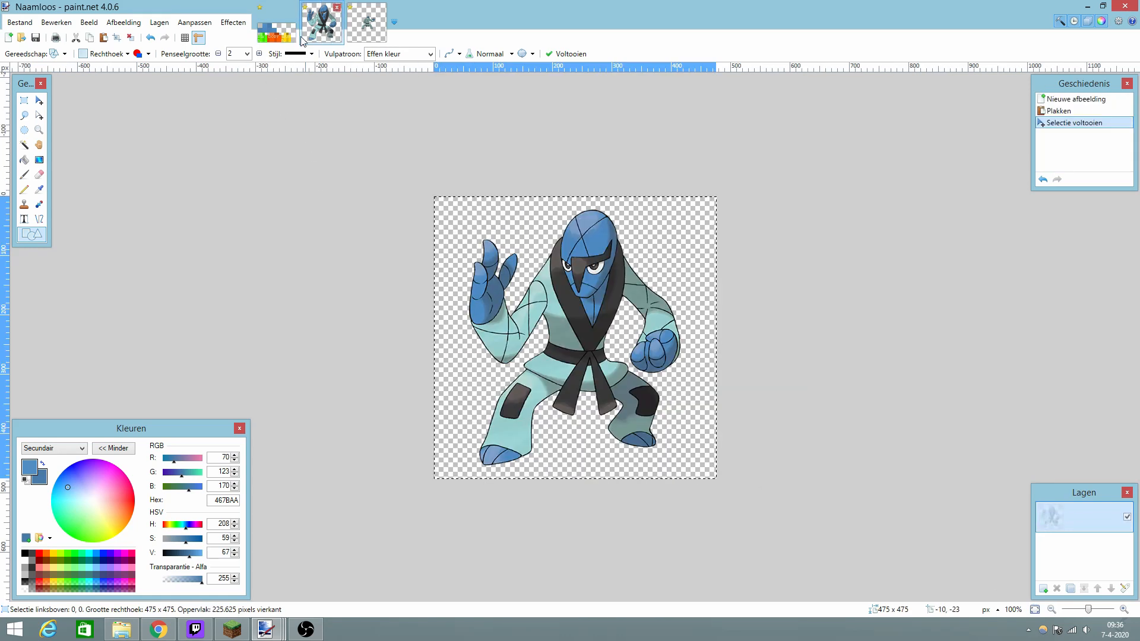
click(39, 190)
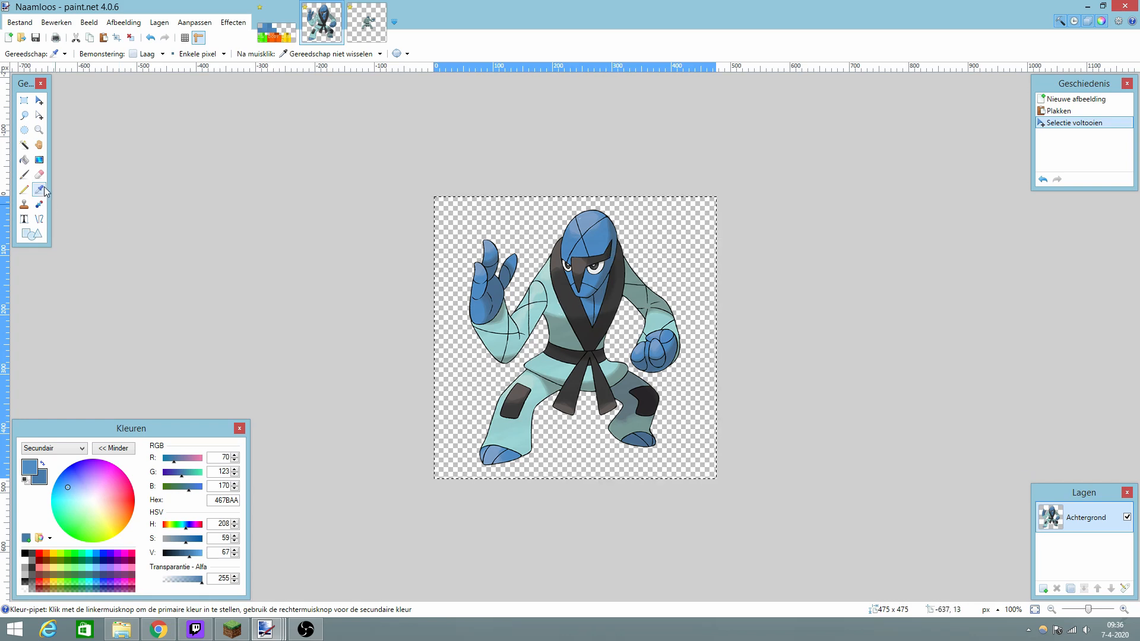
click(555, 299)
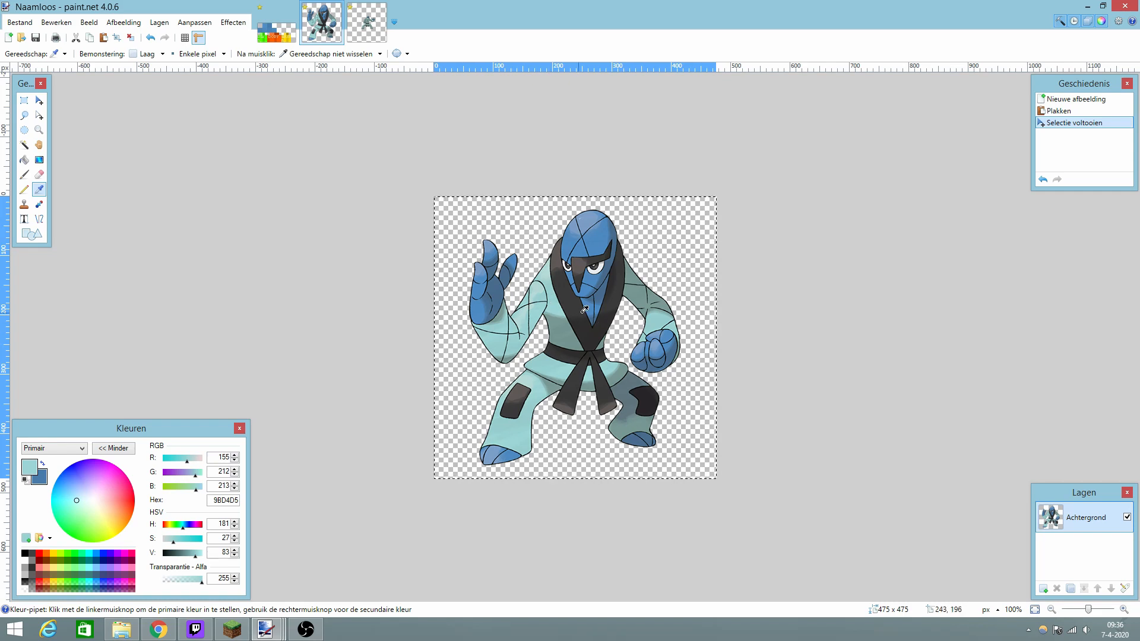
right_click(558, 295)
click(276, 24)
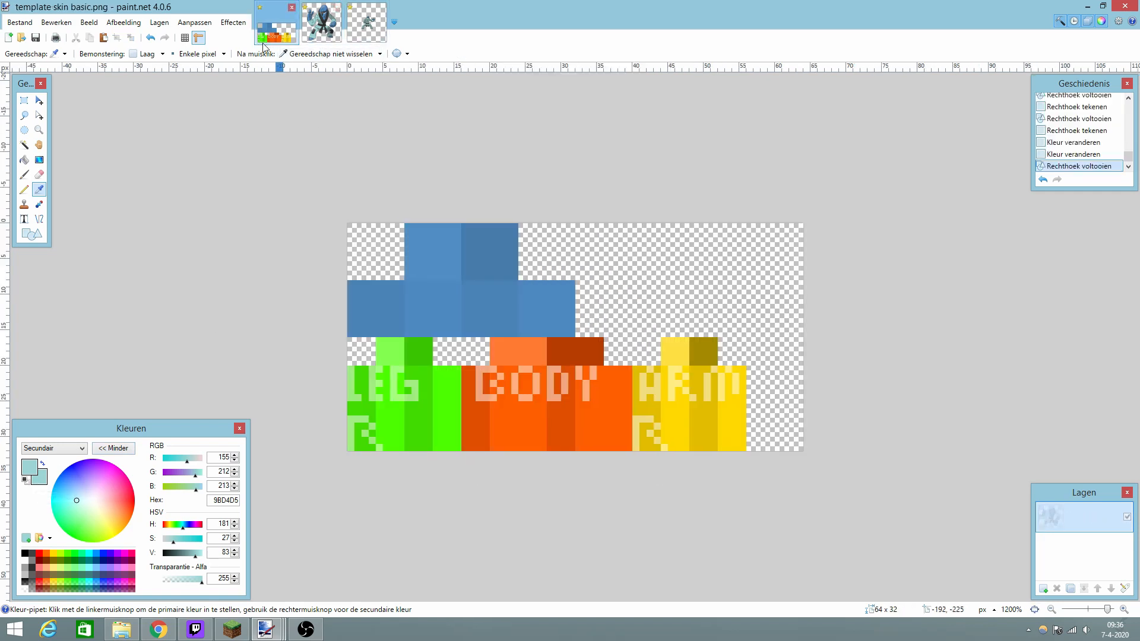
Cover the body's front and back faces with filled 8 x 12 rectangles in the primary light teal.
click(31, 234)
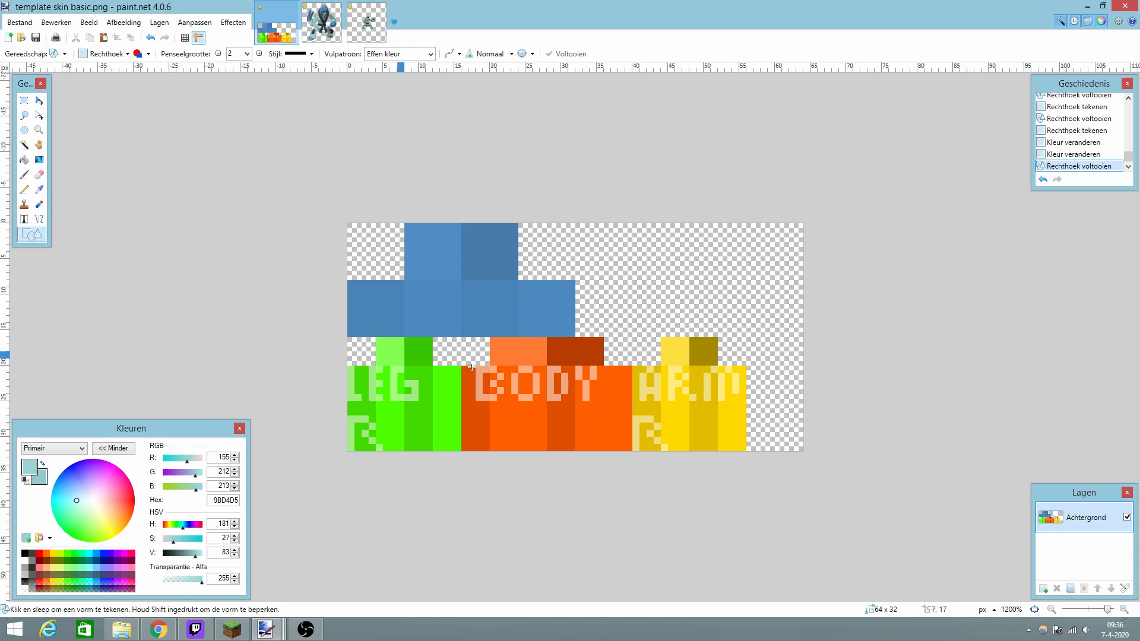
drag(492, 367, 546, 450)
key(Return)
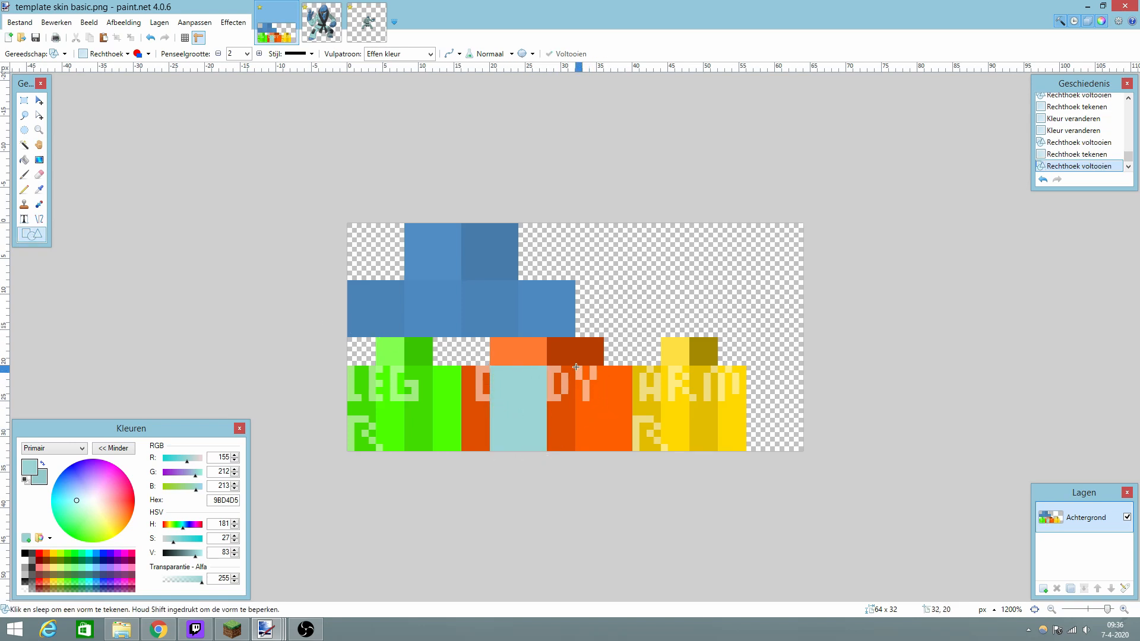
drag(579, 368, 627, 450)
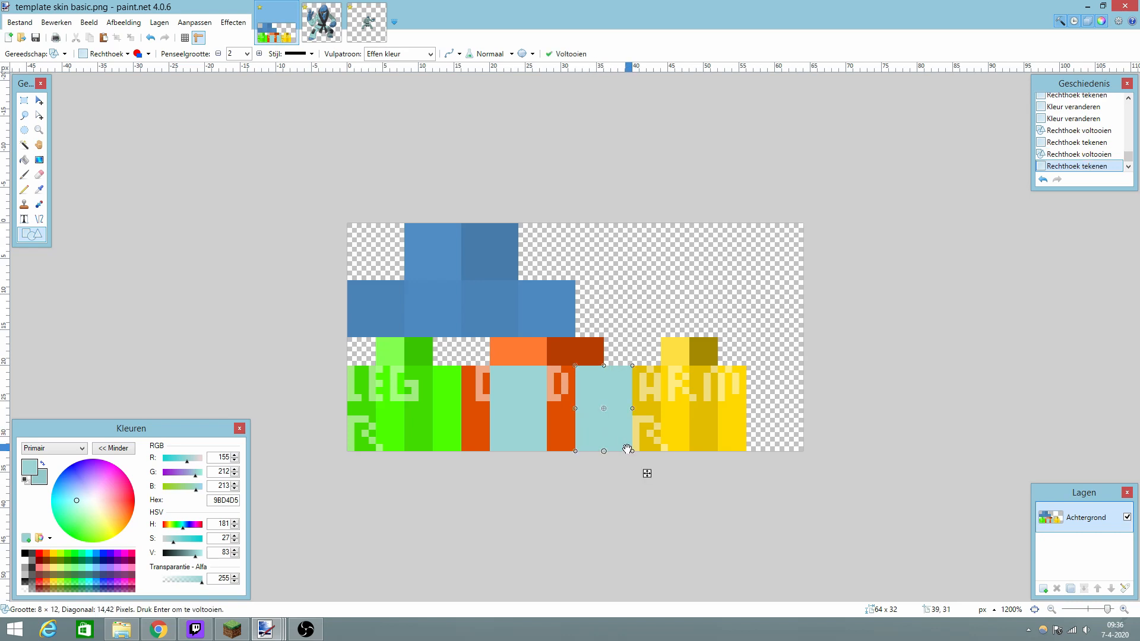
Cover the body's two narrow side faces with filled rectangles in the darker secondary teal 94CBCC.
click(36, 241)
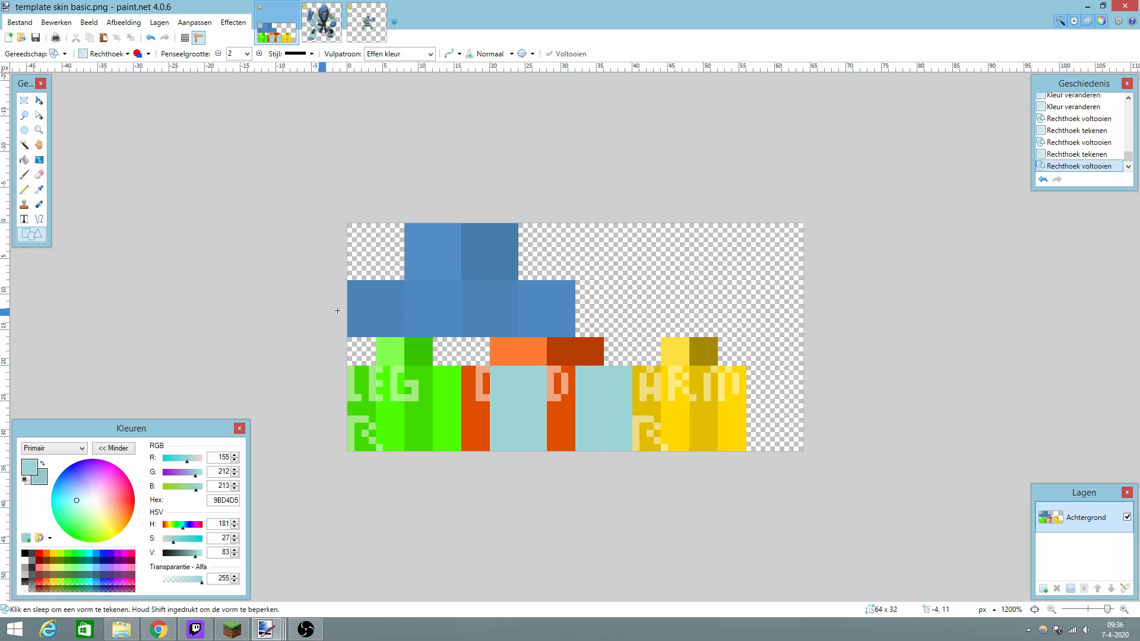
drag(465, 369, 491, 458)
click(551, 372)
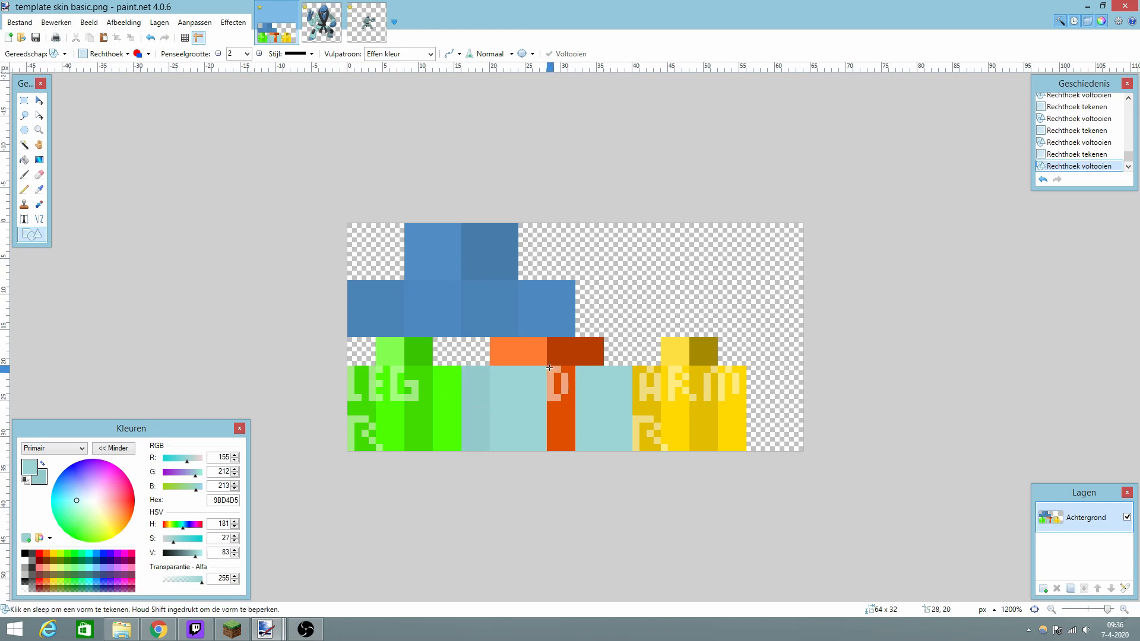
drag(549, 368, 571, 451)
click(650, 489)
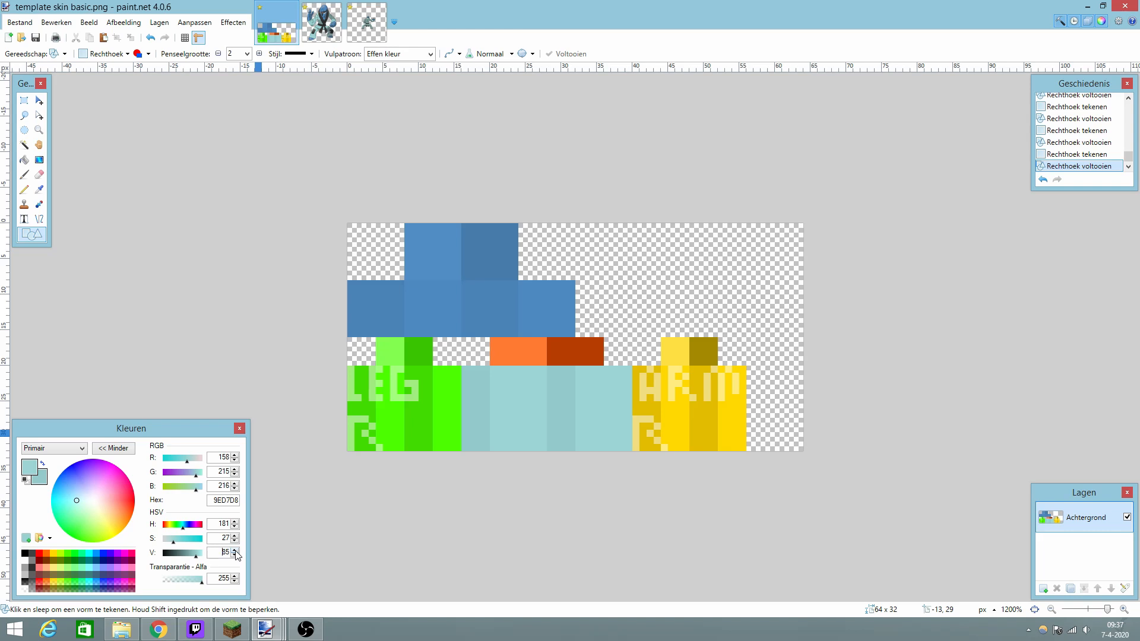
Set the primary teal's brightness to 85 and the secondary's to 77, and cover the body's top and bottom faces with them respectively.
click(40, 480)
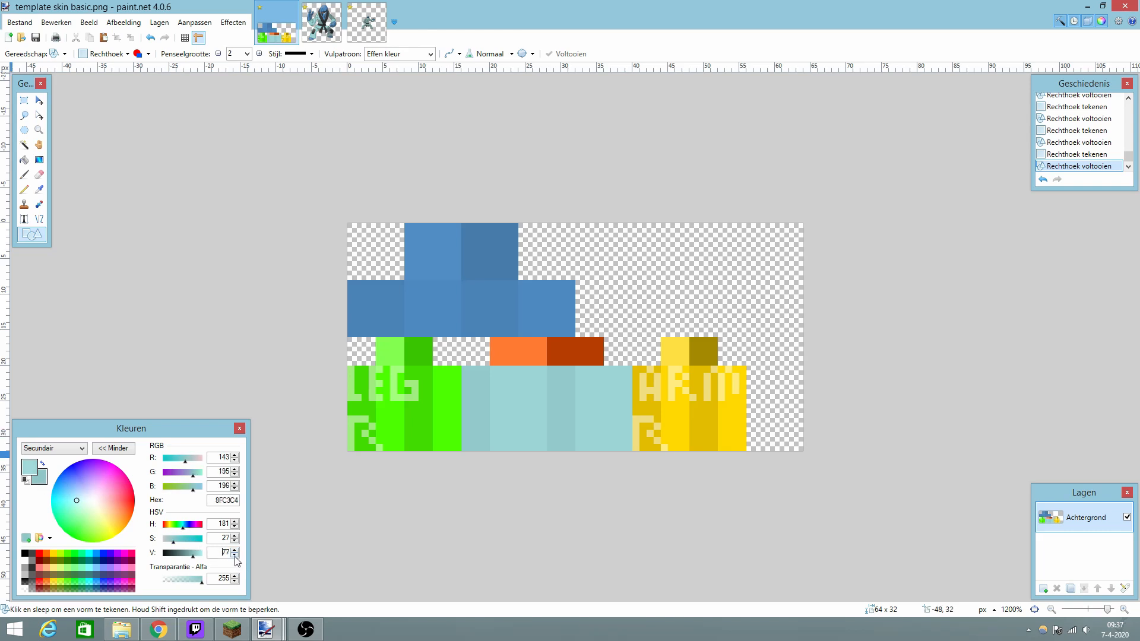
drag(493, 341, 580, 350)
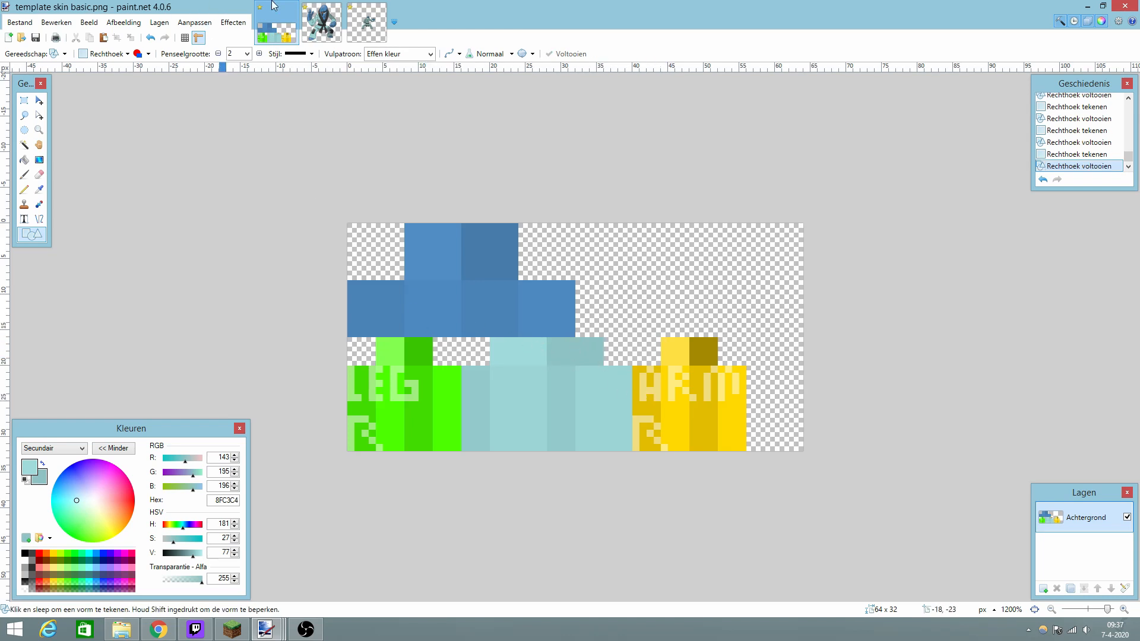
Pick the body's front-face teal as primary colour and its darker side-face teal 94CBCC as secondary colour.
click(321, 22)
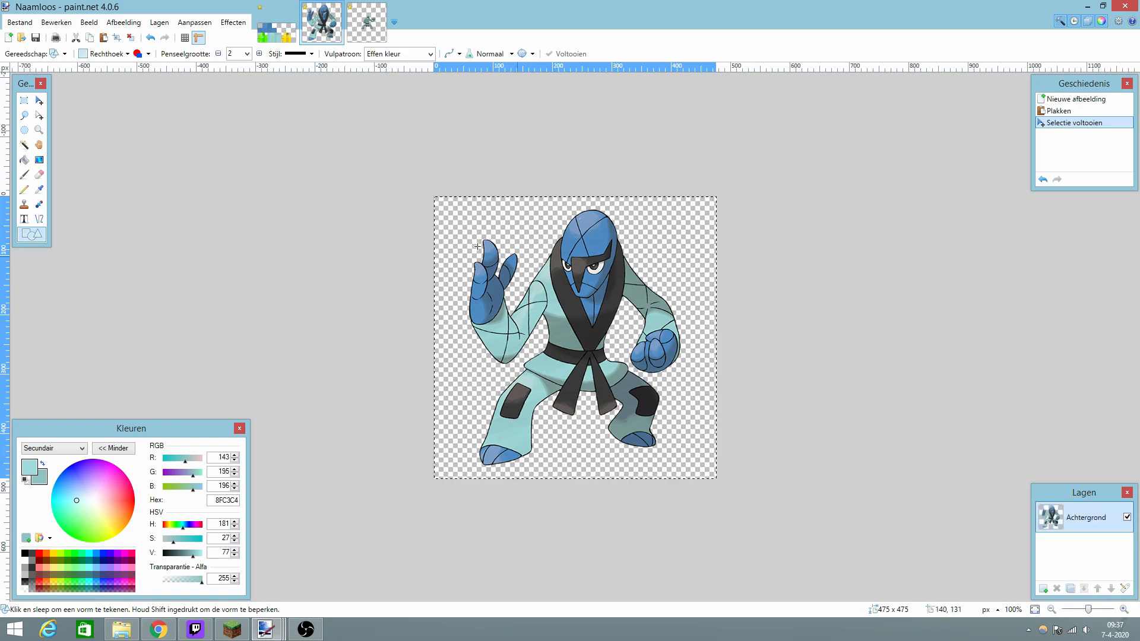
click(276, 22)
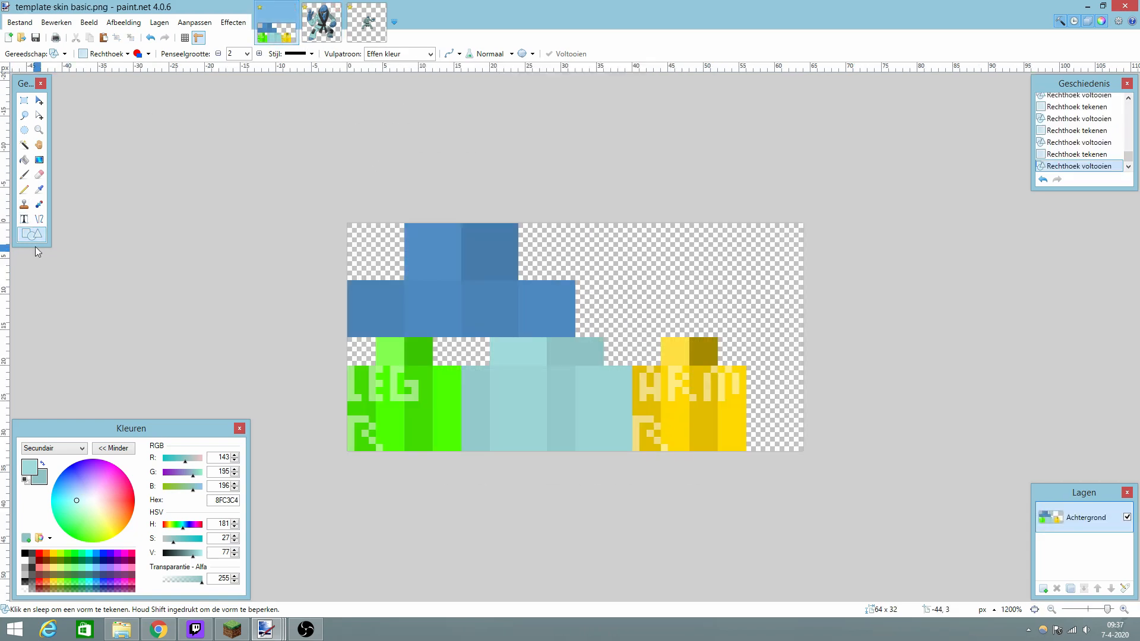
click(40, 191)
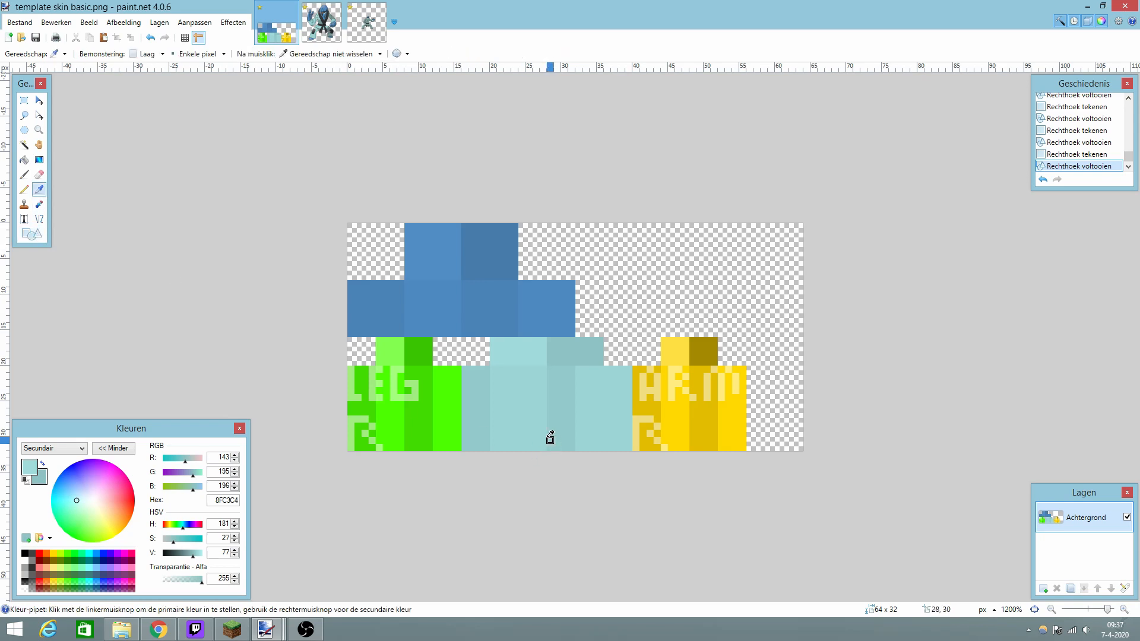
right_click(521, 396)
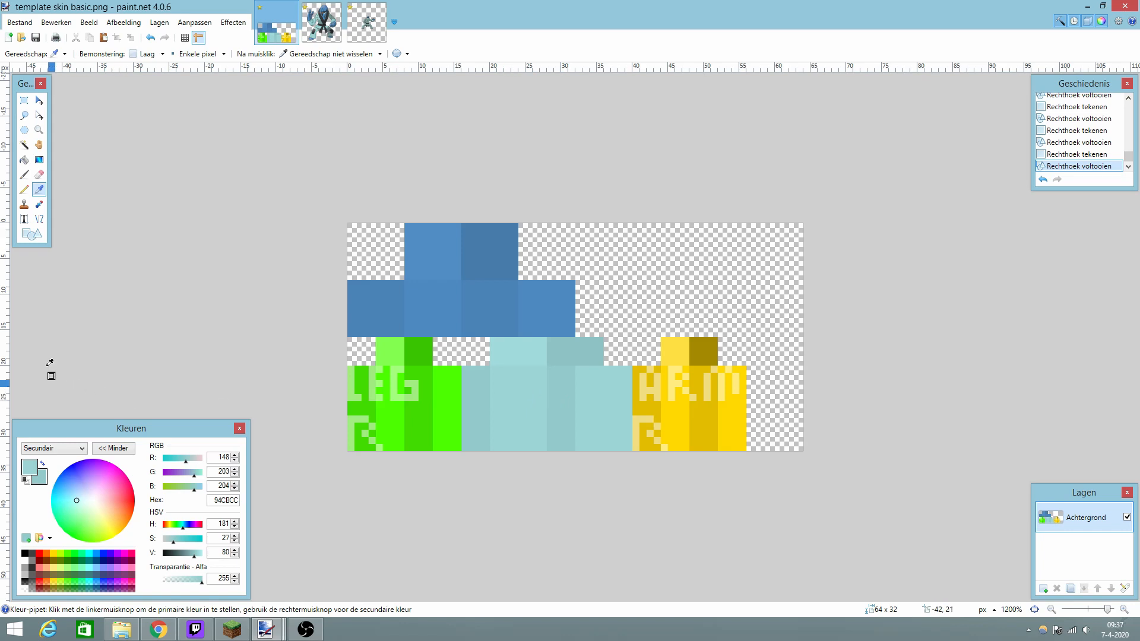
Cover the front and back faces of the leg and the arm with 4 x 12 rectangles in the primary teal.
click(26, 234)
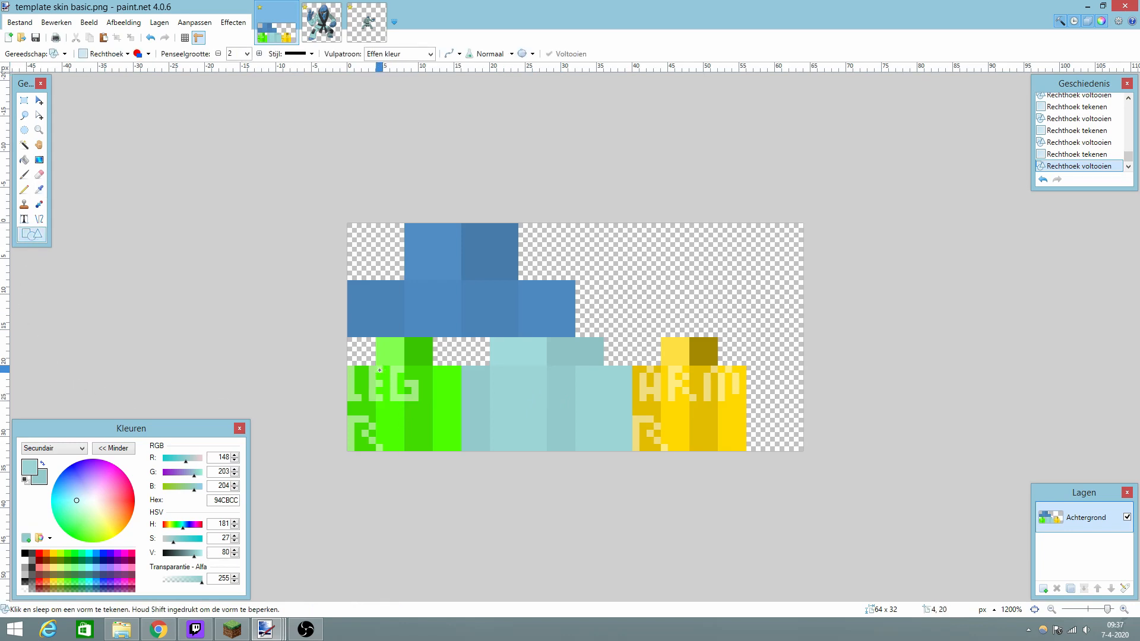
drag(379, 369, 402, 451)
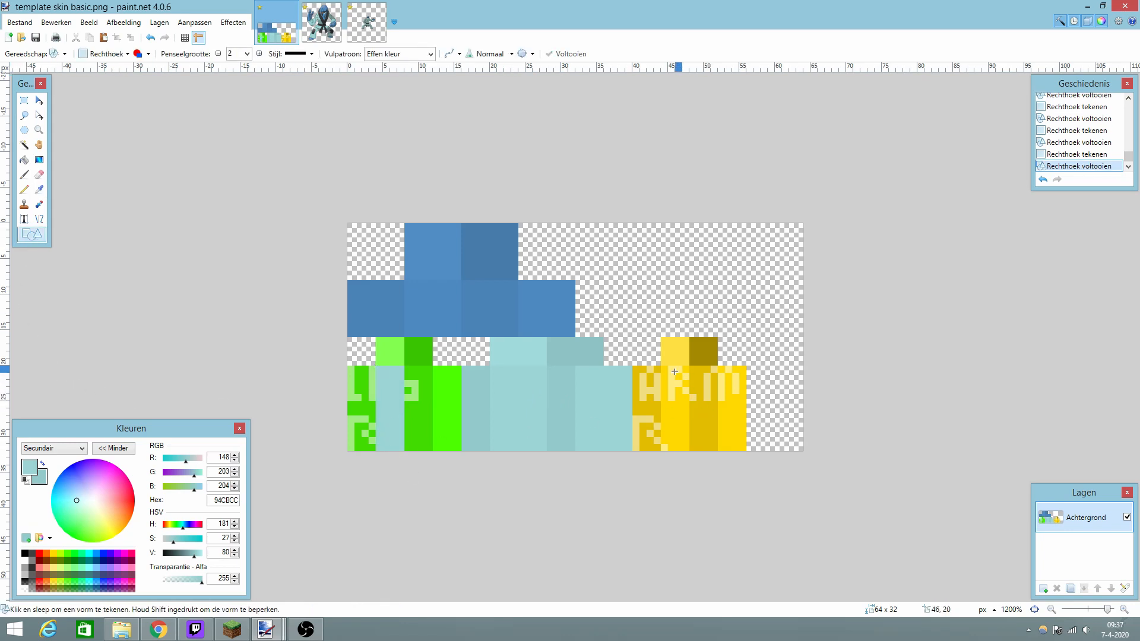
drag(663, 368, 686, 450)
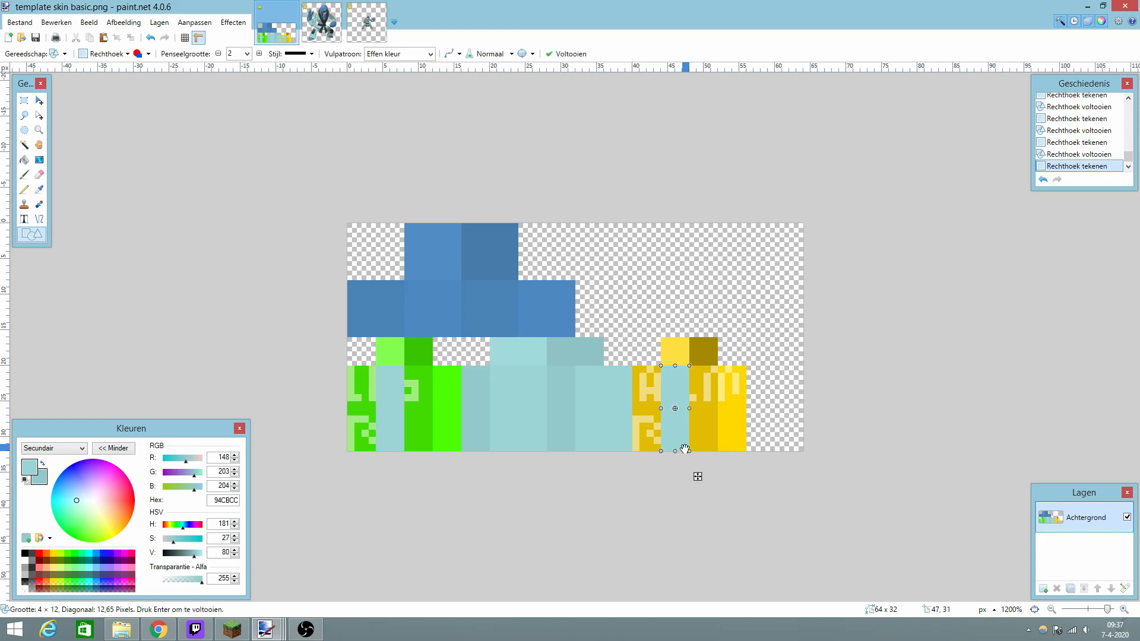
key(Return)
drag(719, 367, 745, 449)
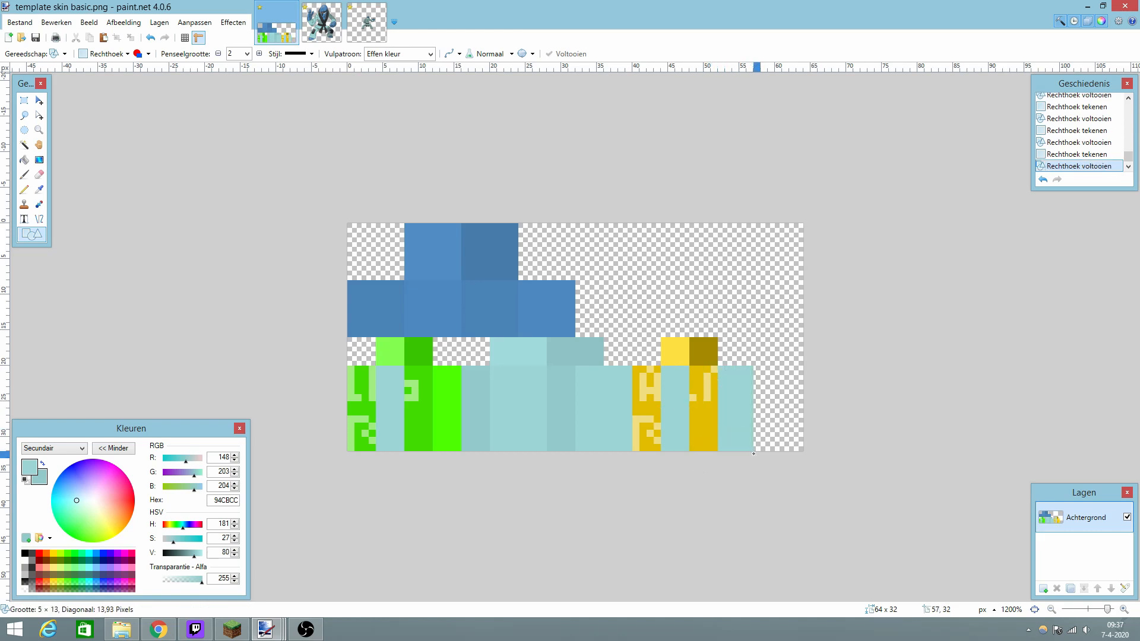
key(Return)
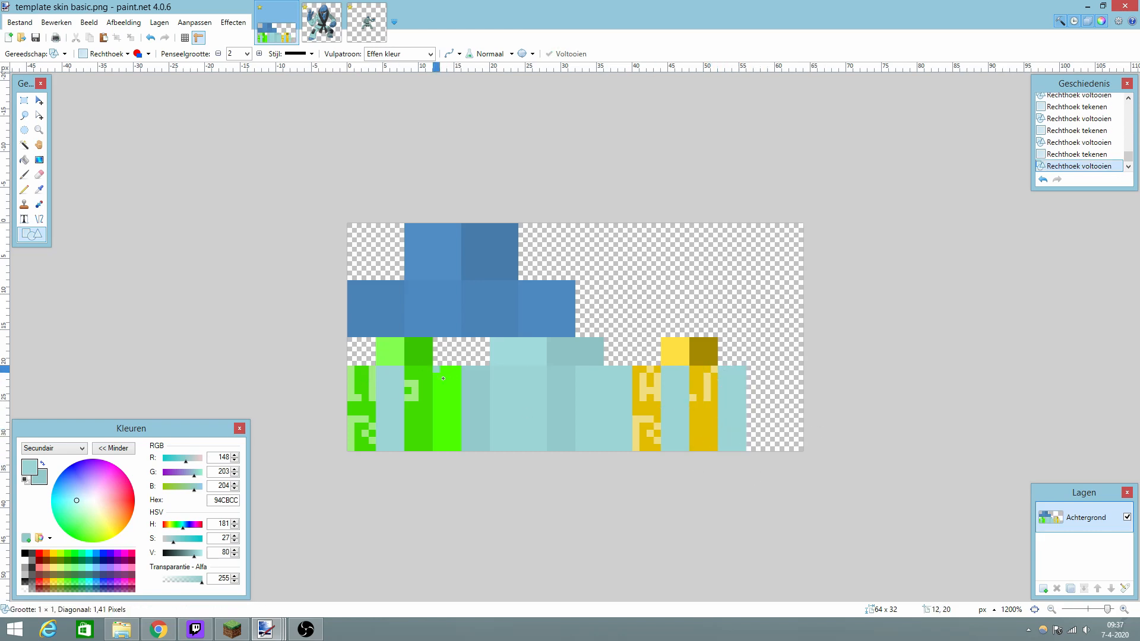
drag(433, 366, 461, 457)
key(Return)
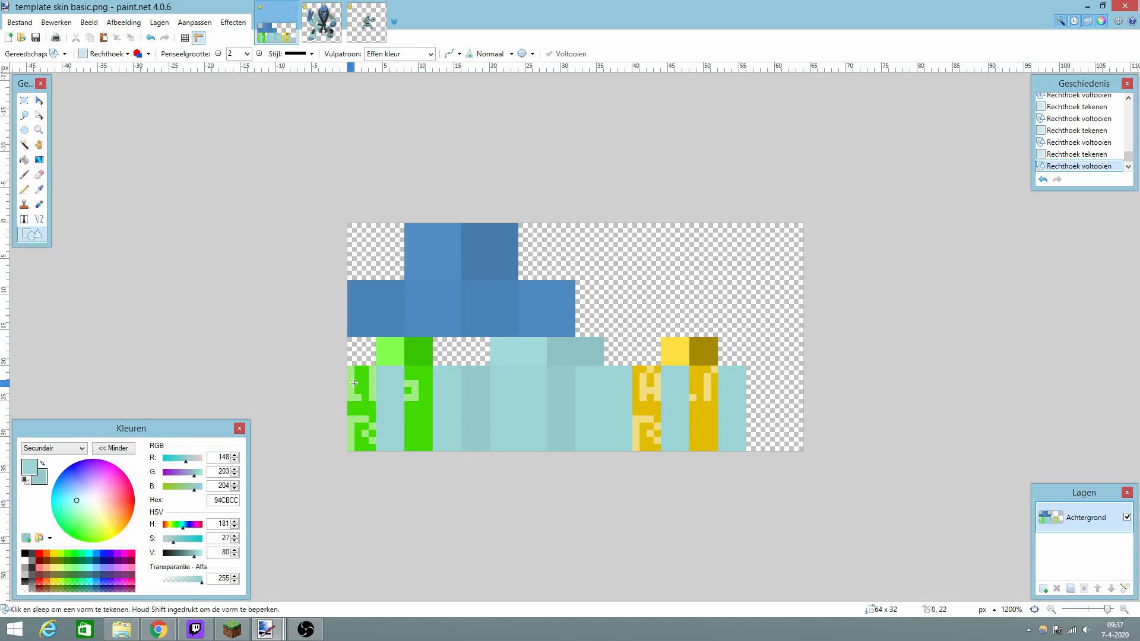
Cover the side faces of the leg and the arm with 4 x 12 rectangles in the darker secondary teal.
drag(352, 367, 373, 450)
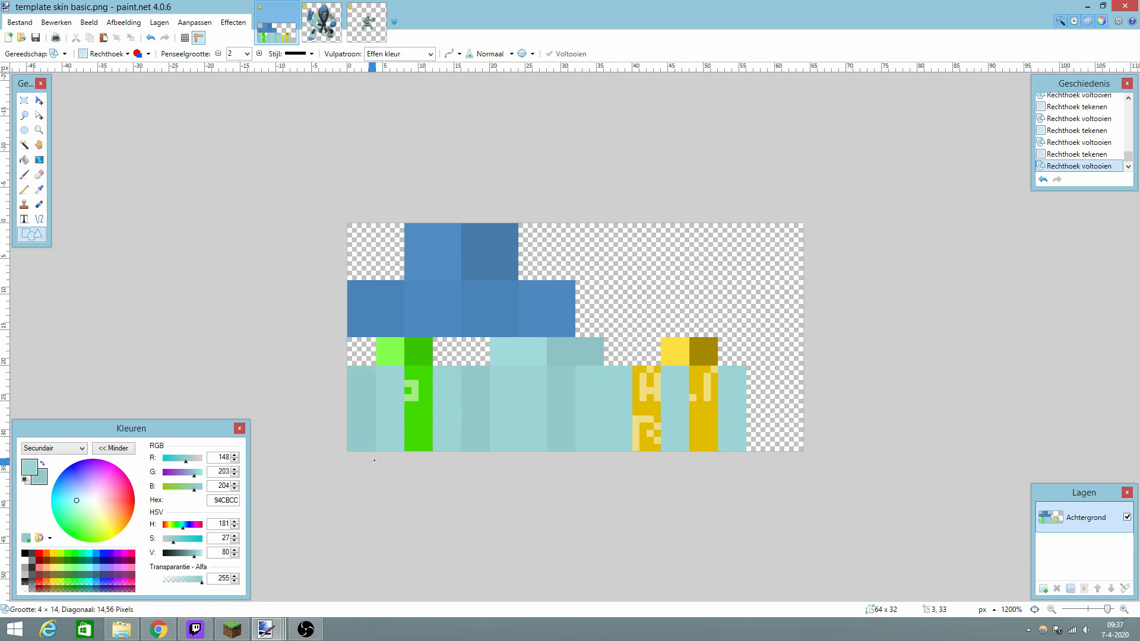
key(Return)
drag(407, 367, 427, 450)
key(Return)
drag(635, 372, 658, 459)
key(Return)
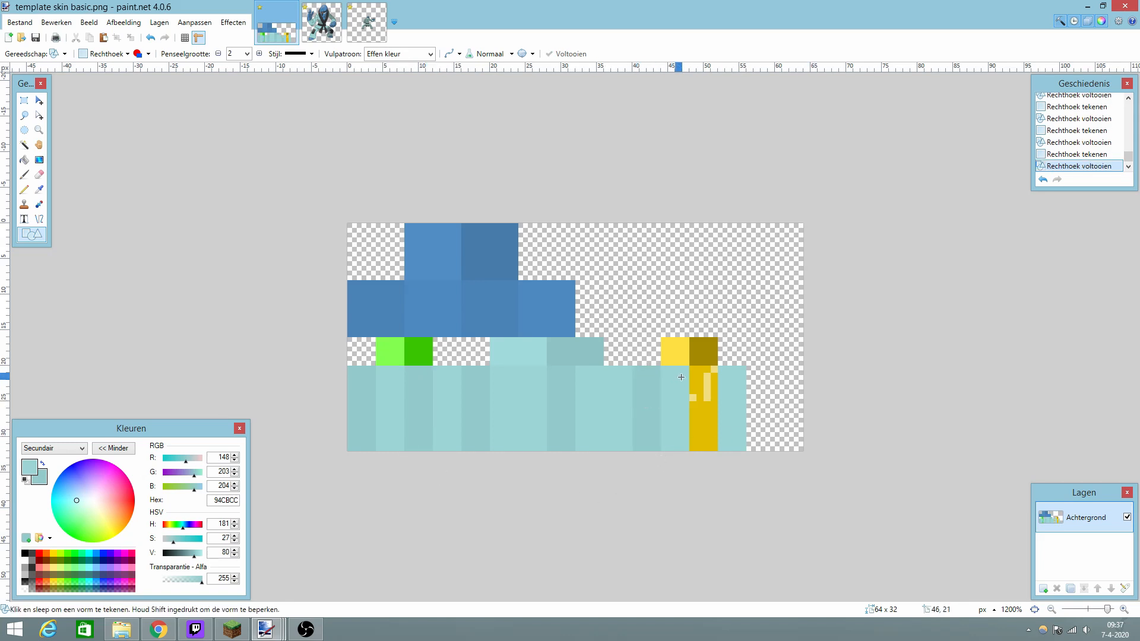
drag(694, 368, 718, 457)
key(Return)
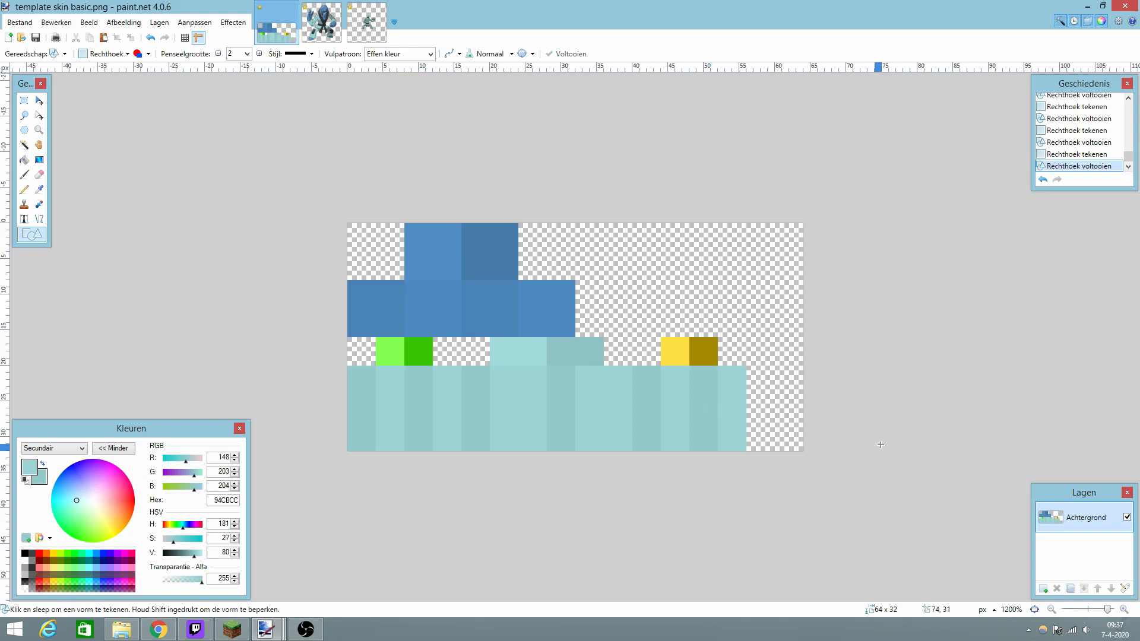
Pick the body's top-face teal as primary colour and its bottom-face teal 8FC3C4 as secondary colour.
click(39, 191)
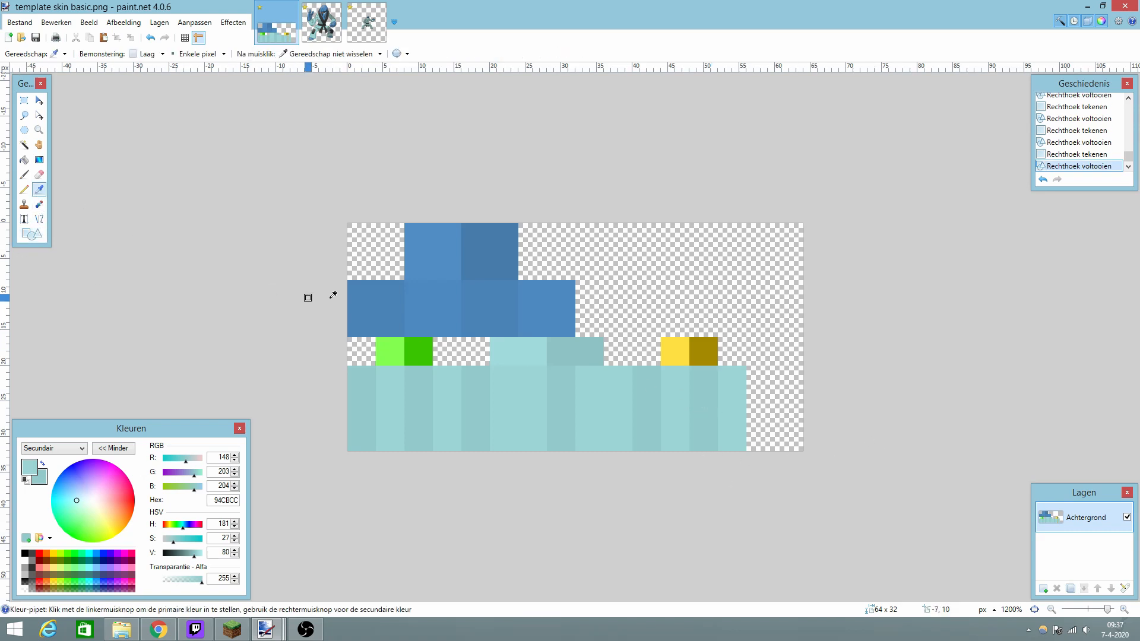
click(522, 347)
right_click(593, 347)
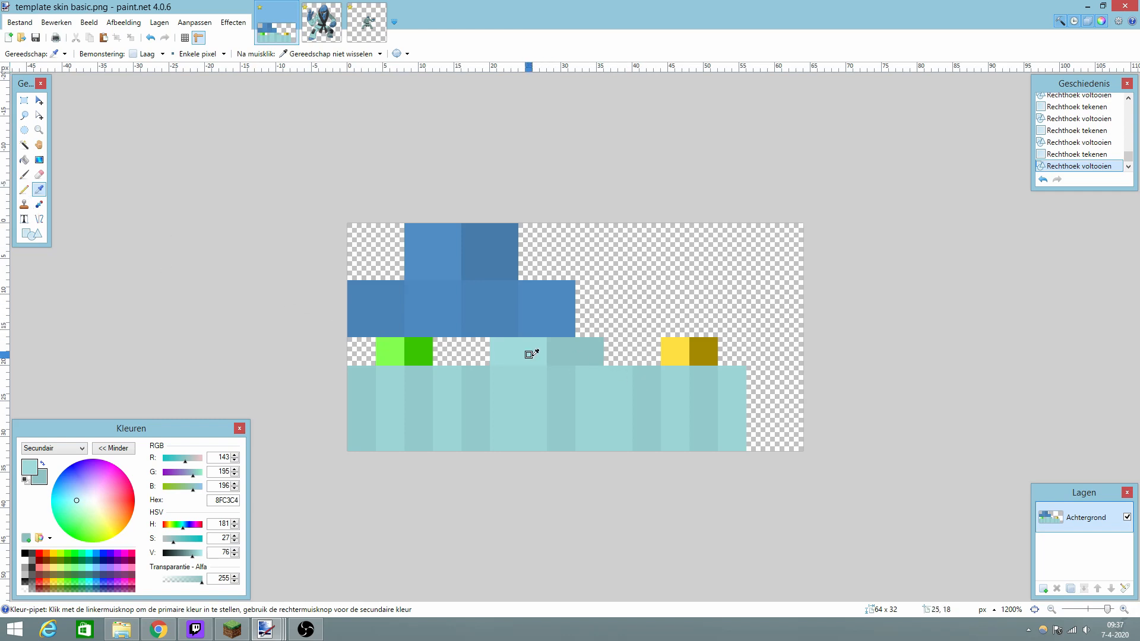
Cover the leg's and arm's top faces with 4 x 4 squares in the lighter teal and their bottom faces in the darker one.
click(22, 236)
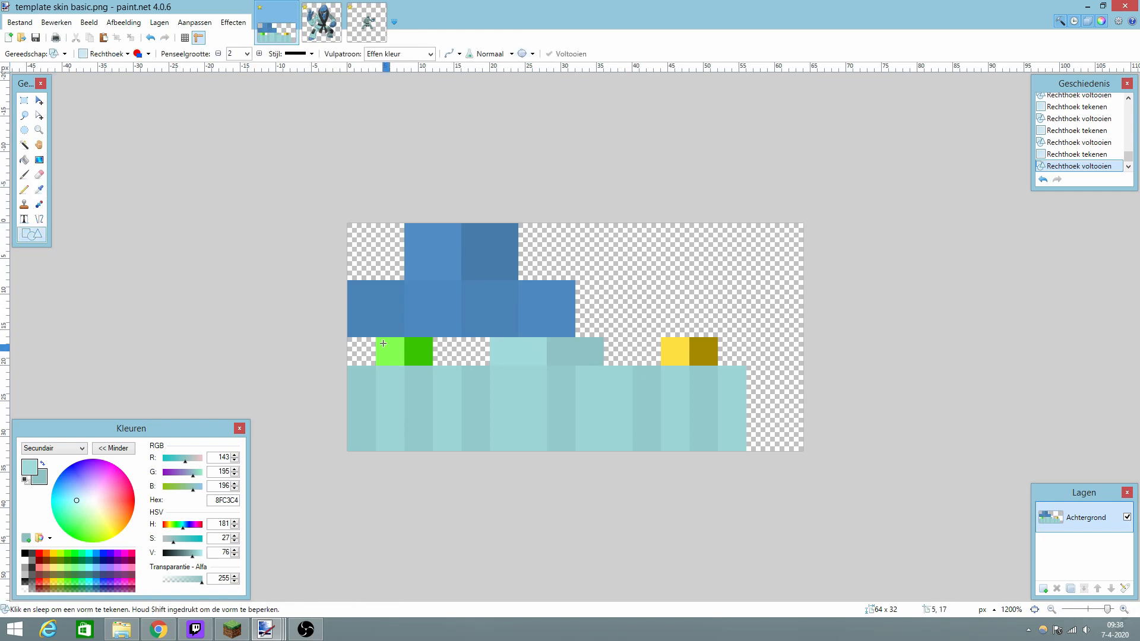
drag(381, 340, 429, 362)
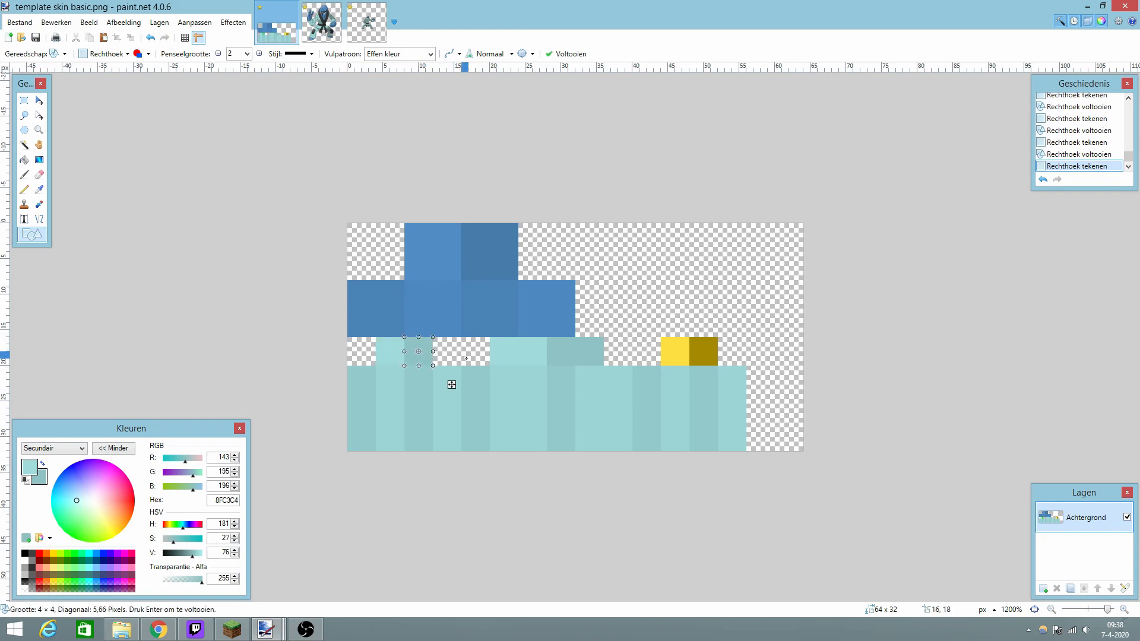
key(Return)
drag(663, 340, 715, 362)
key(Return)
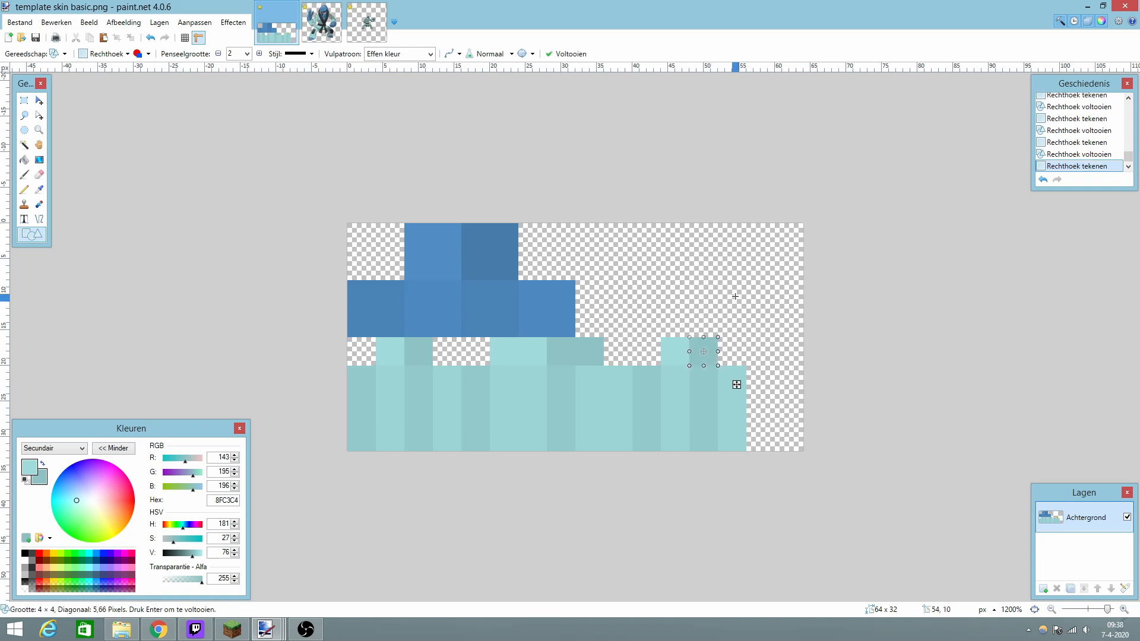
key(Return)
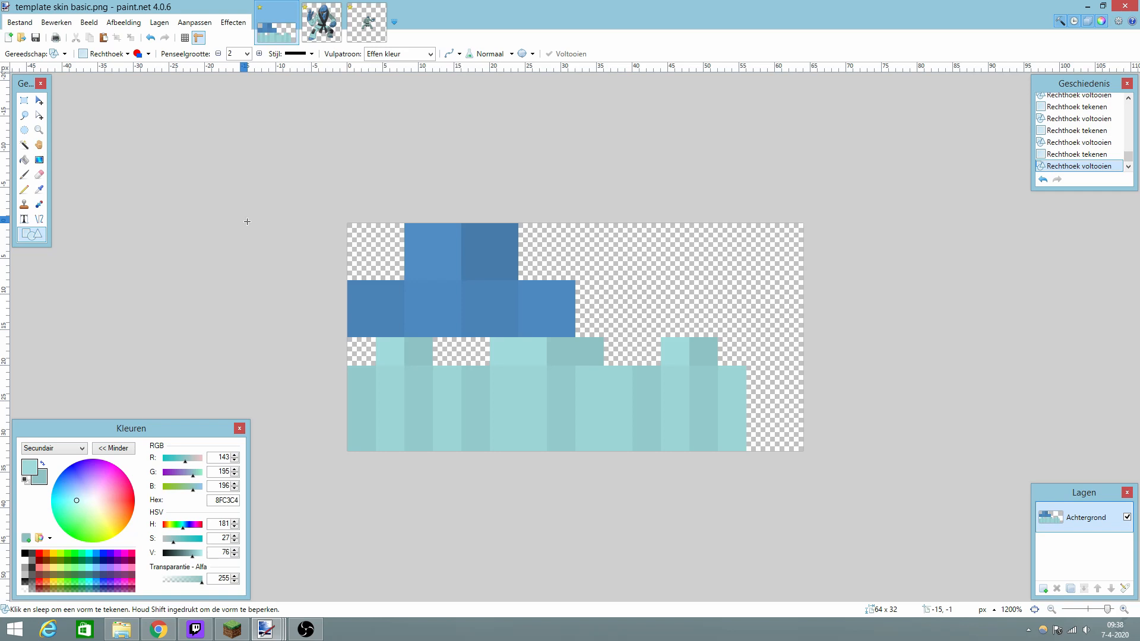
Pick the brow's dark grey 3D3B3C as primary and the eye's white E7EAEF as secondary from the large Sawk reference, and return to the template.
key(ctrl+Tab)
key(k)
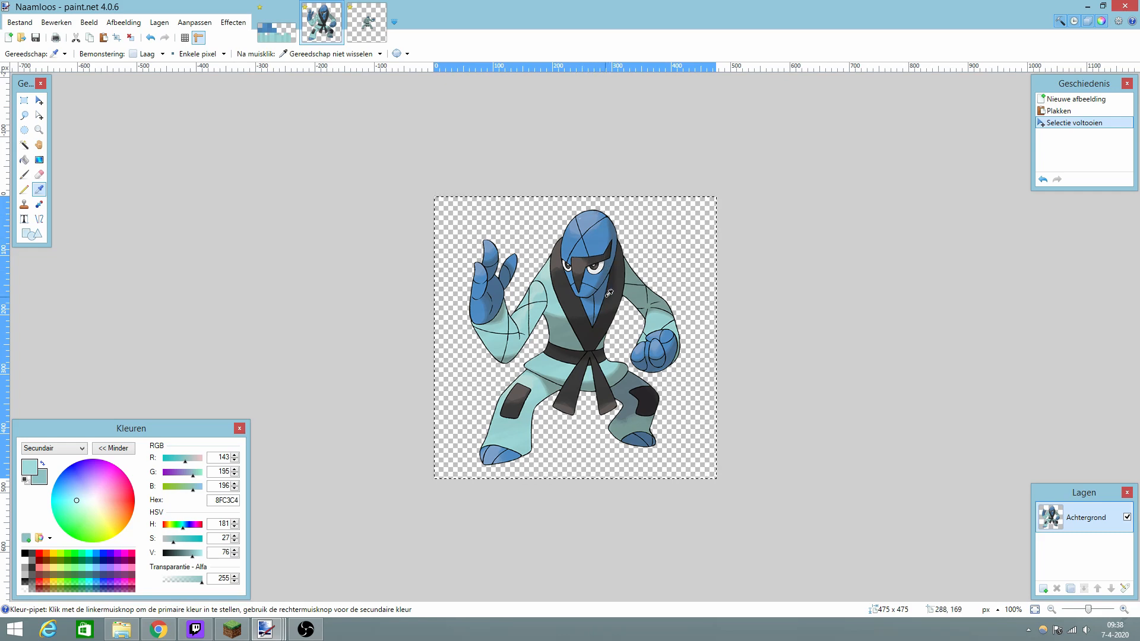
click(594, 258)
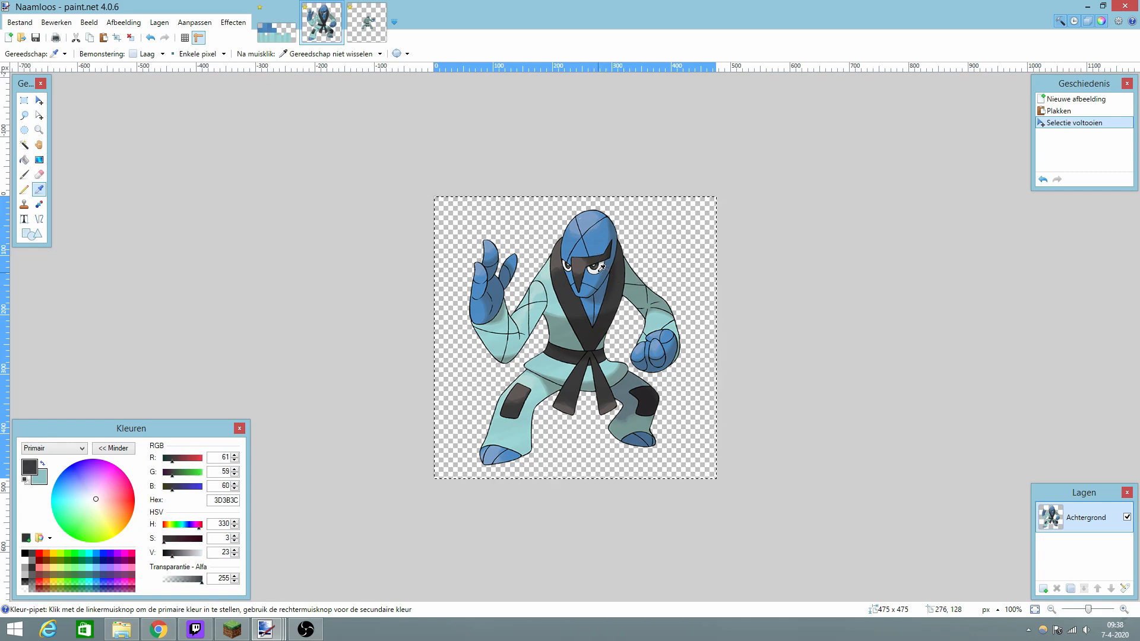
right_click(600, 269)
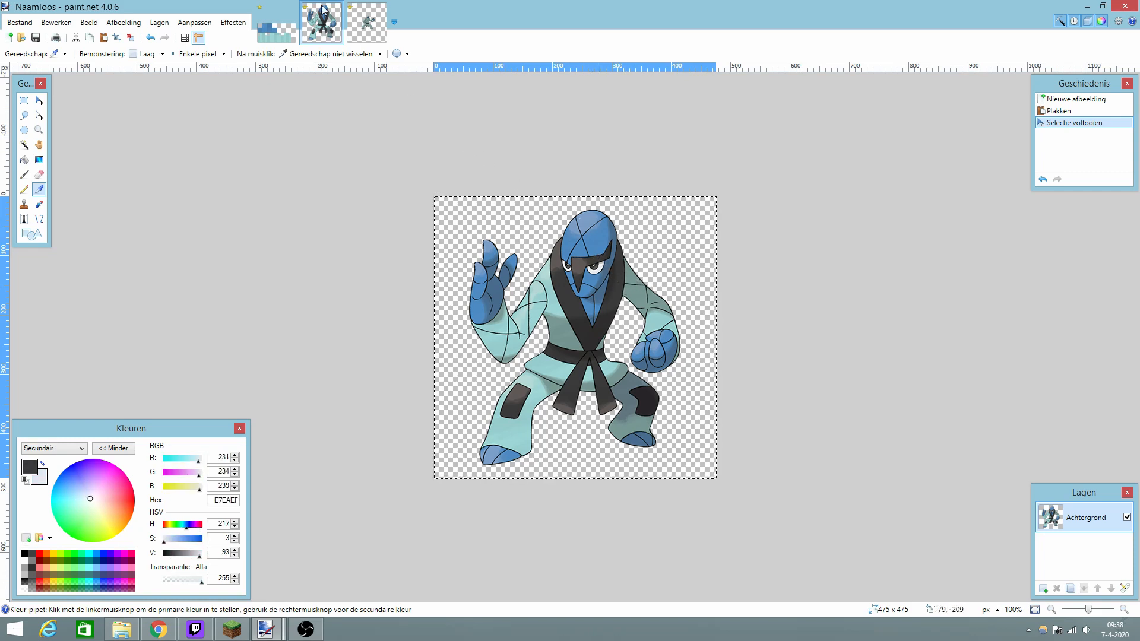
click(279, 23)
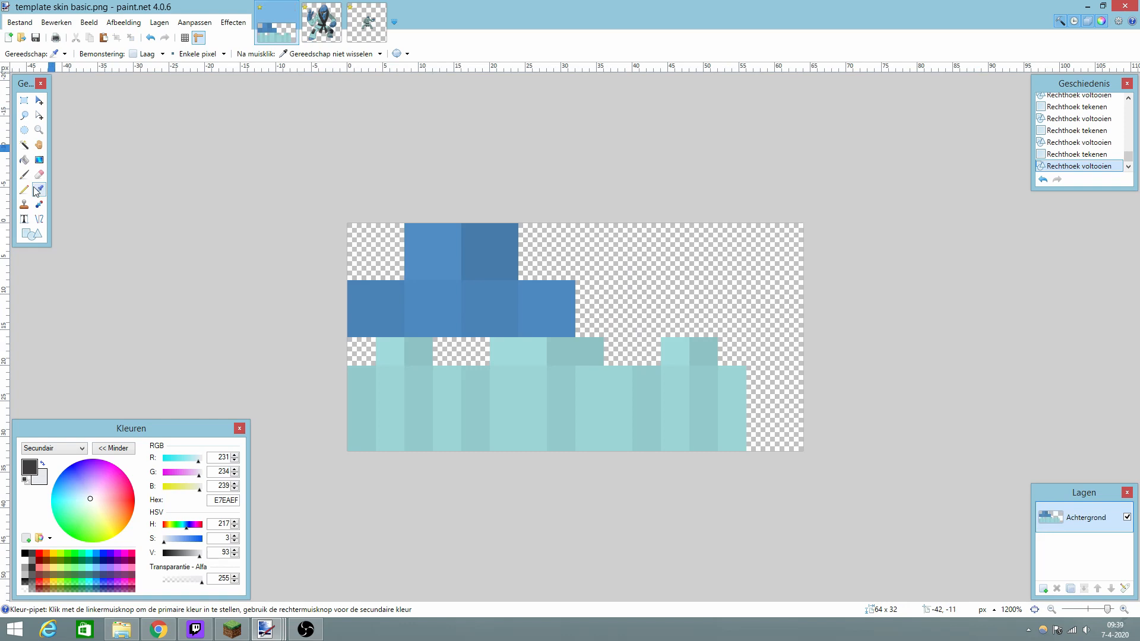
Draw two white eyes with the Pencil, each two pixels wide, at the outer edges of the head's front face in its fifth row.
click(24, 189)
click(332, 25)
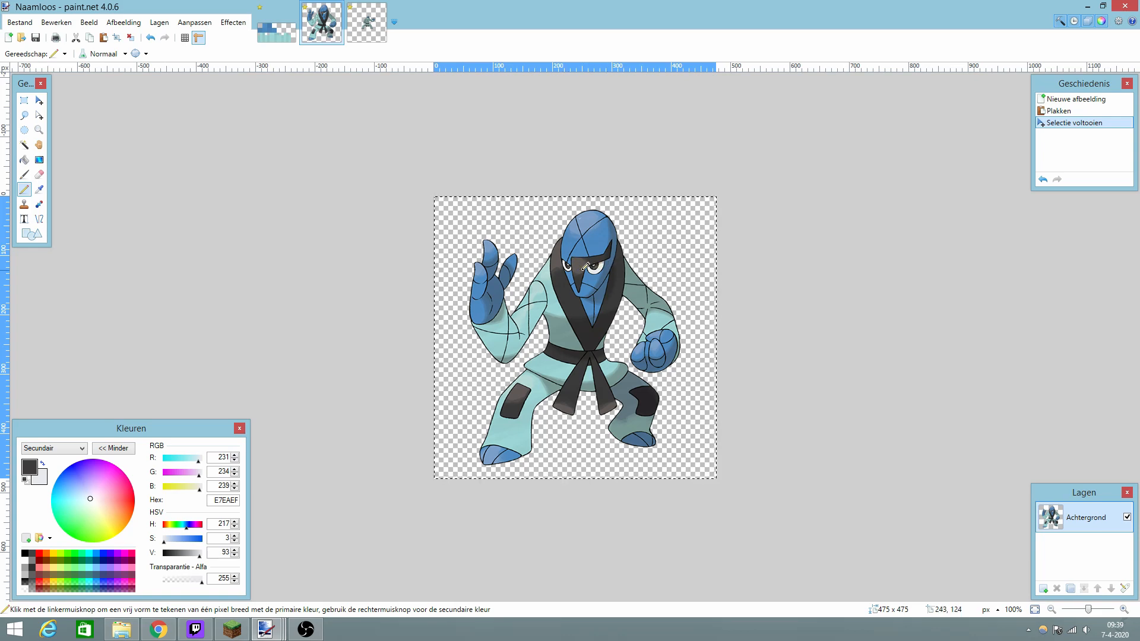
click(271, 37)
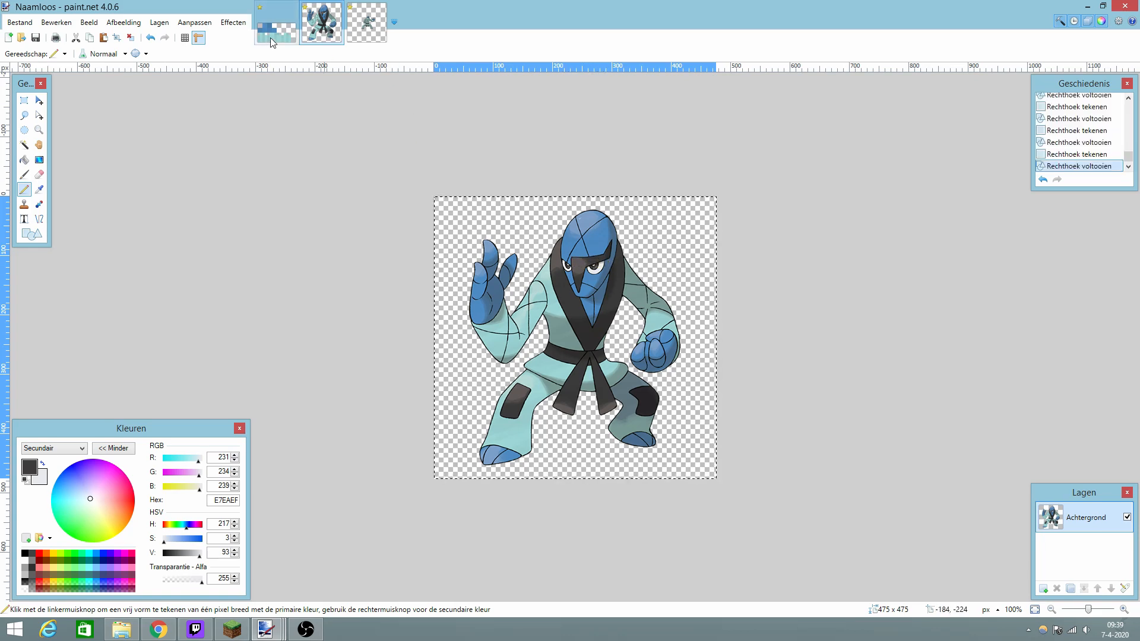
click(1124, 609)
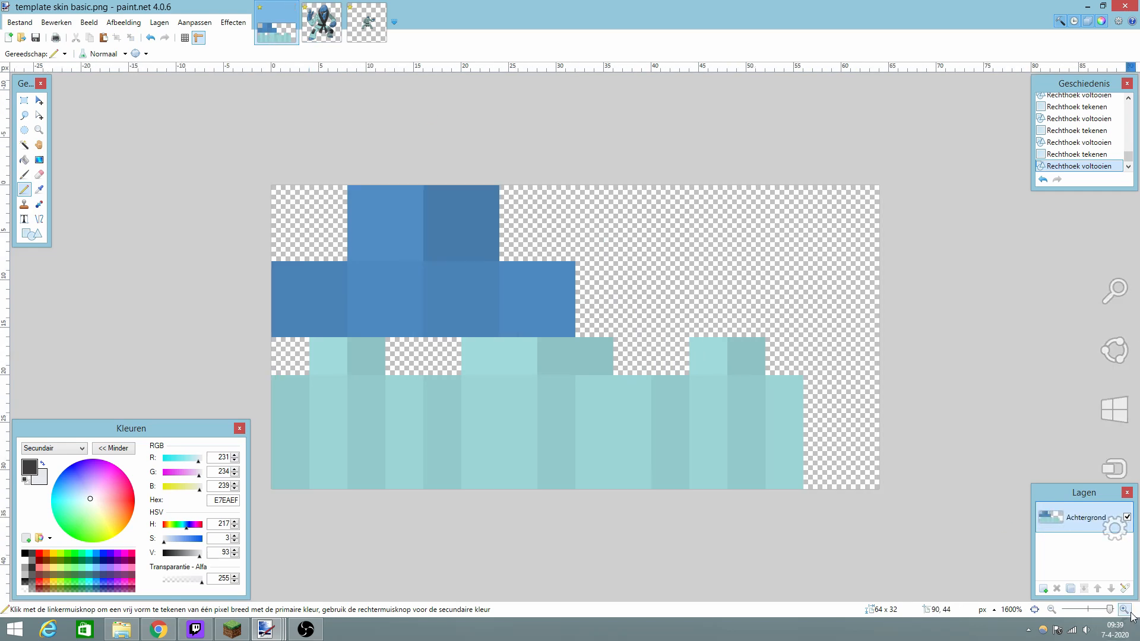
click(1124, 609)
click(1123, 610)
drag(482, 598, 299, 594)
scroll(319, 445, up, 2)
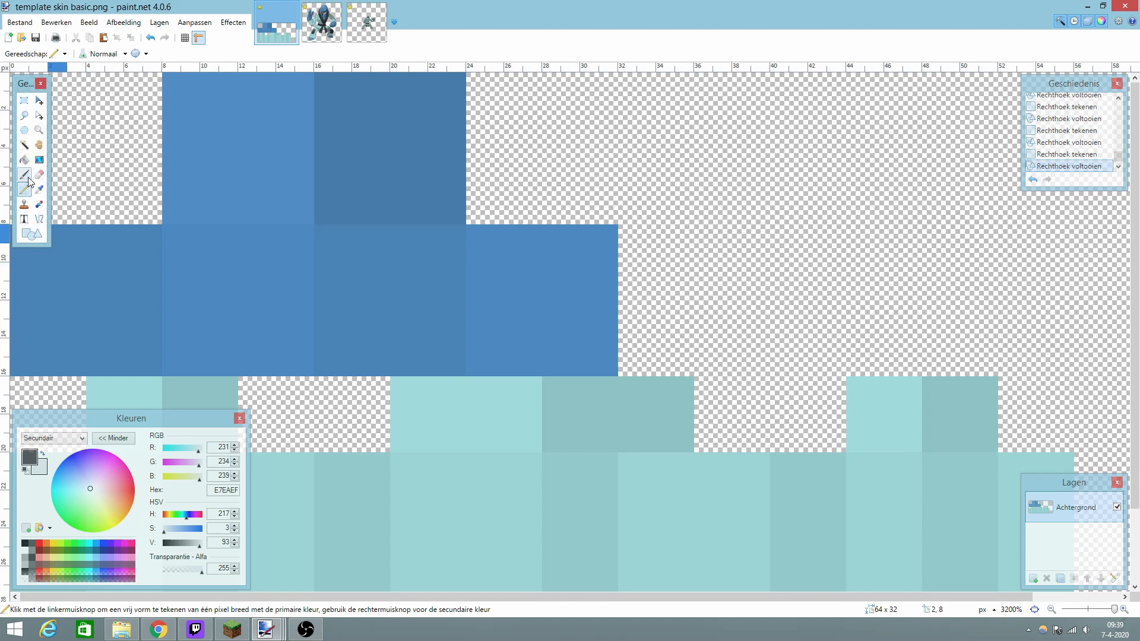
click(285, 291)
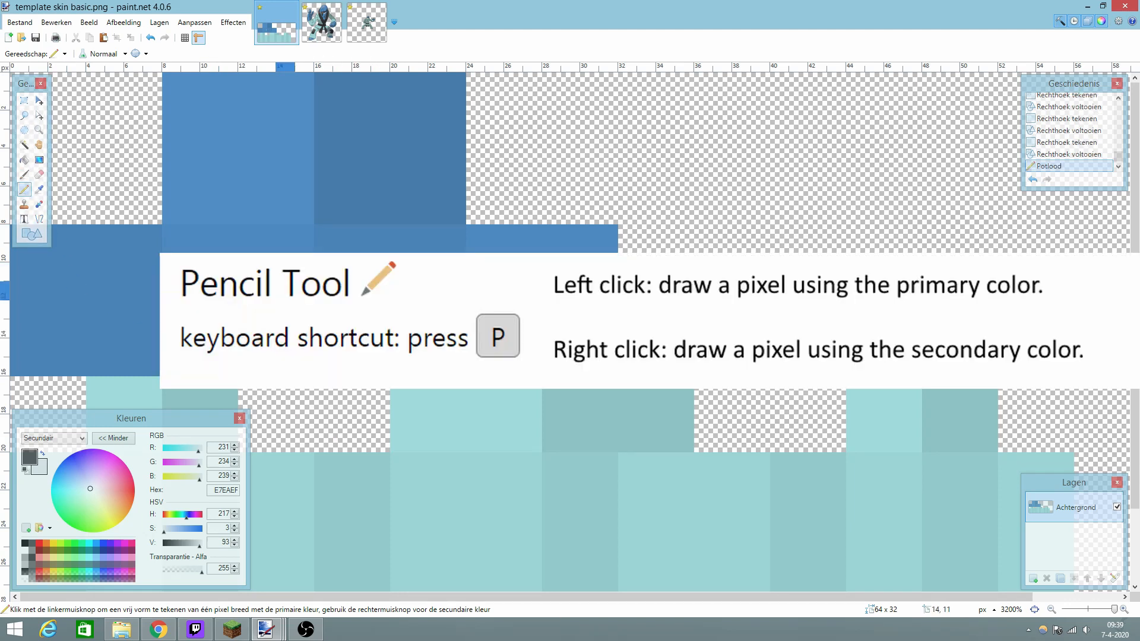
click(304, 291)
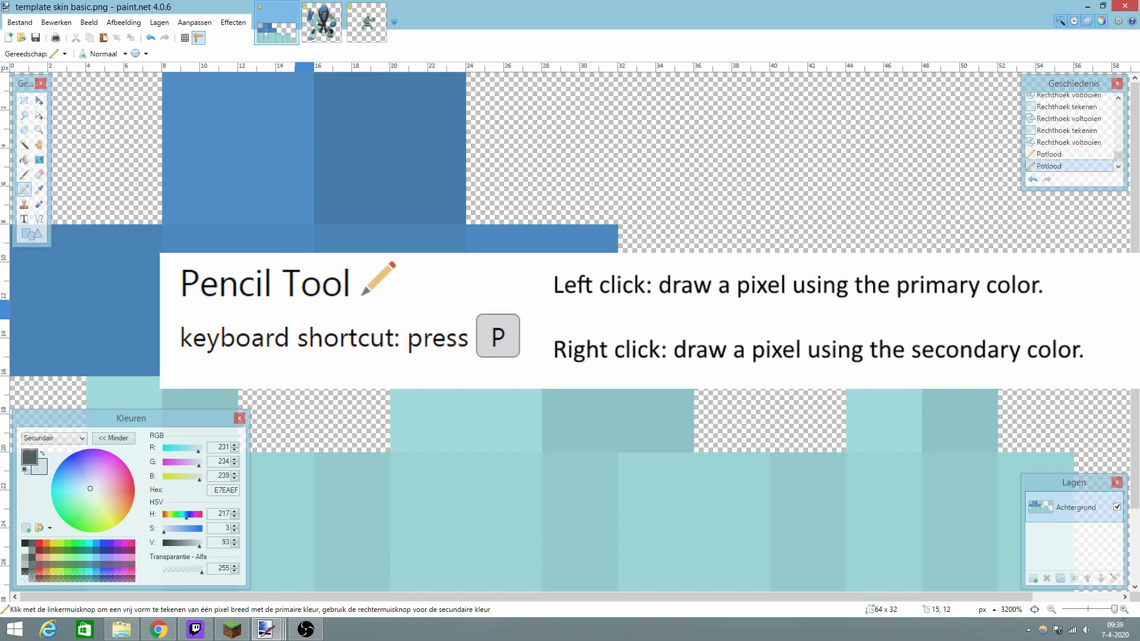
key(ctrl+z)
key(ctrl+y)
right_click(190, 310)
right_click(172, 310)
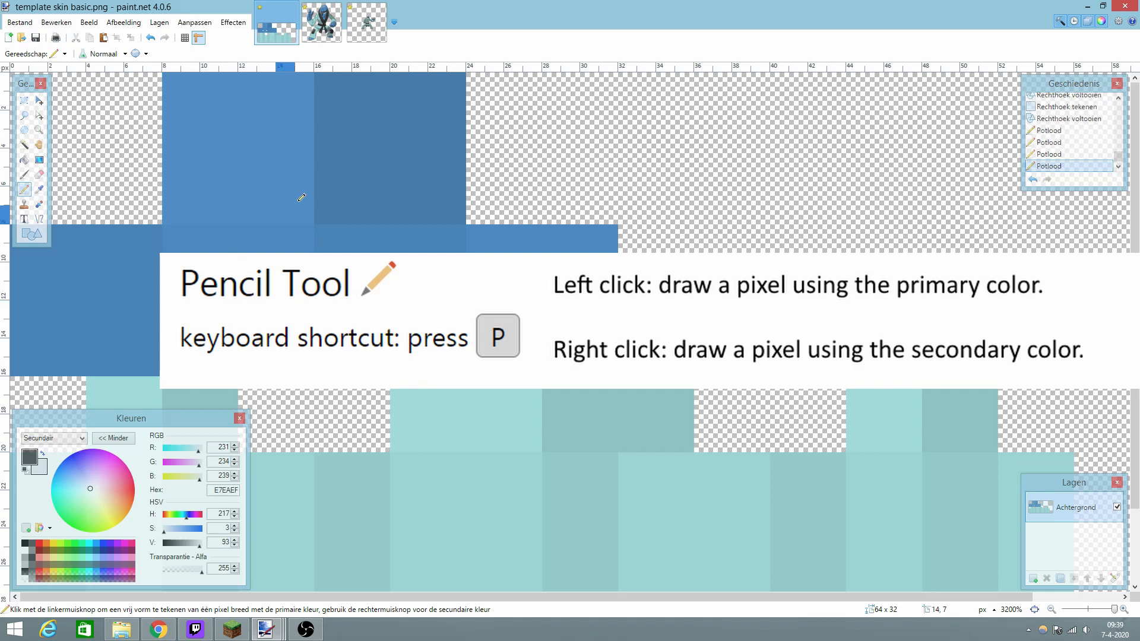
Draw a dark grey nose stripe two pixels wide between the eyes, from the face's third row down to a one-pixel tip at the chin.
click(331, 20)
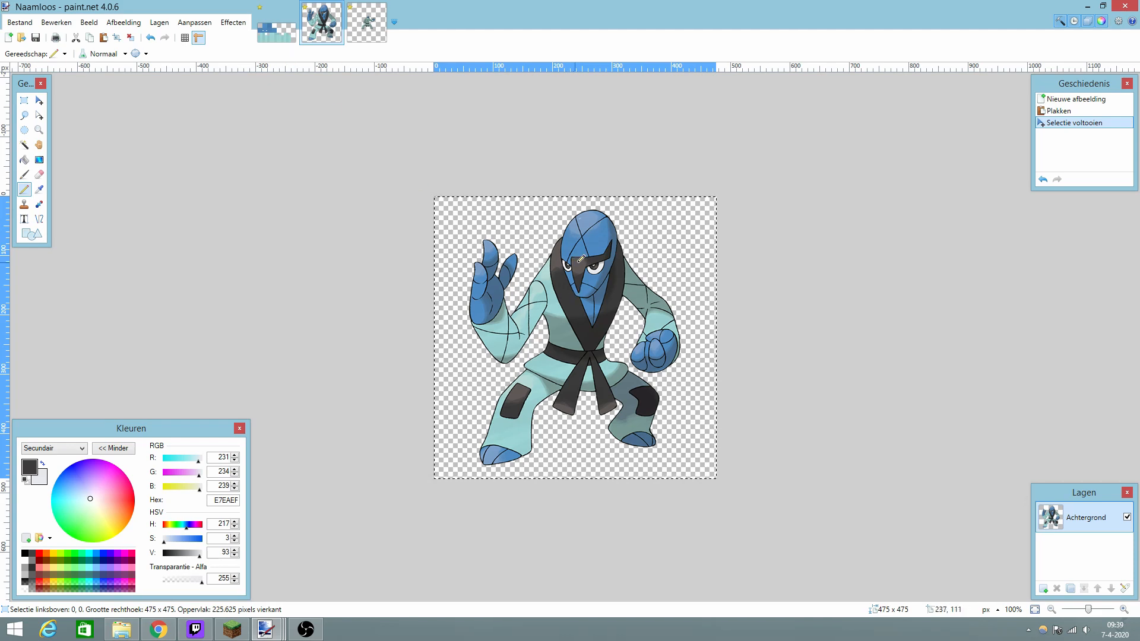
click(276, 27)
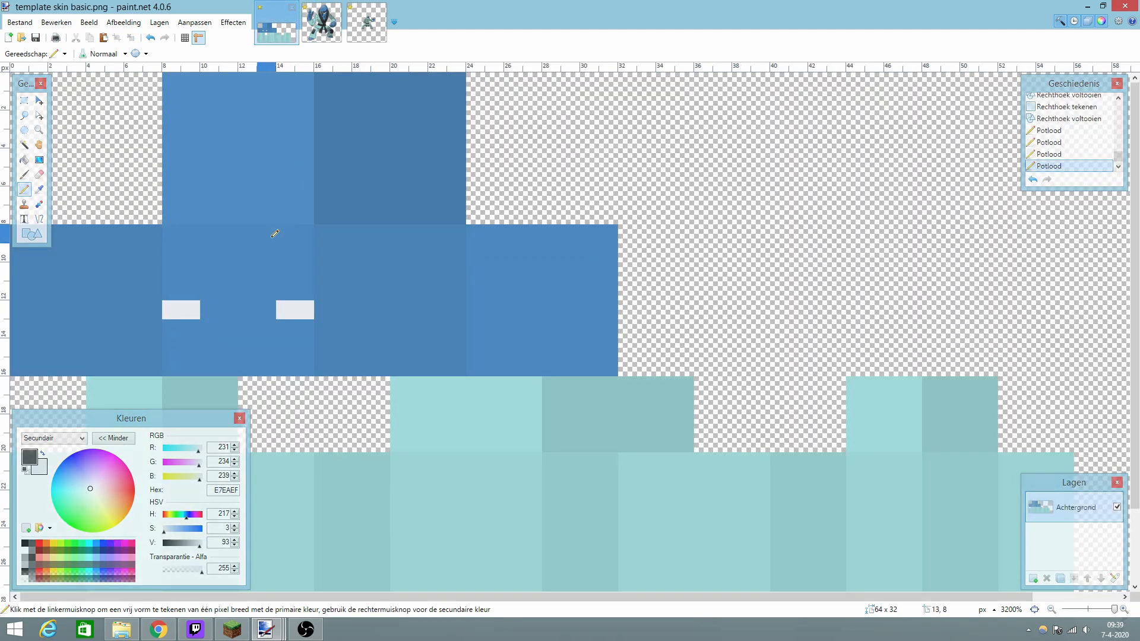
right_click(231, 273)
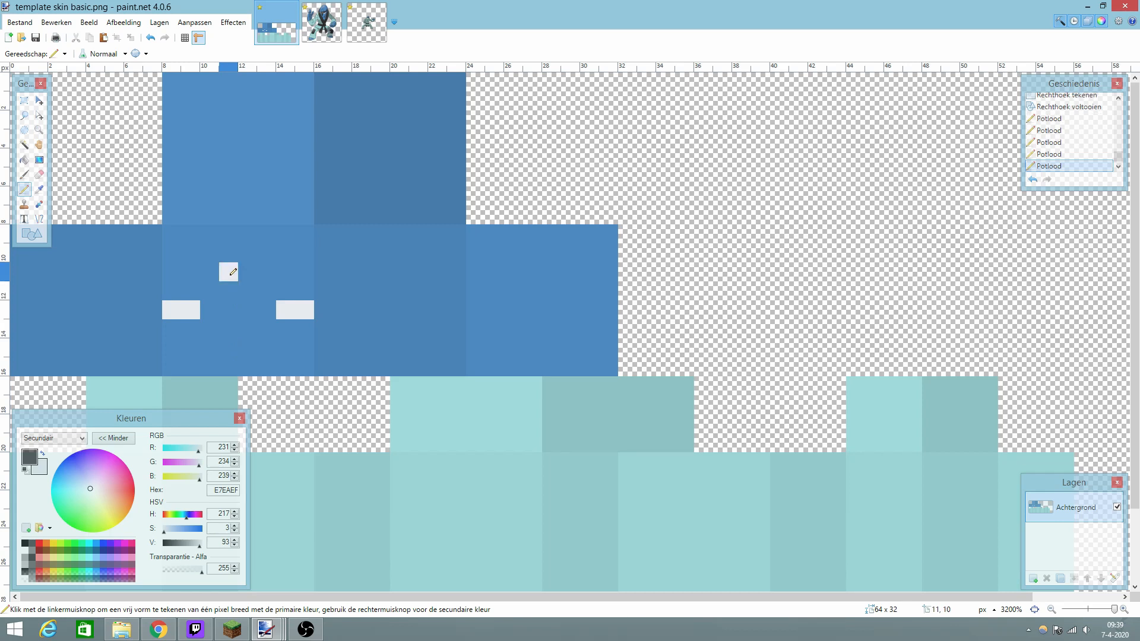
key(ctrl+z)
click(248, 272)
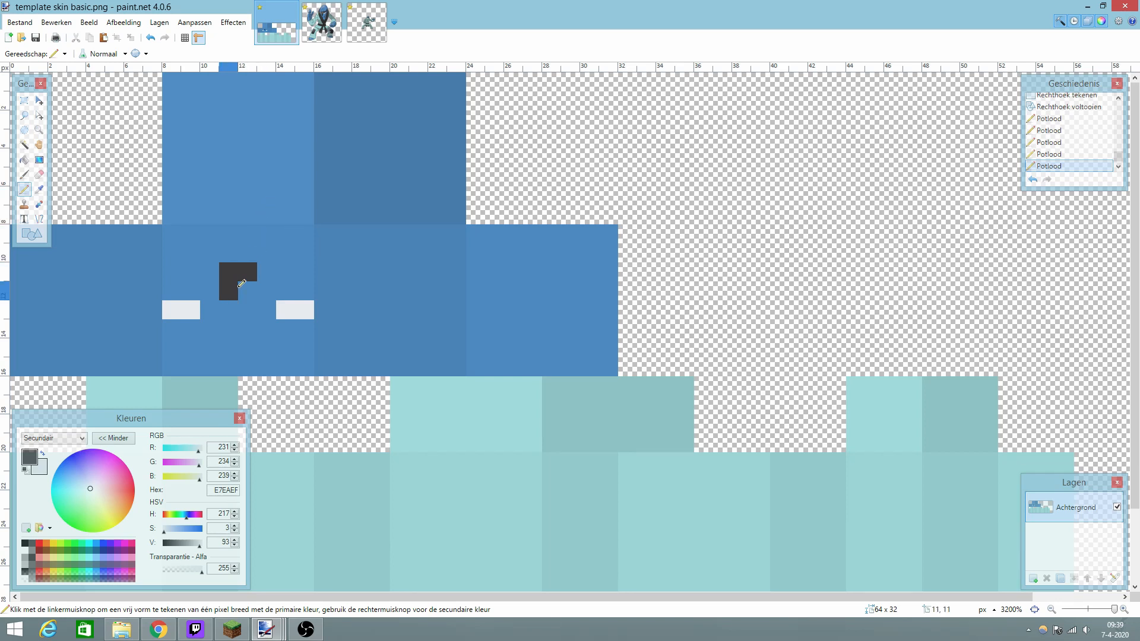
mouse_move(242, 284)
mouse_down()
mouse_move(253, 304)
mouse_move(229, 305)
mouse_move(230, 283)
mouse_up()
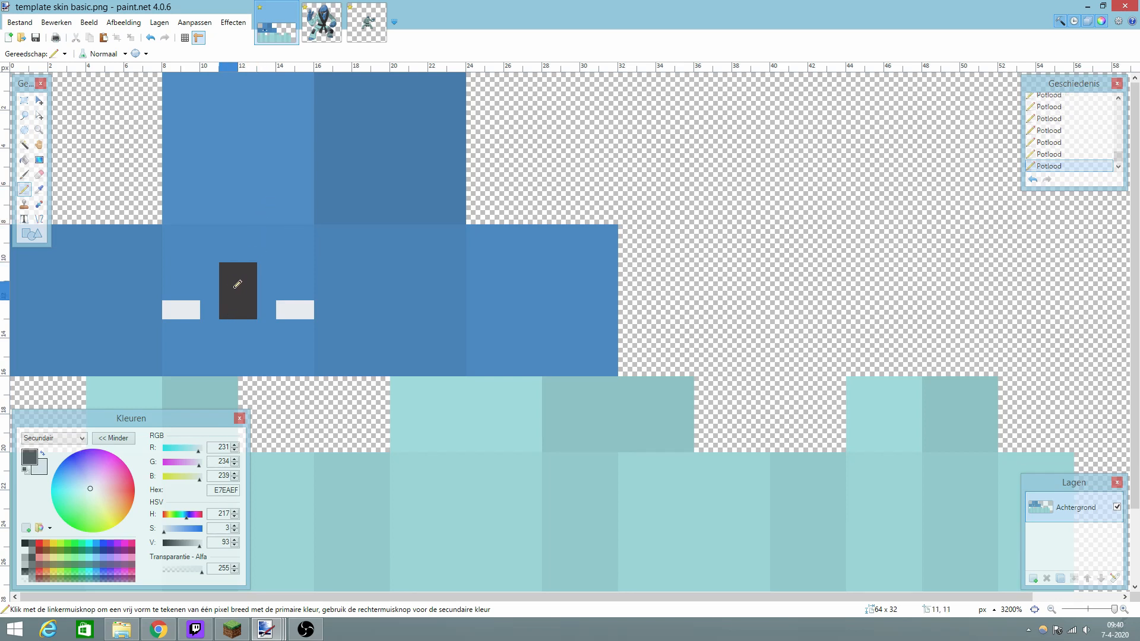
click(324, 36)
click(276, 23)
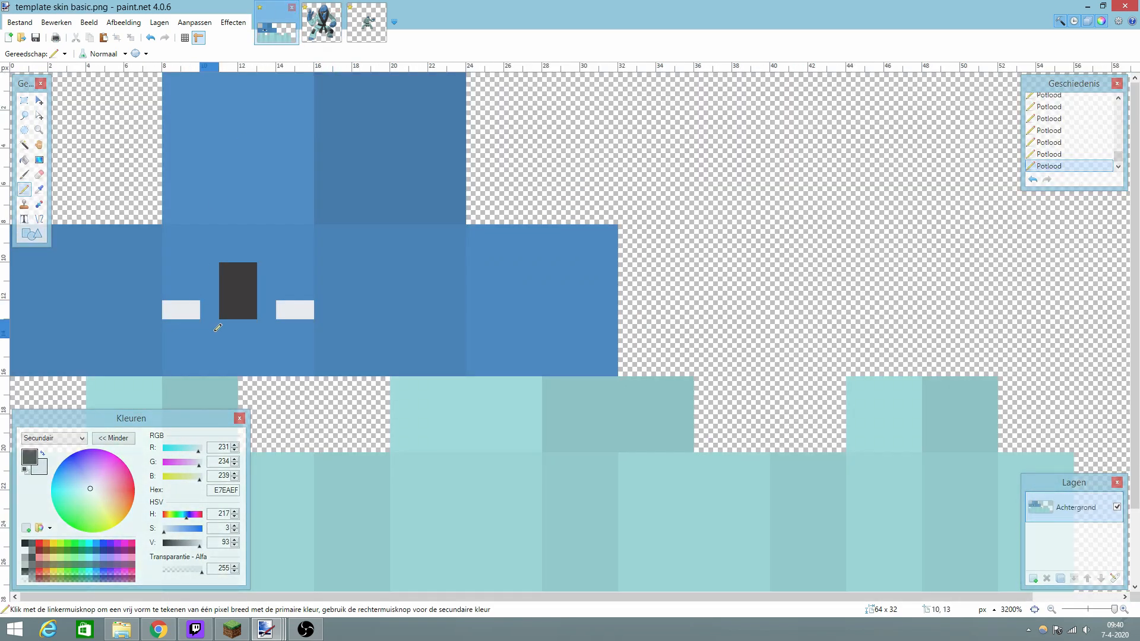
mouse_move(227, 327)
mouse_down()
mouse_move(248, 327)
mouse_move(248, 348)
mouse_up()
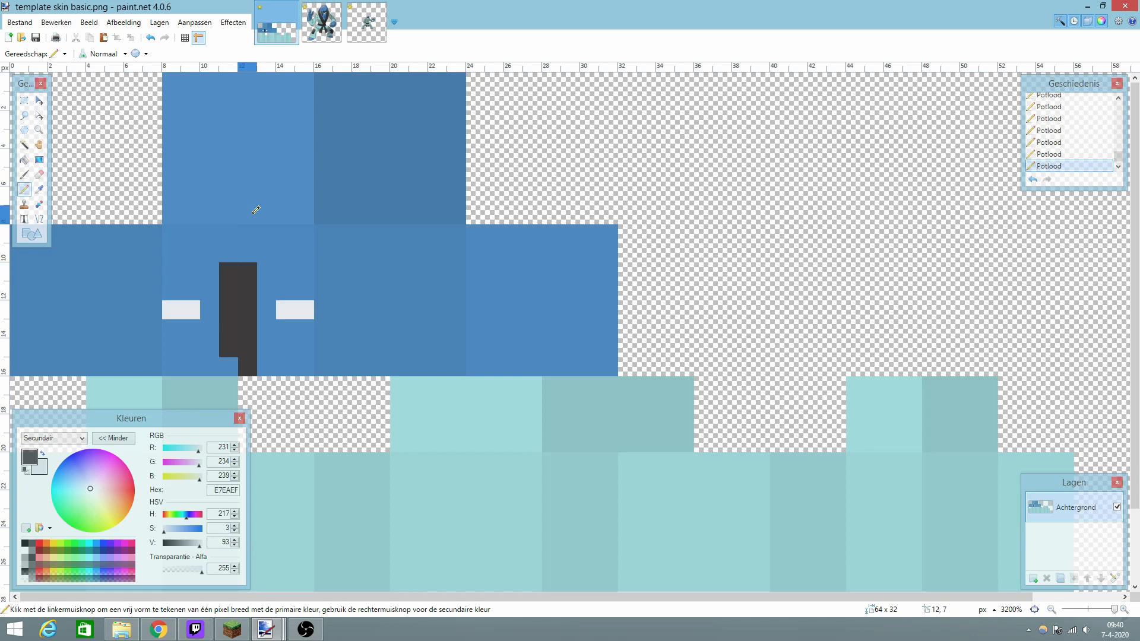
Draw the dark grey eyebrow from the nose stripe over the adjacent eye, two pixels thick, stepping up onto the neighbouring side face to its upper edge.
click(313, 22)
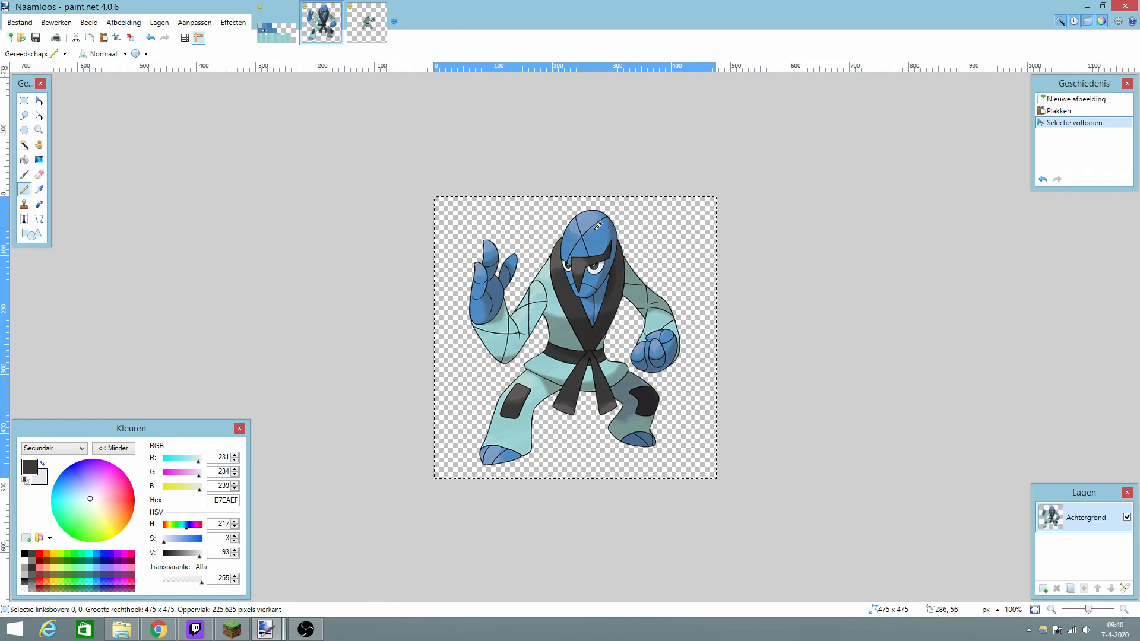
click(291, 22)
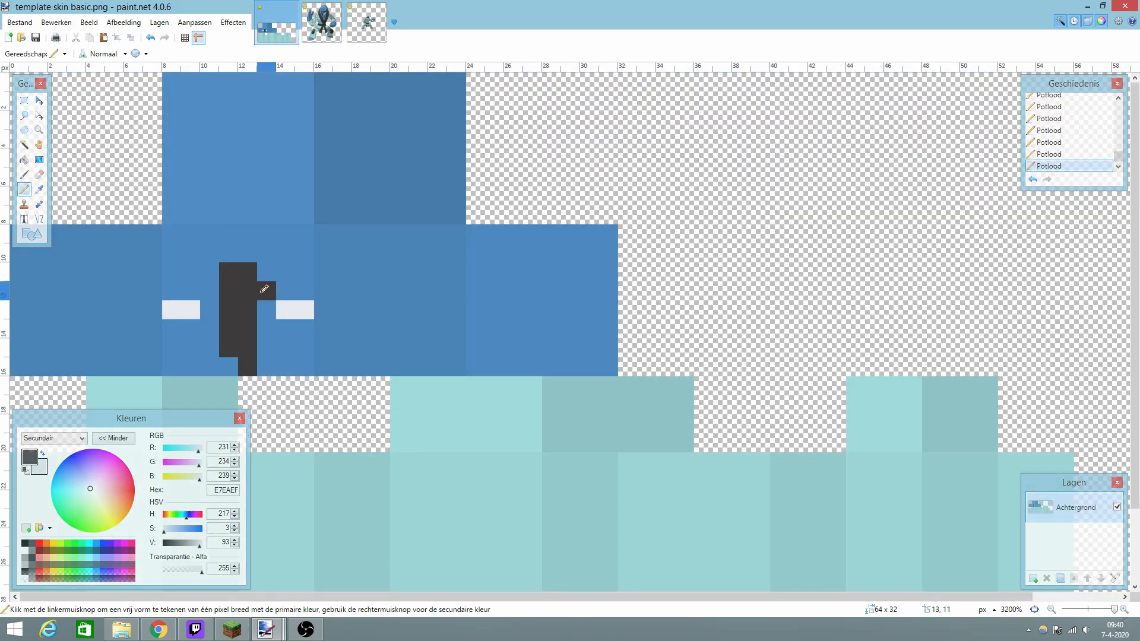
mouse_move(264, 289)
mouse_down()
mouse_move(299, 291)
mouse_move(267, 273)
mouse_move(305, 269)
mouse_up()
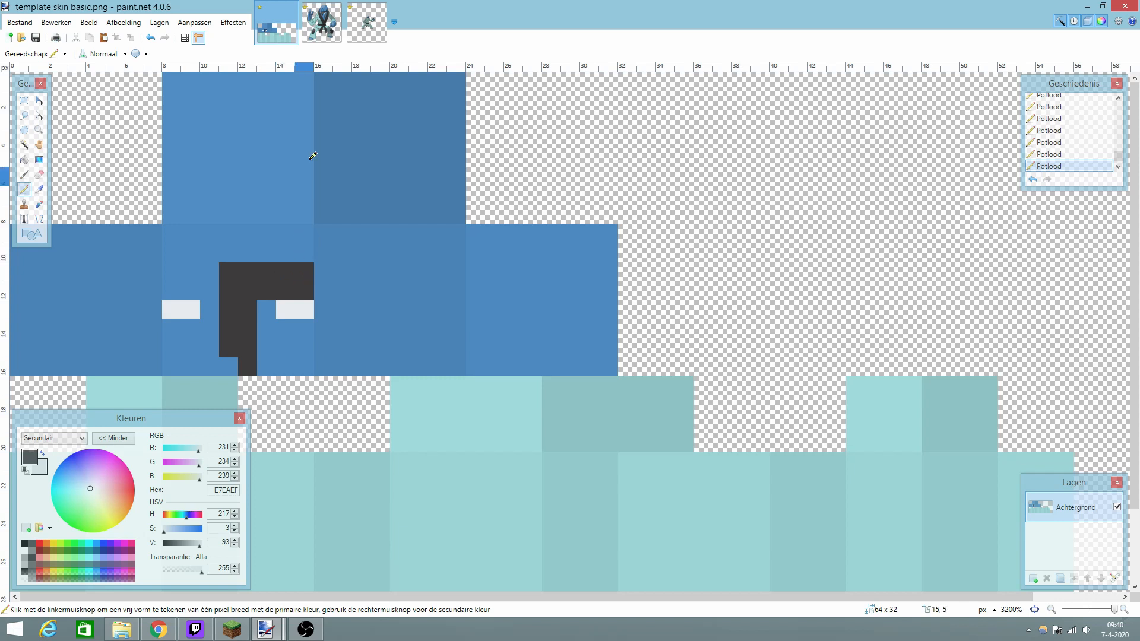
click(321, 22)
click(293, 36)
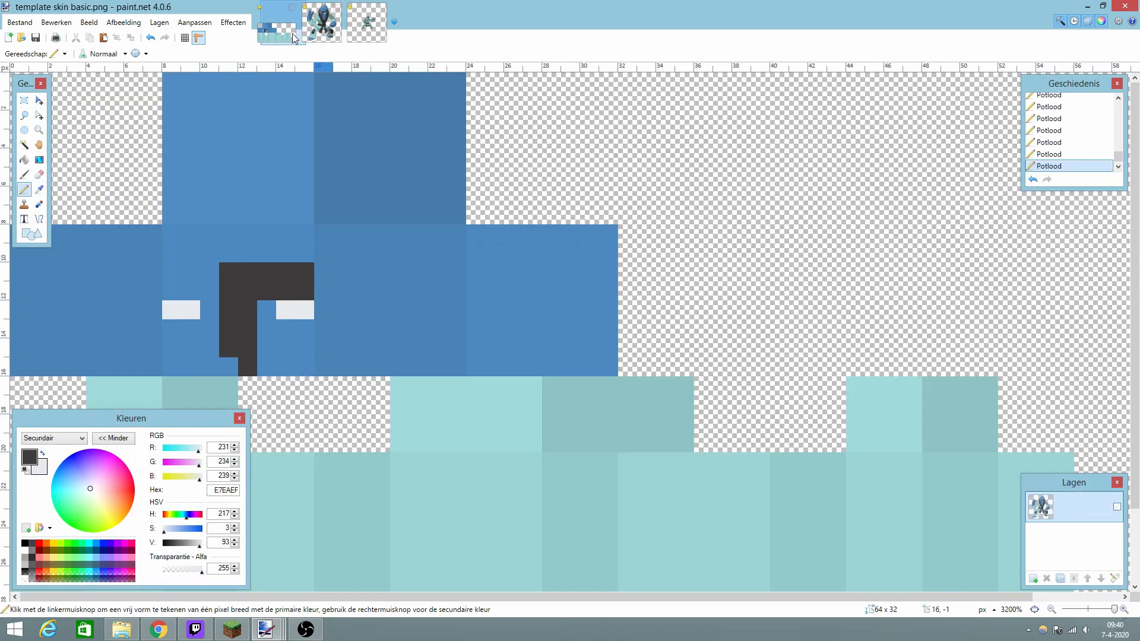
click(305, 259)
drag(321, 270, 322, 257)
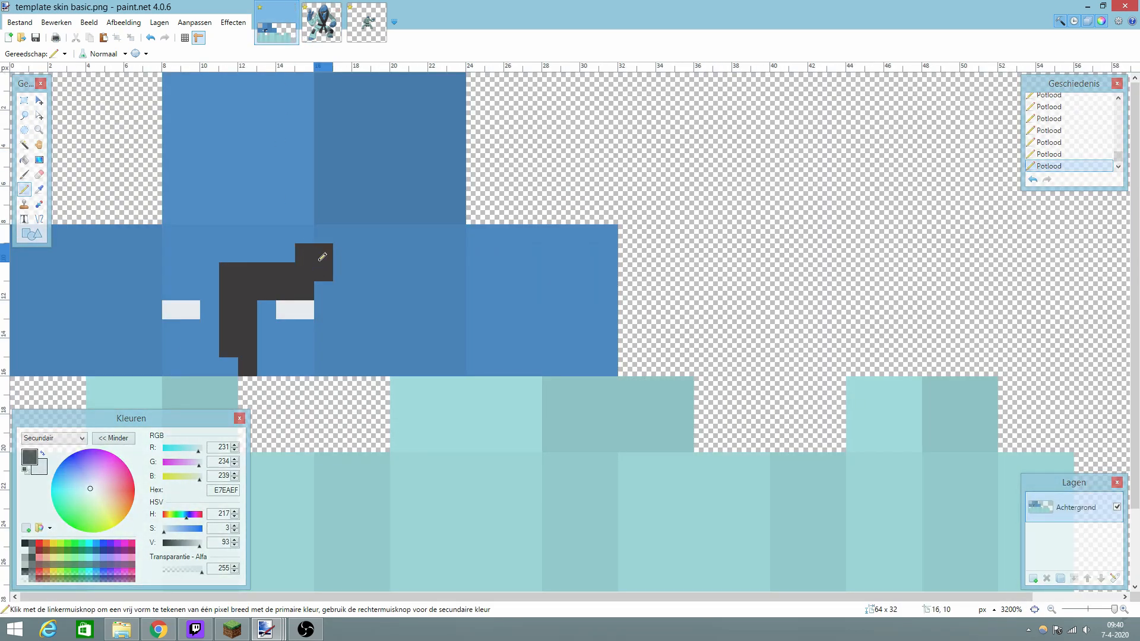
click(326, 238)
Pick the eye white E8EAEE from the Sawk reference and widen both eyes to the nose stripe, adding two white pixels below each.
click(322, 22)
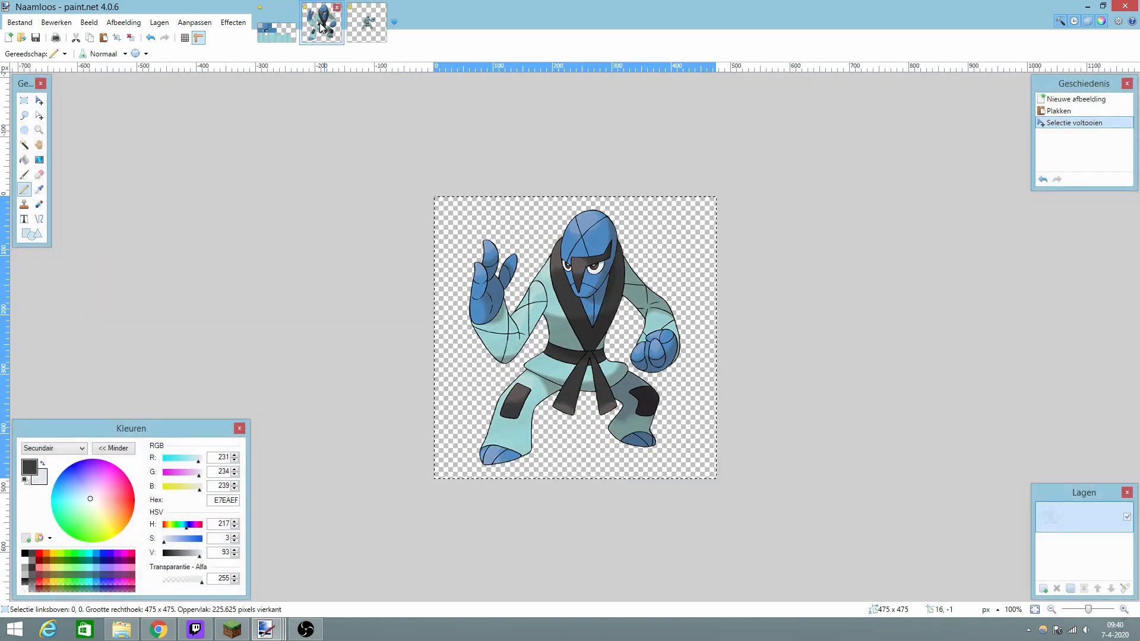
click(41, 189)
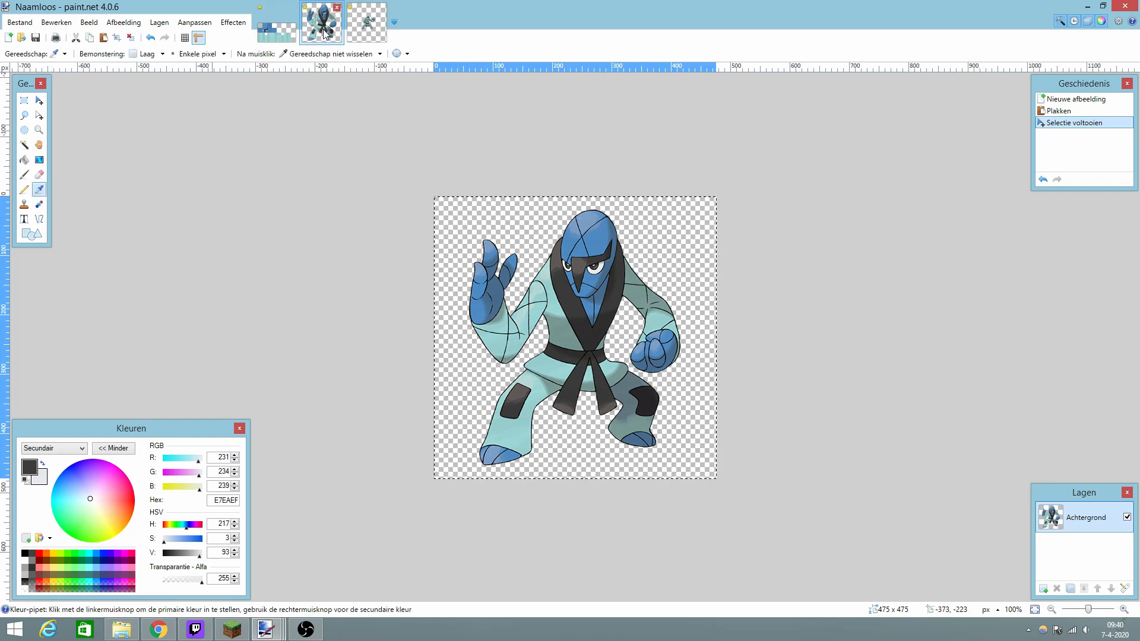
click(599, 269)
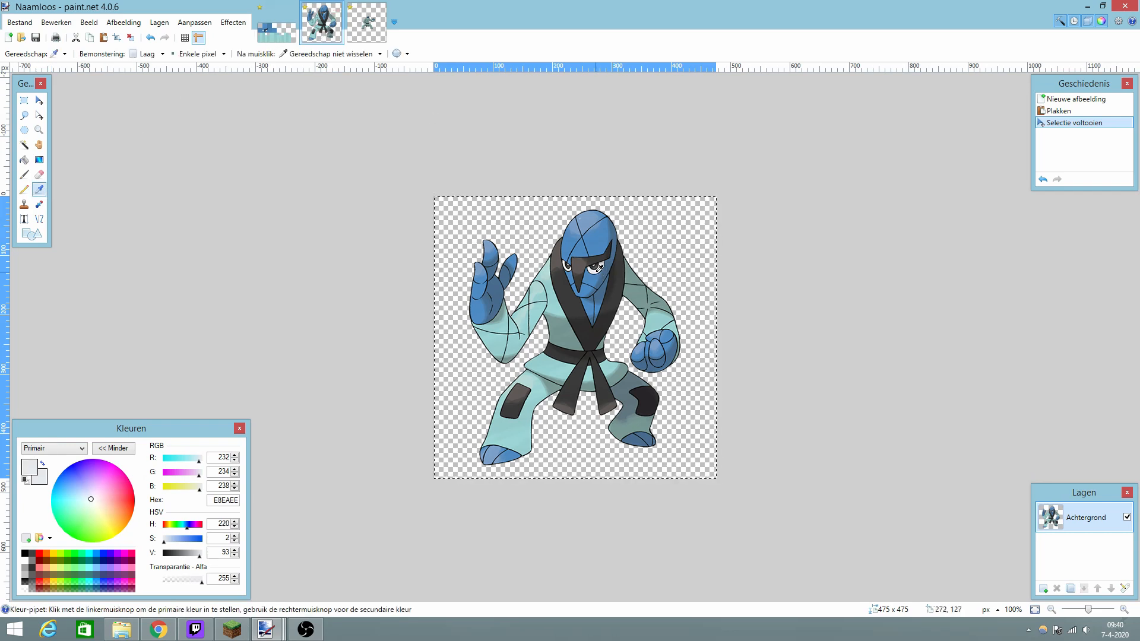
click(276, 24)
click(23, 189)
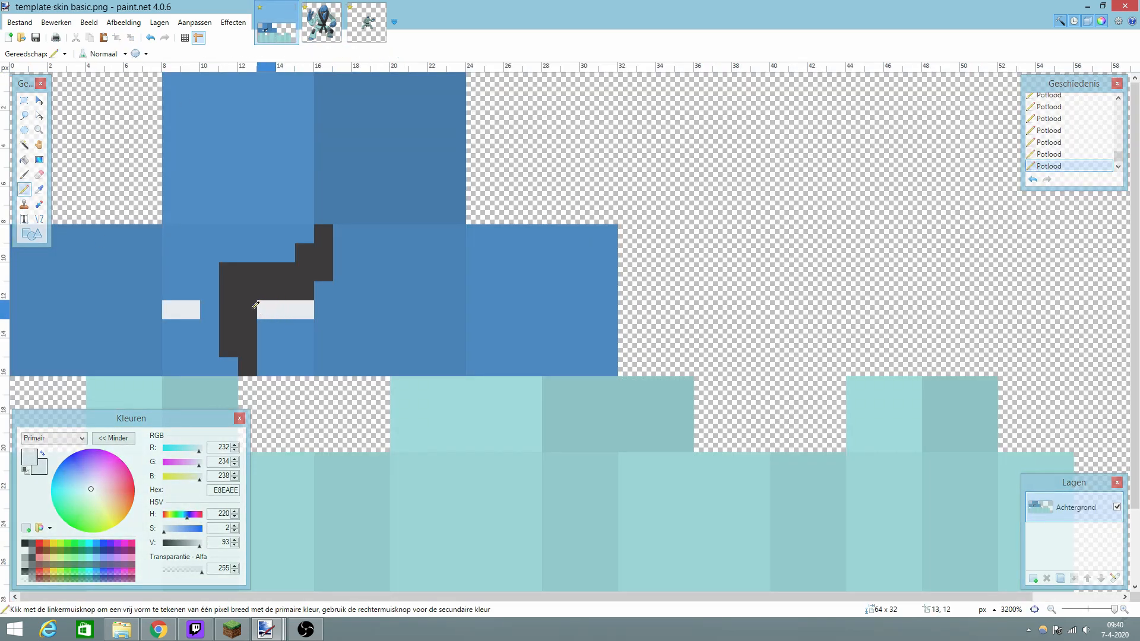
click(208, 308)
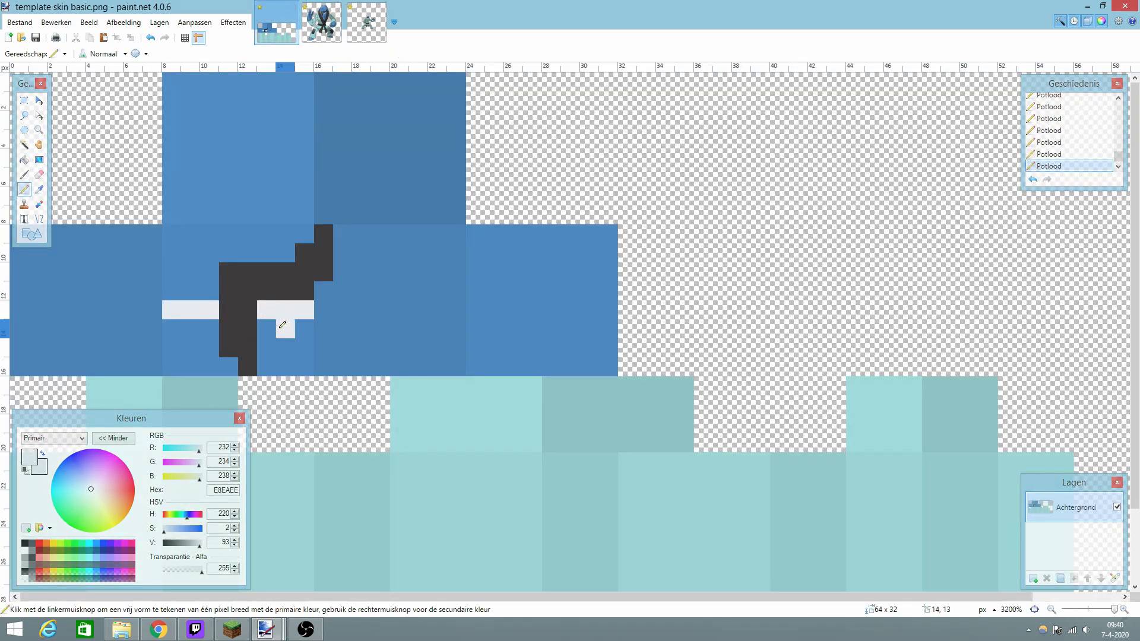
click(196, 328)
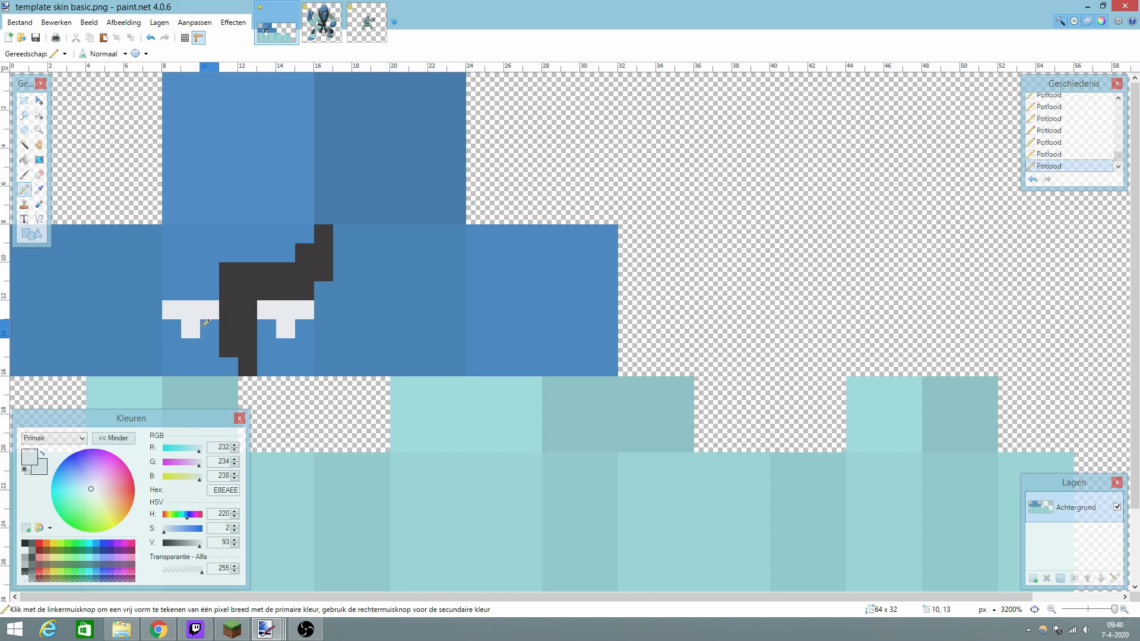
click(208, 328)
click(266, 328)
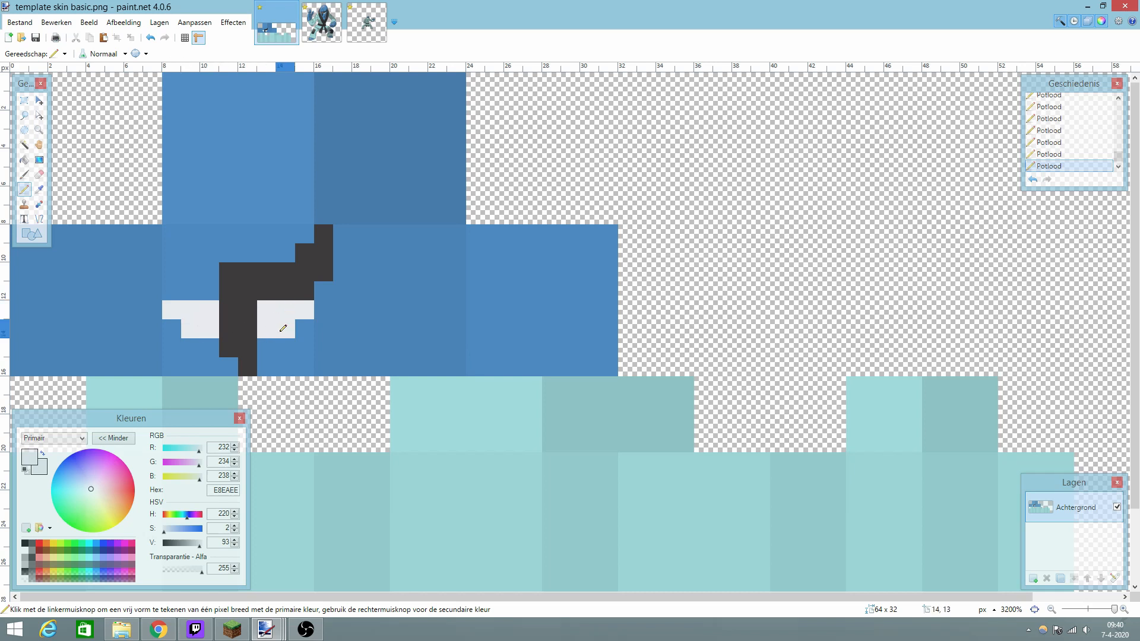
Repaint the inner lower pixel of each eye in the face blue 4D89BF and add a white pixel at each outer lower corner.
click(318, 29)
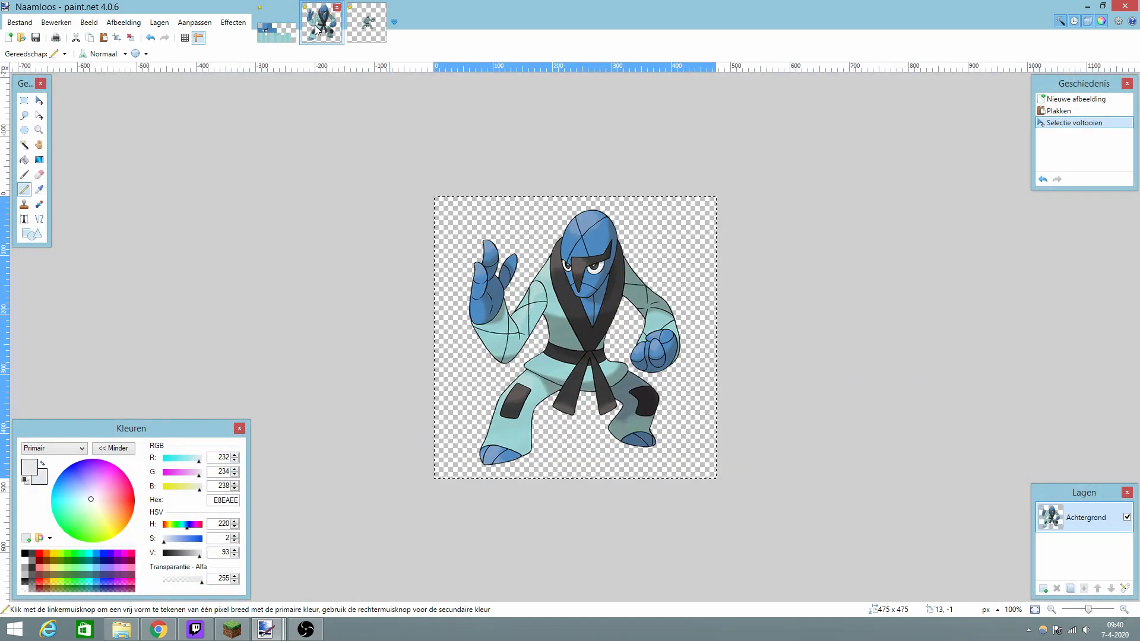
click(276, 24)
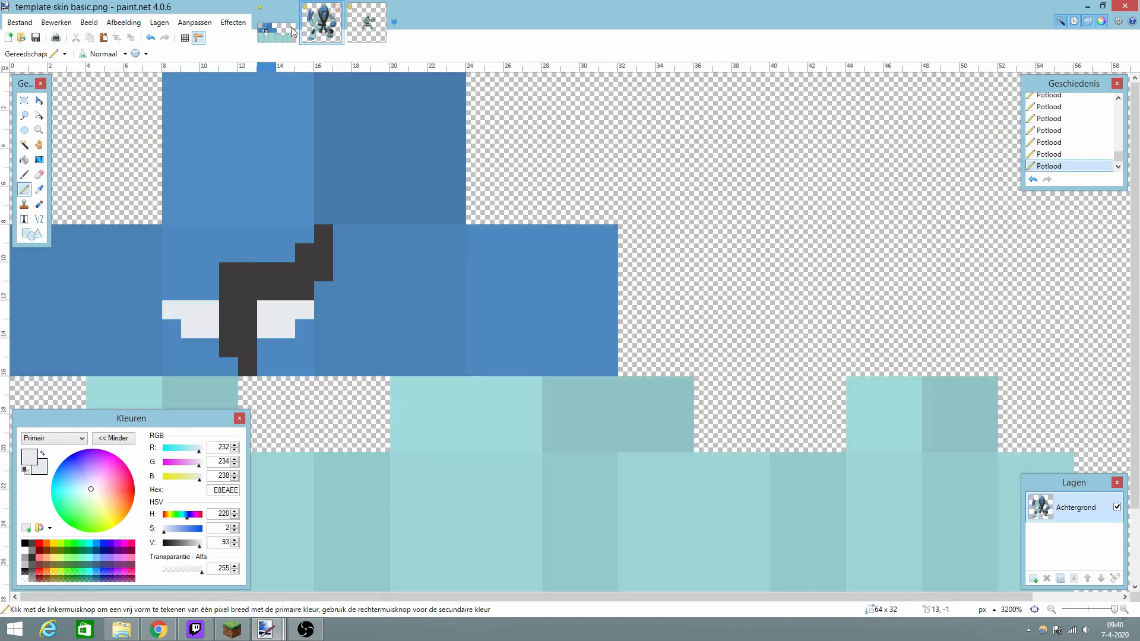
click(38, 194)
click(215, 363)
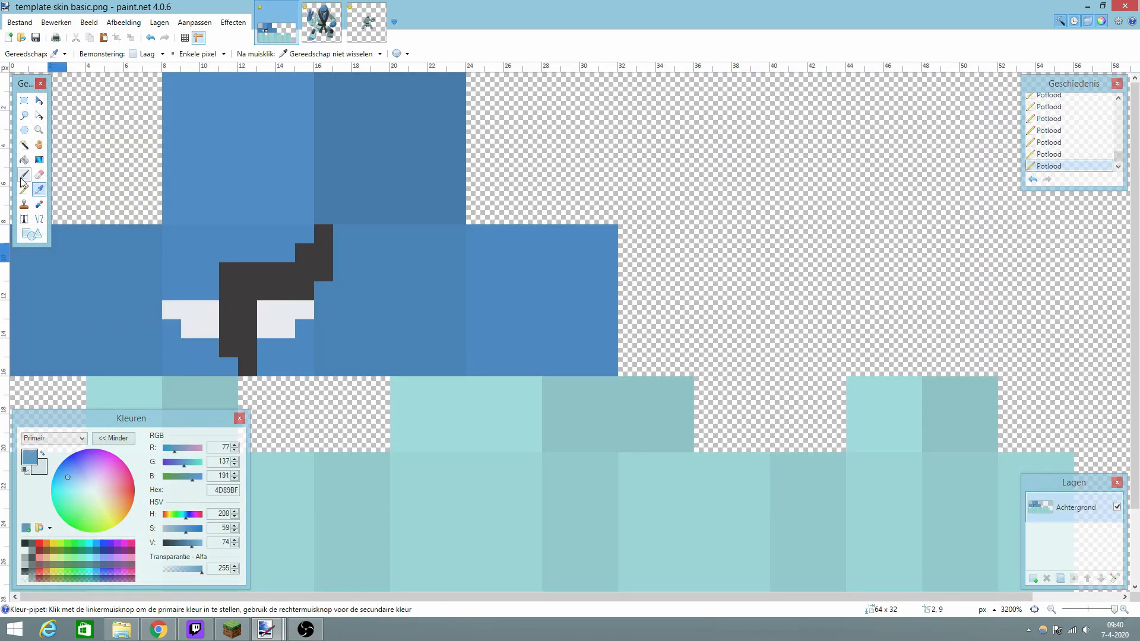
click(24, 190)
click(209, 329)
click(266, 329)
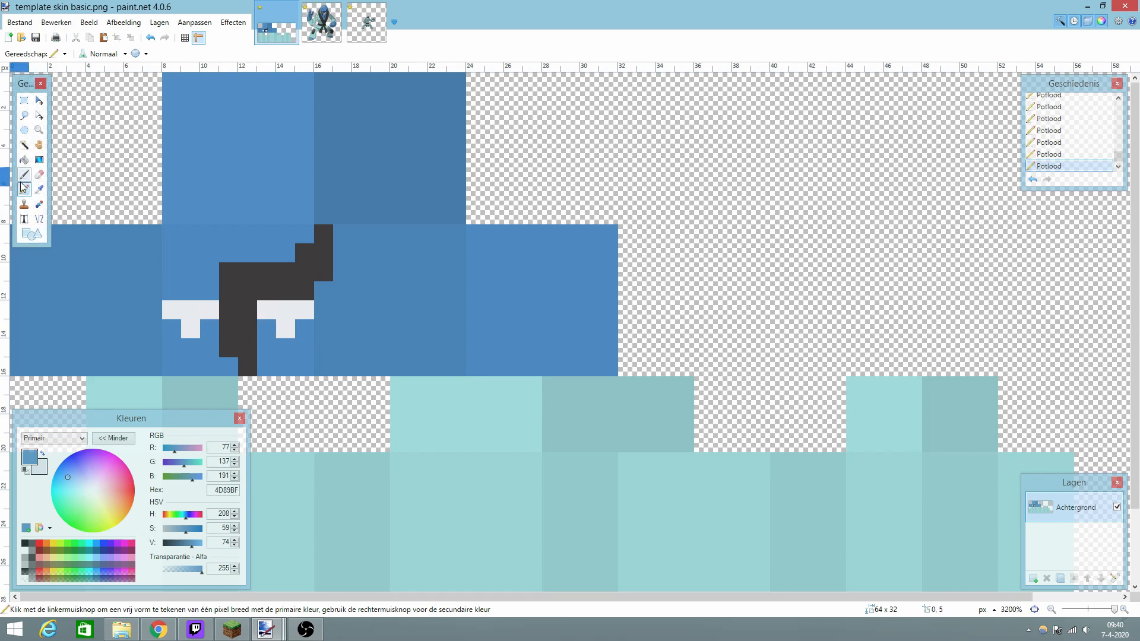
right_click(173, 326)
right_click(302, 328)
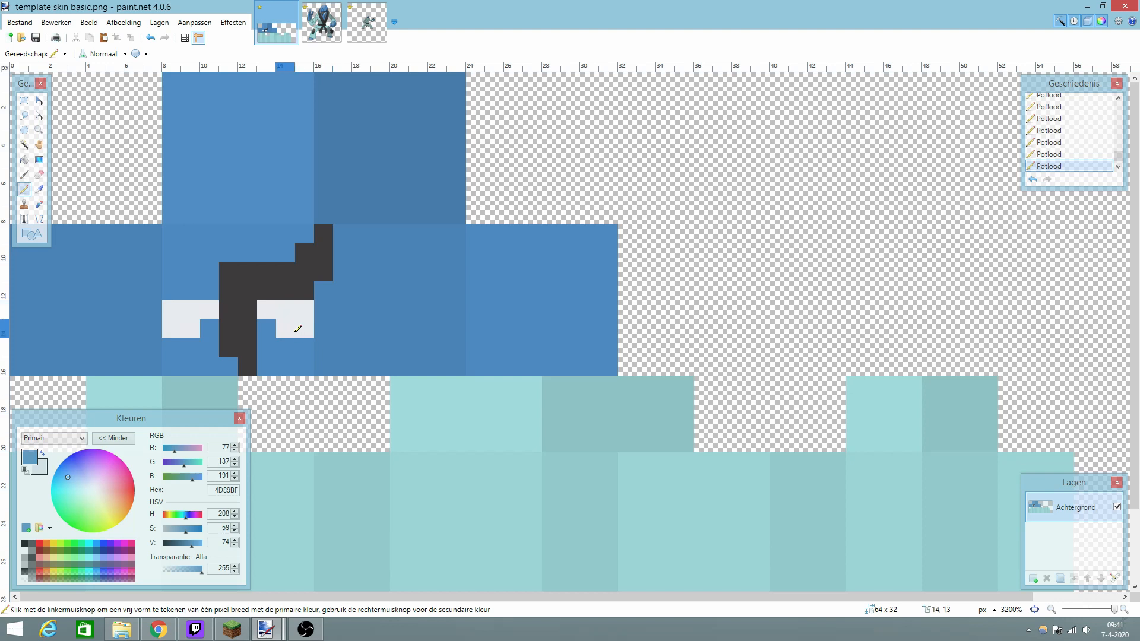
Pick the dark grey 625D5A beside the eye in the large Sawk reference as secondary colour, and return to the template with the Pencil.
click(321, 22)
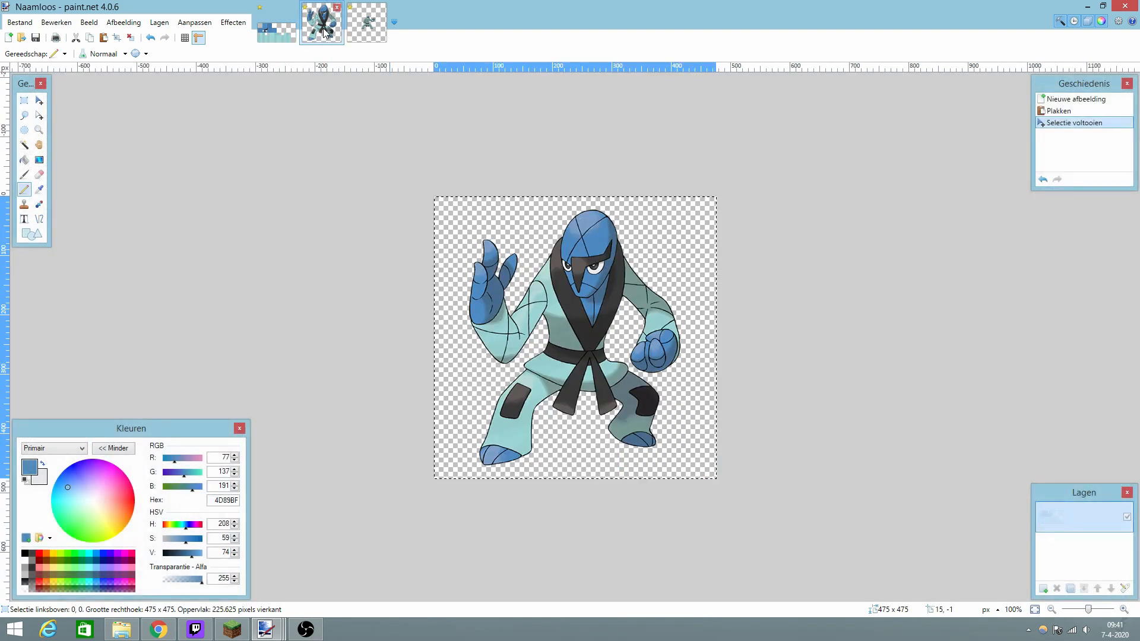
click(38, 188)
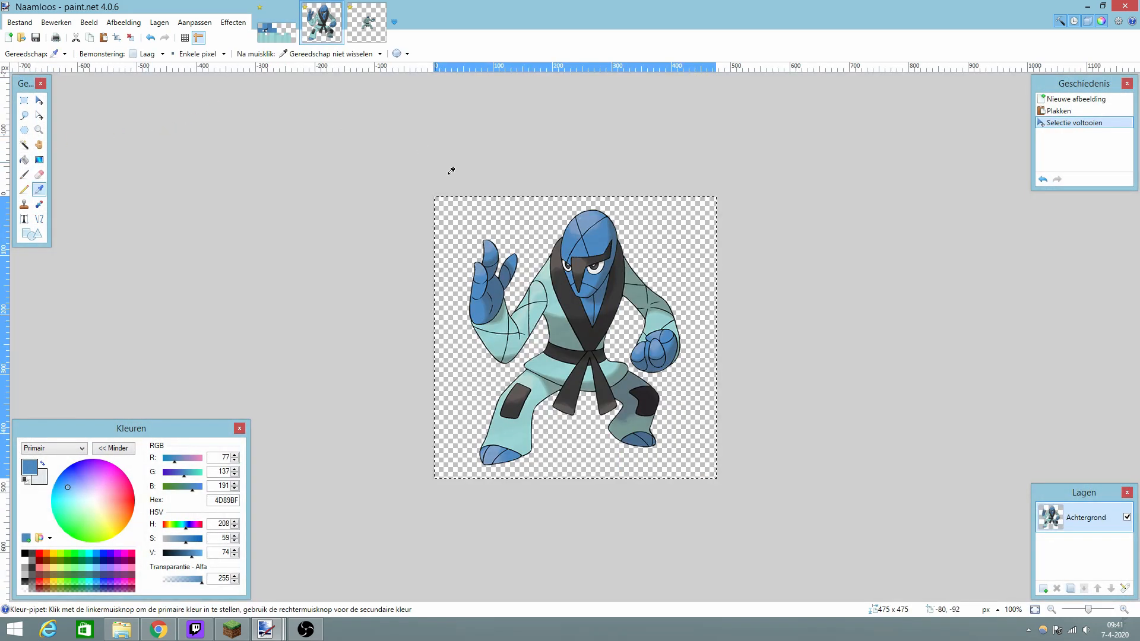
right_click(602, 261)
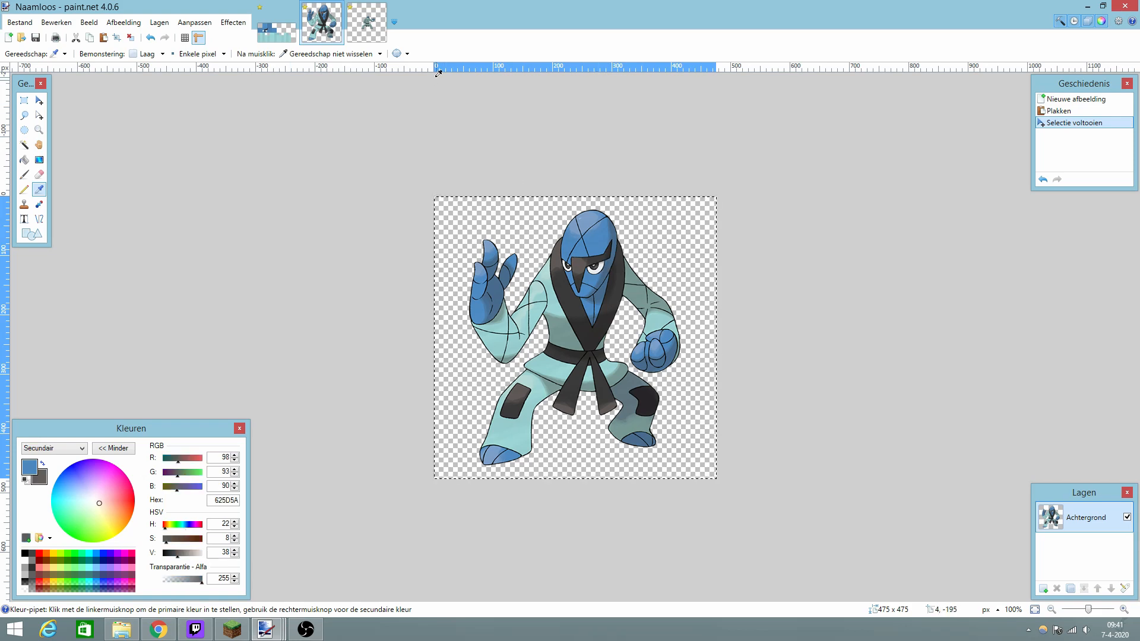
click(270, 42)
click(23, 189)
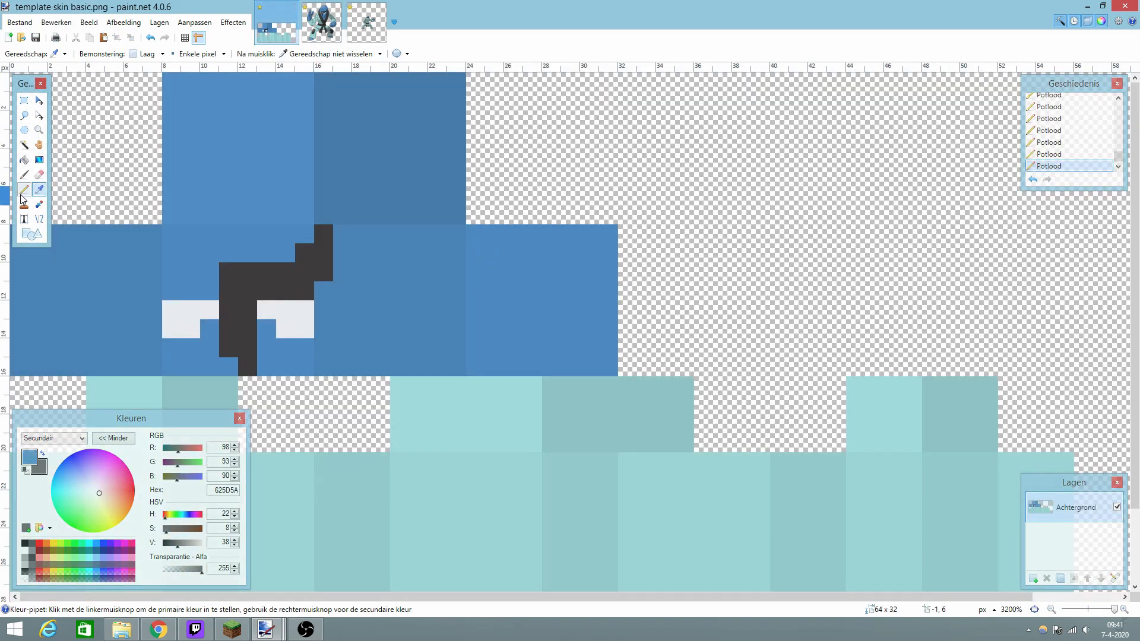
Add one pupil pixel in the dark grey secondary colour 625D5A to the upper row of each eye.
right_click(189, 307)
right_click(286, 310)
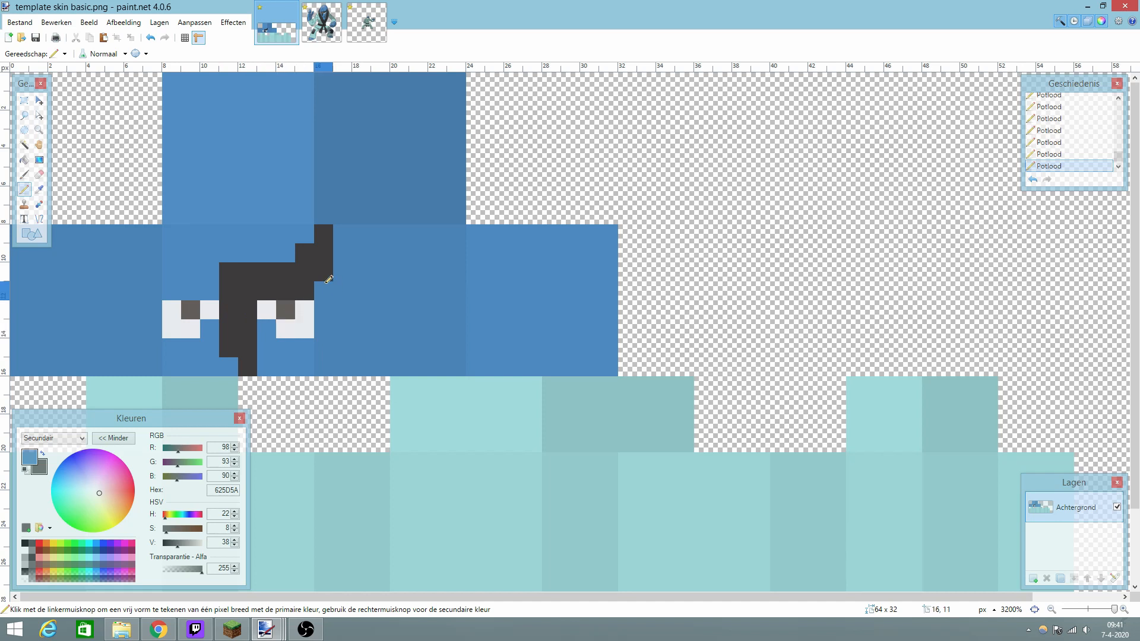
Pick the dark line colour 202E38 from the head of the large Sawk reference and return to the template with the Pencil.
click(315, 22)
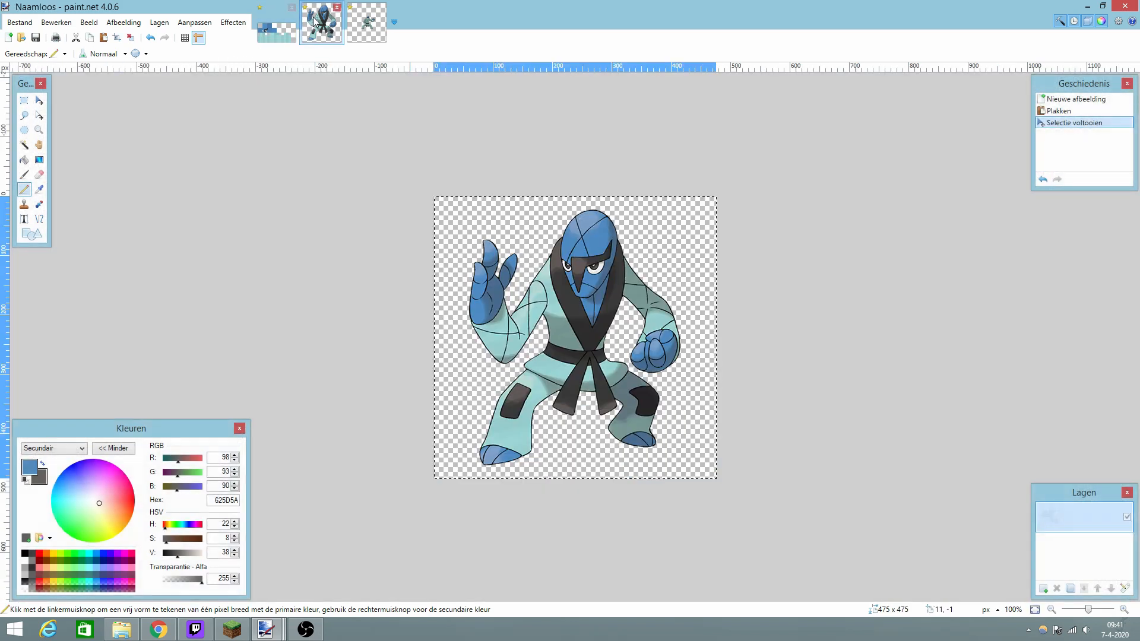
click(39, 189)
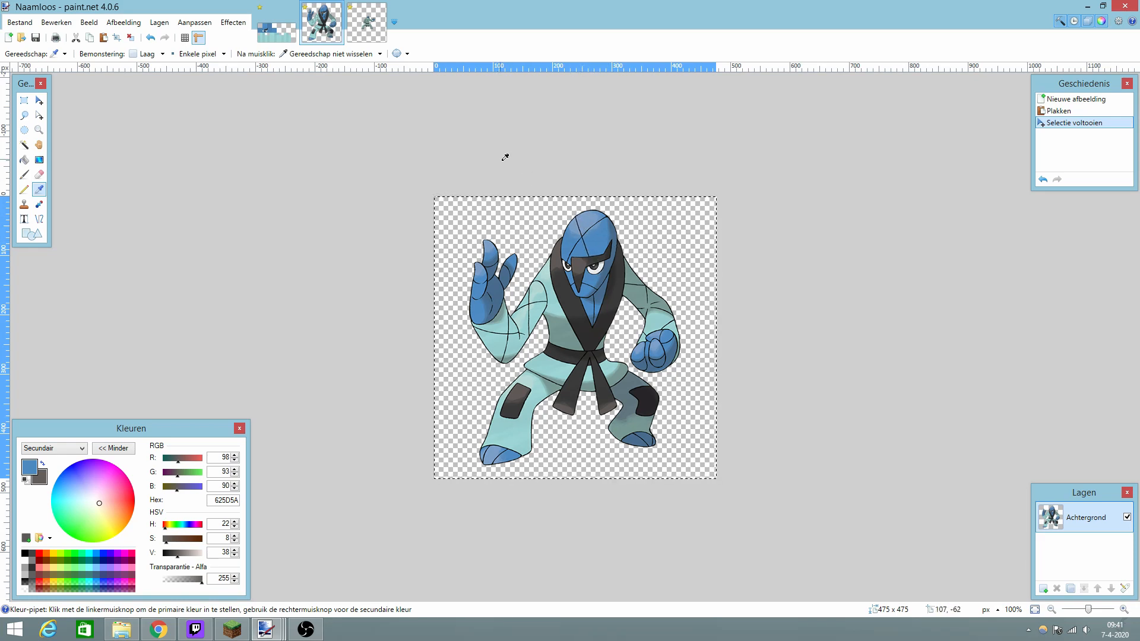
click(584, 235)
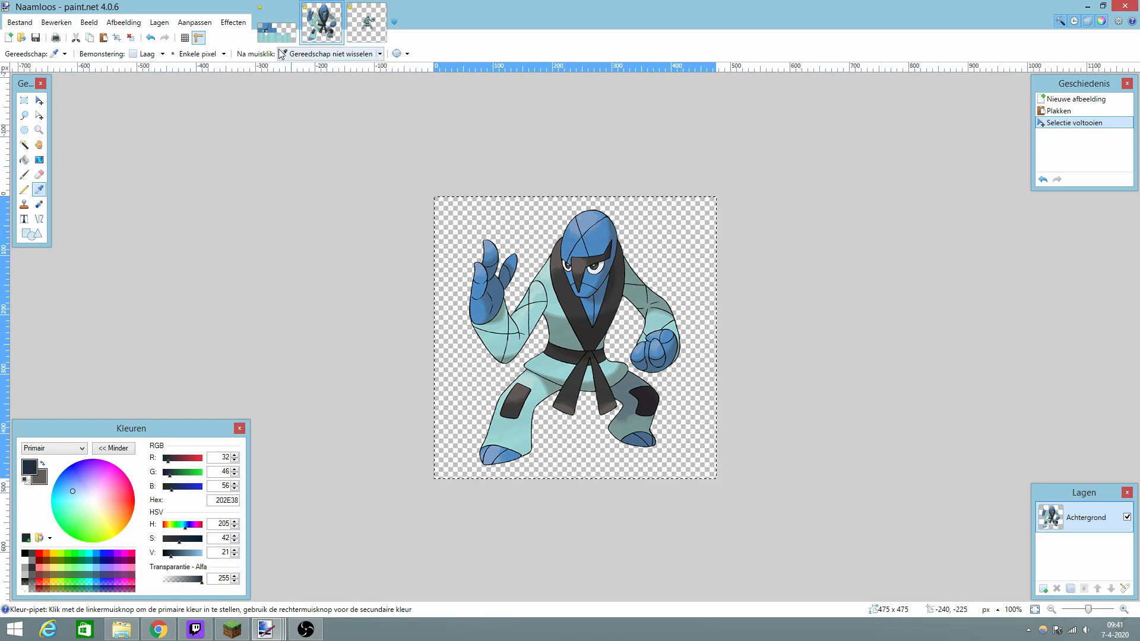
click(277, 22)
click(25, 189)
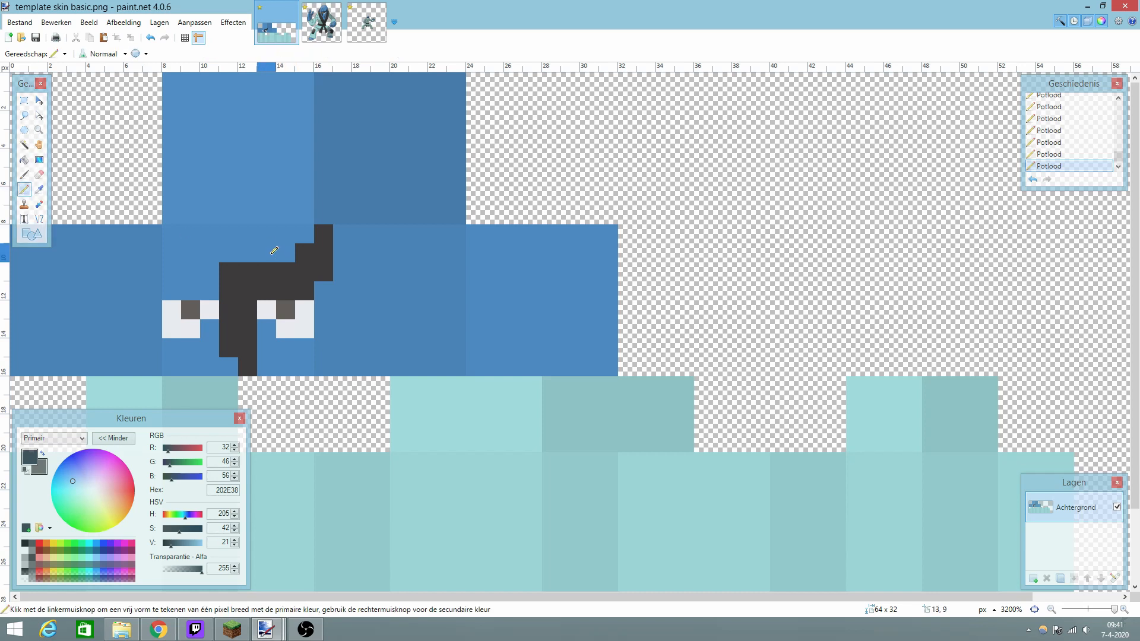
Try a diagonal line in 202E38 from the eyebrow across the forehead onto the head's top face, then undo it.
drag(266, 252, 247, 234)
click(229, 214)
click(190, 195)
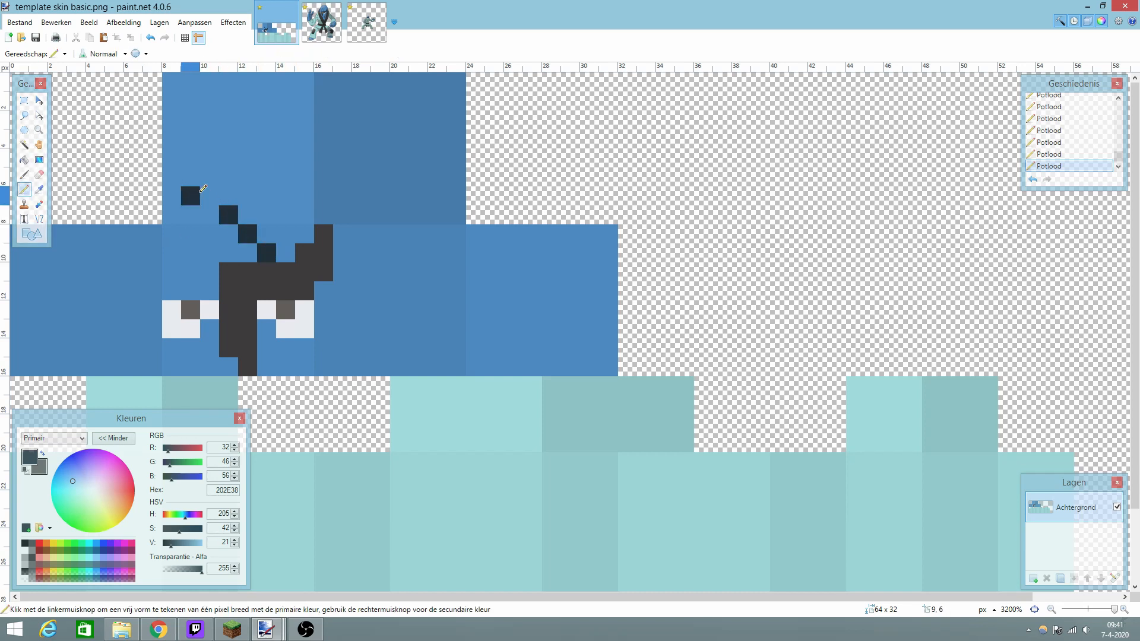
key(ctrl+z)
key(ctrl+z)
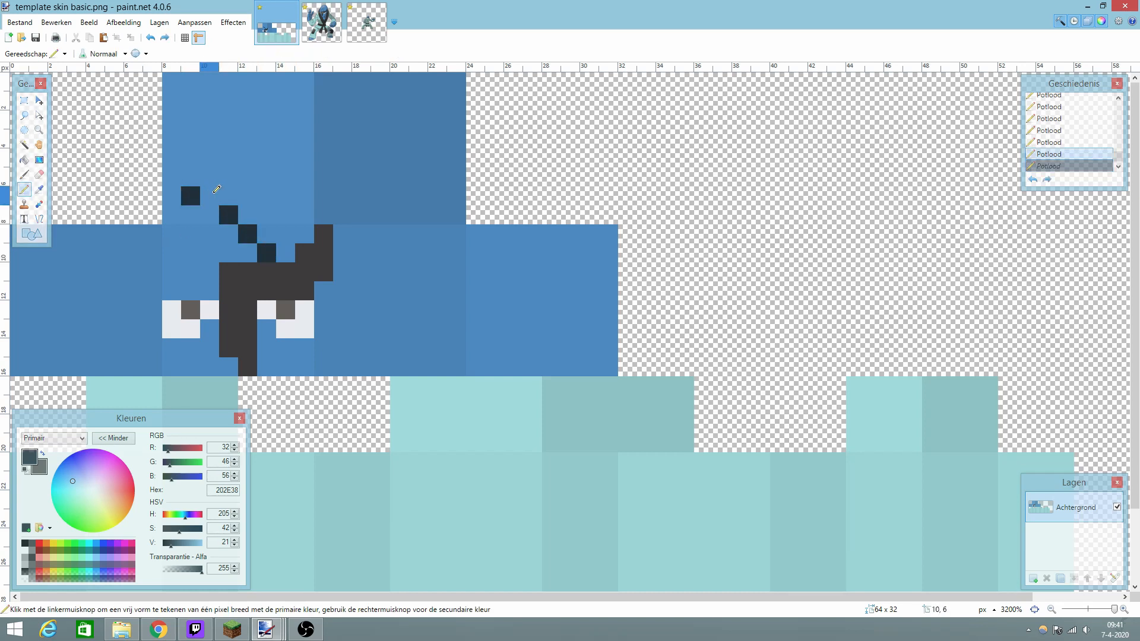
click(212, 191)
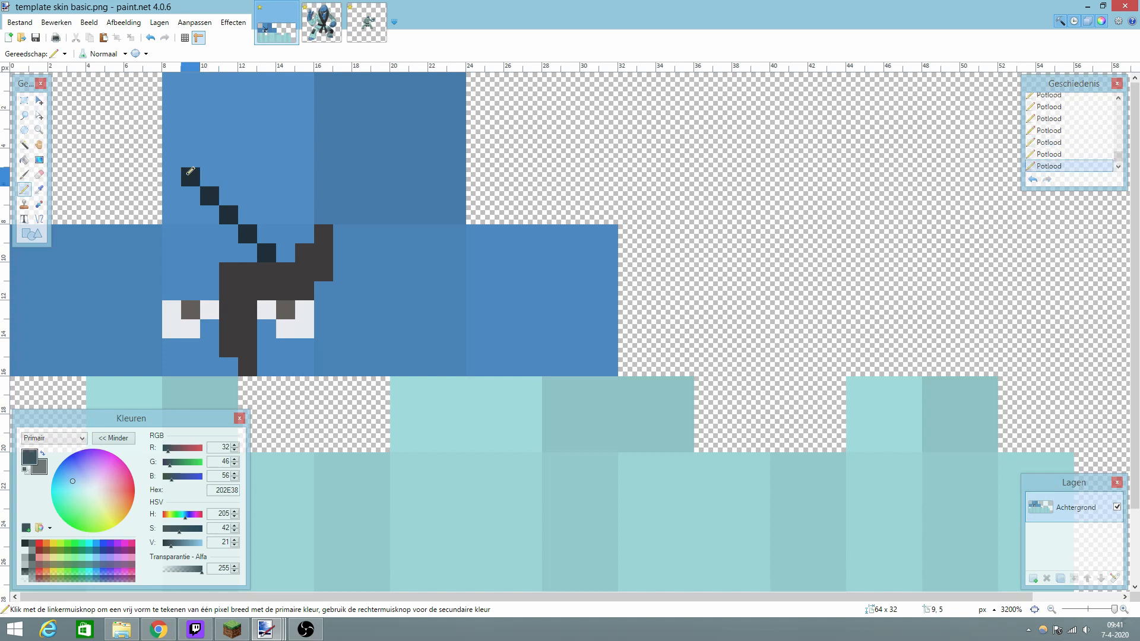
key(ctrl+z)
key(ctrl+z)
key(ctrl+z)
key(ctrl+z)
key(ctrl+z)
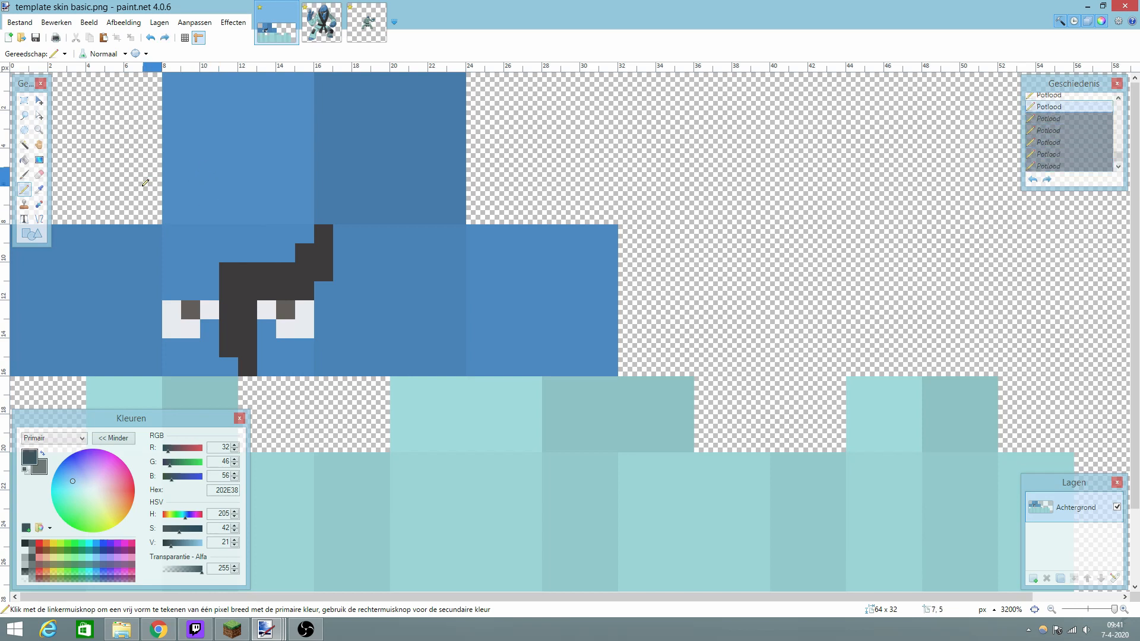
Pick the face blue from the forehead as primary colour, darken it to value 32 (213B51), and return to the Pencil.
click(40, 189)
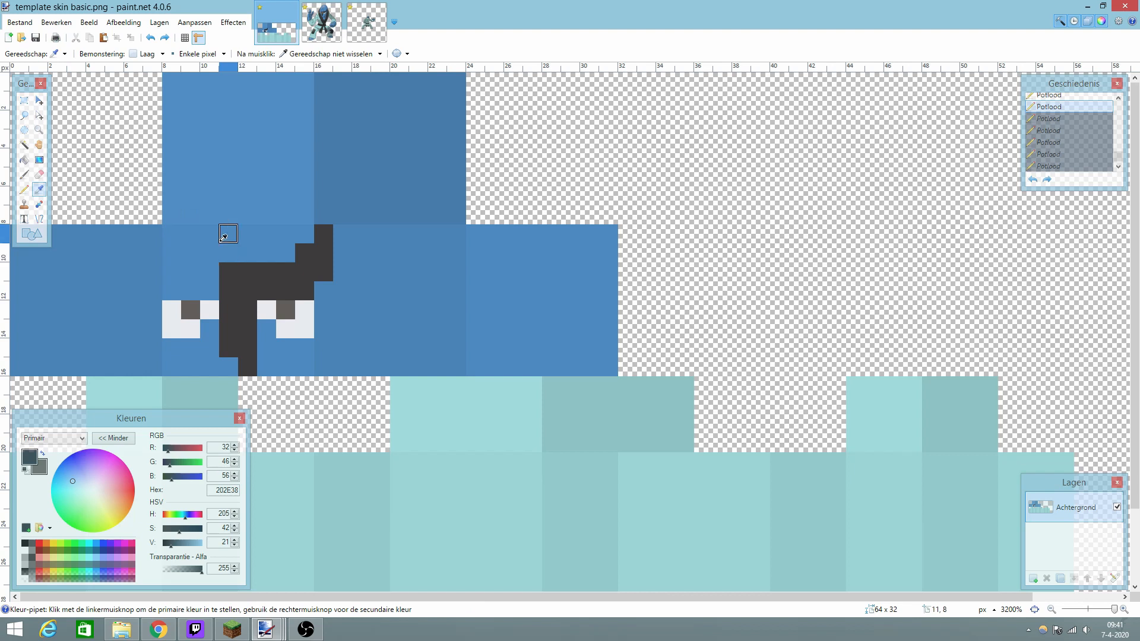
click(186, 231)
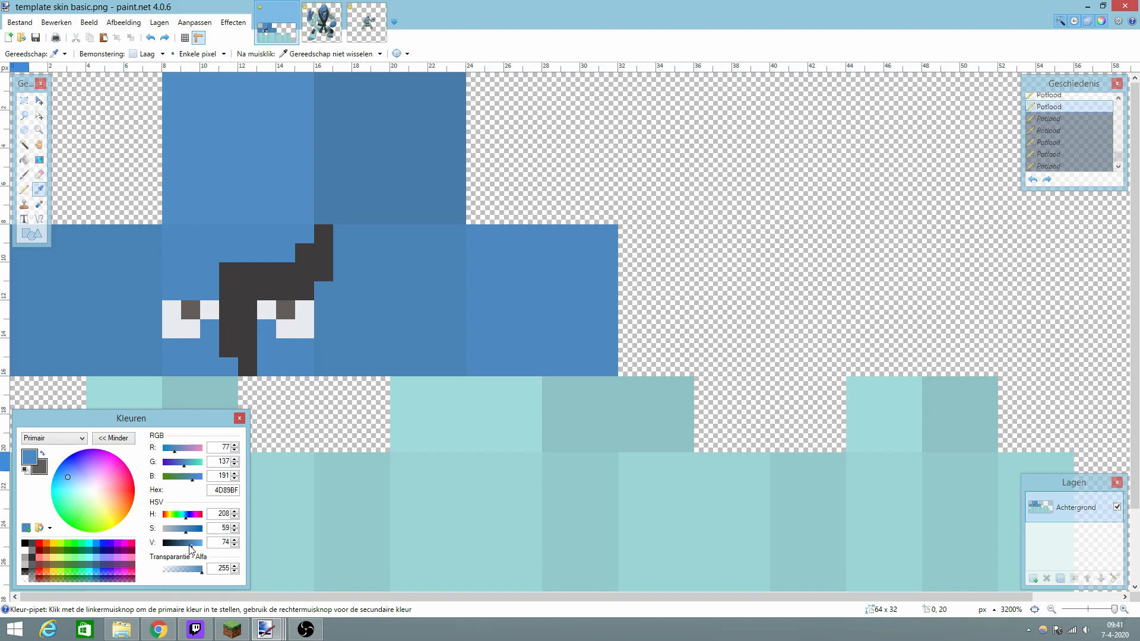
drag(191, 548, 177, 547)
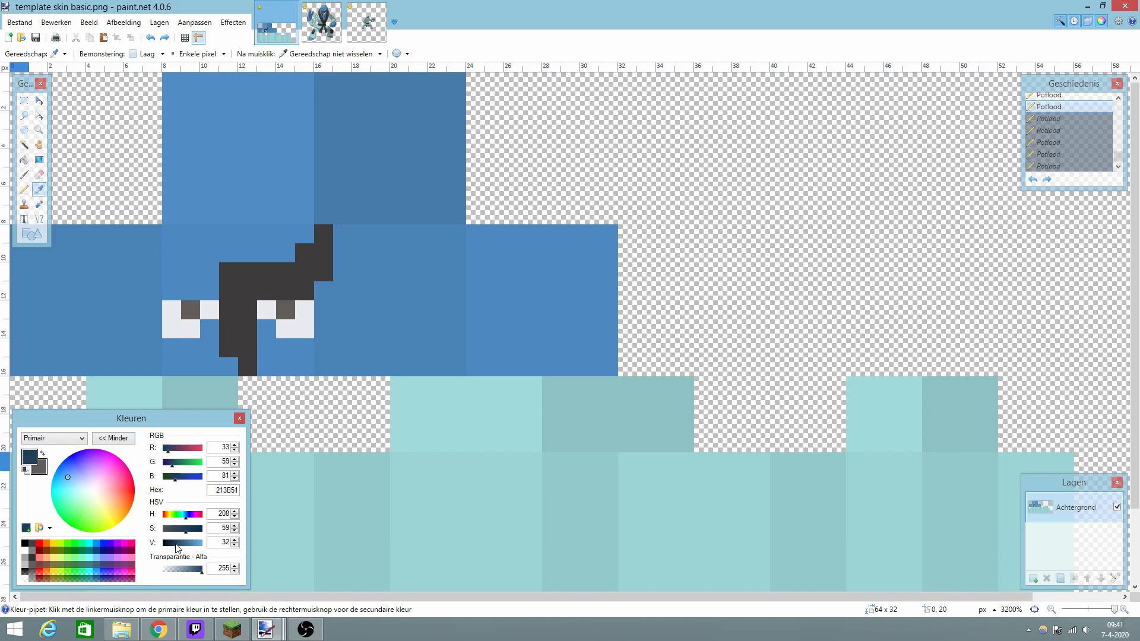
click(24, 189)
Try two diagonal forehead pixels in 213B51 above the eyebrow and undo them.
click(262, 248)
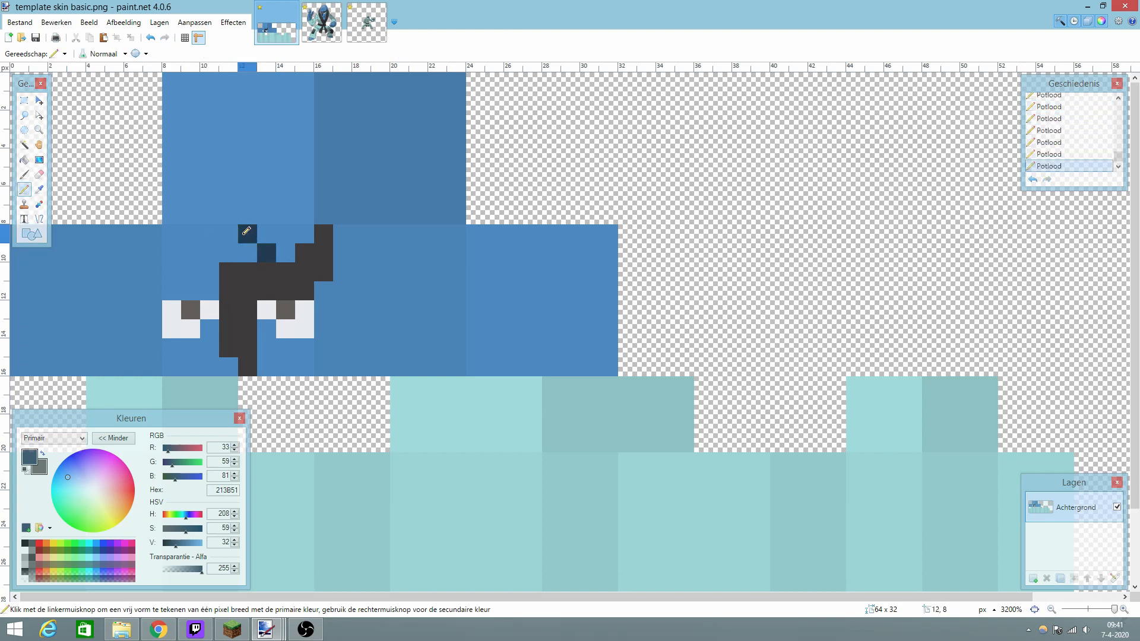
key(ctrl+z)
key(ctrl+z)
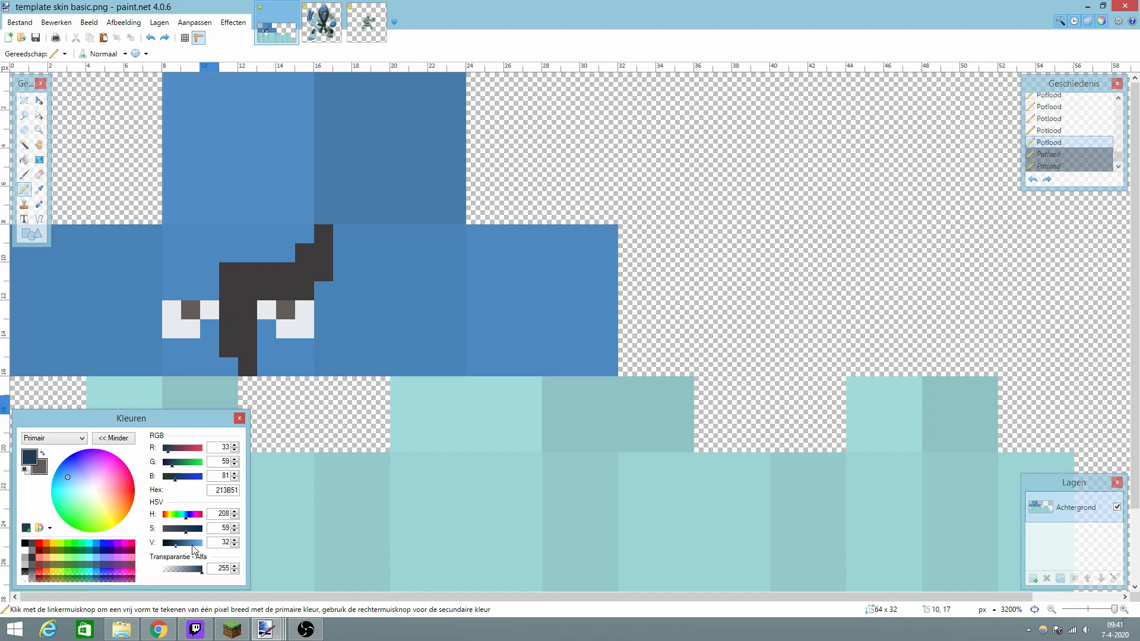
Lighten the primary blue, testing it on one forehead pixel, and set its value to 66 (4579A8).
click(192, 544)
click(269, 253)
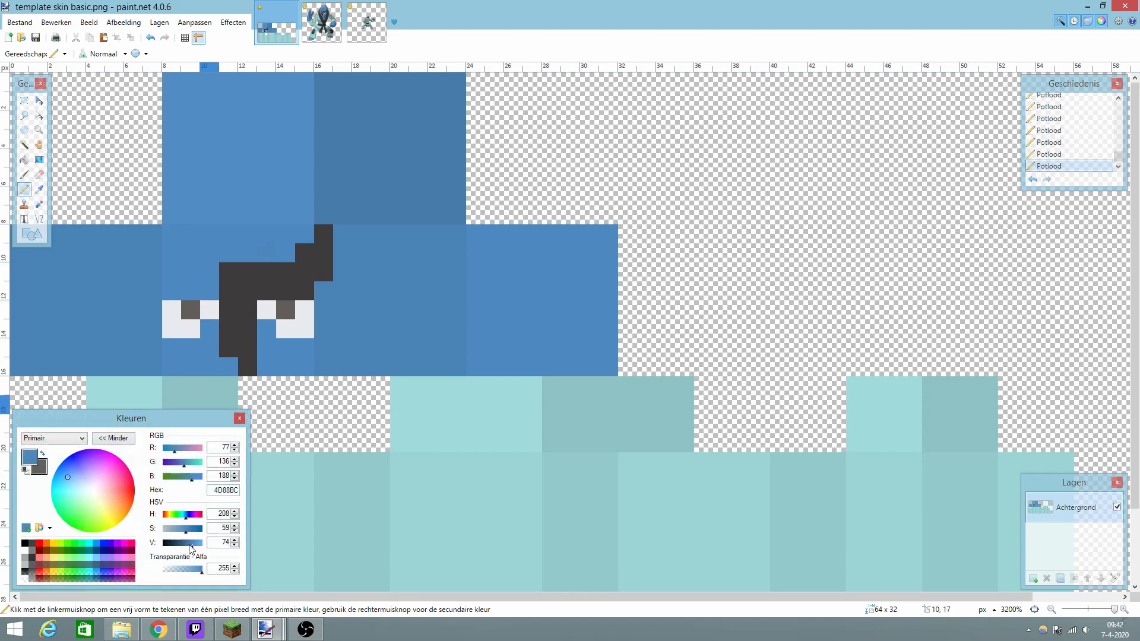
drag(192, 545, 188, 545)
Try a one-pixel diagonal line in 4579A8 from the eyebrow to the side edge of the head's top face, comparing with the Sawk reference.
click(263, 250)
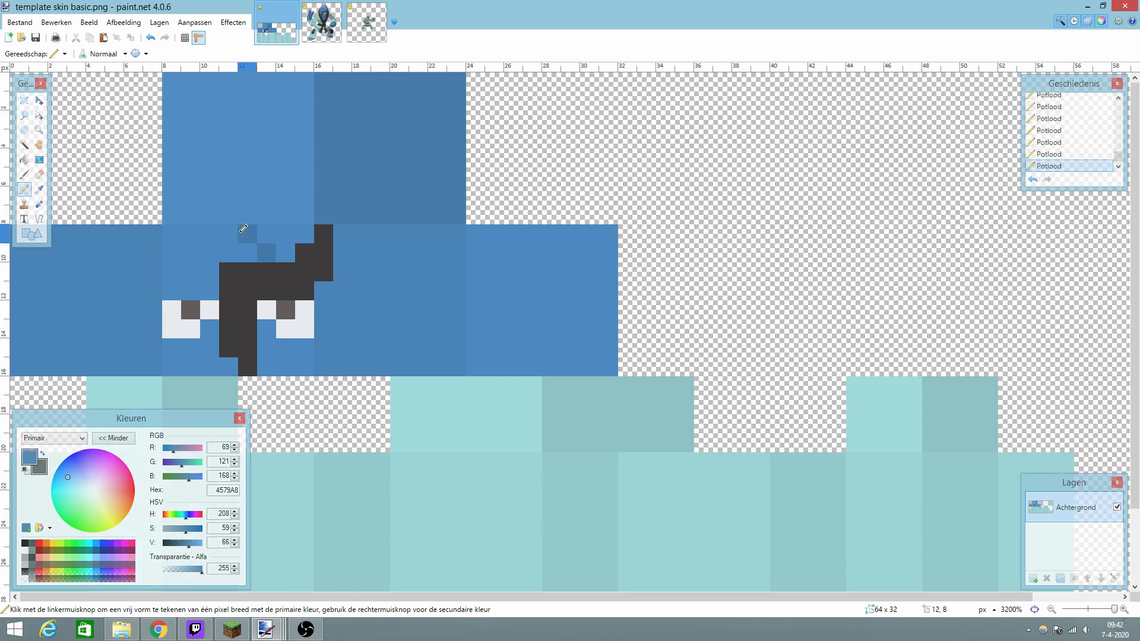
click(229, 214)
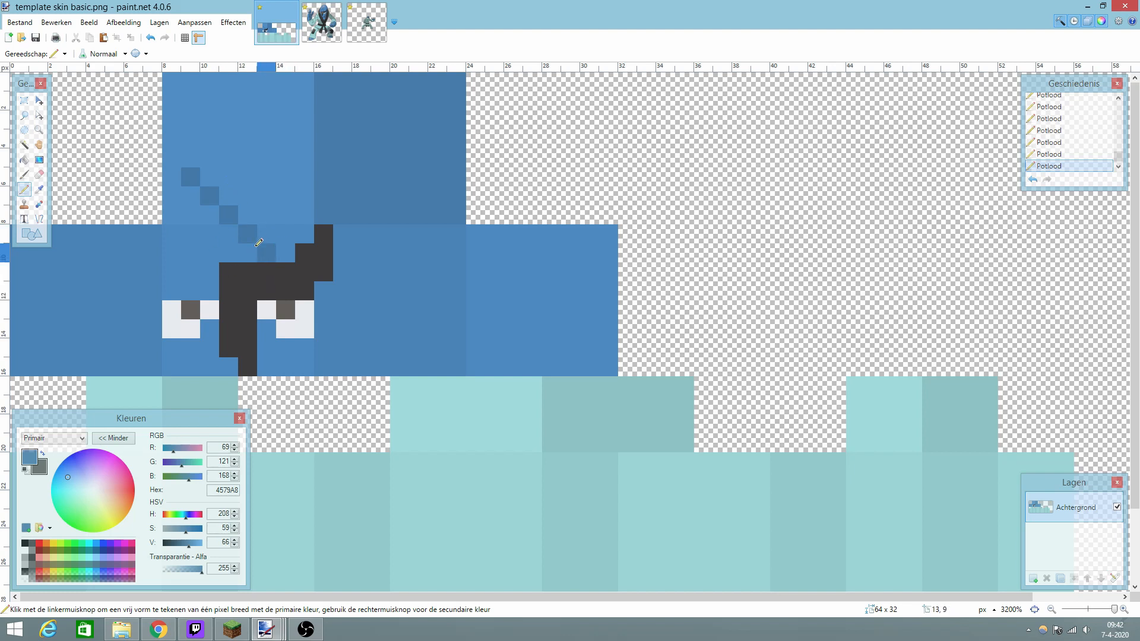
click(314, 35)
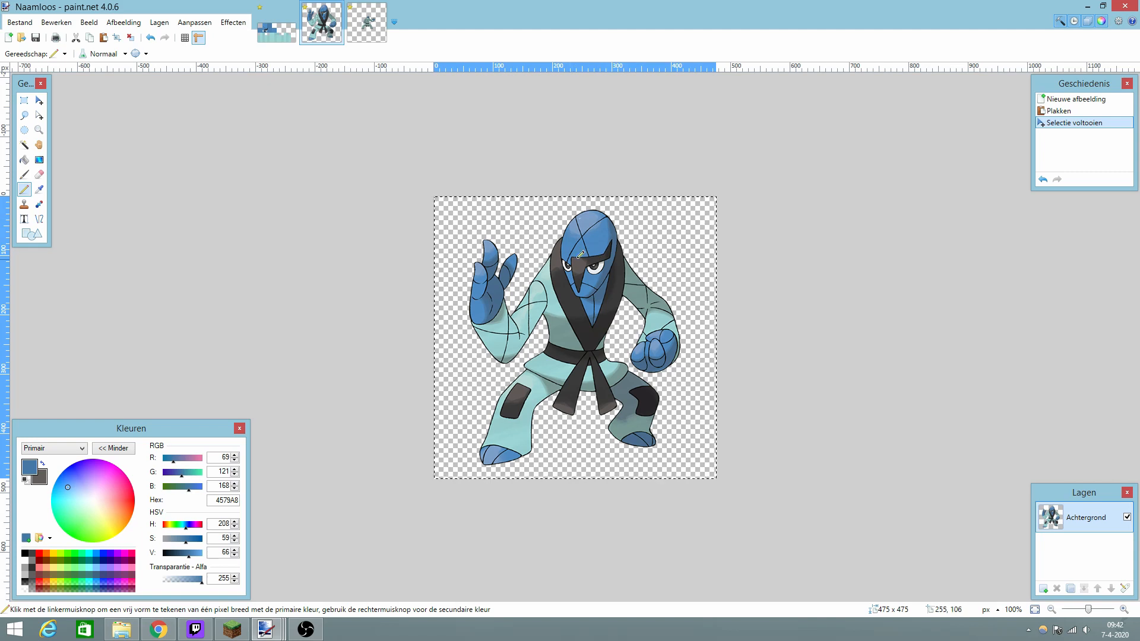
key(ctrl+shift+Tab)
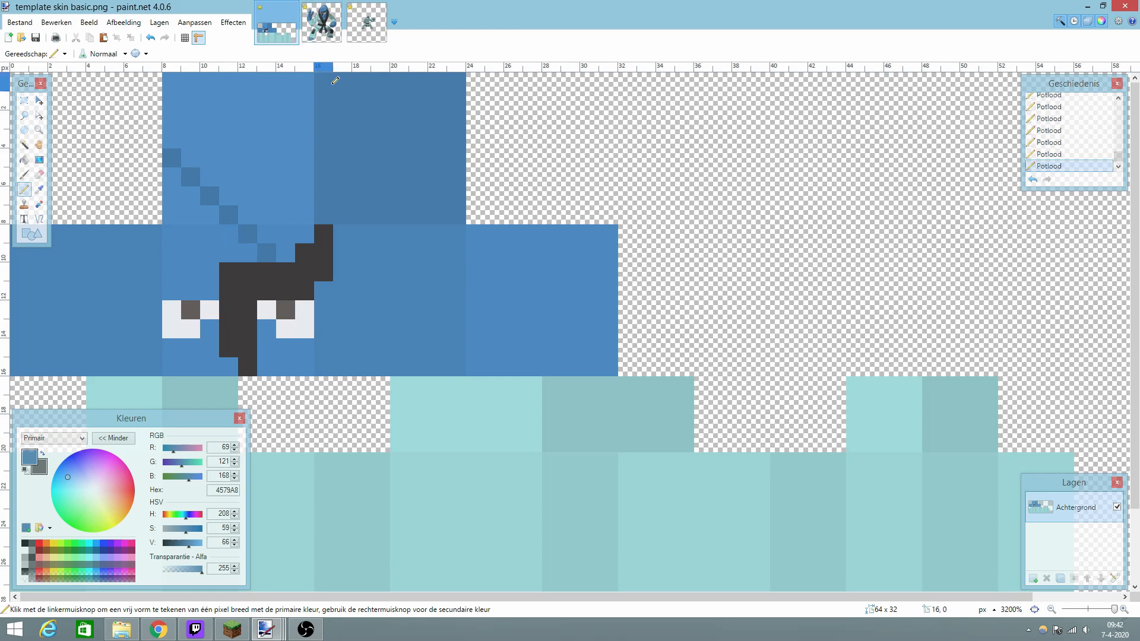
click(321, 22)
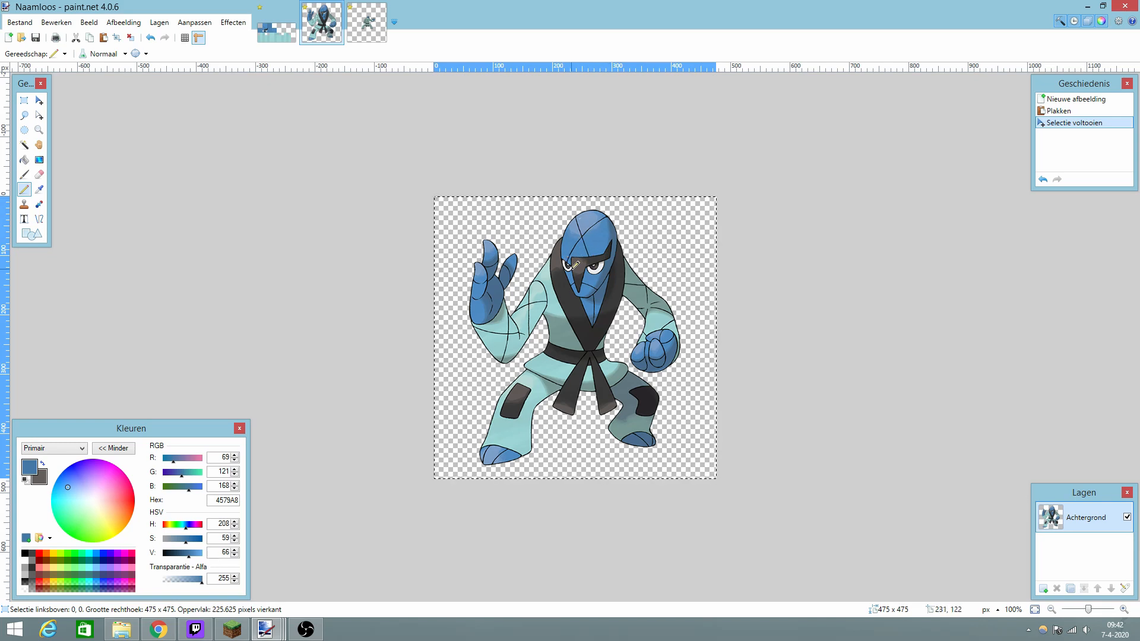
click(275, 33)
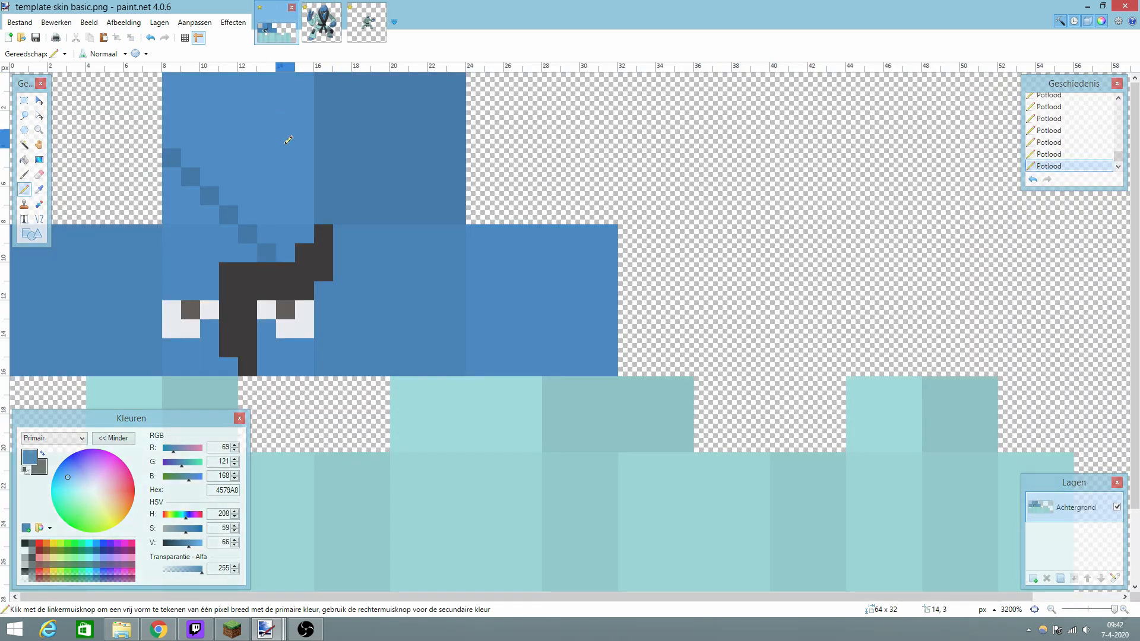
Undo the diagonal line across the forehead and the head's top face.
key(ctrl+z)
key(ctrl+z)
key(ctrl+z)
key(ctrl+z)
key(ctrl+z)
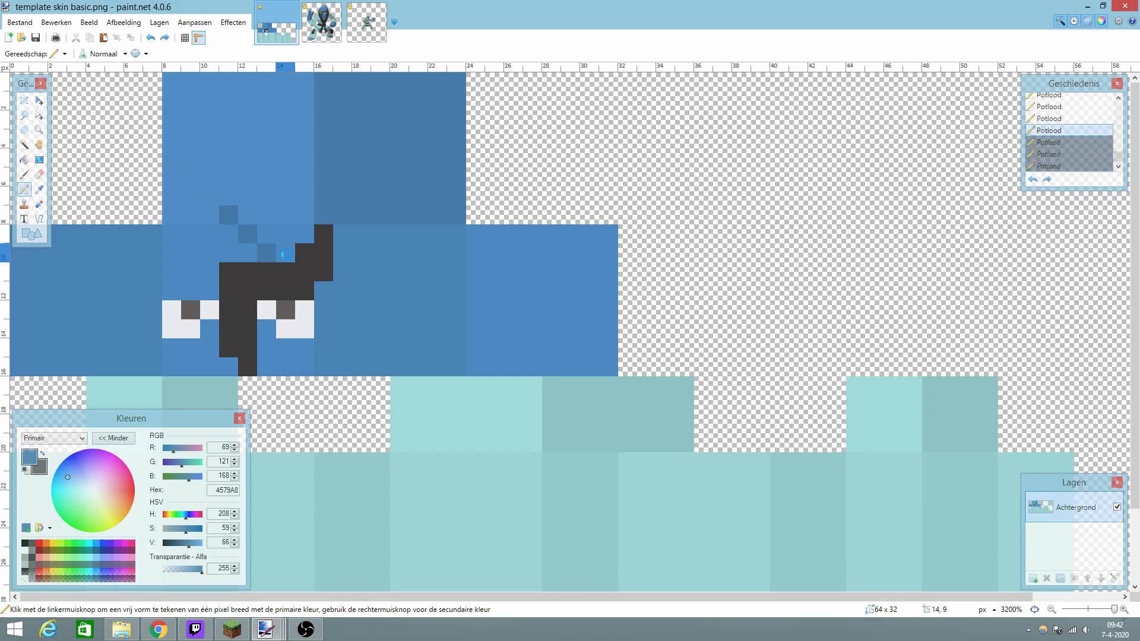
key(ctrl+z)
Try one 4579A8 pixel beside the raised end of the eyebrow, check the Sawk reference, and undo the pixel.
click(286, 255)
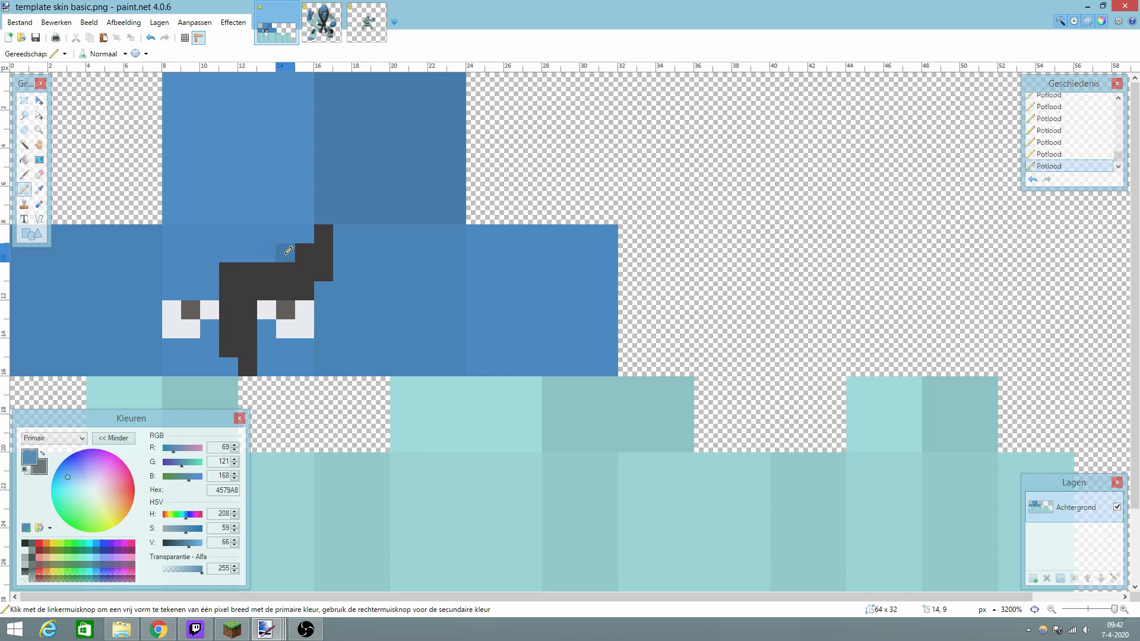
click(320, 27)
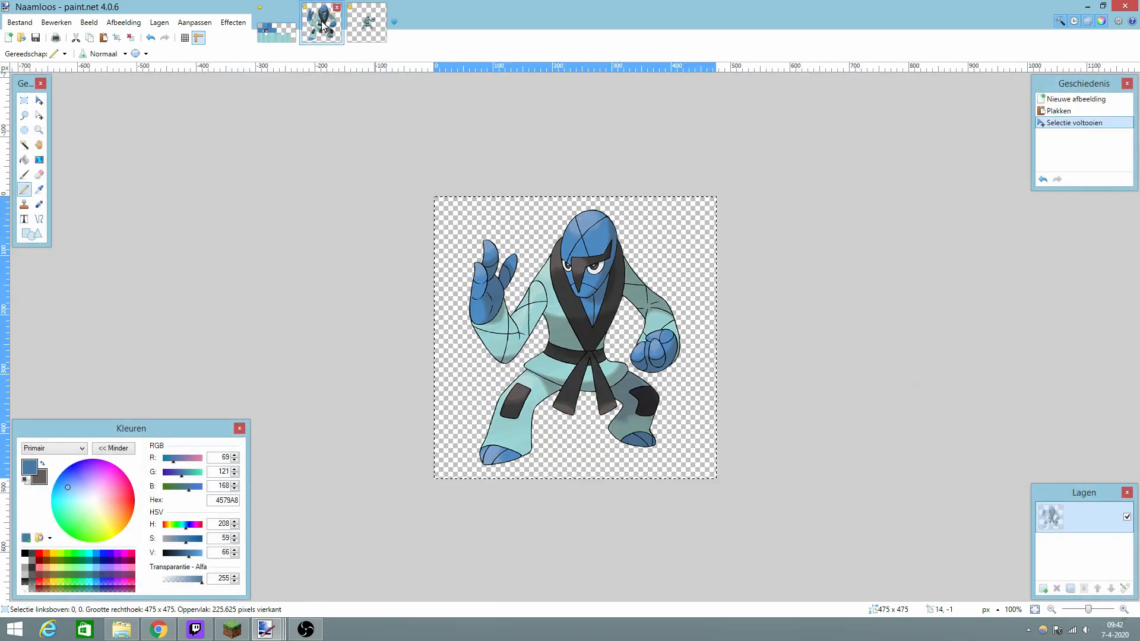
key(ctrl+z)
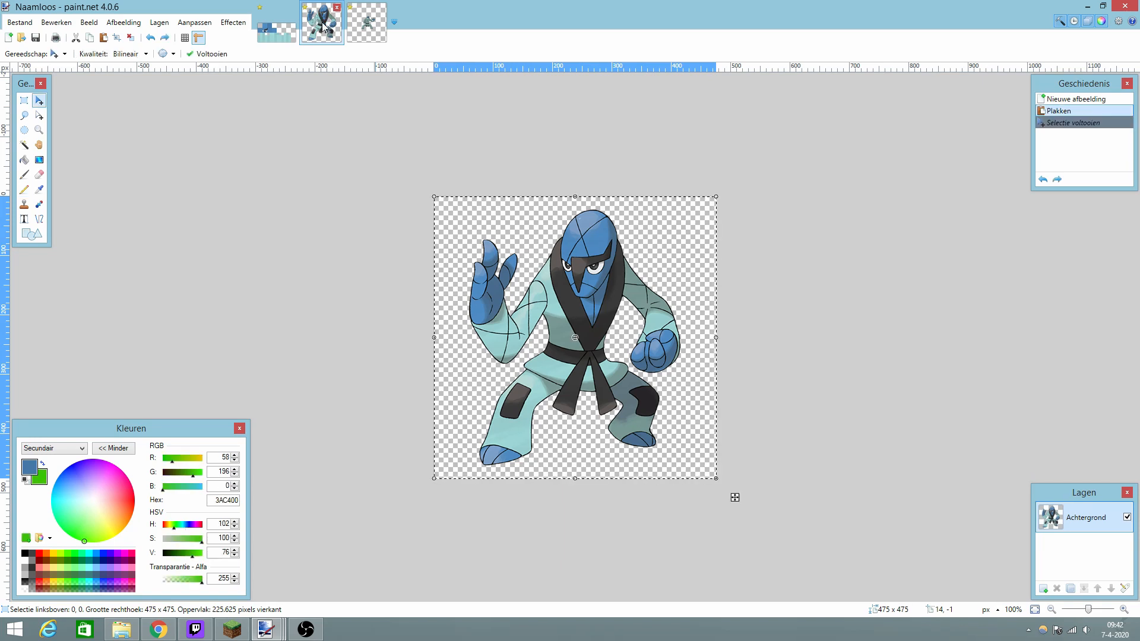
click(278, 29)
key(ctrl+z)
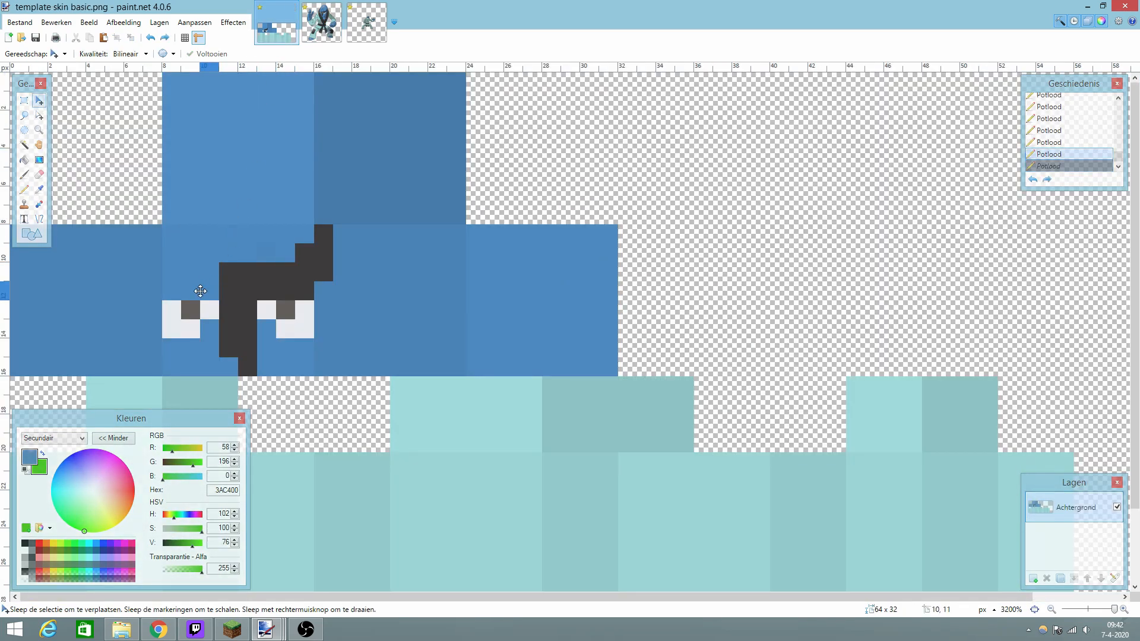
Draw a stepped line of two-pixel-high segments in 4579A8 from above the eye without an eyebrow, over the forehead, onto the head's top face.
click(25, 190)
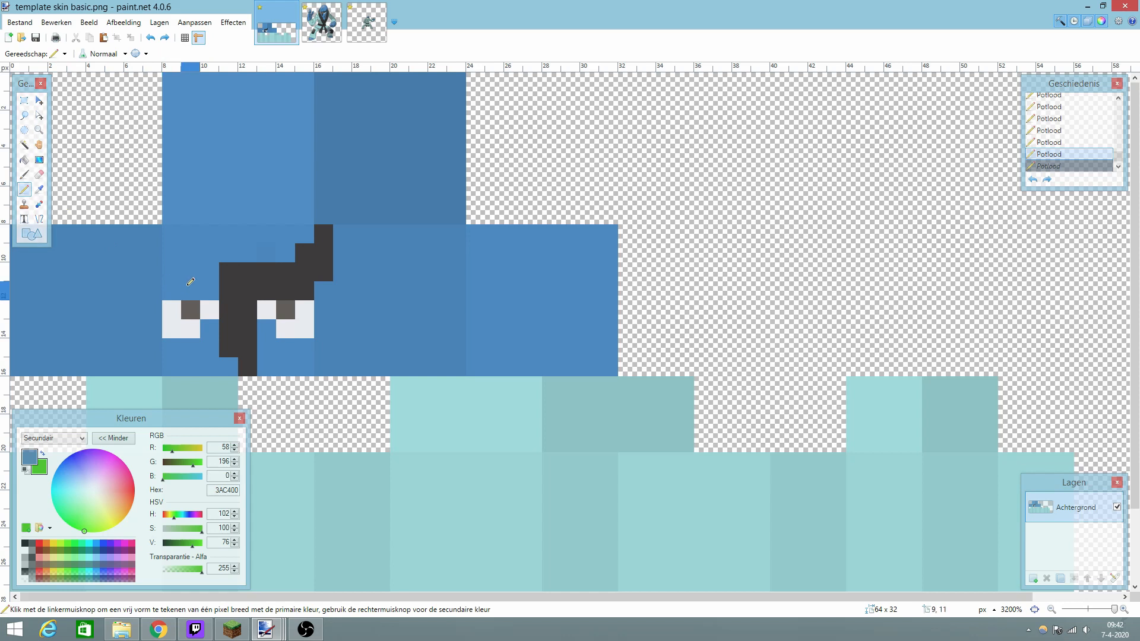
click(190, 290)
click(190, 272)
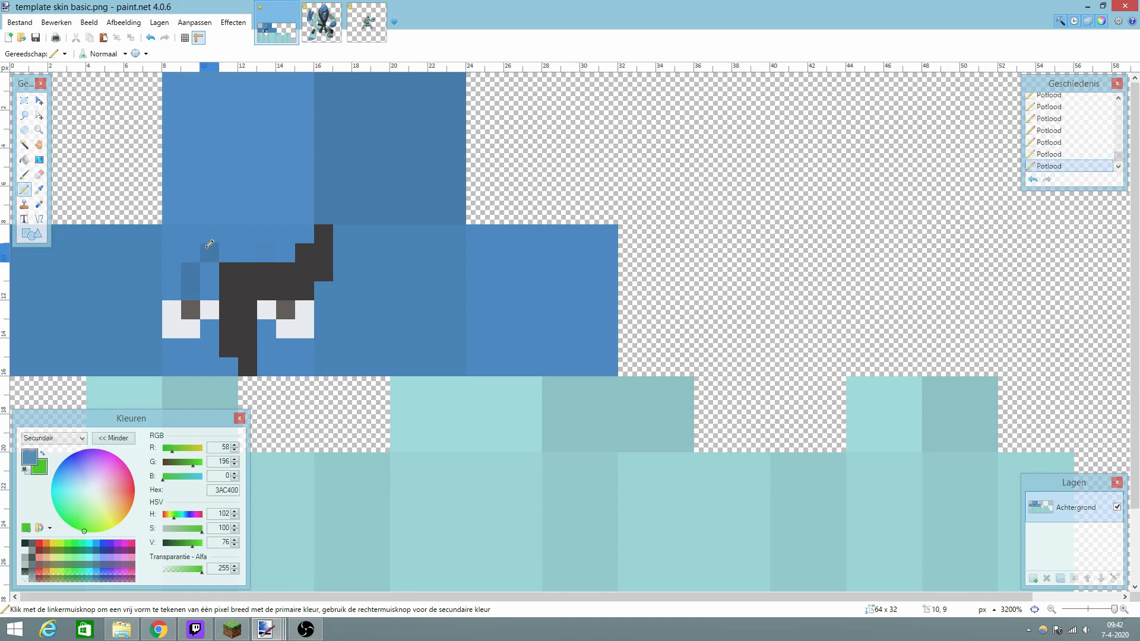
click(209, 234)
click(229, 214)
click(229, 195)
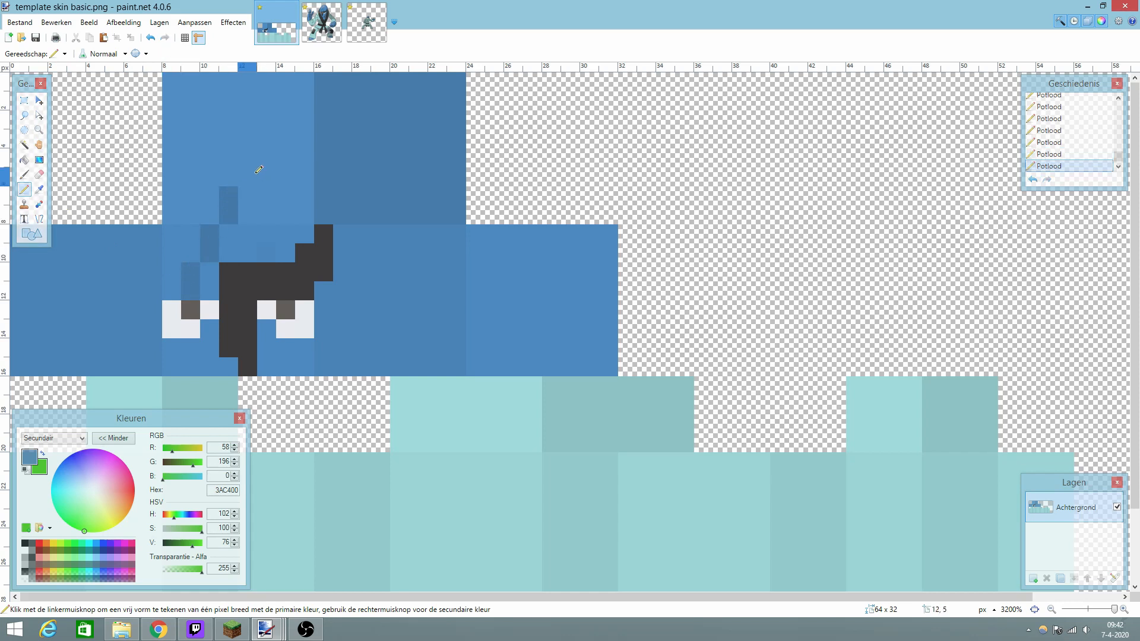
click(248, 176)
click(247, 157)
click(267, 138)
click(266, 120)
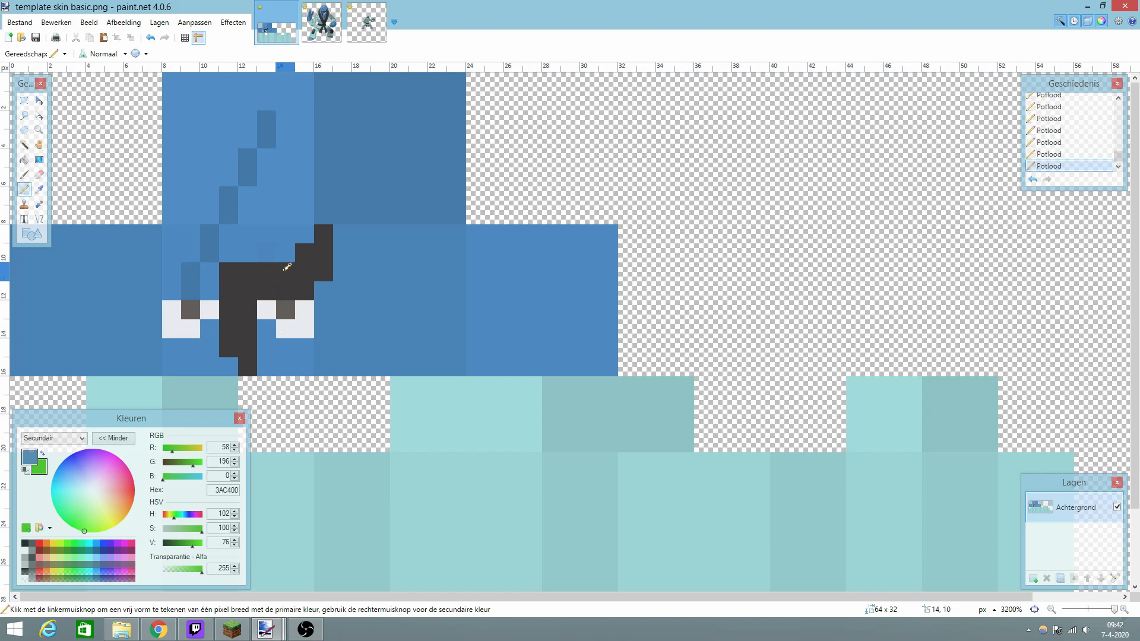
Draw the mirrored stepped line from above the eyebrow, crossing the first on the top face, and extend both to its upper edge.
click(267, 238)
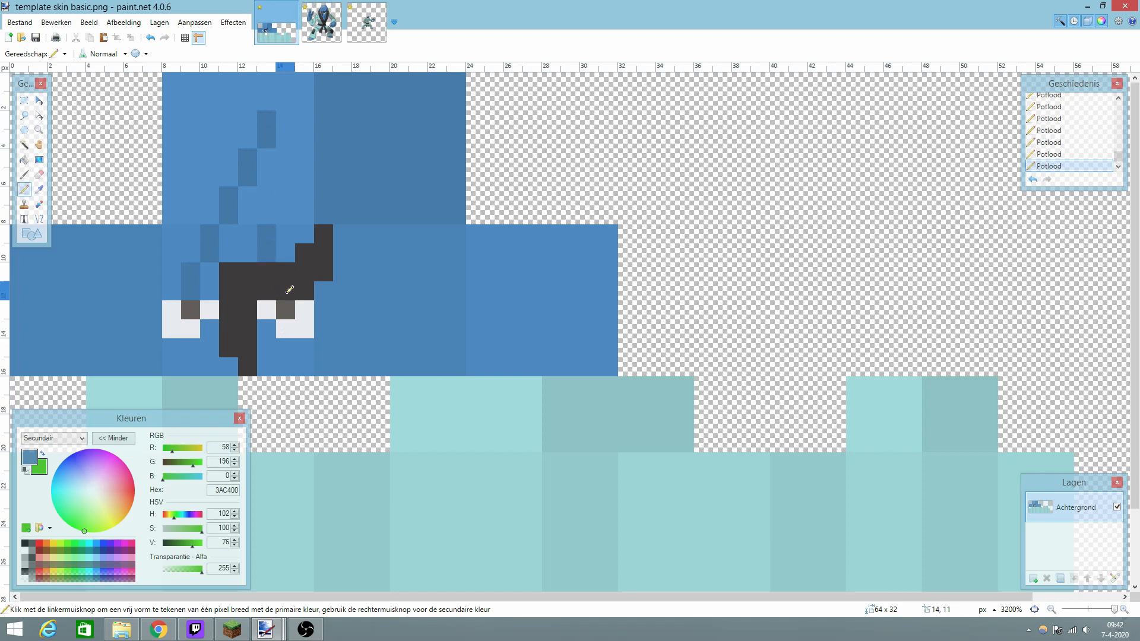
click(246, 196)
click(228, 171)
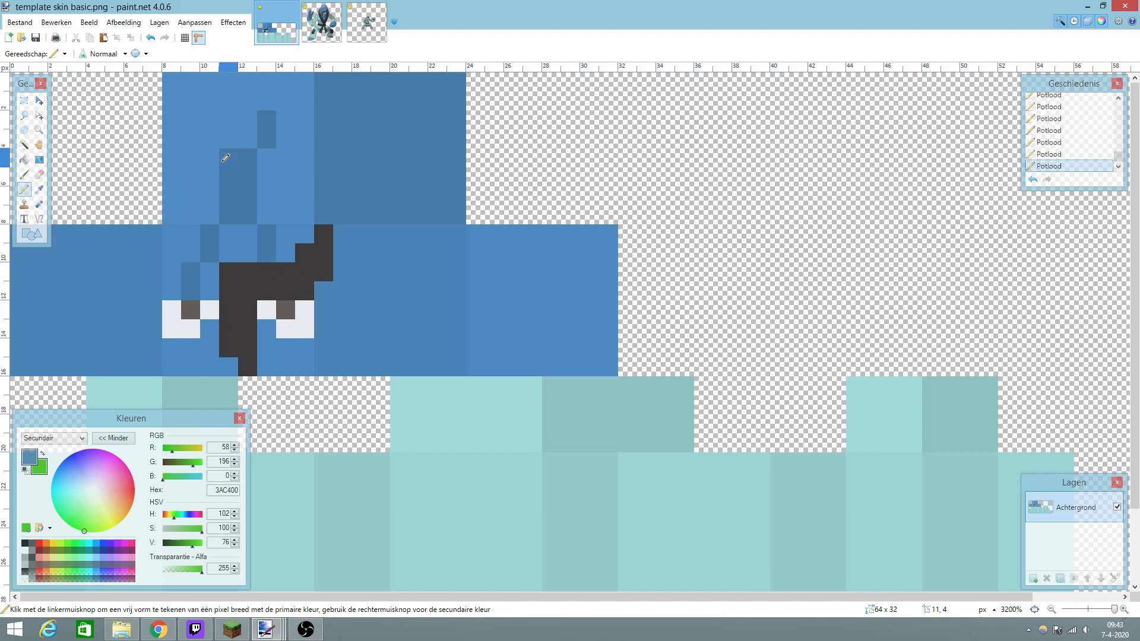
click(210, 139)
click(209, 120)
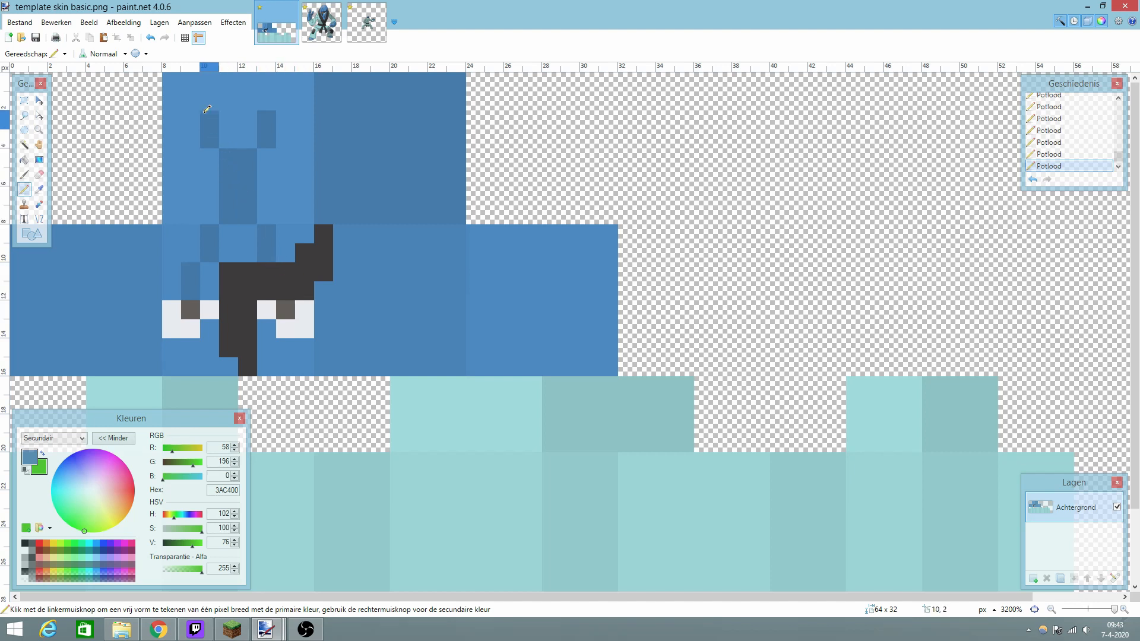
click(189, 80)
click(285, 101)
click(285, 82)
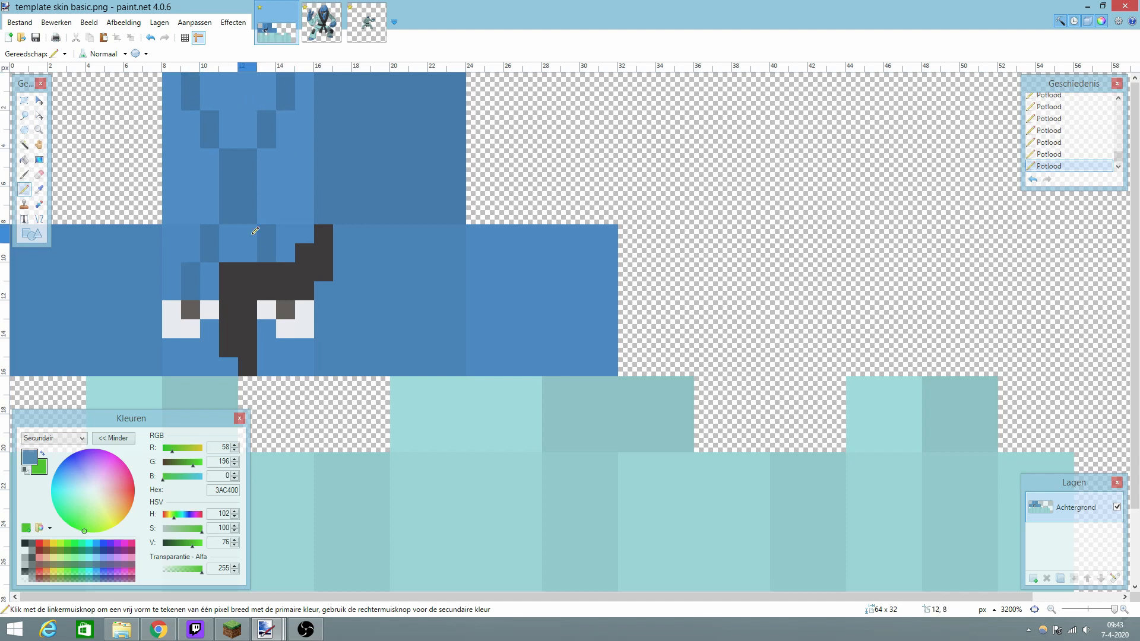
Darken the primary colour to 3D6A91 and draw two staggered two-pixel-high segments where the lines meet on the head's top face.
click(26, 462)
drag(186, 544, 183, 544)
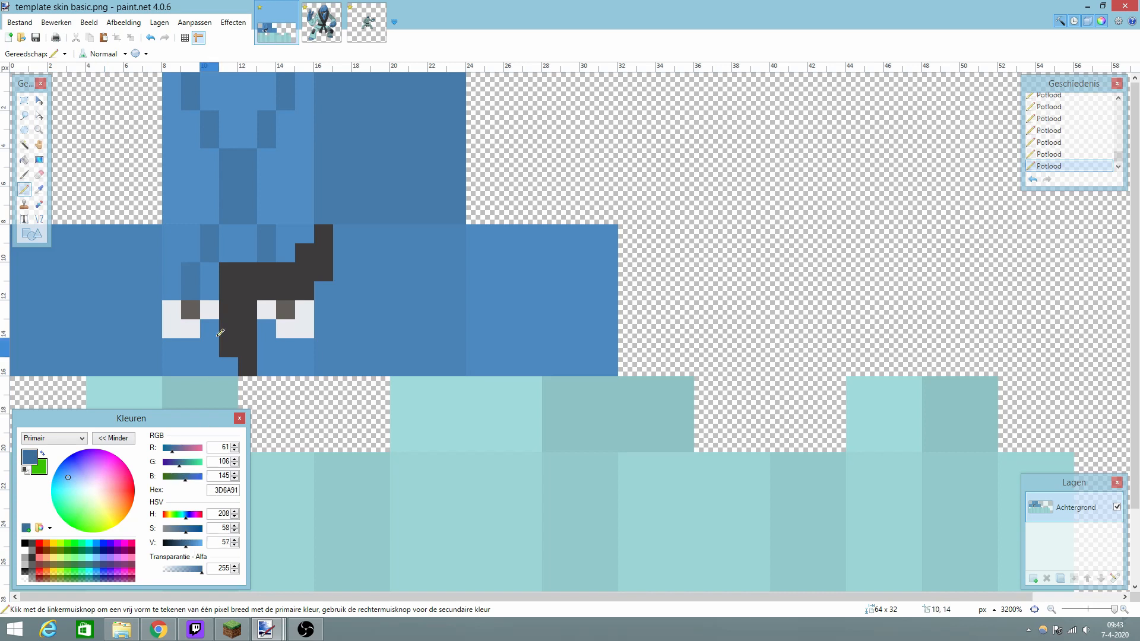
click(229, 212)
click(231, 196)
click(246, 175)
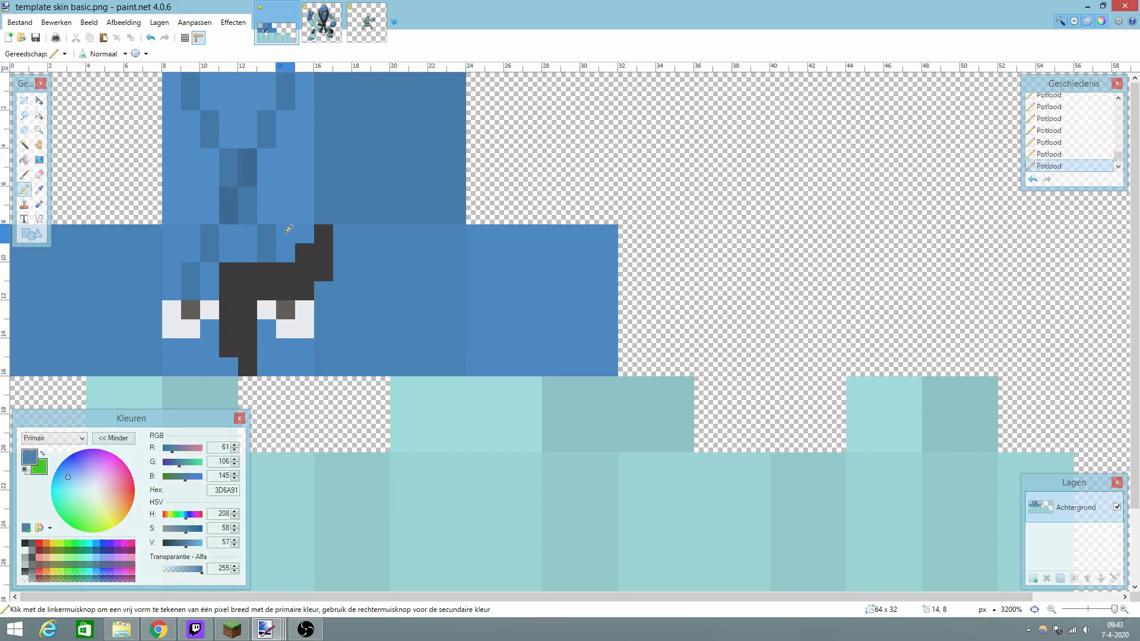
click(1050, 609)
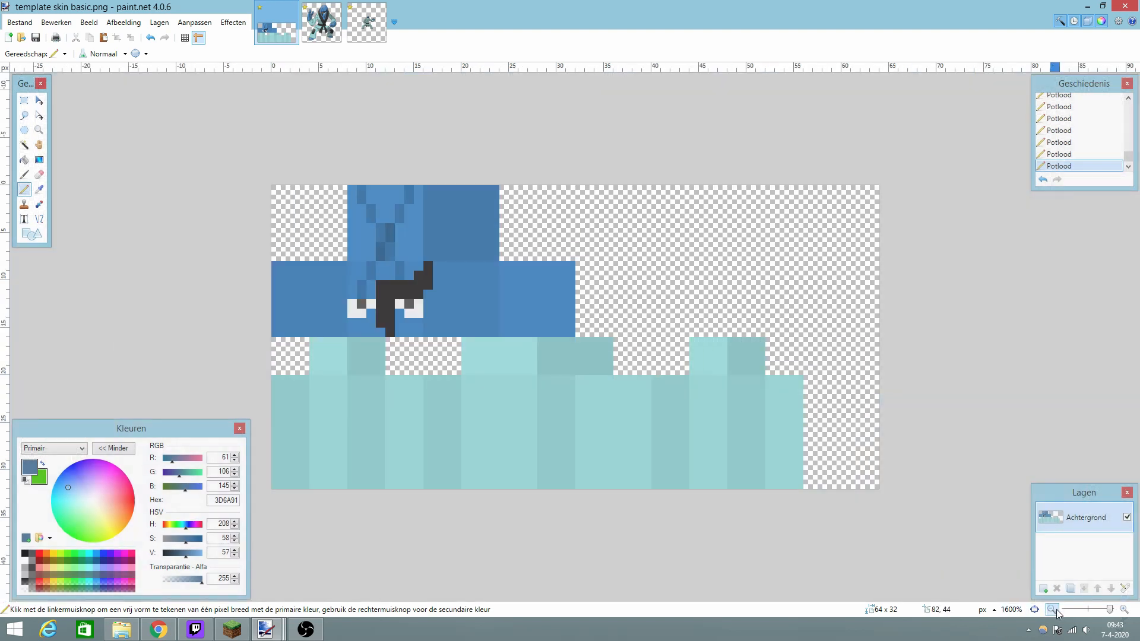
click(1050, 610)
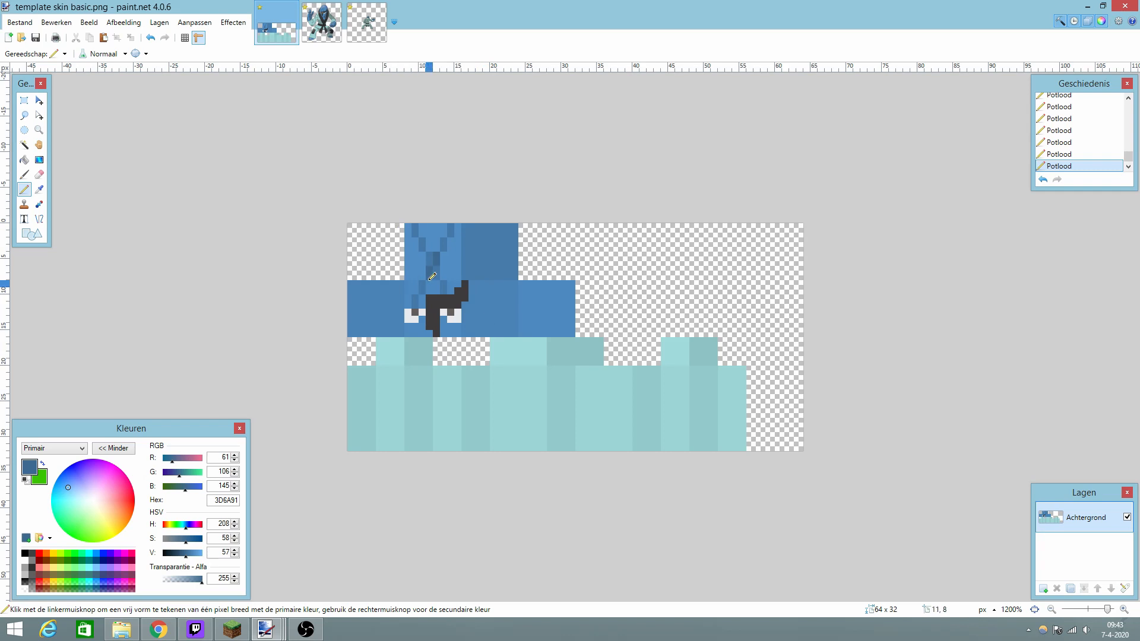
click(1126, 611)
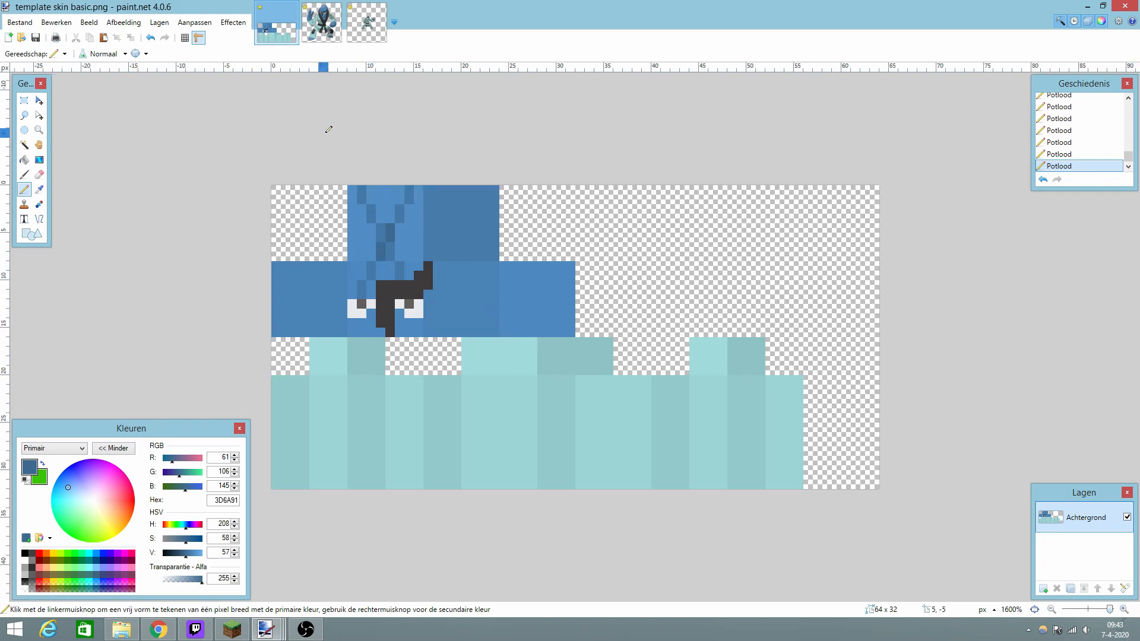
Check the front Sawk reference, try a 3D6A91 pixel on each side of the dark nose stripe's lower end, and undo them.
click(332, 19)
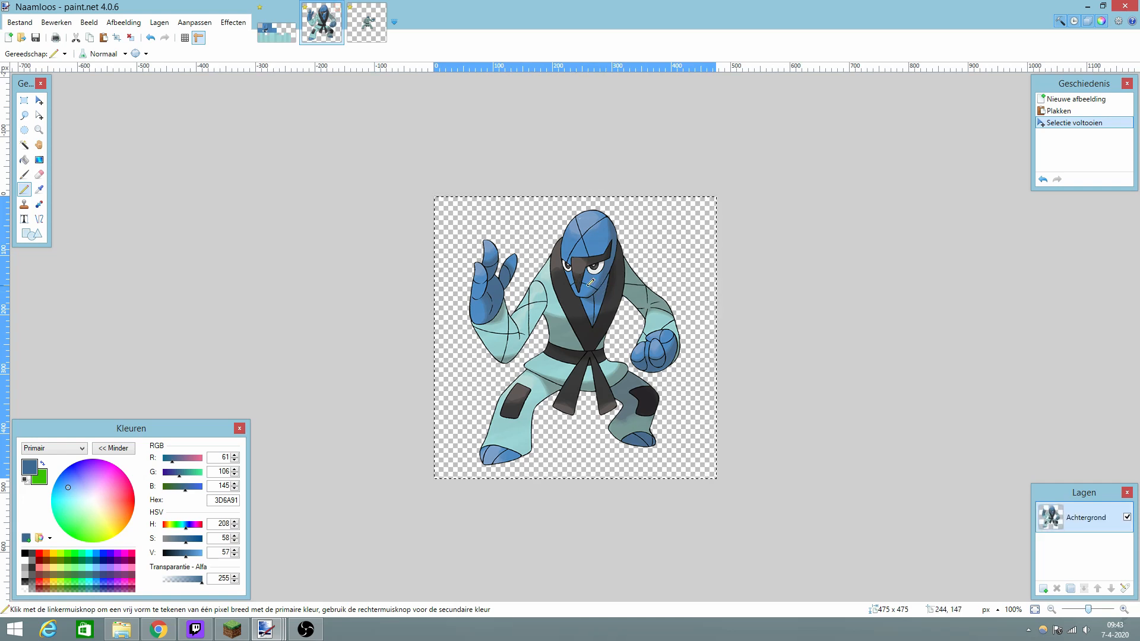
click(278, 34)
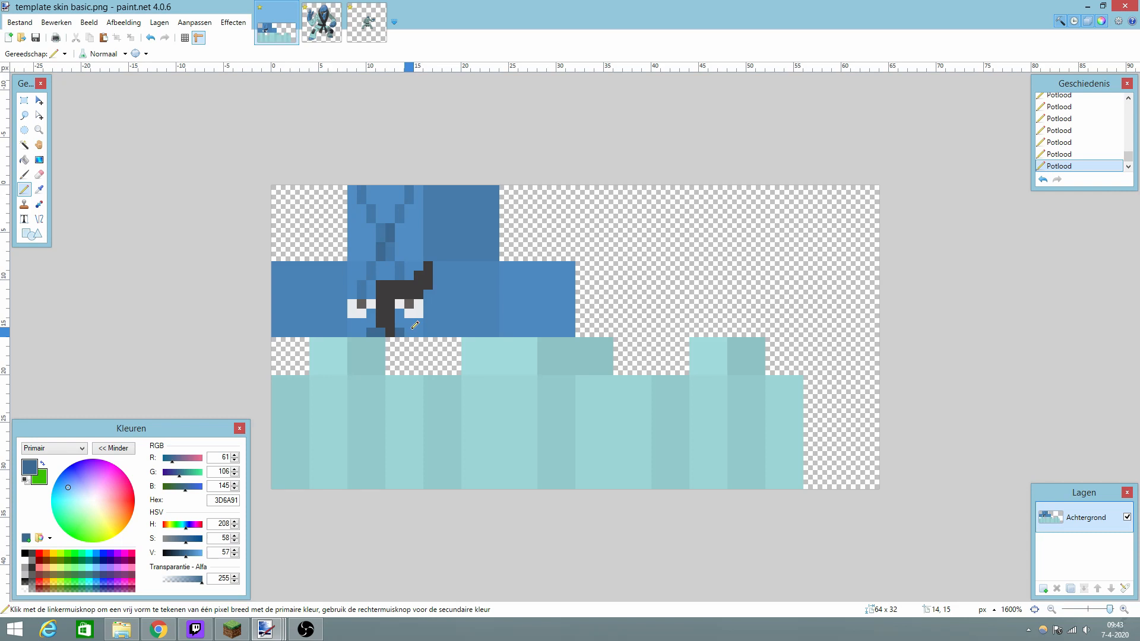
click(326, 37)
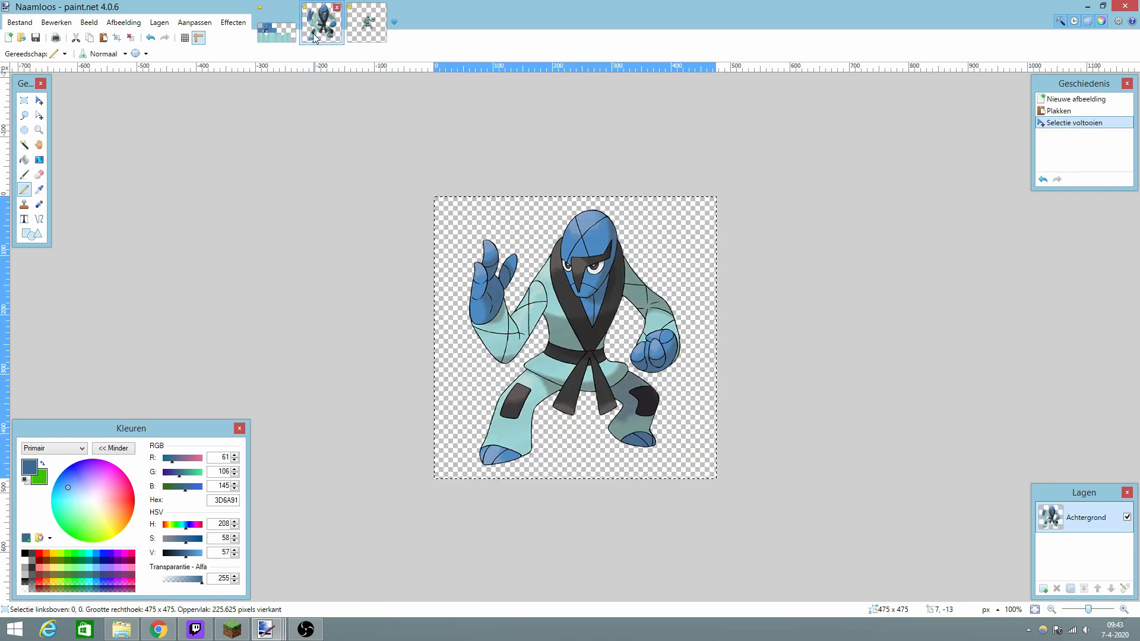
click(294, 33)
key(ctrl+z)
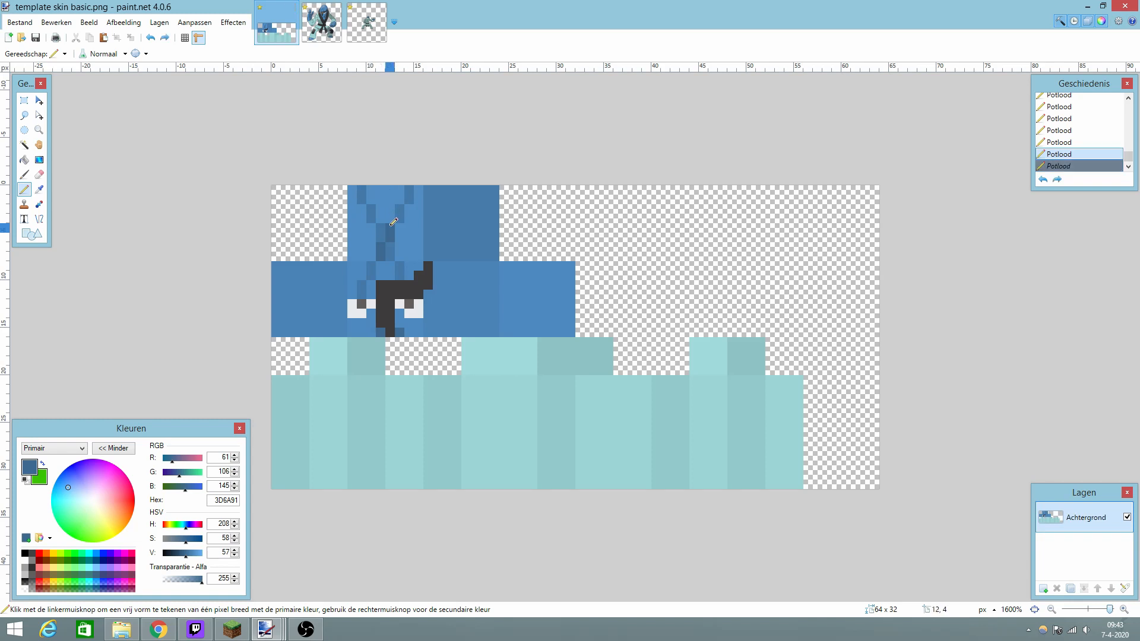
key(ctrl+z)
key(ctrl+z)
Try 3D6A91 lines stepping down and outward on both sides of the nose stripe, compare with the front reference, and undo them.
click(399, 323)
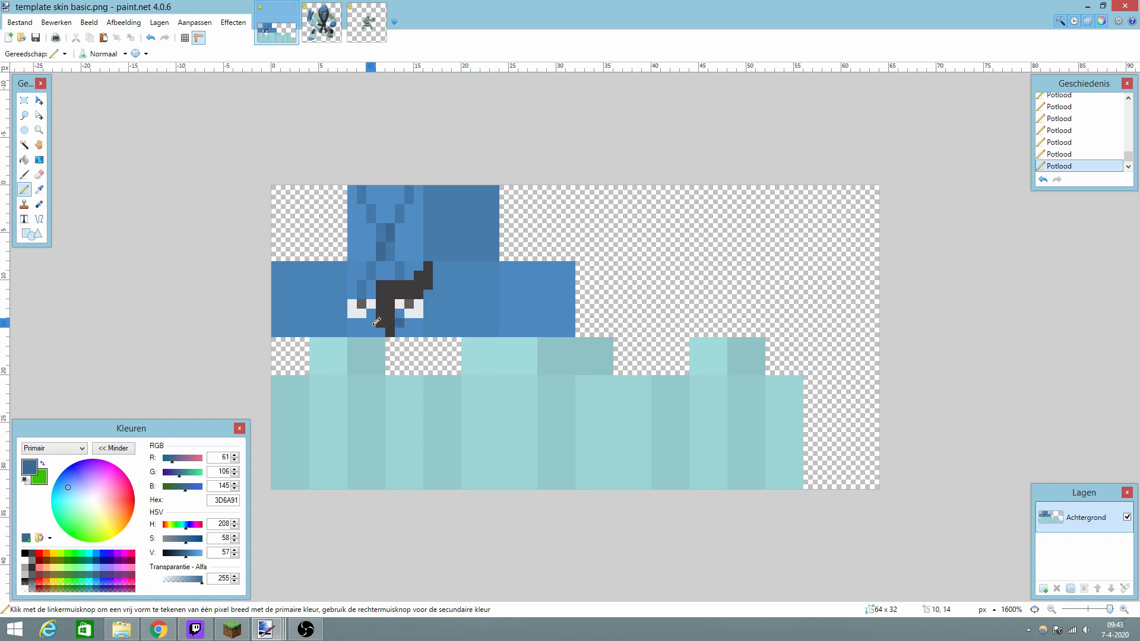
click(374, 325)
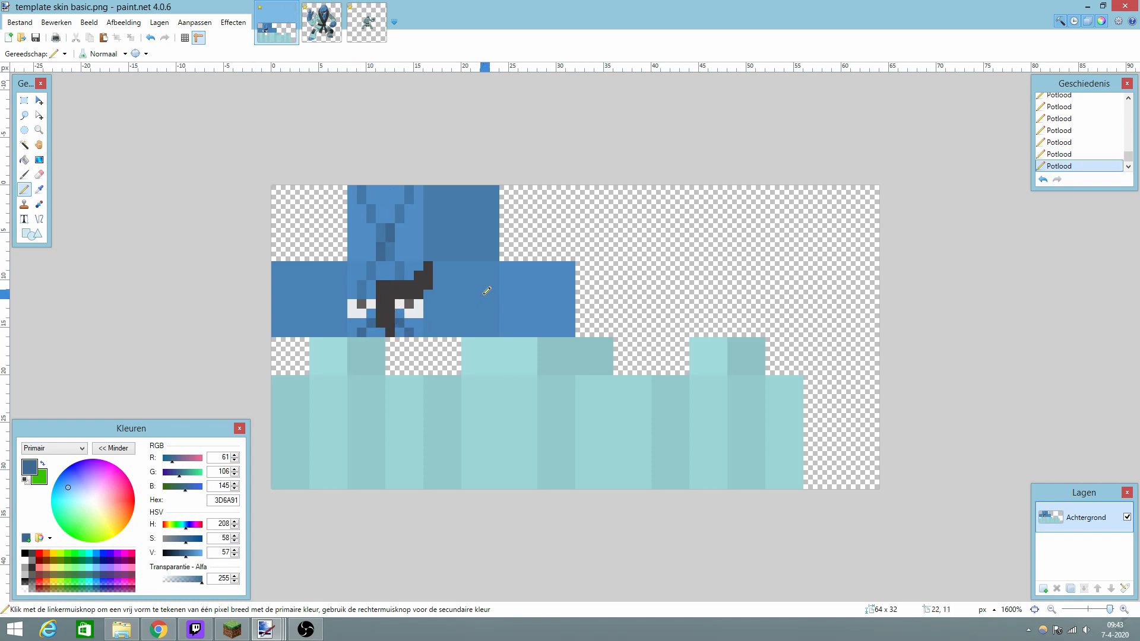
click(323, 27)
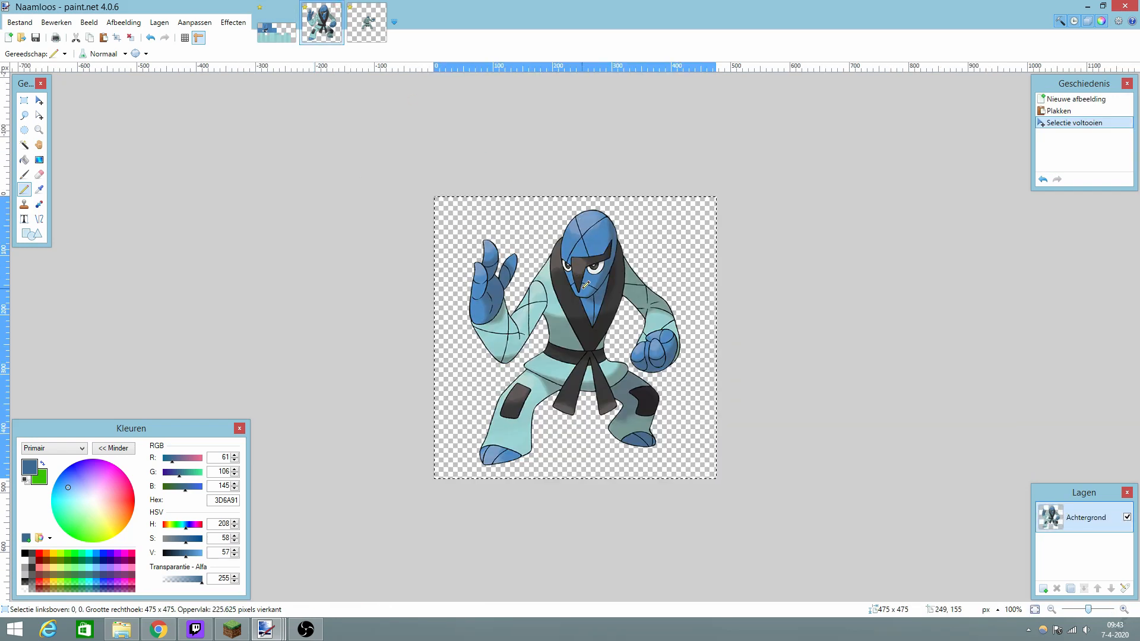
click(274, 26)
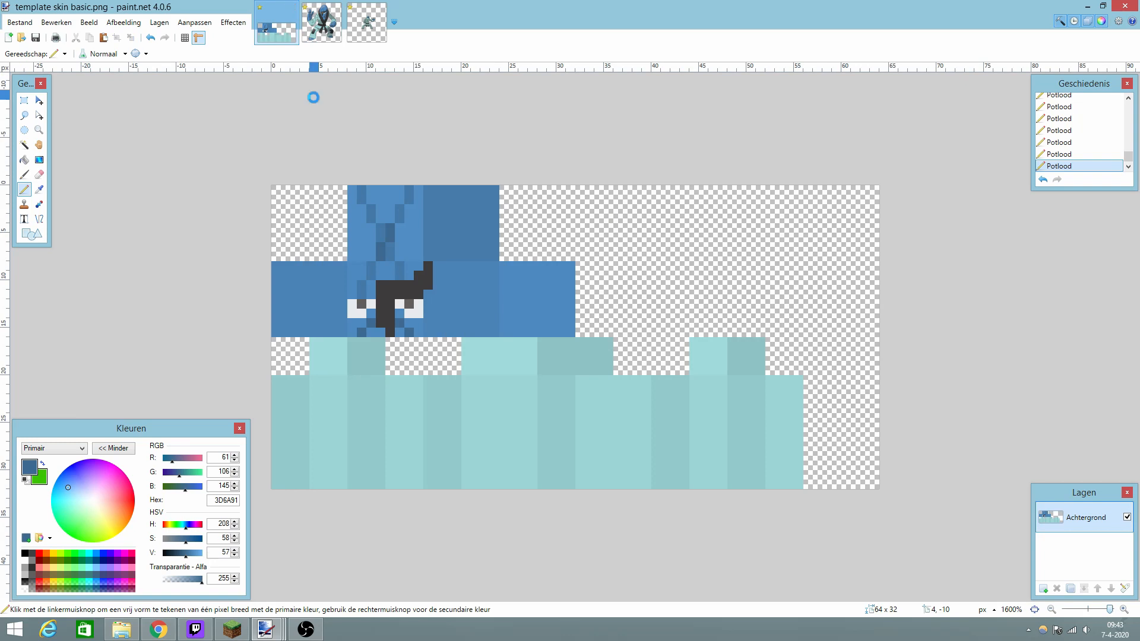
key(ctrl+z)
key(ctrl+z)
key(ctrl+z)
key(ctrl+z)
Draw one 3D6A91 pixel on each side of the nose stripe in the face's lowest row and check both Sawk references.
click(375, 333)
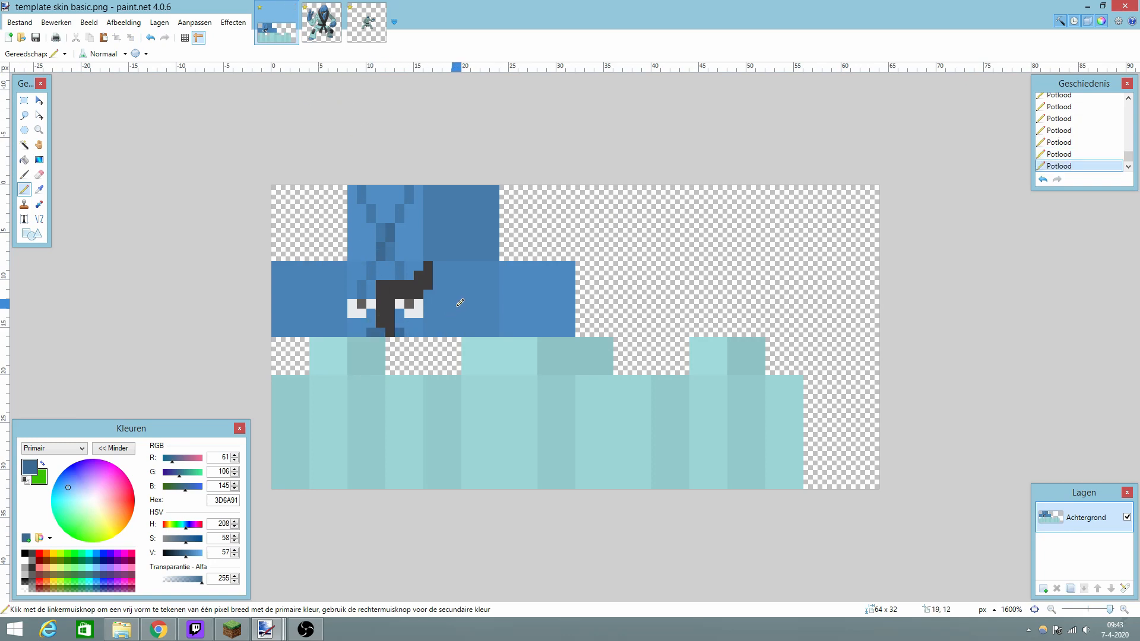
click(324, 34)
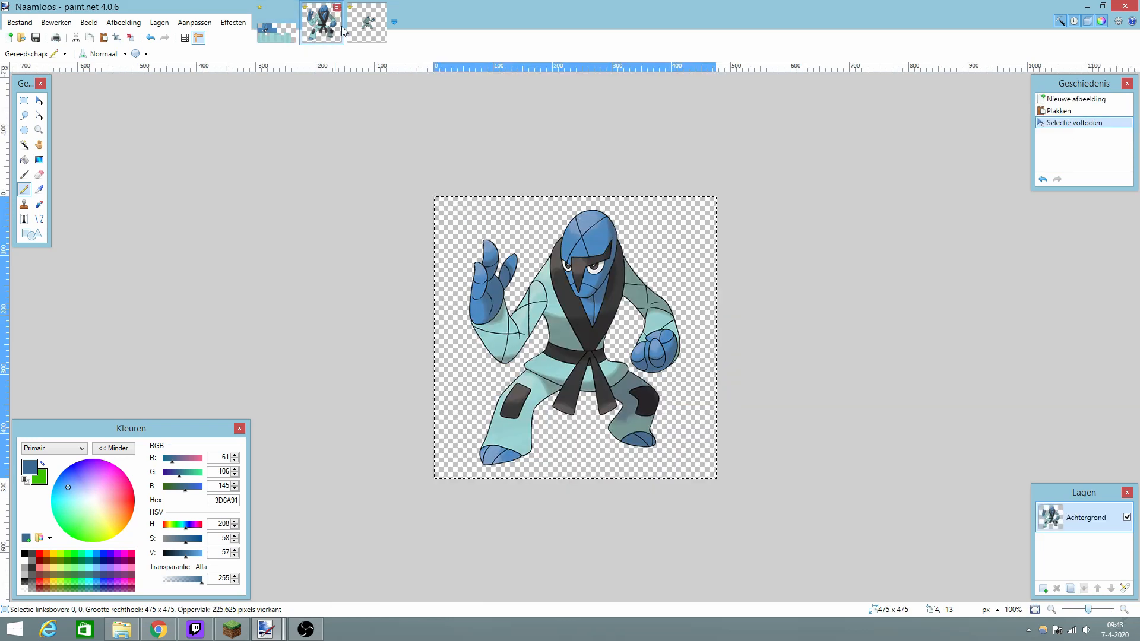
click(352, 28)
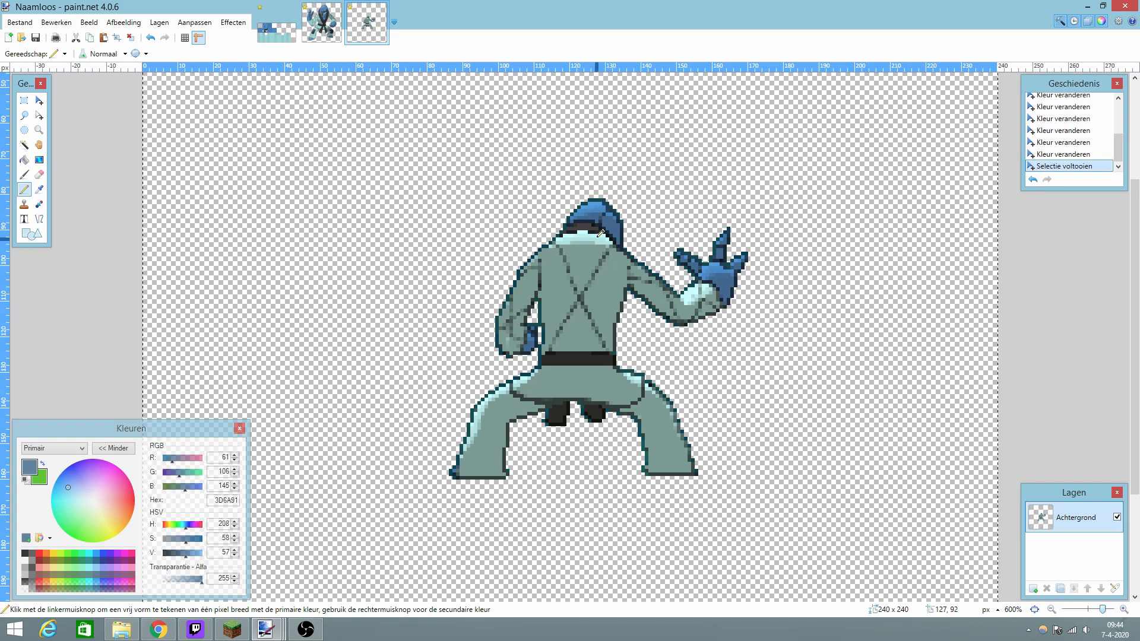
click(323, 16)
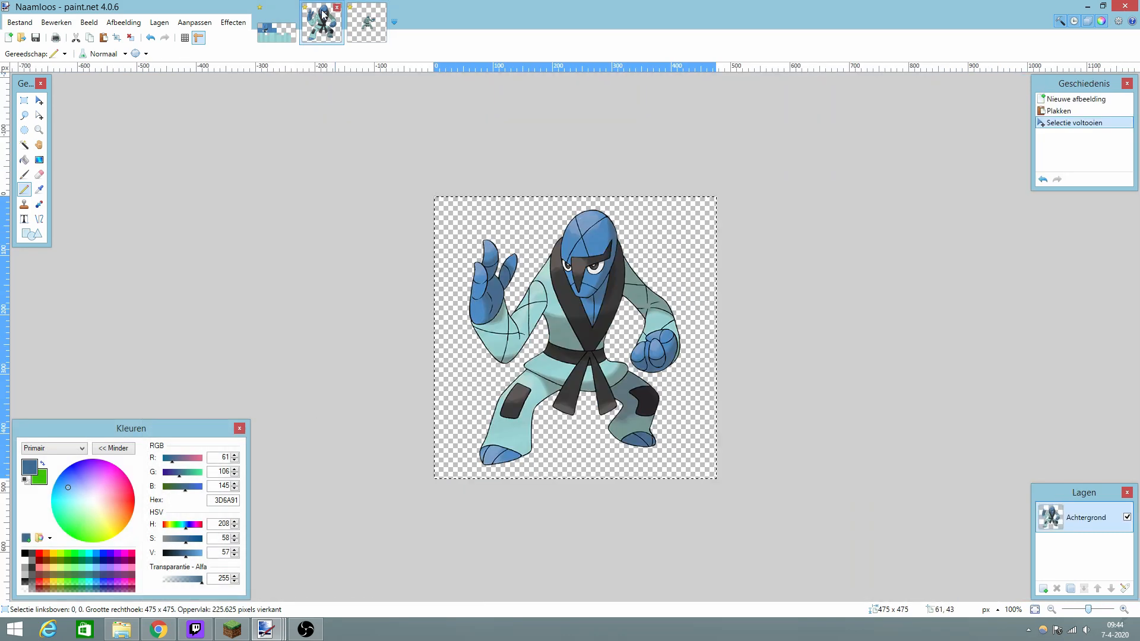
click(287, 32)
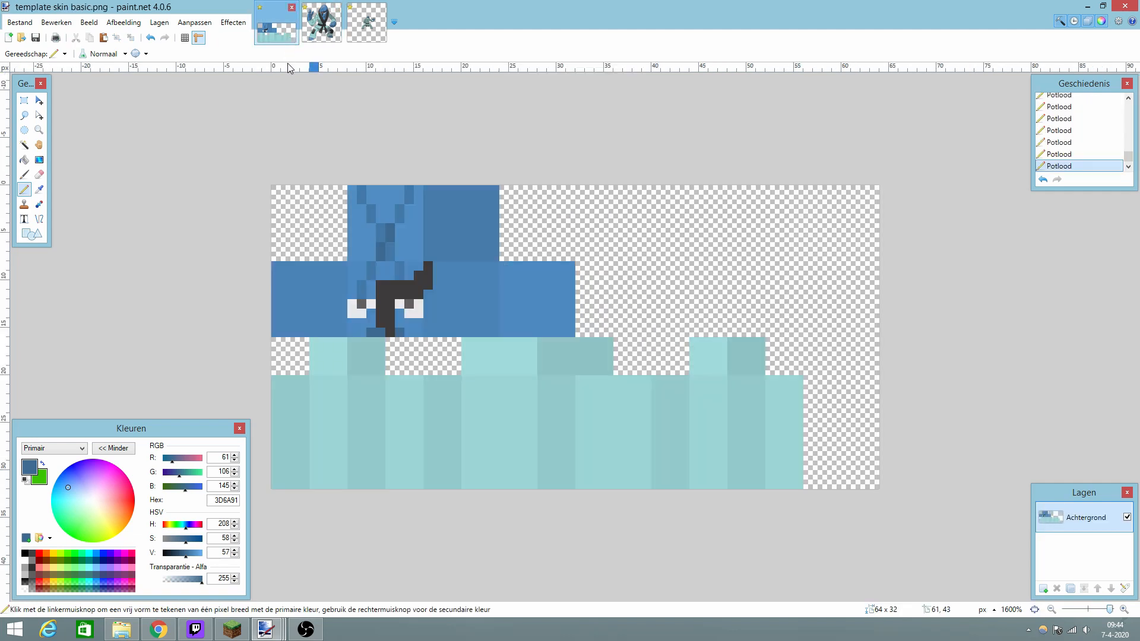
Sample the 4579A8 blue from the line on the head's top face as the primary colour for the Pencil tool.
click(39, 189)
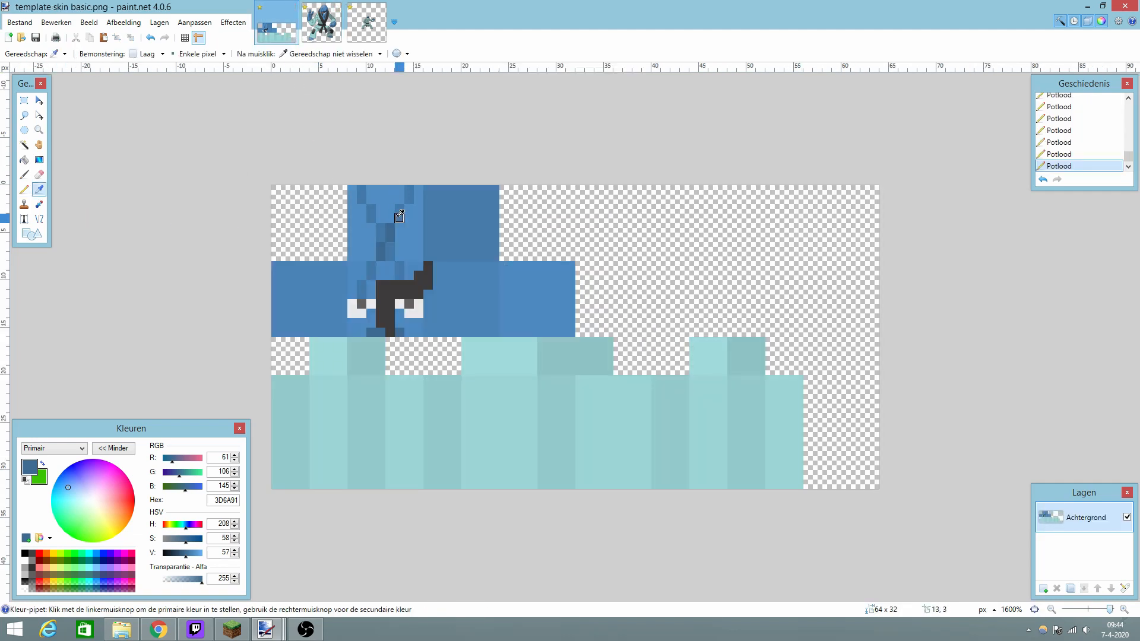
click(408, 198)
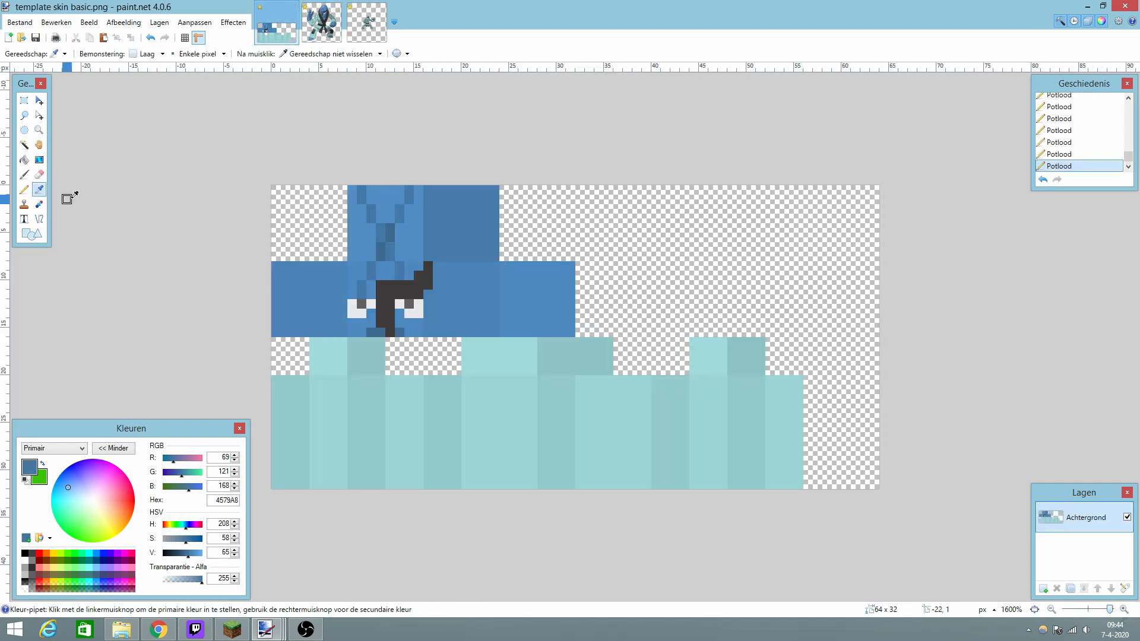
click(24, 191)
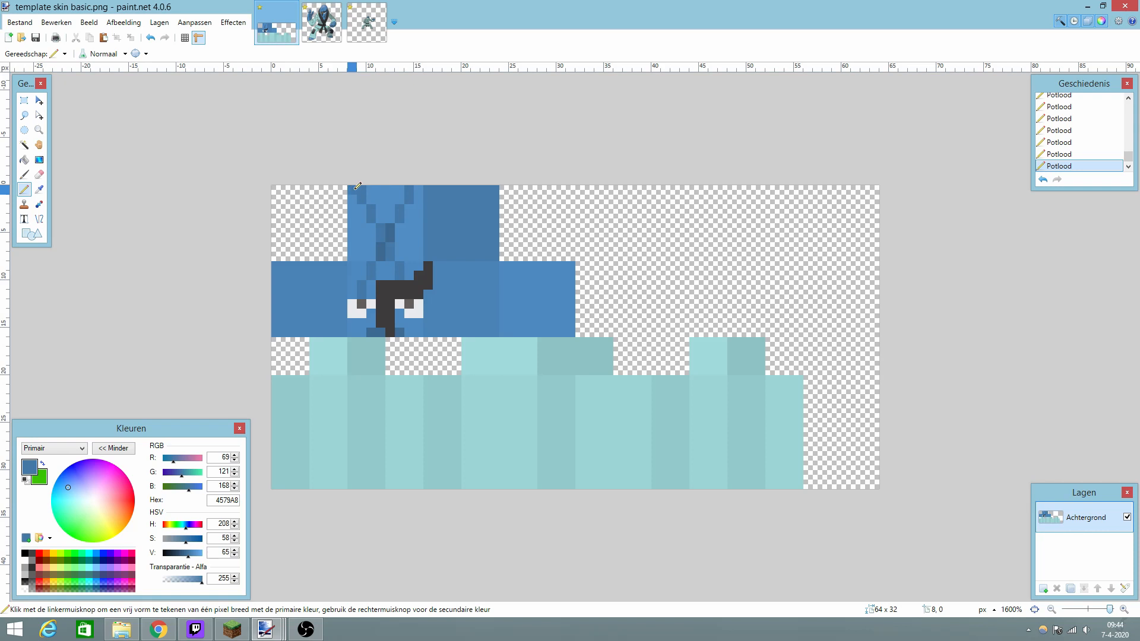
Try single 4579A8 pixels at different spots along the upper edge of the head's back face and undo them.
key(ctrl+z)
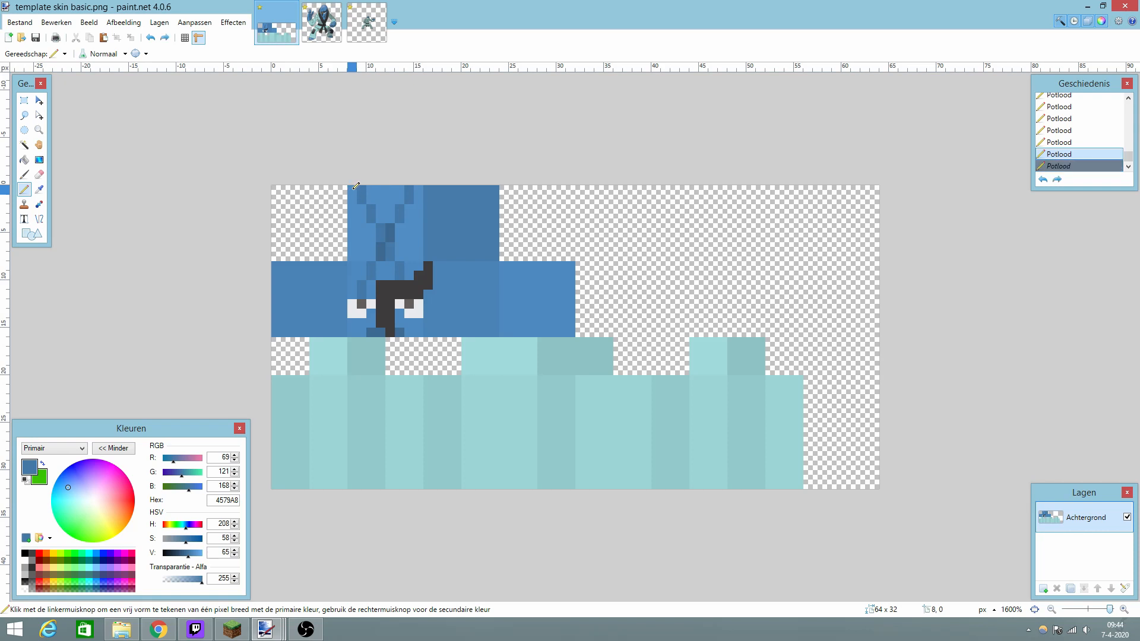
click(561, 263)
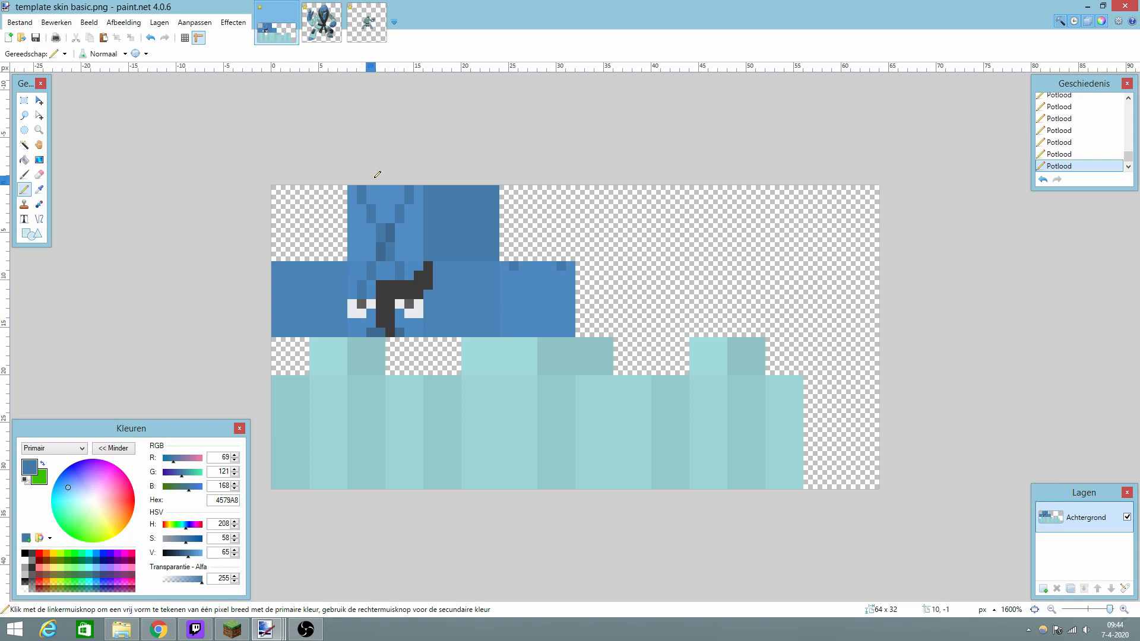
key(ctrl+z)
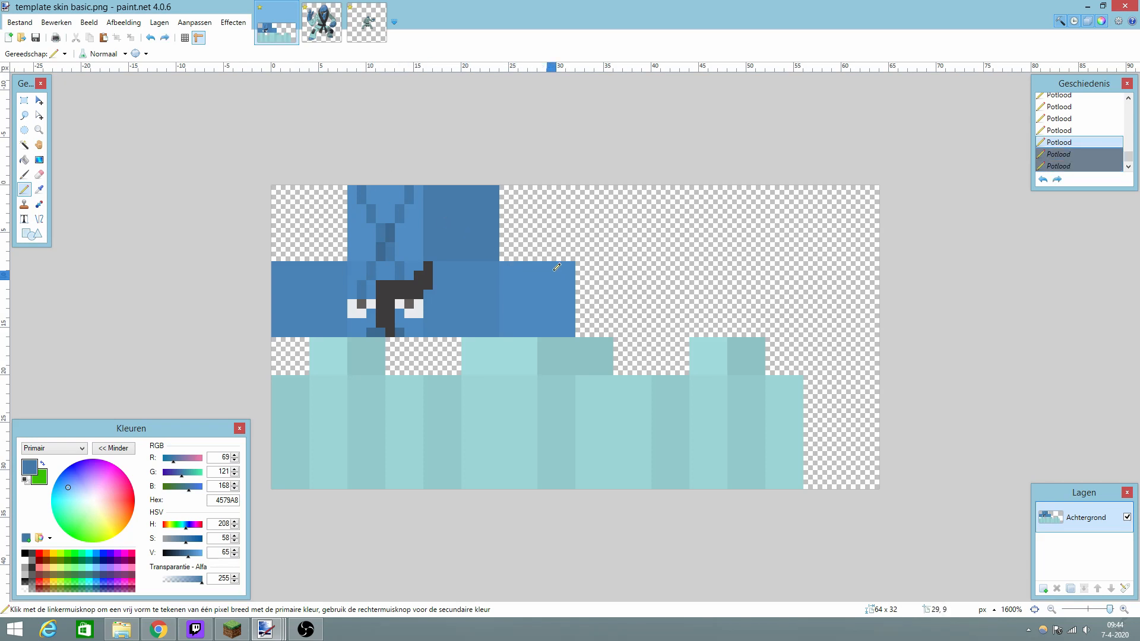
click(551, 267)
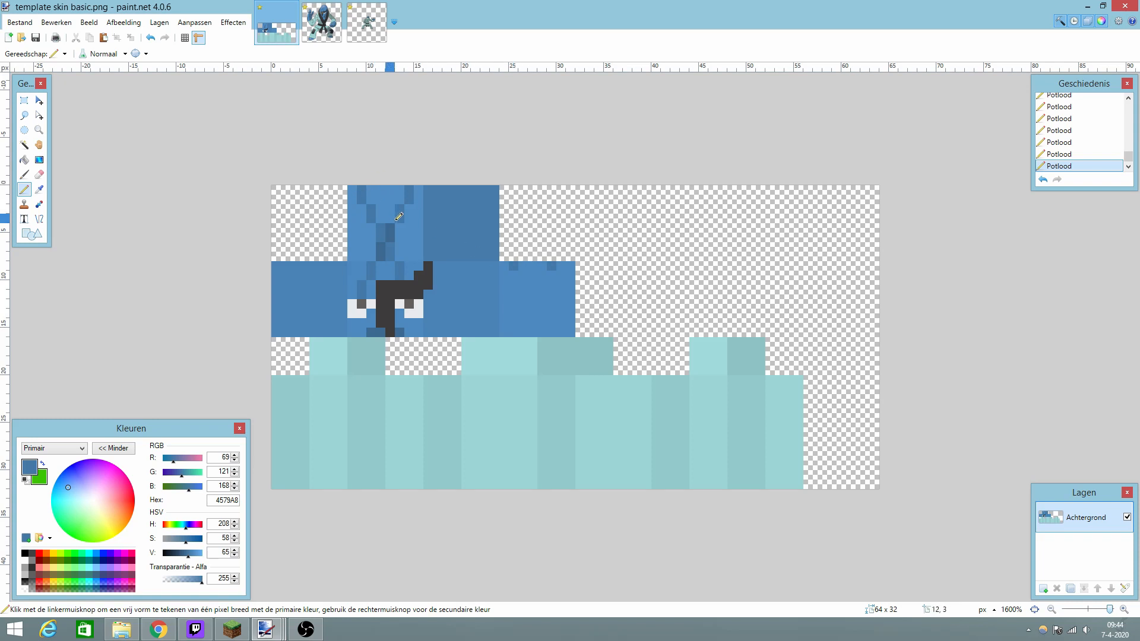
key(ctrl+z)
click(514, 267)
key(ctrl+z)
click(523, 266)
key(ctrl+z)
key(ctrl+z)
Draw two full-height vertical lines in 4579A8 on the head's back face, each one pixel in from a side edge.
click(561, 267)
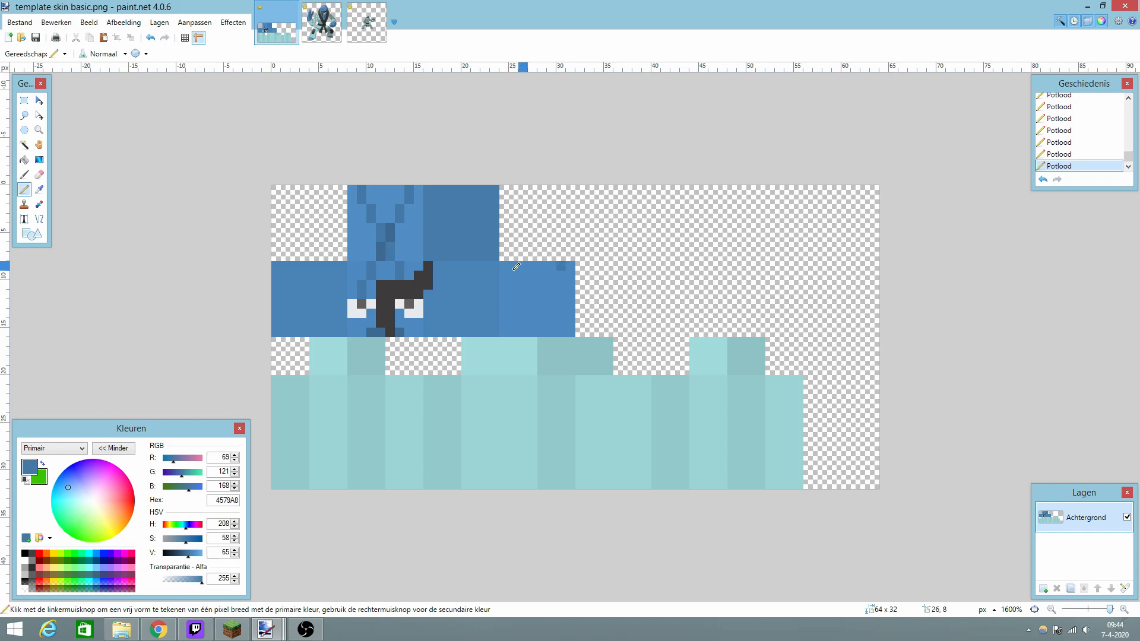
click(514, 266)
drag(515, 270, 514, 336)
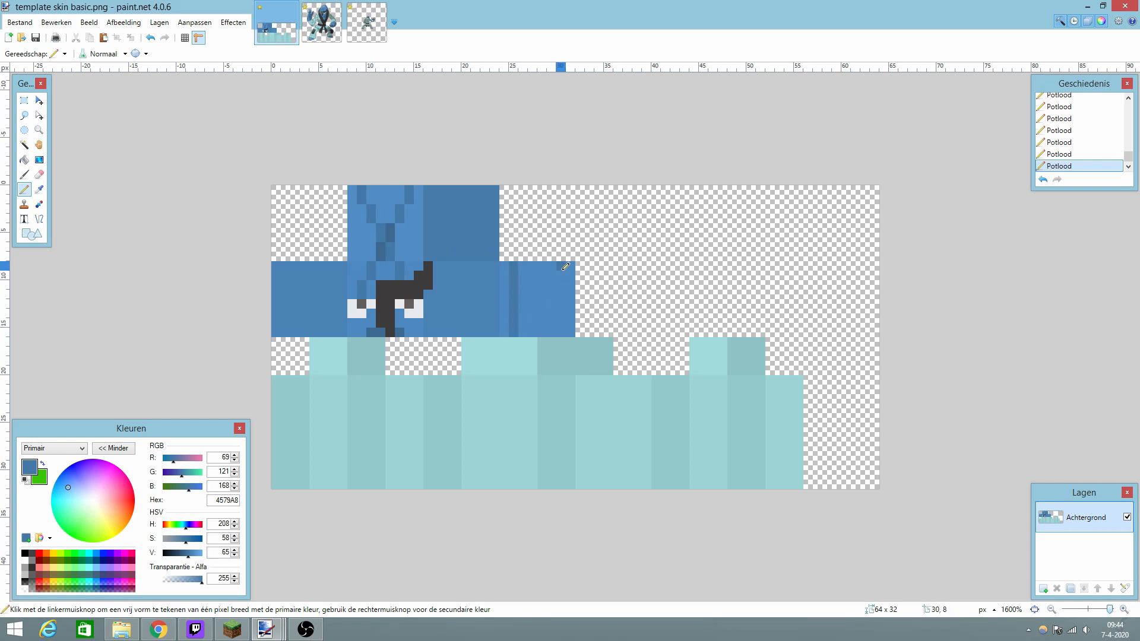
drag(564, 267, 566, 327)
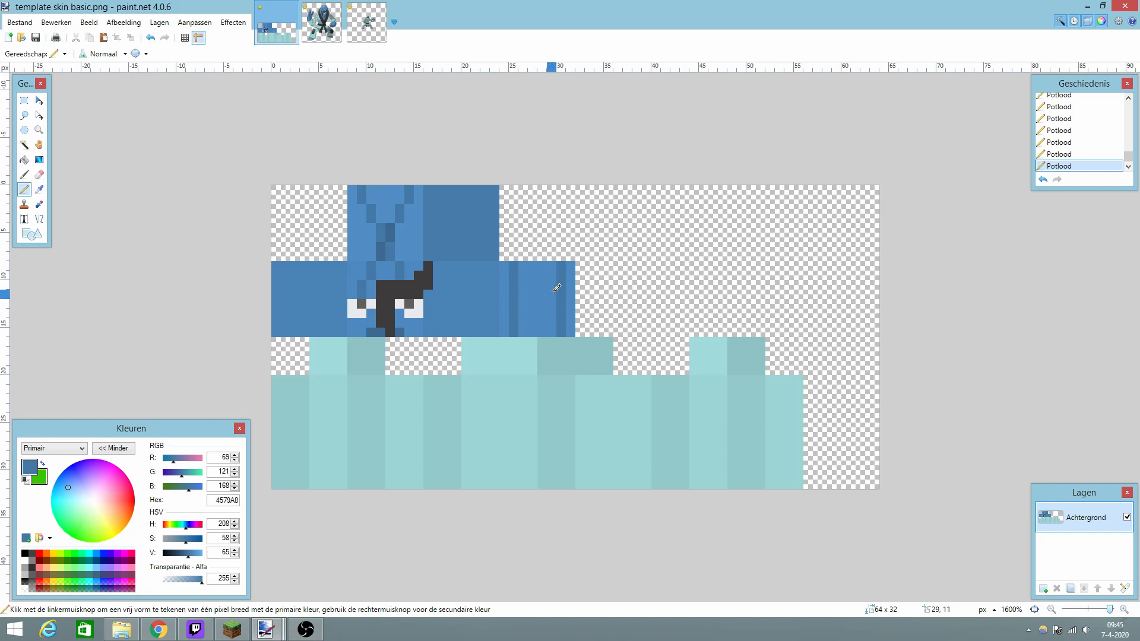
Check the Sawk references and sample the eyebrow's dark grey 3D3B3C as both the primary and secondary colour.
click(322, 22)
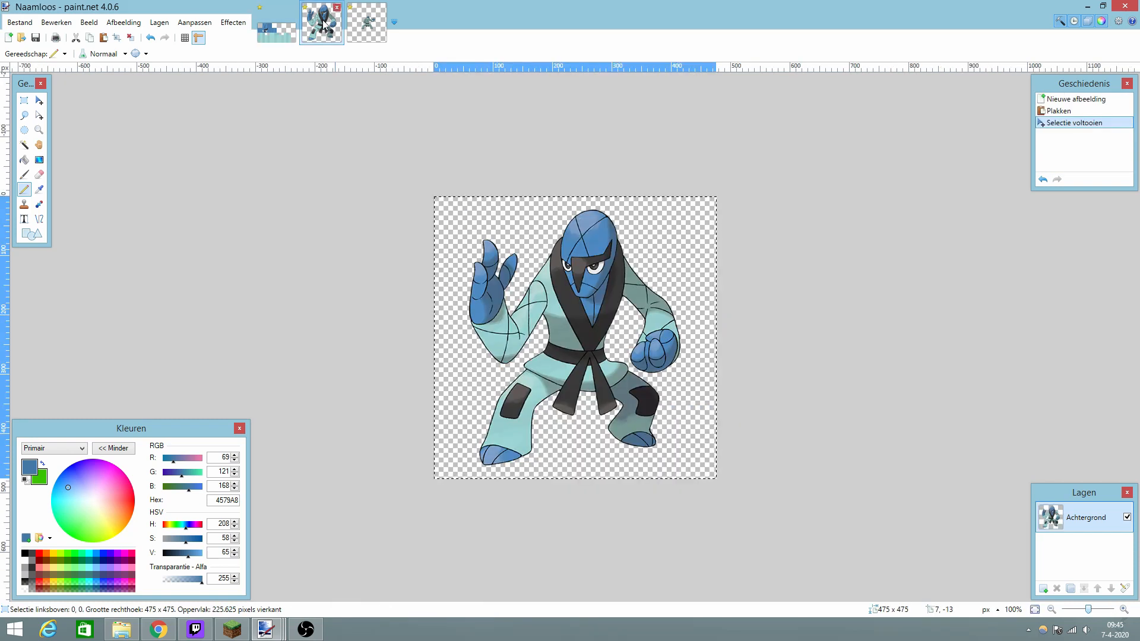
click(365, 25)
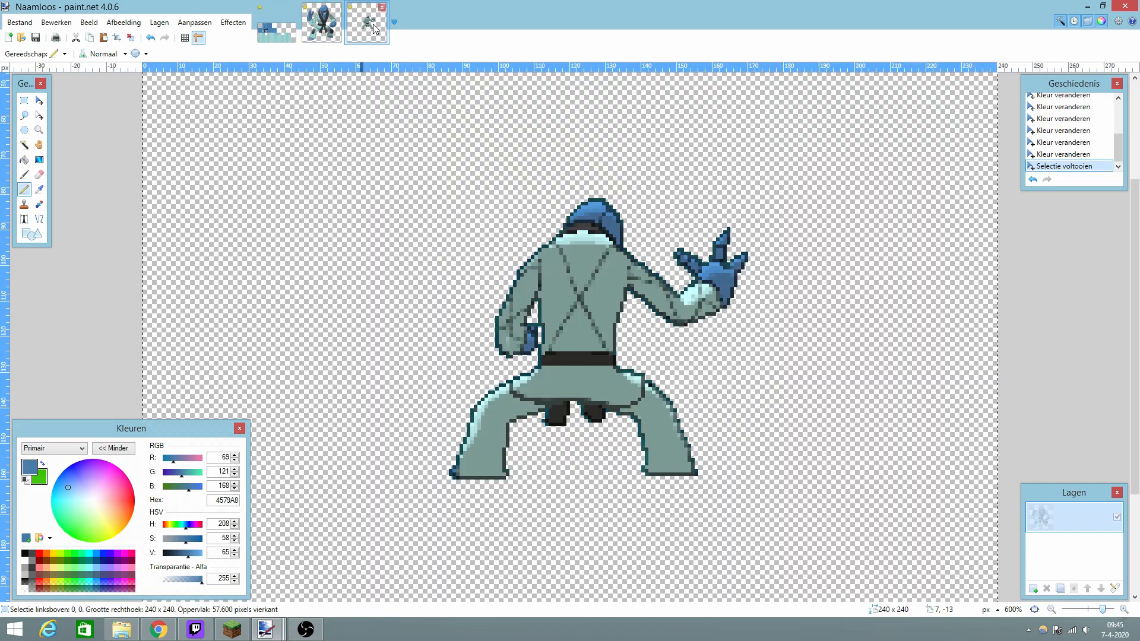
click(274, 36)
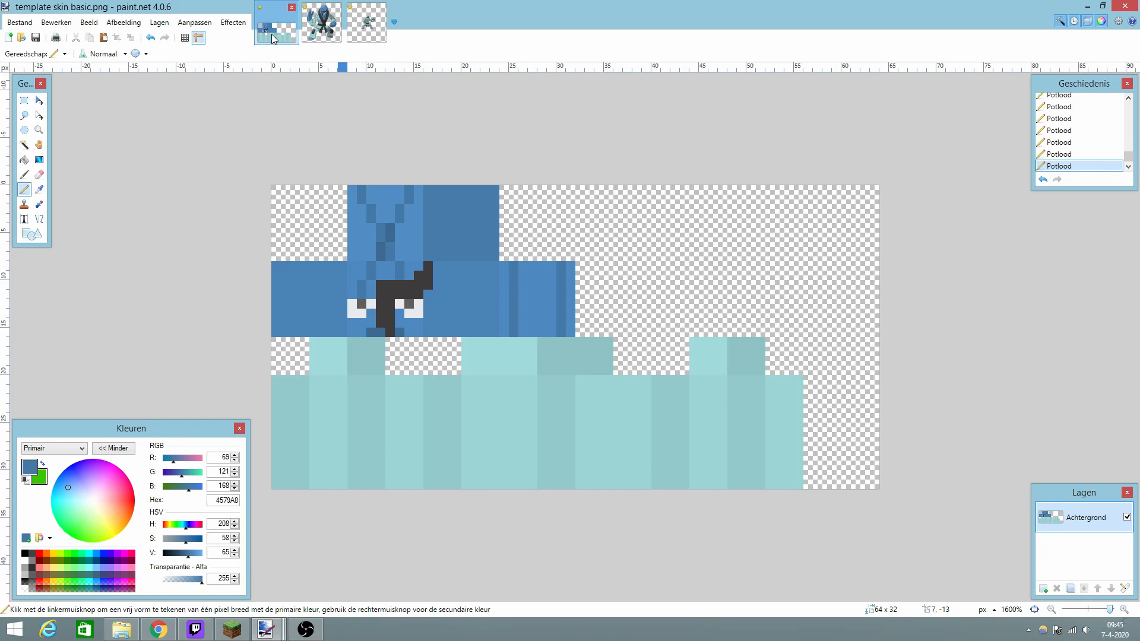
key(k)
click(381, 288)
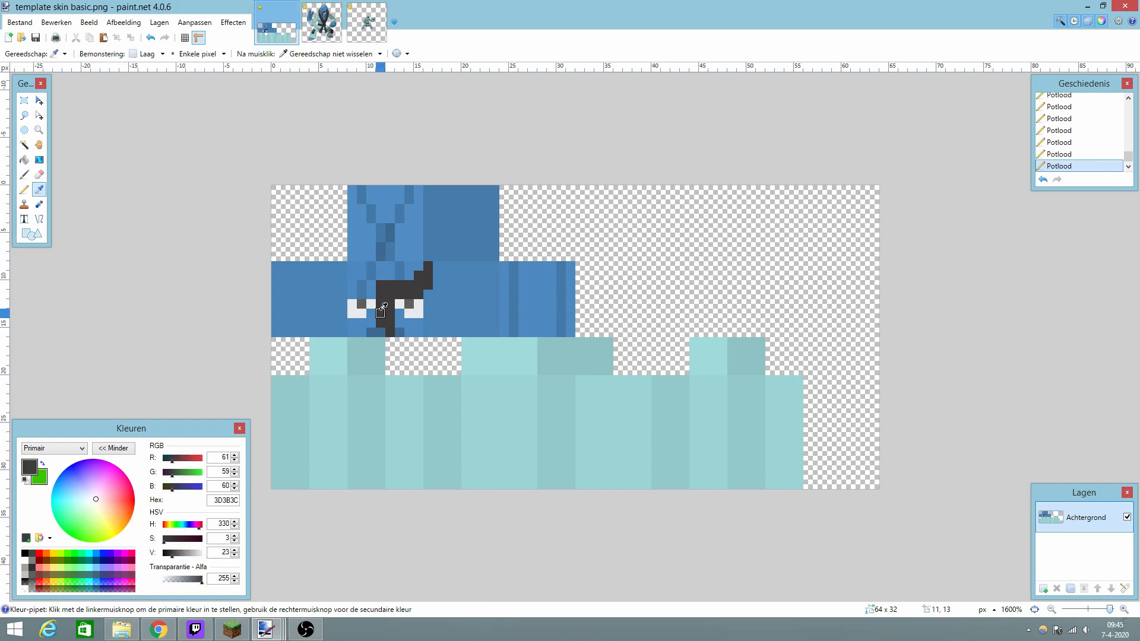
right_click(389, 293)
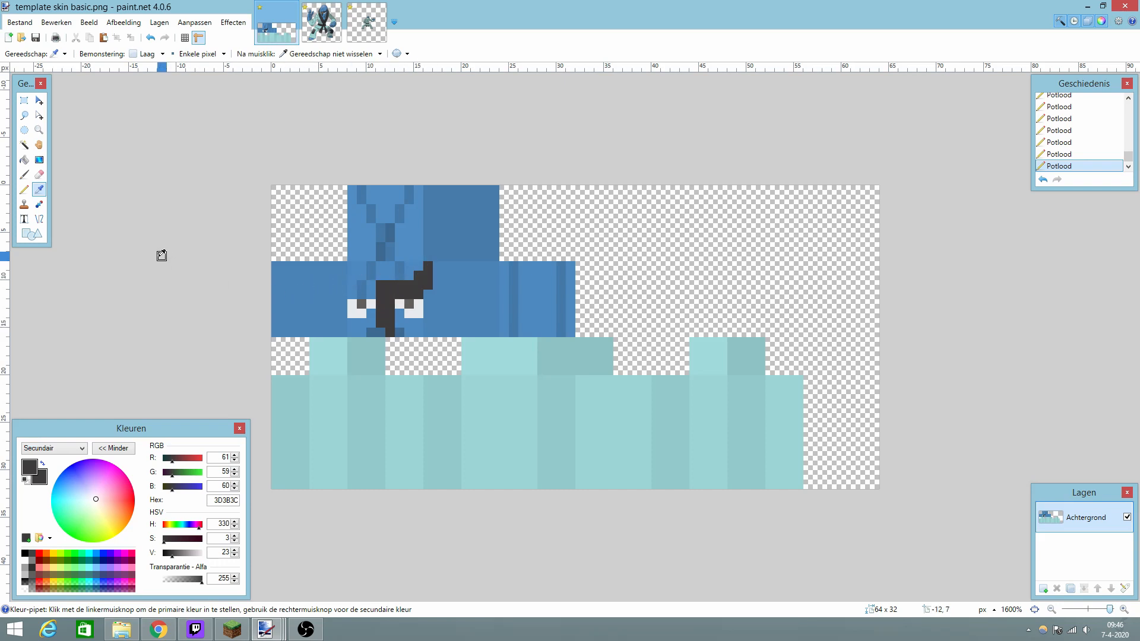
click(321, 24)
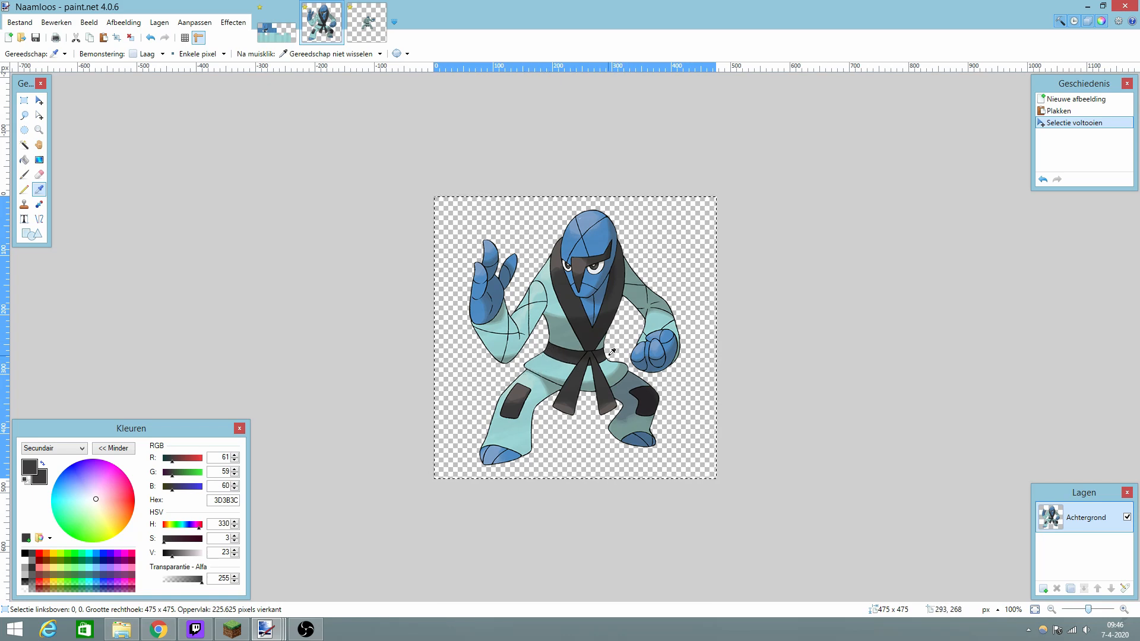
click(267, 36)
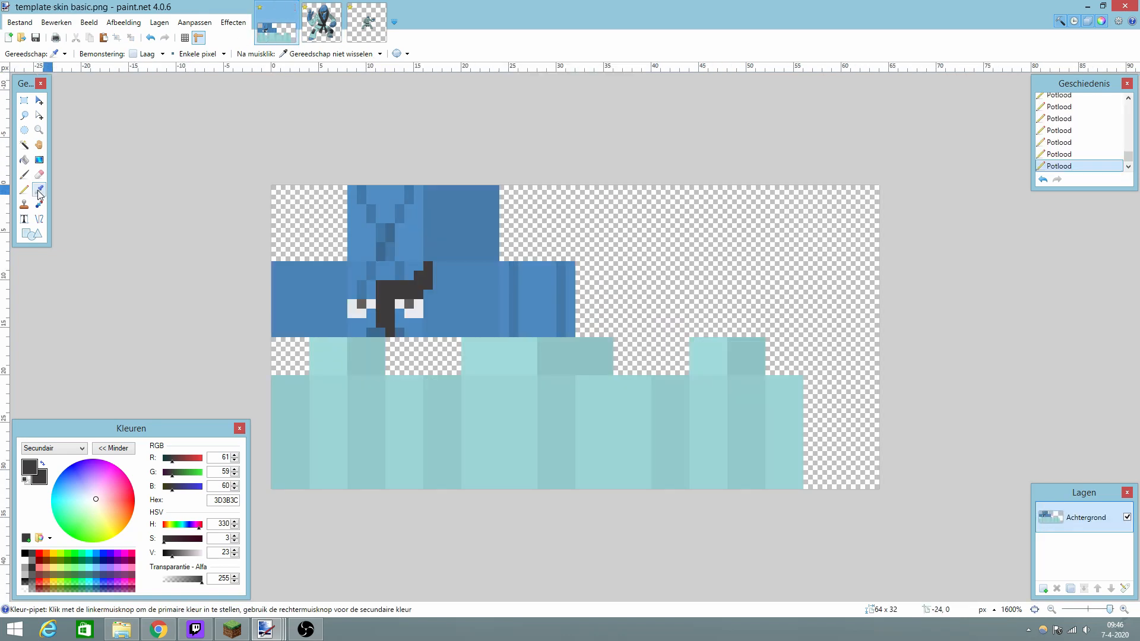
Draw a full-width belt two pixels high in 3D3B3C with the Pencil near the lower edge of the torso's front face, checking the Sawk reference.
key(p)
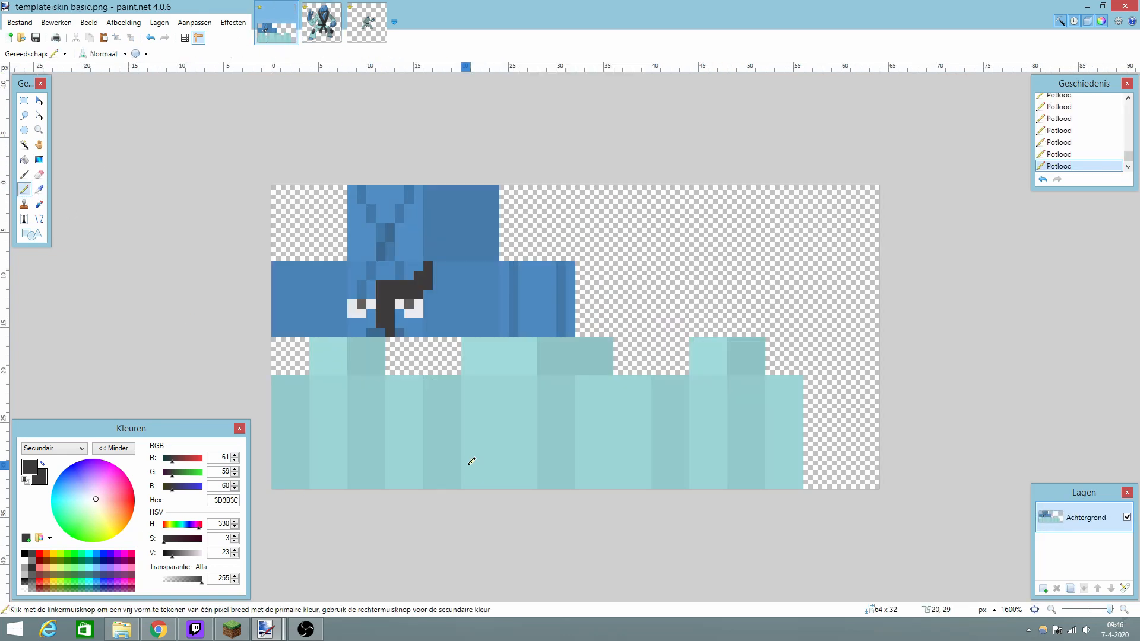
mouse_move(468, 465)
mouse_down()
mouse_move(472, 454)
mouse_move(537, 452)
mouse_move(473, 461)
mouse_up()
click(321, 22)
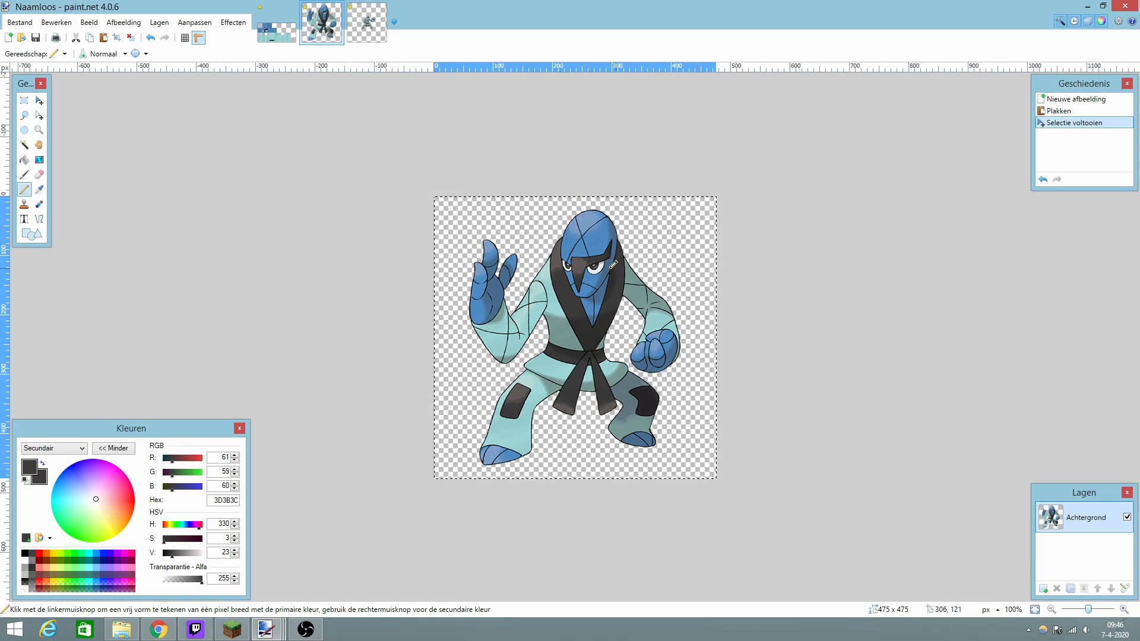
click(286, 34)
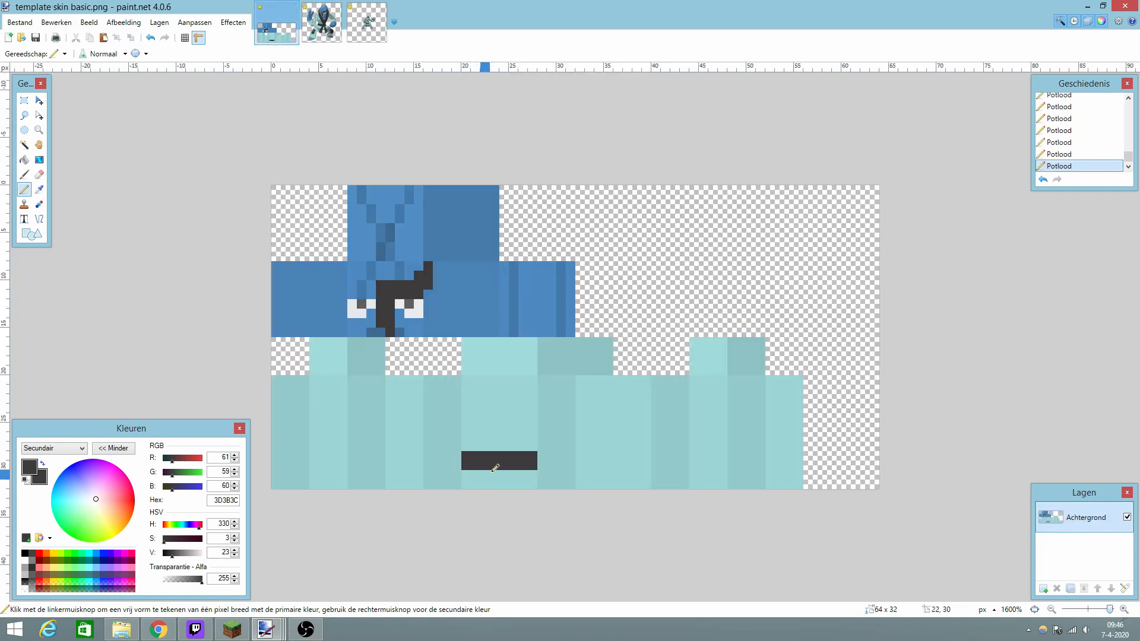
Draw a two-pixel-wide dark strip up from the belt and split it into two stepped lapels reaching the front face's upper edge.
click(505, 447)
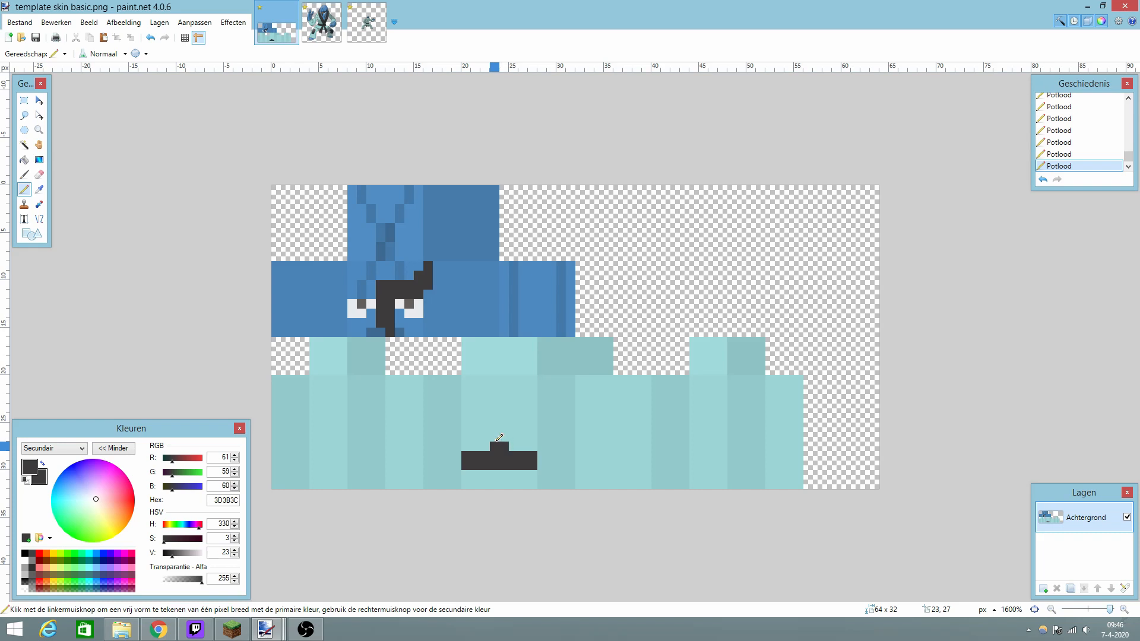
click(495, 428)
click(504, 425)
mouse_move(517, 417)
mouse_down()
mouse_move(514, 397)
mouse_move(486, 397)
mouse_up()
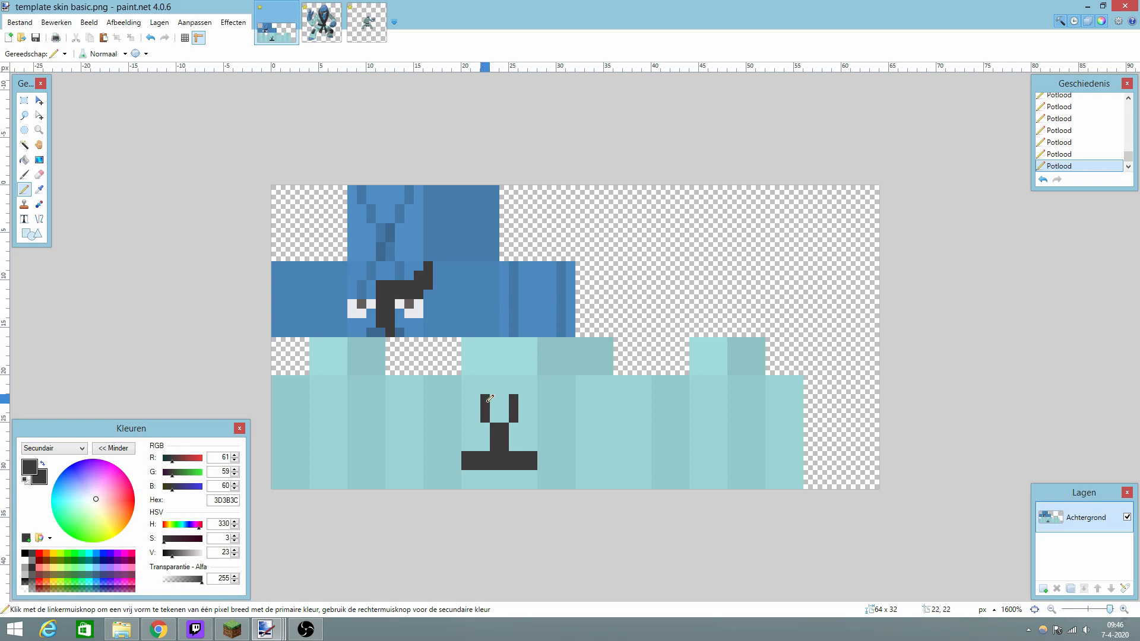
click(475, 380)
click(523, 380)
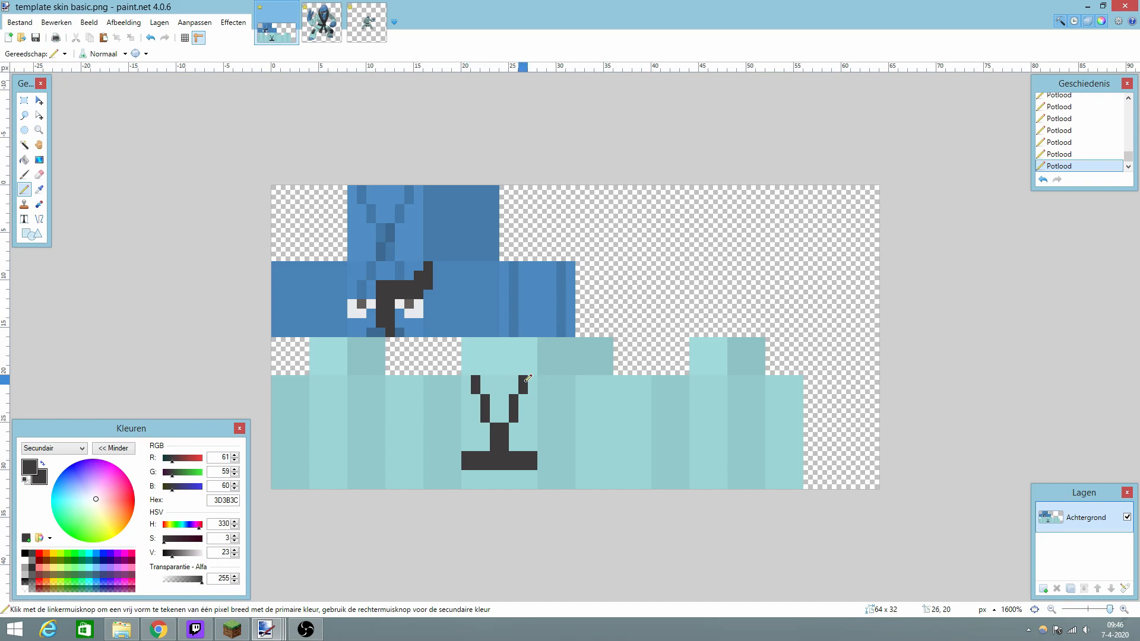
Check the Sawk reference and extend both dark lapels across the torso's top face, stepping outward to its side edges.
click(476, 368)
click(526, 368)
click(321, 24)
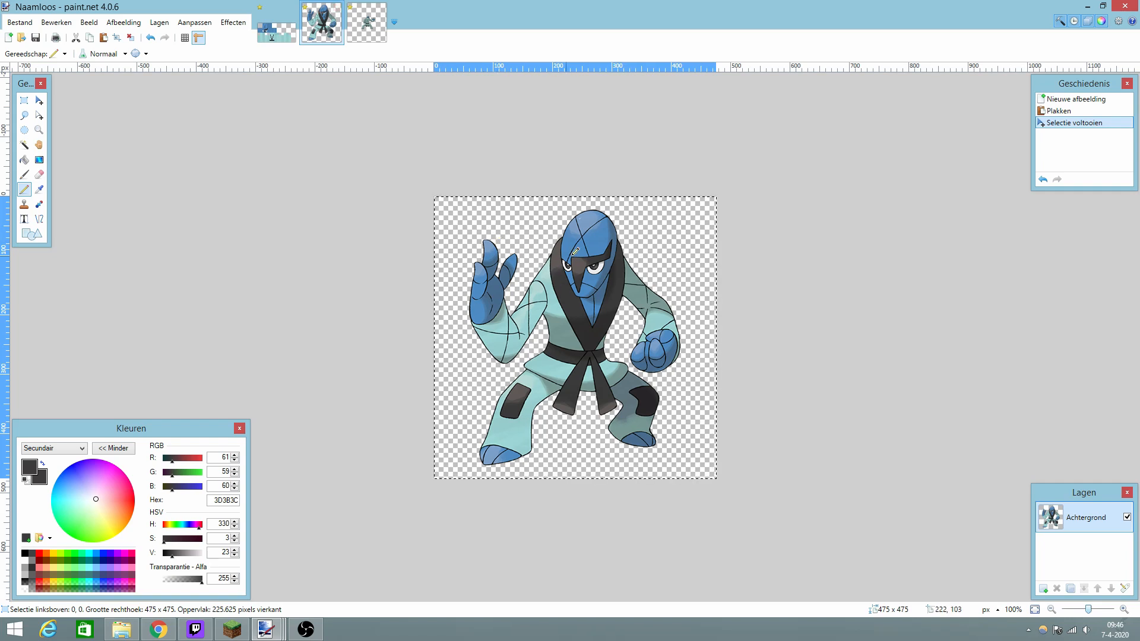
click(276, 24)
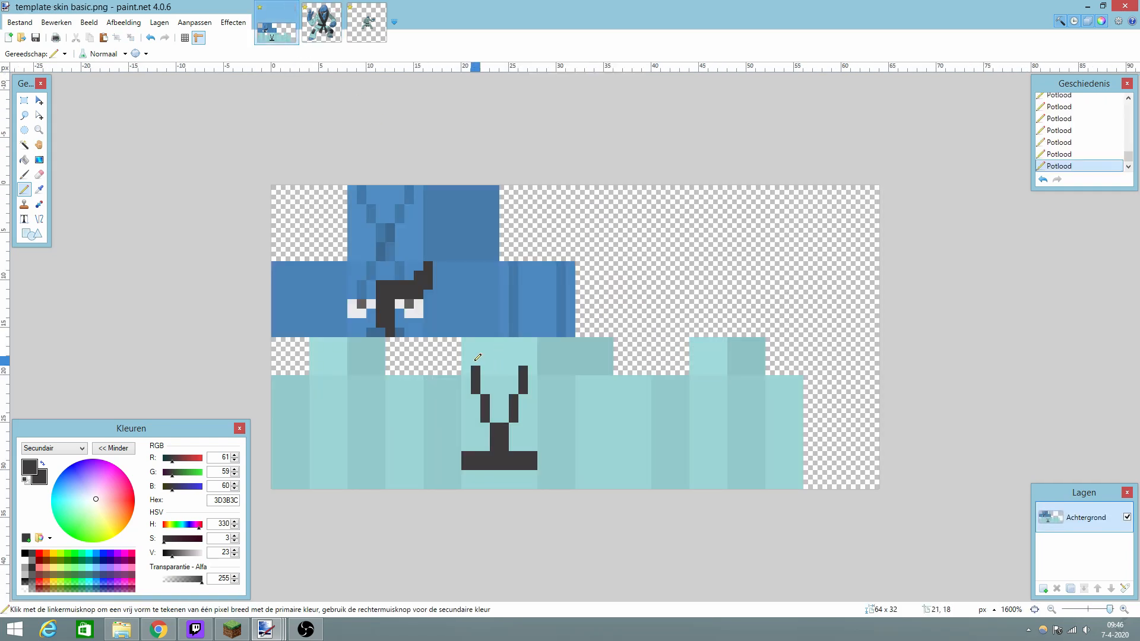
drag(472, 354, 466, 342)
drag(532, 357, 532, 340)
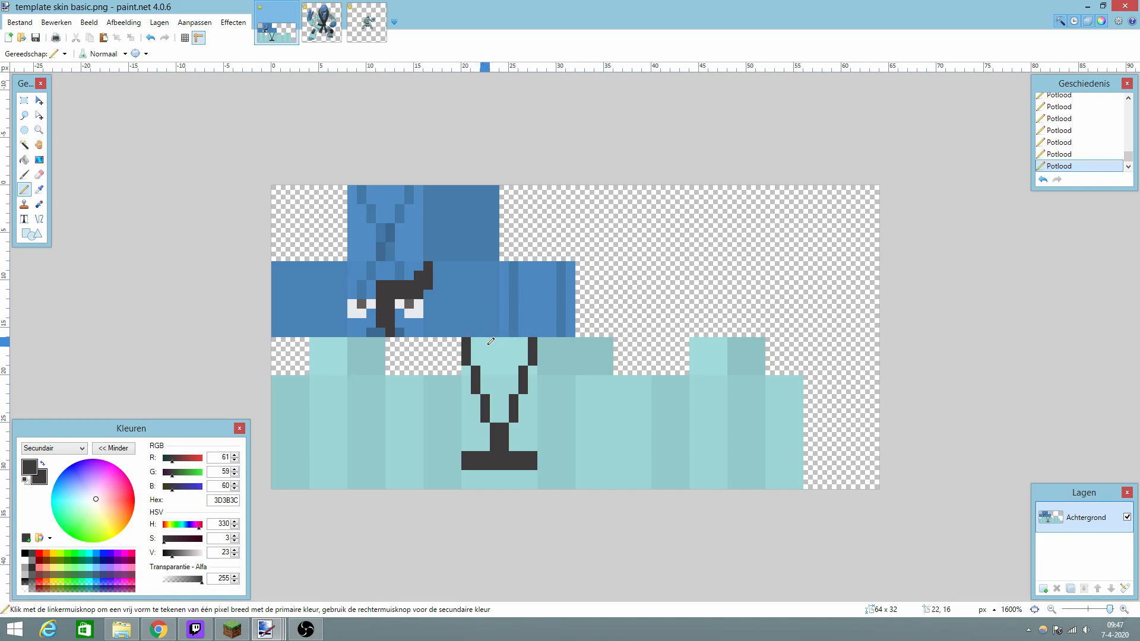
Draw the dark collar on the torso's back face: a full-width upper row with a second row inset one pixel per side.
click(646, 380)
click(590, 380)
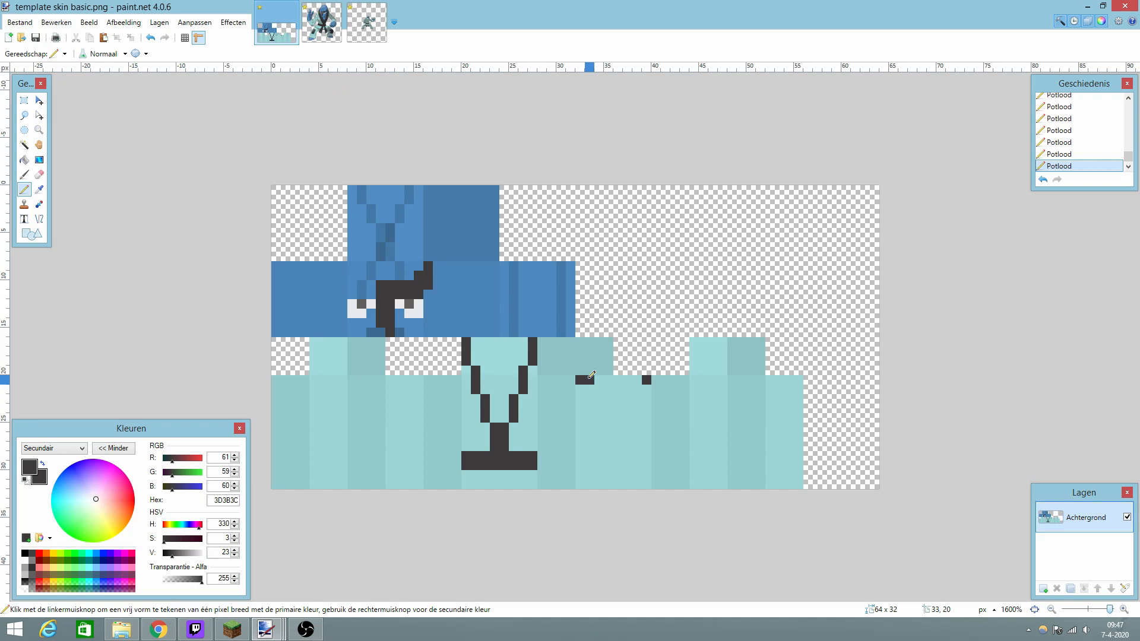
mouse_move(590, 379)
mouse_down()
mouse_move(637, 378)
mouse_move(589, 386)
mouse_move(641, 387)
mouse_up()
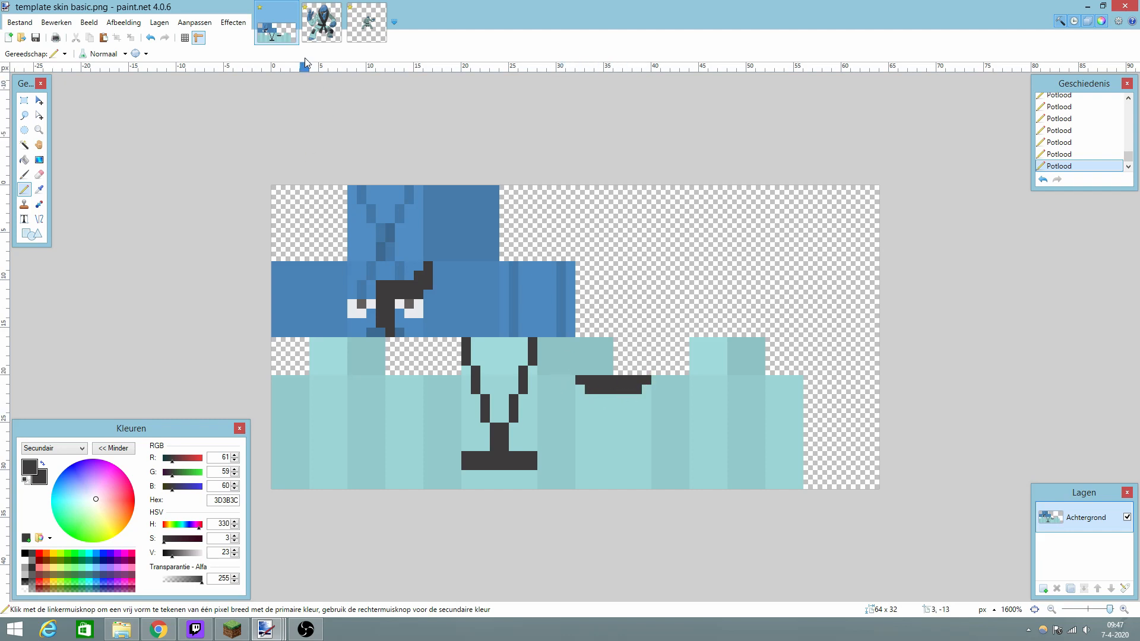
Compare the front and back Sawk references, thicken the left lapel along its outer side, and undo the last pencil mark.
click(322, 24)
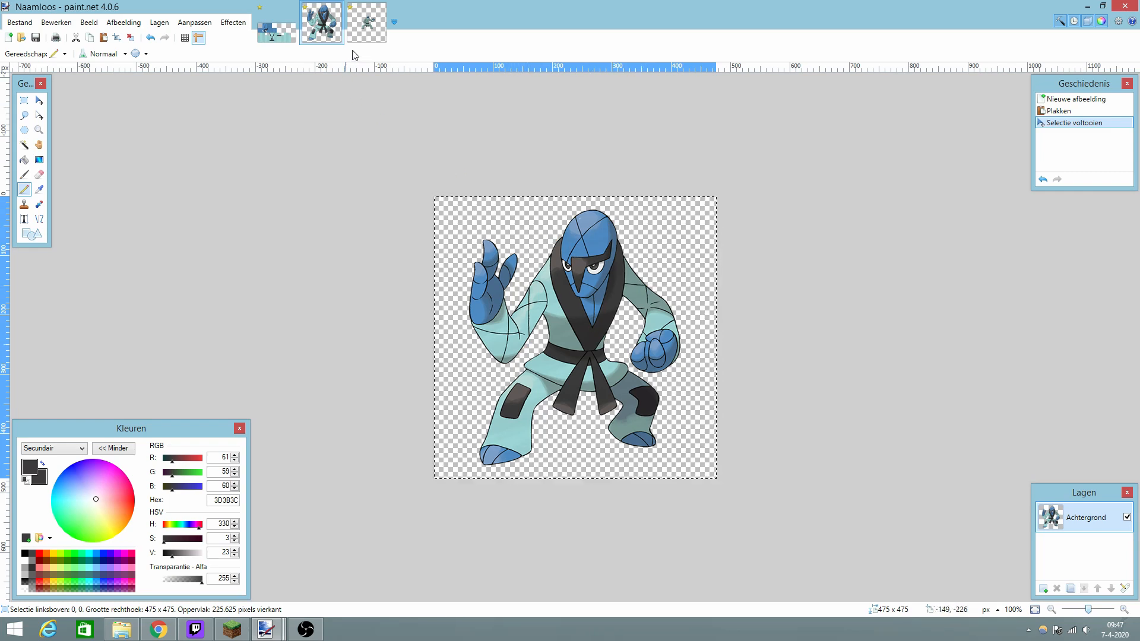
click(367, 22)
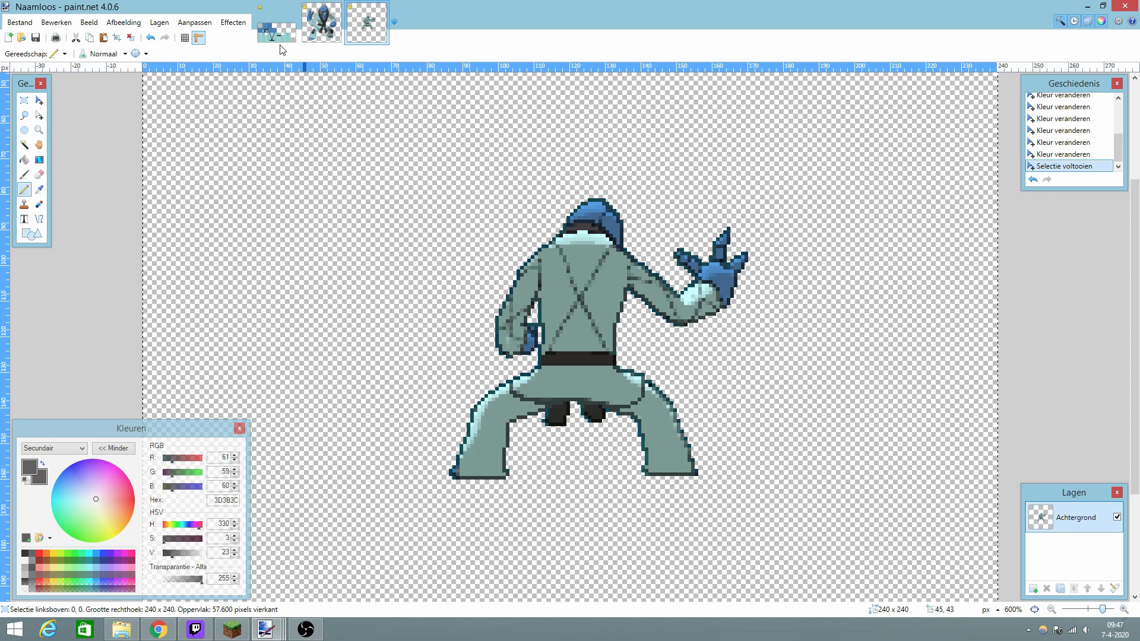
click(276, 33)
click(322, 24)
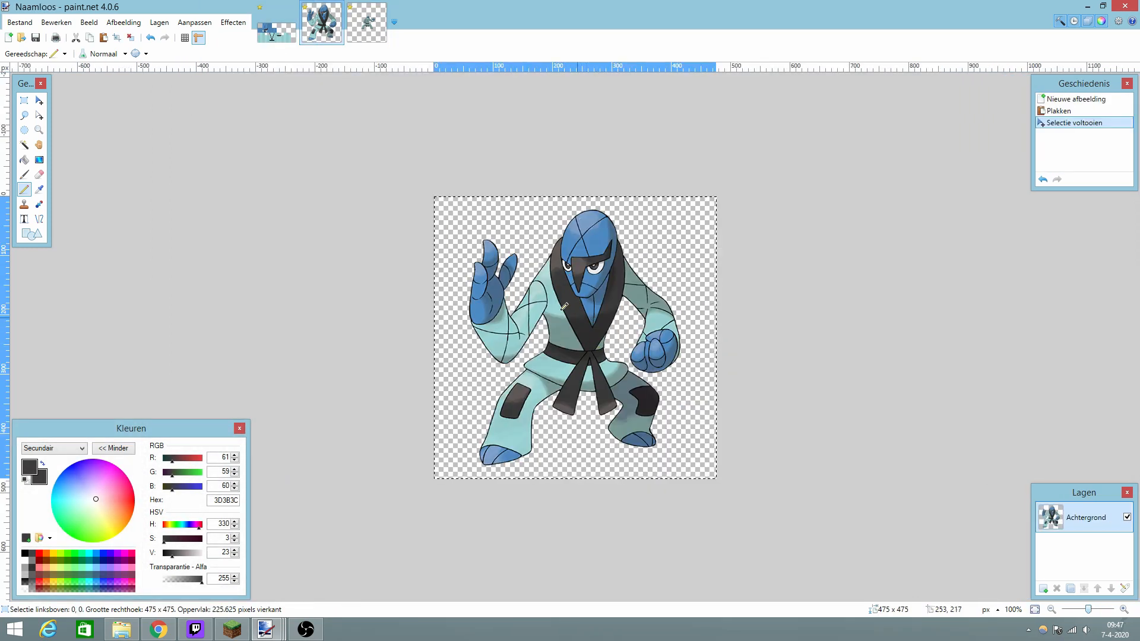
click(276, 28)
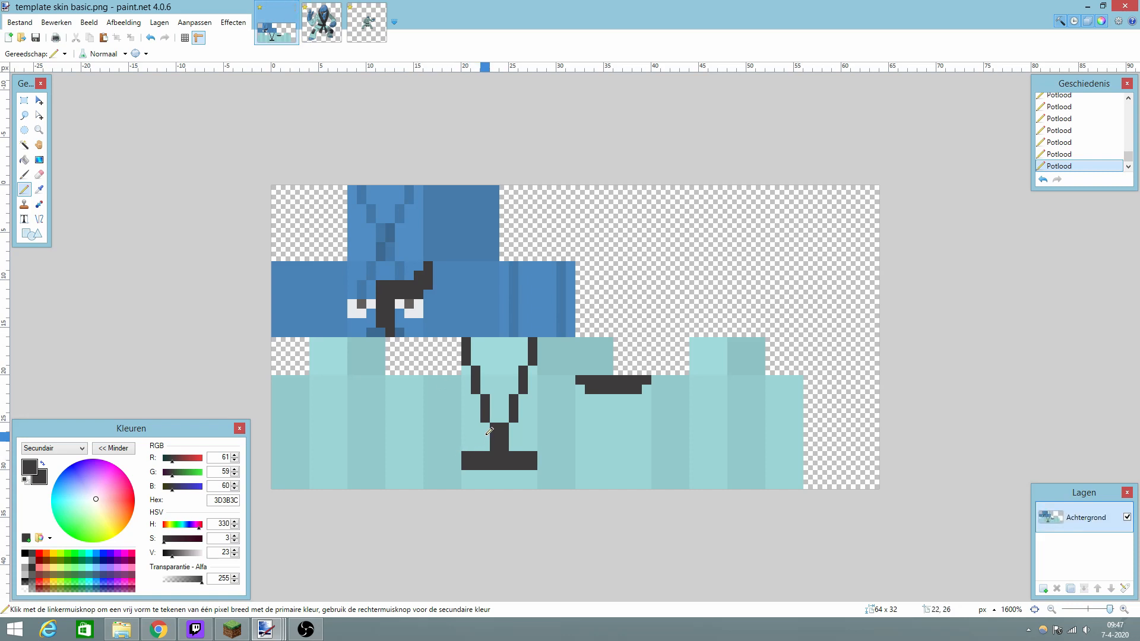
drag(484, 427, 466, 380)
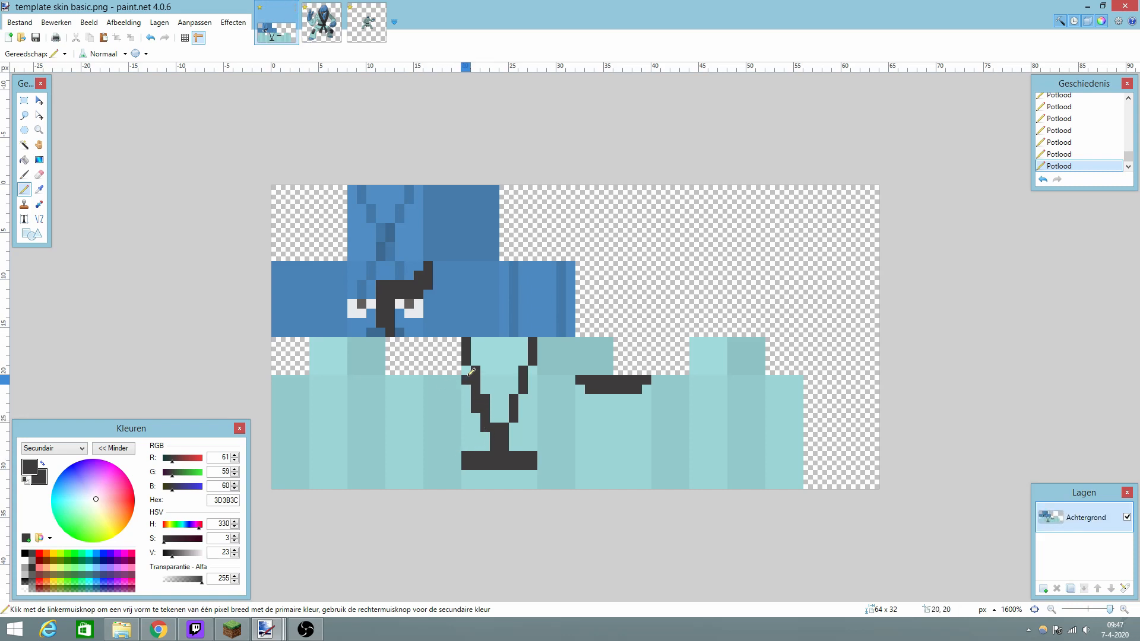
key(ctrl+z)
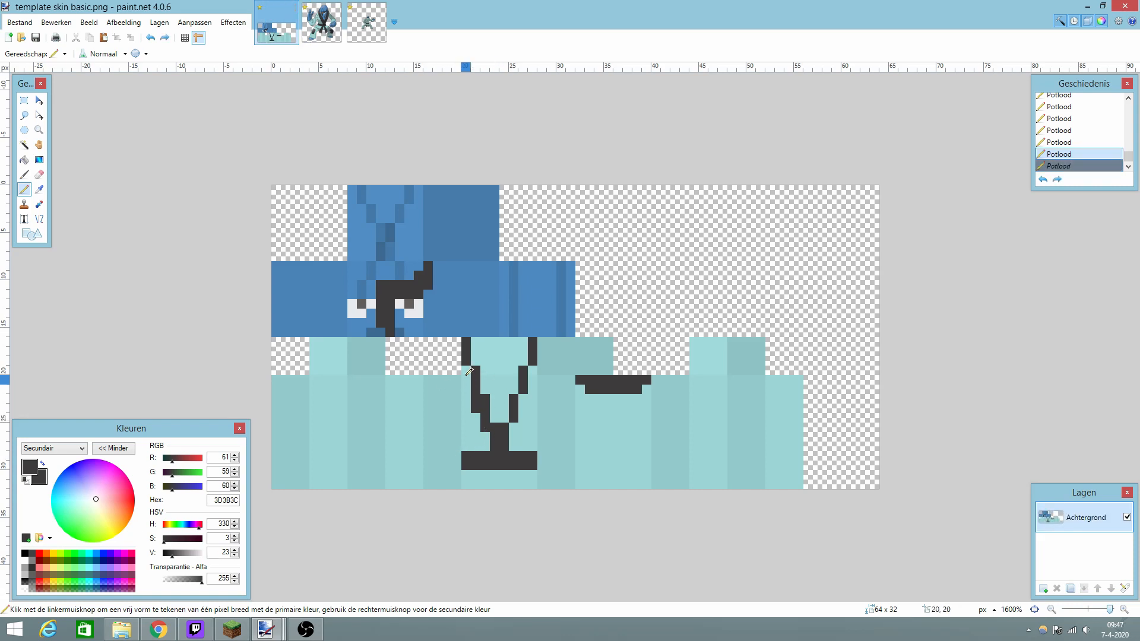
Undo the recent pencil strokes that widened the V-shaped collar on the torso front.
click(466, 371)
click(513, 428)
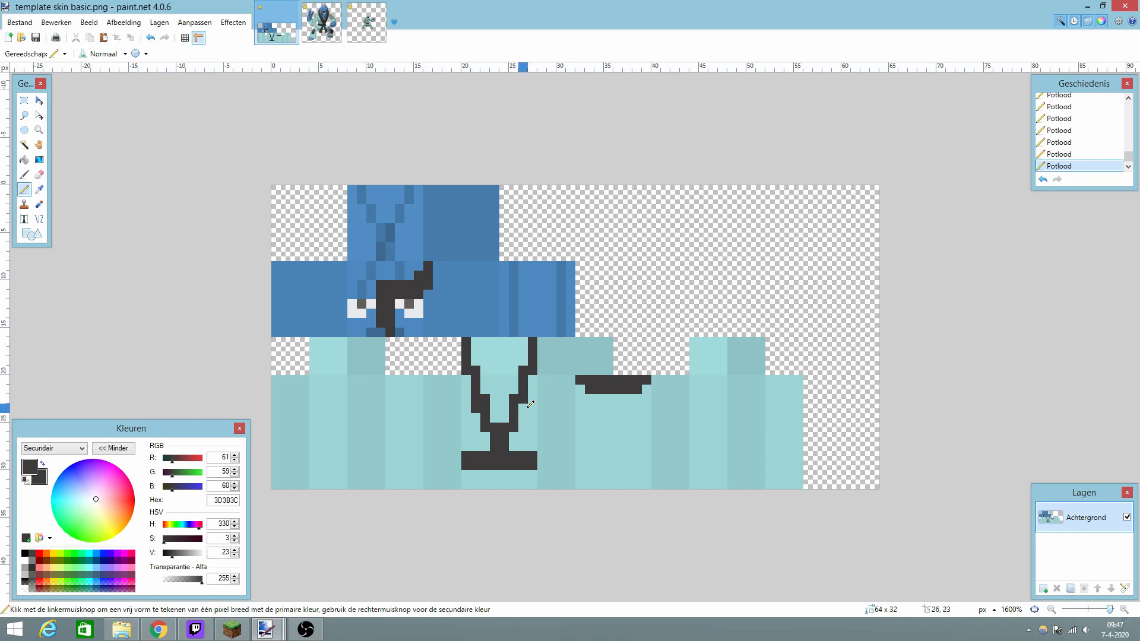
key(ctrl+z)
key(ctrl+z)
key(ctrl+z)
key(ctrl+z)
key(ctrl+z)
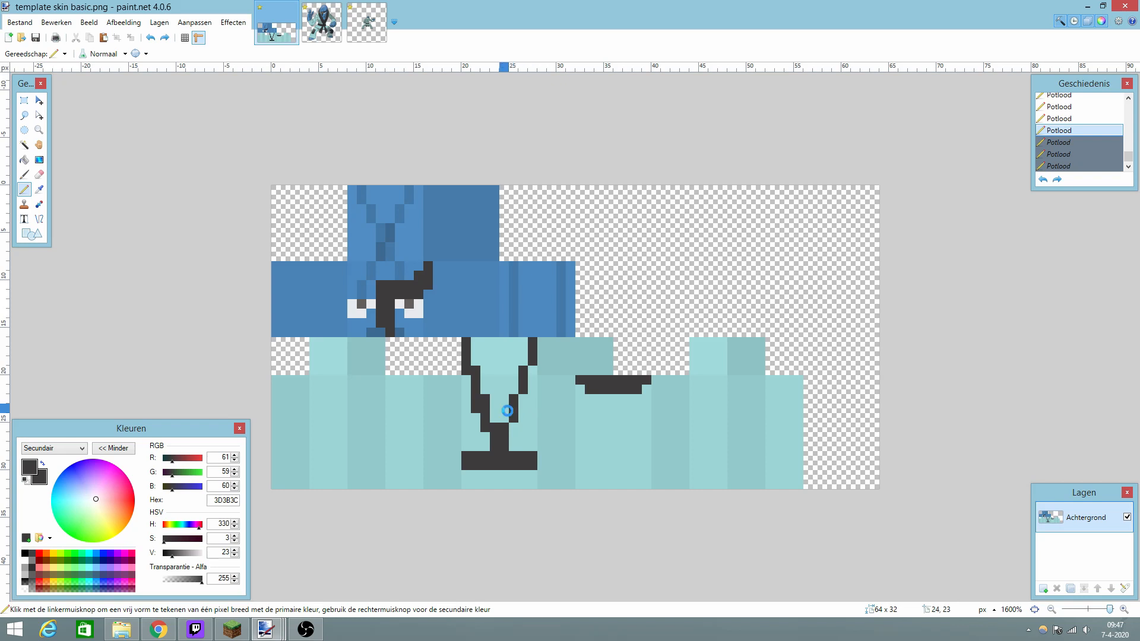
key(ctrl+z)
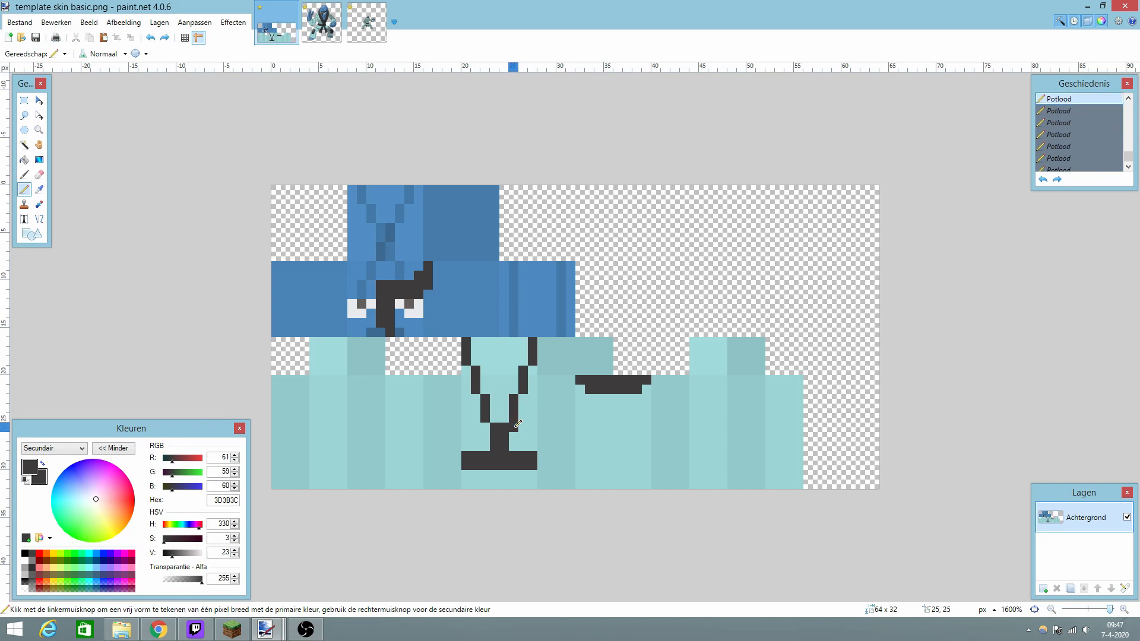
Thicken both collar lapels outward in dark grey and extend a one-pixel band from them across the top of both torso sides.
mouse_move(518, 424)
mouse_down()
mouse_move(486, 428)
mouse_move(519, 421)
mouse_move(522, 398)
mouse_move(478, 417)
mouse_move(466, 366)
mouse_up()
click(525, 401)
drag(538, 388, 537, 369)
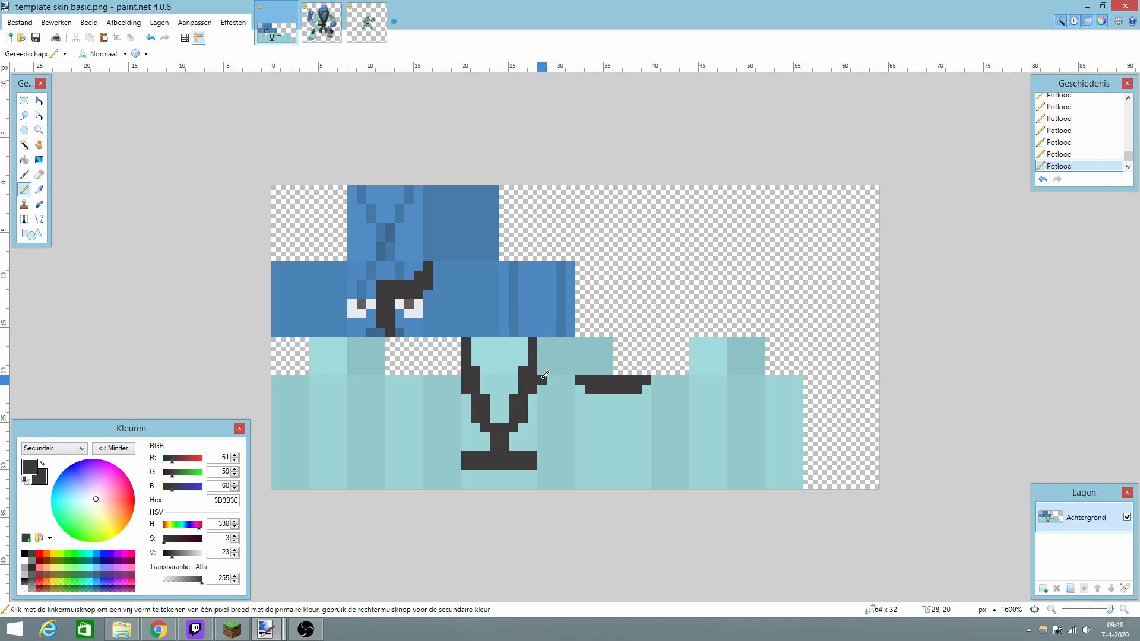
mouse_move(545, 375)
mouse_down()
mouse_move(566, 379)
mouse_move(443, 376)
mouse_up()
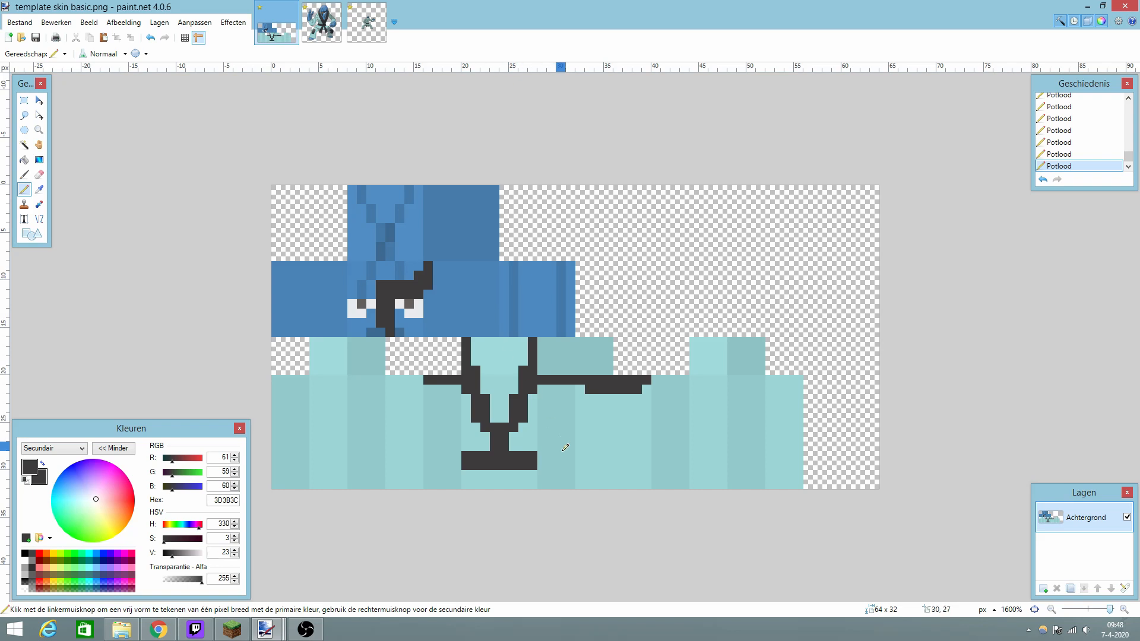
Extend the two-pixel-high dark grey belt across both torso sides and the back, checking the rear-view reference.
mouse_move(547, 456)
mouse_down()
mouse_move(650, 459)
mouse_move(552, 457)
mouse_up()
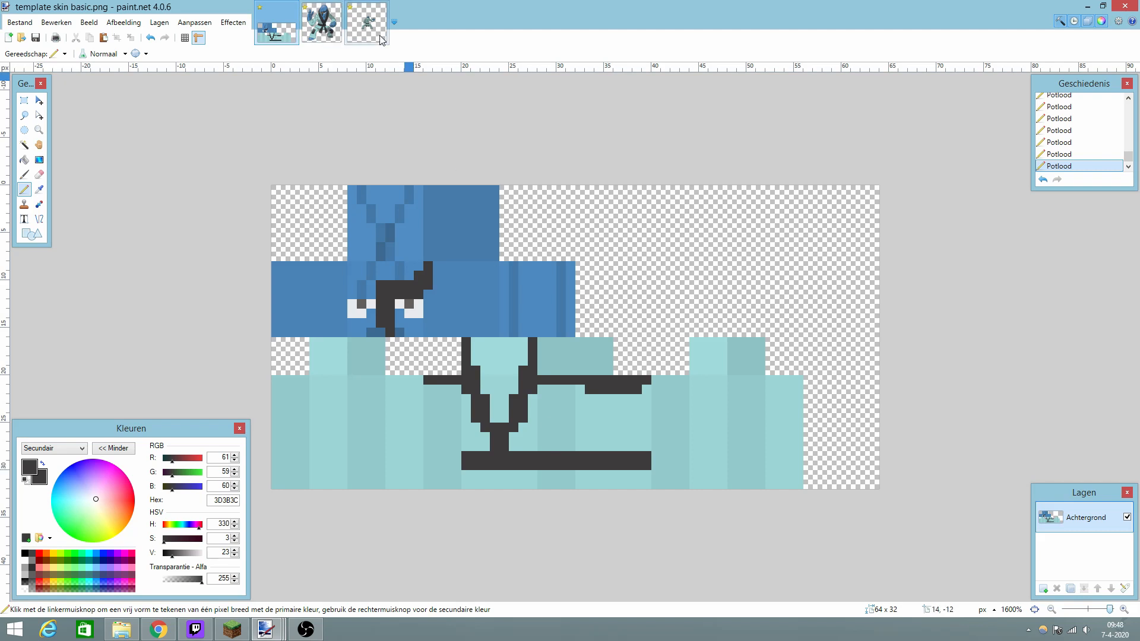
click(366, 22)
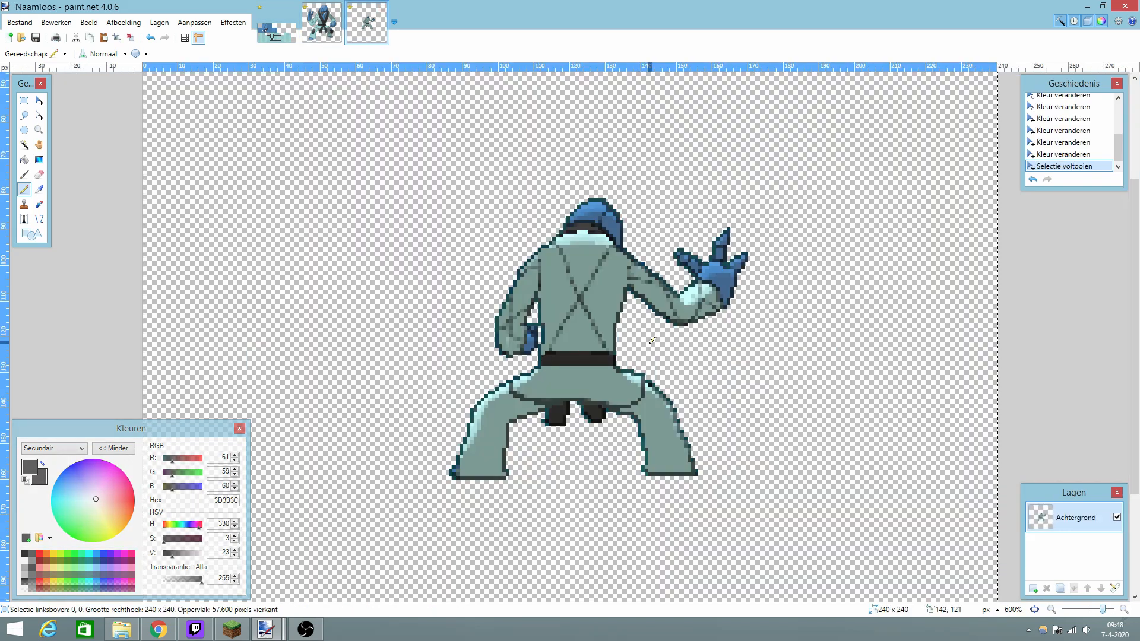
click(276, 27)
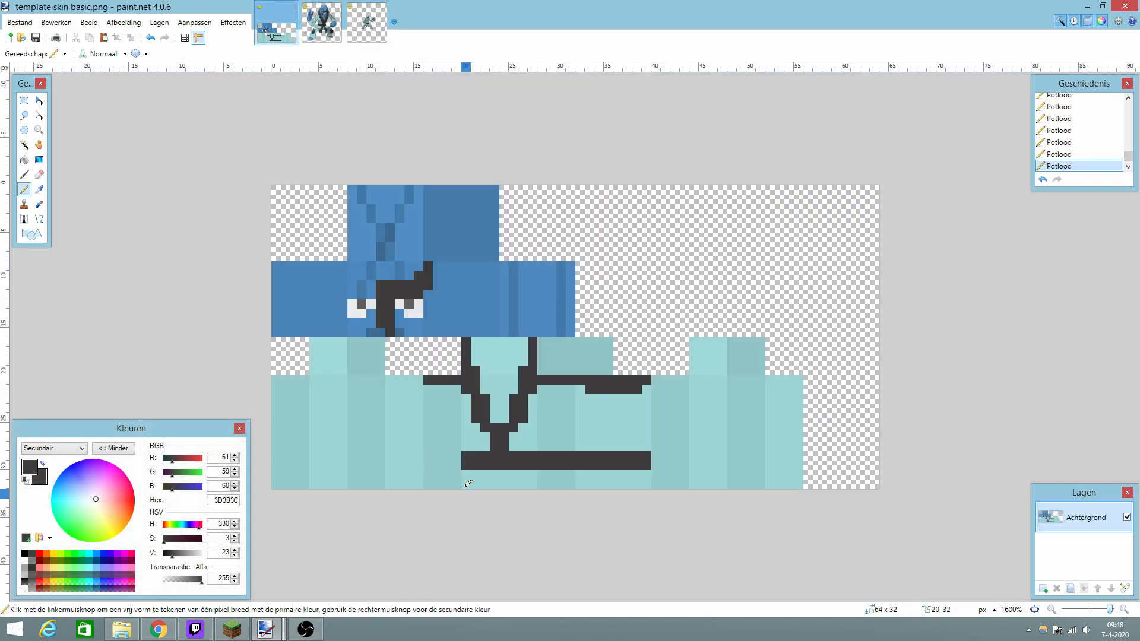
mouse_move(463, 465)
mouse_down()
mouse_move(431, 465)
mouse_move(454, 456)
mouse_up()
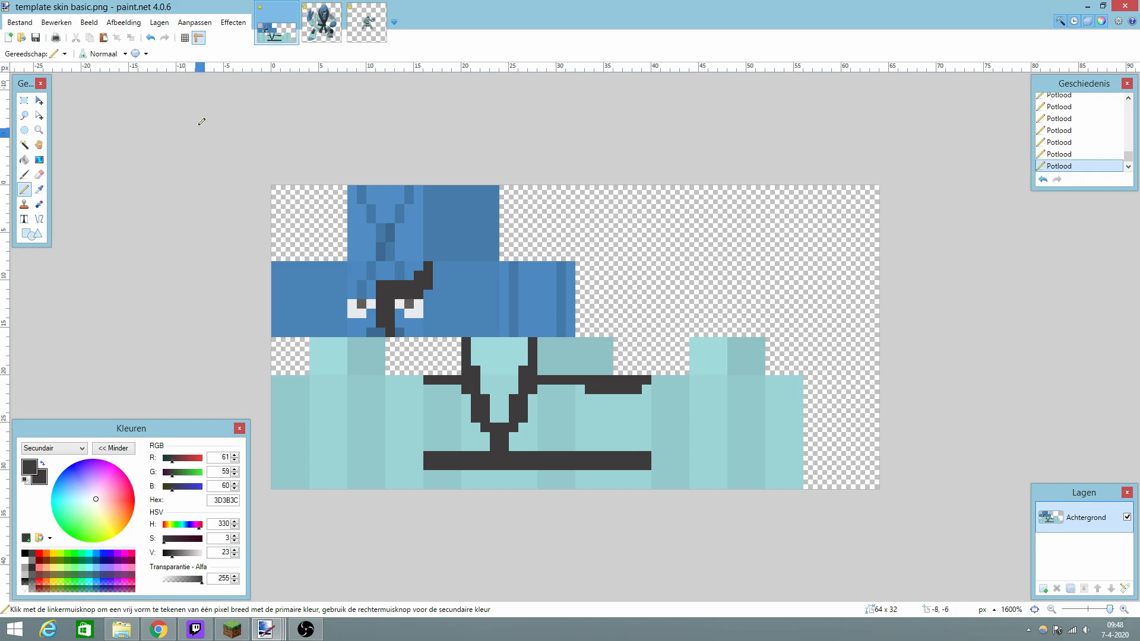
Sample the blue 4D89BF from the head and fill the chest area inside the V-shaped collar with it.
click(39, 189)
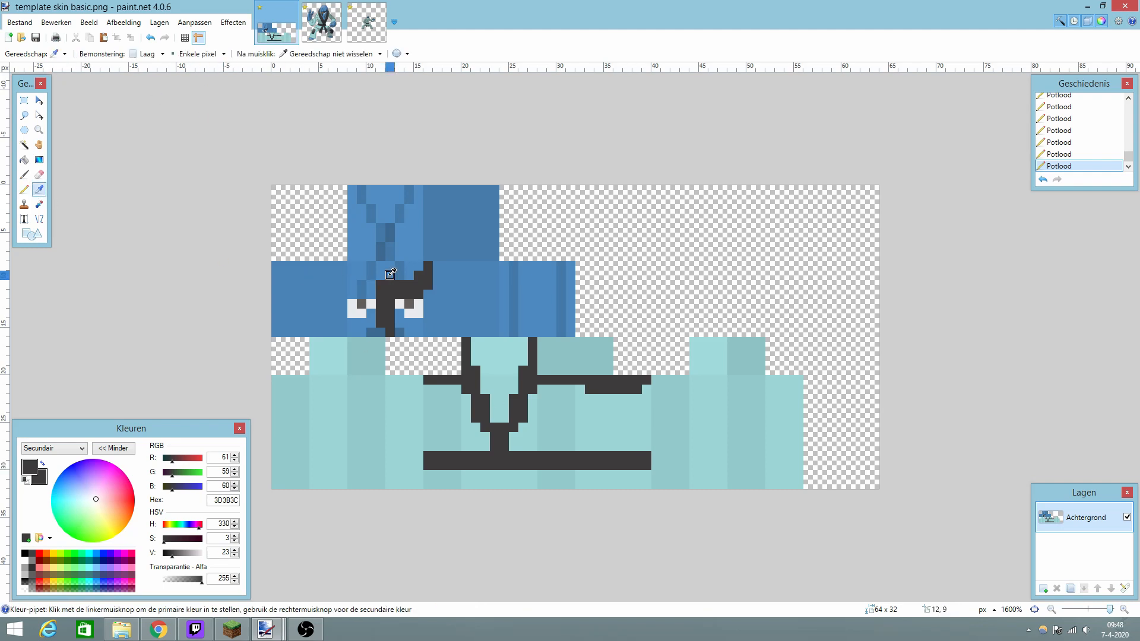
click(375, 286)
click(24, 189)
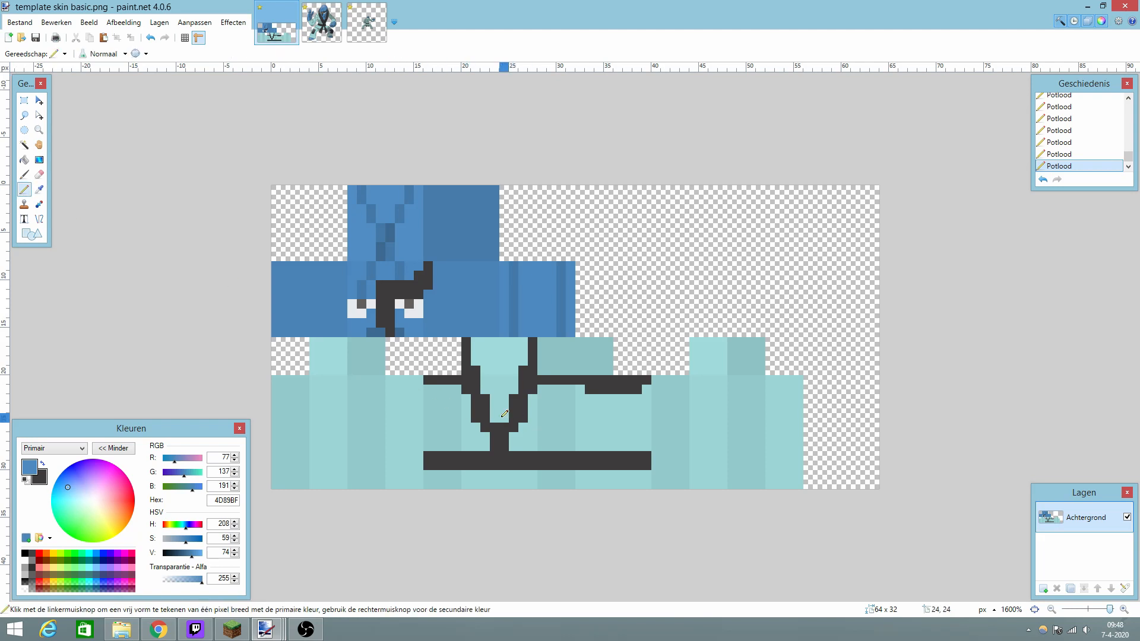
mouse_move(499, 417)
mouse_down()
mouse_move(489, 369)
mouse_move(512, 371)
mouse_up()
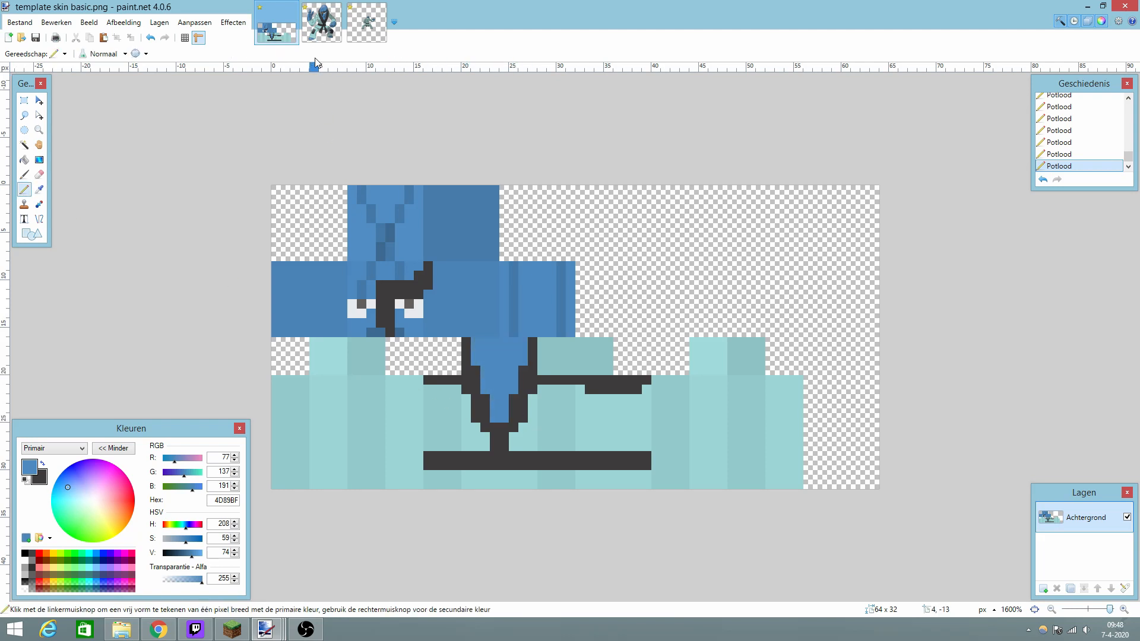
Consult the front reference, sample the belt's dark grey 3D3B3C and draw two hanging belt ends below it on the torso front.
click(318, 22)
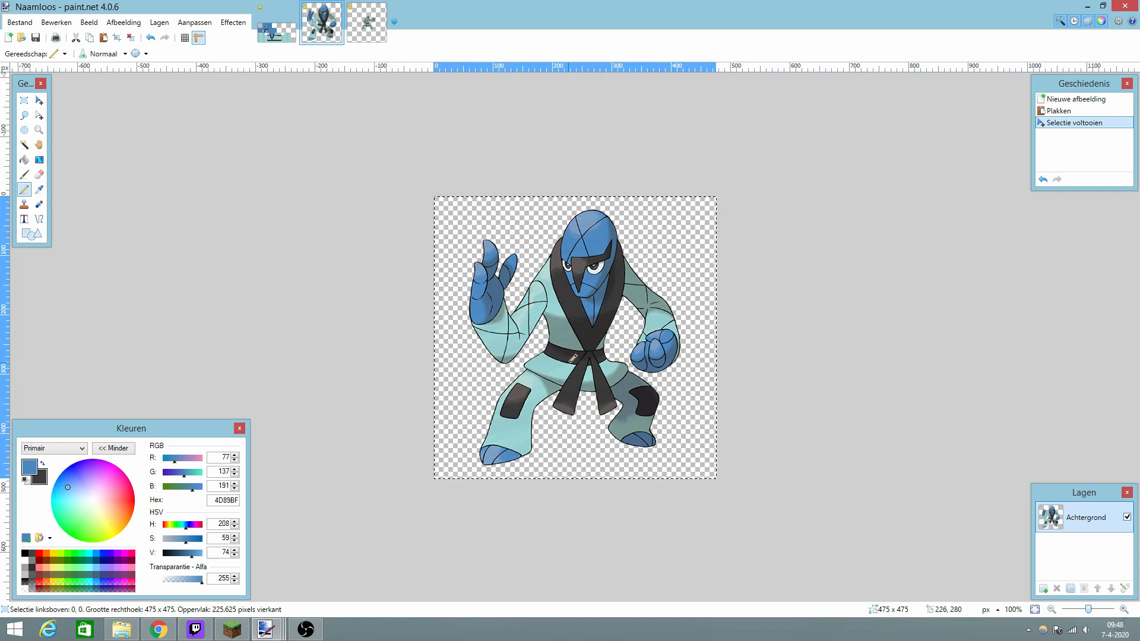
click(277, 23)
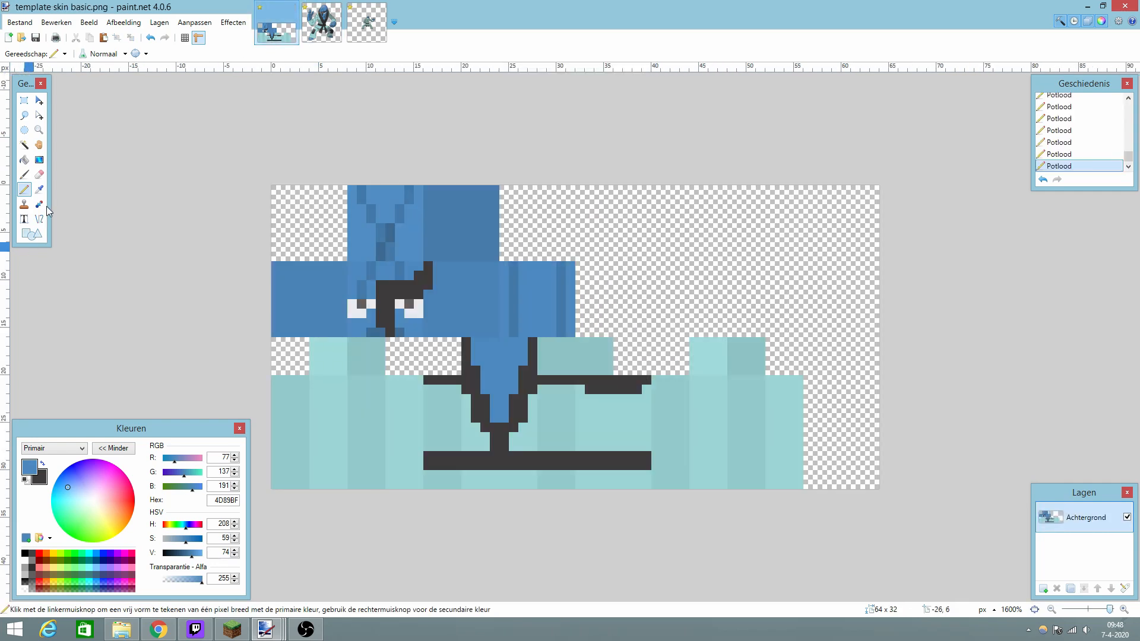
click(39, 189)
click(502, 458)
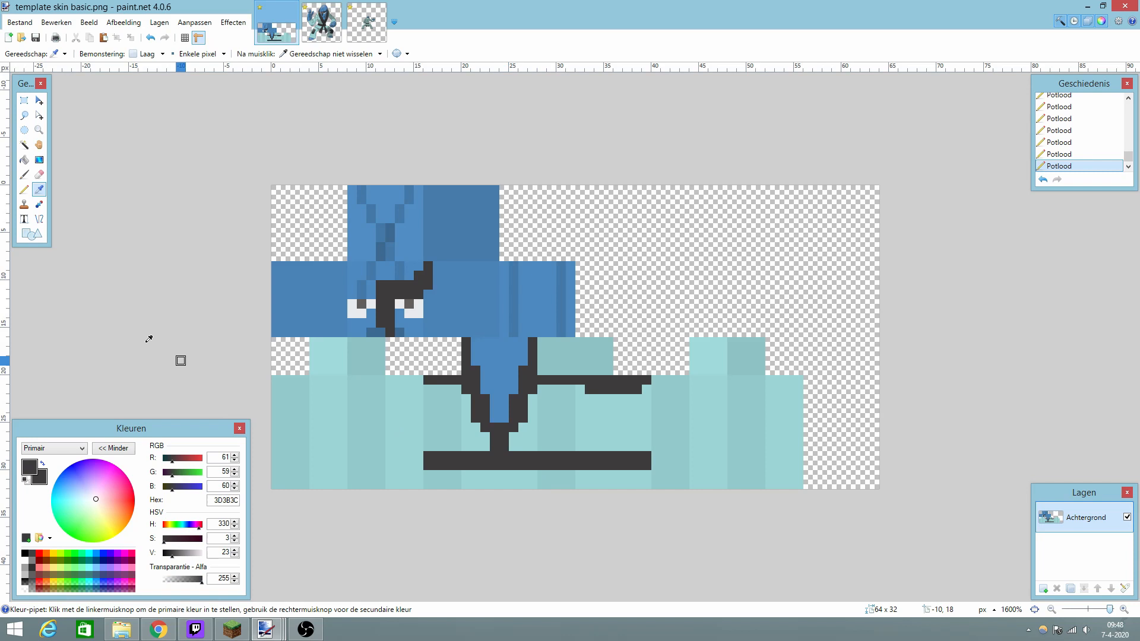
click(25, 189)
mouse_move(486, 475)
mouse_down()
mouse_move(481, 485)
mouse_move(526, 485)
mouse_up()
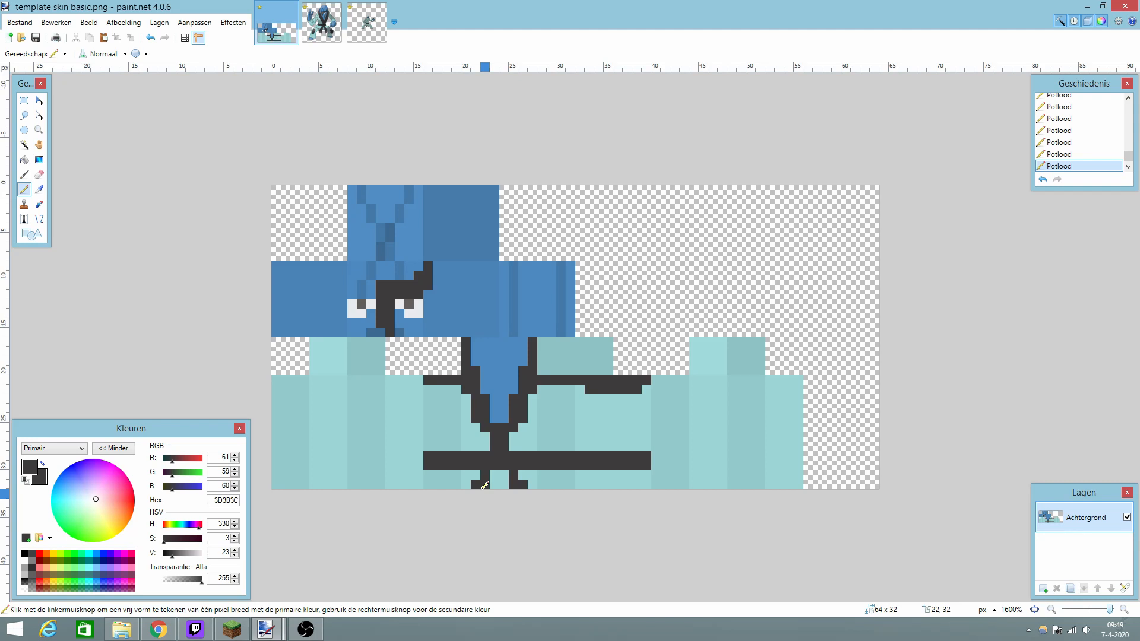
key(s)
mouse_move(271, 338)
mouse_down()
mouse_move(451, 505)
mouse_move(417, 533)
mouse_up()
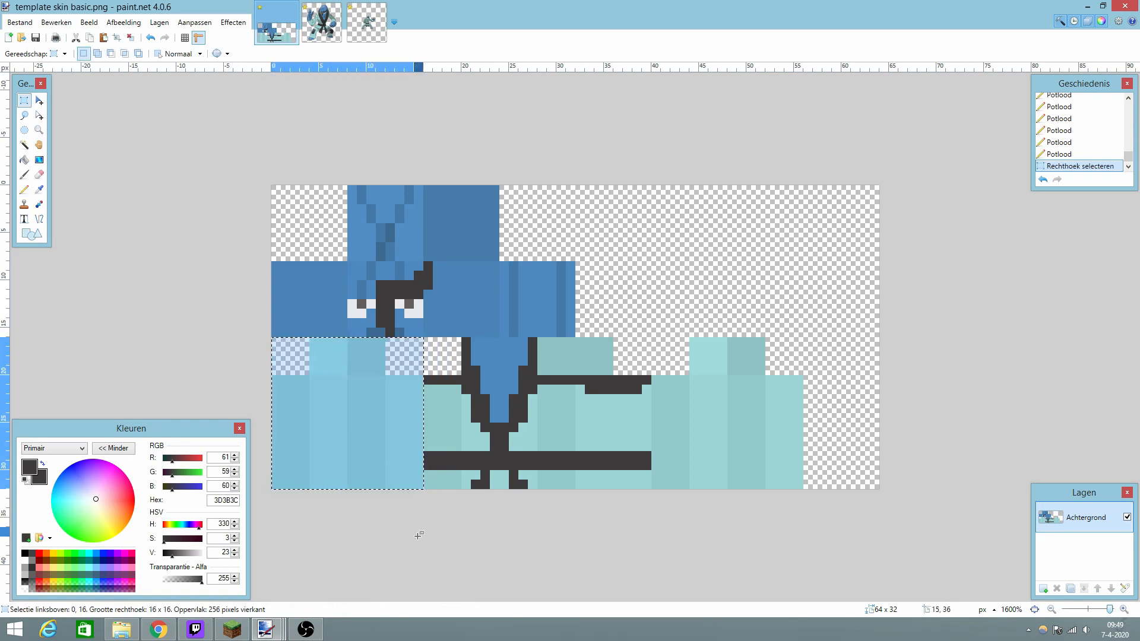
click(331, 395)
drag(653, 338, 787, 506)
click(772, 414)
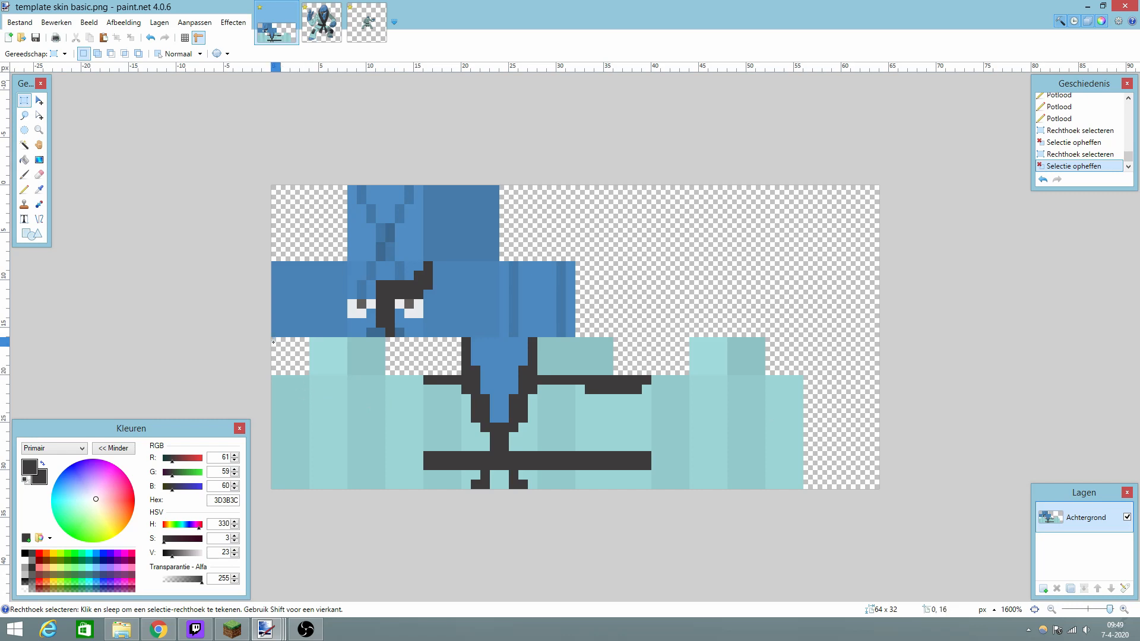
drag(273, 342, 418, 528)
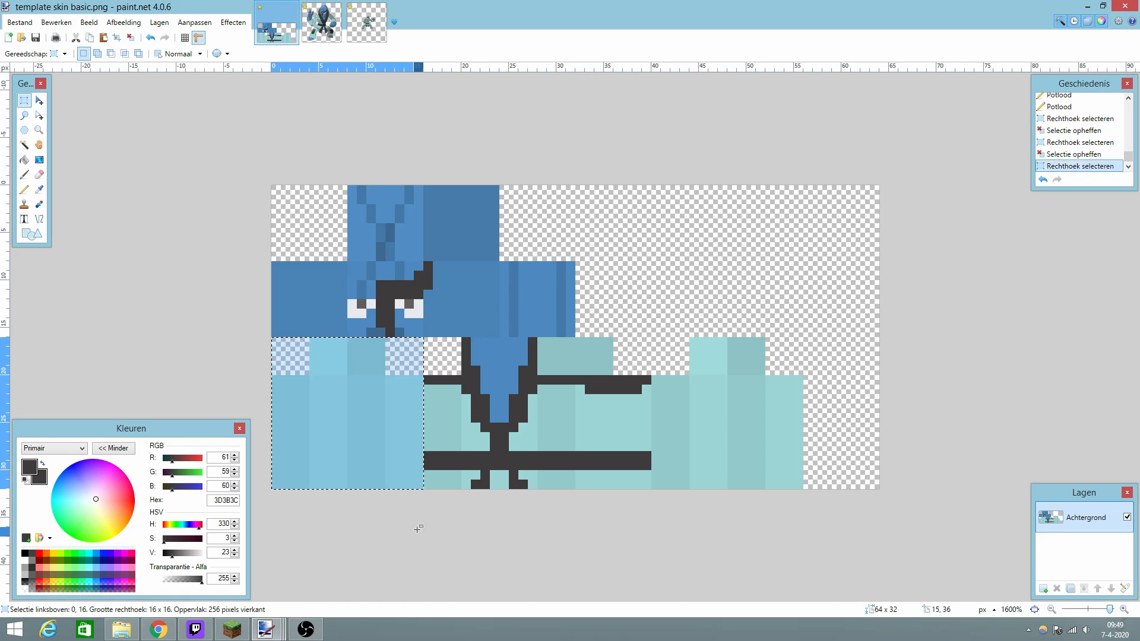
key(ctrl+d)
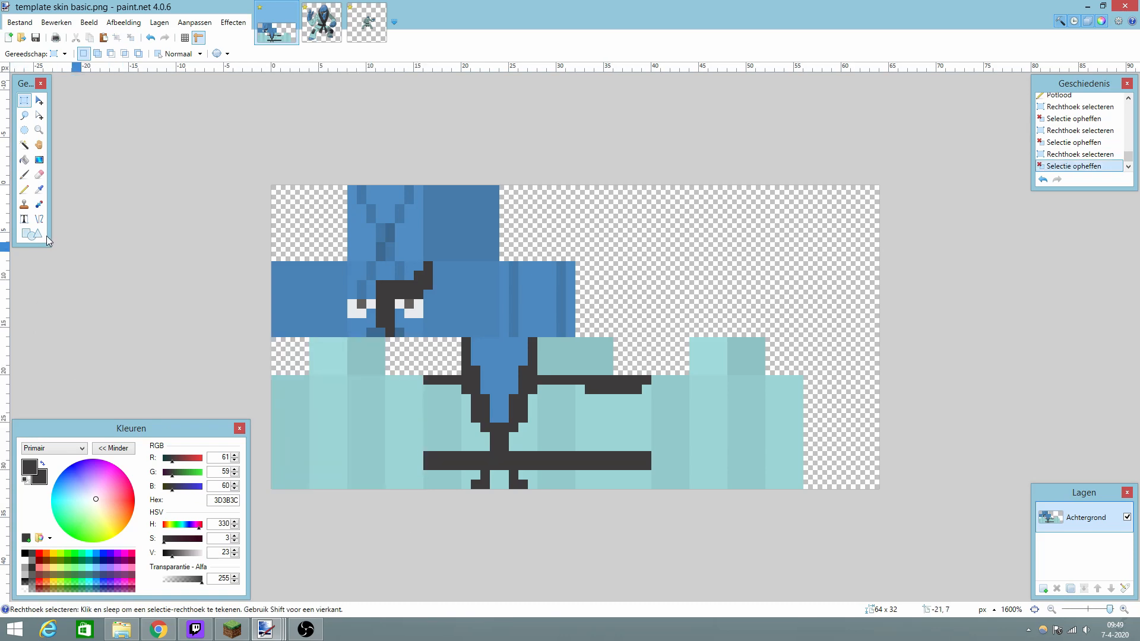
click(23, 189)
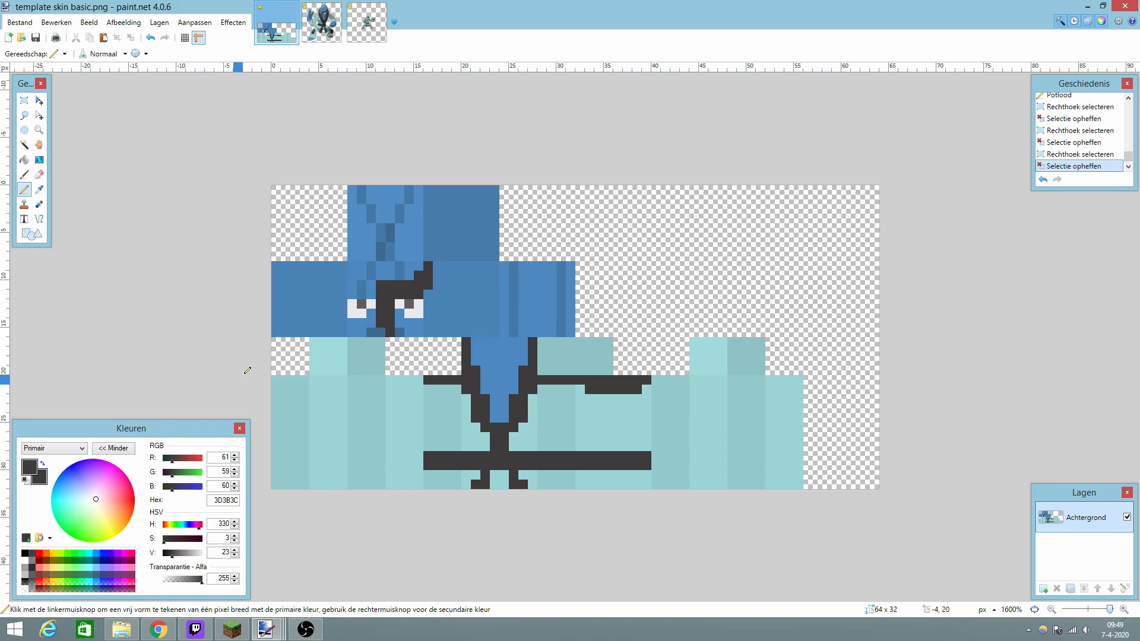
mouse_move(347, 488)
mouse_down()
mouse_move(343, 462)
mouse_move(343, 475)
mouse_up()
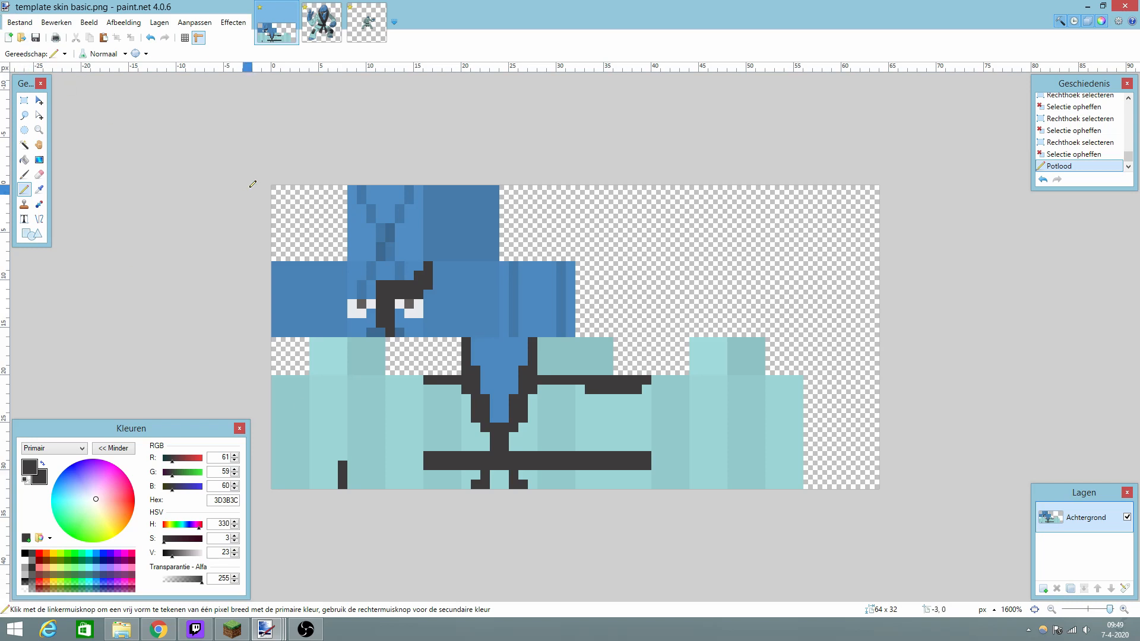
key(ctrl+z)
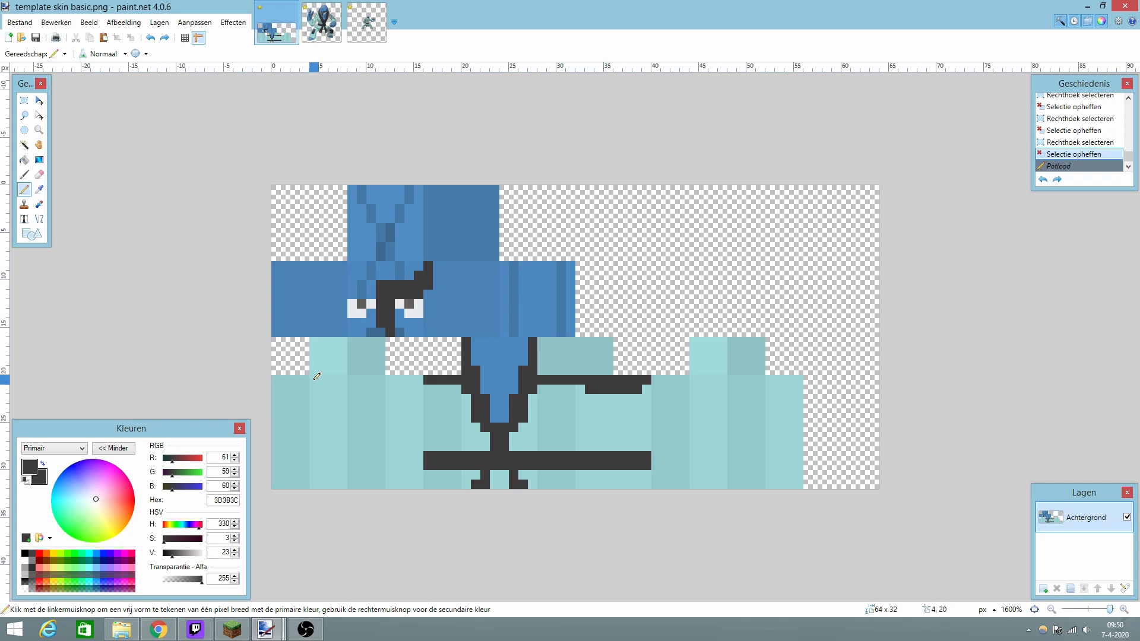
Paint the hanging belt end in dark grey at the top of the leg's front face, as a 2 by 2 block with two pixels above.
click(323, 379)
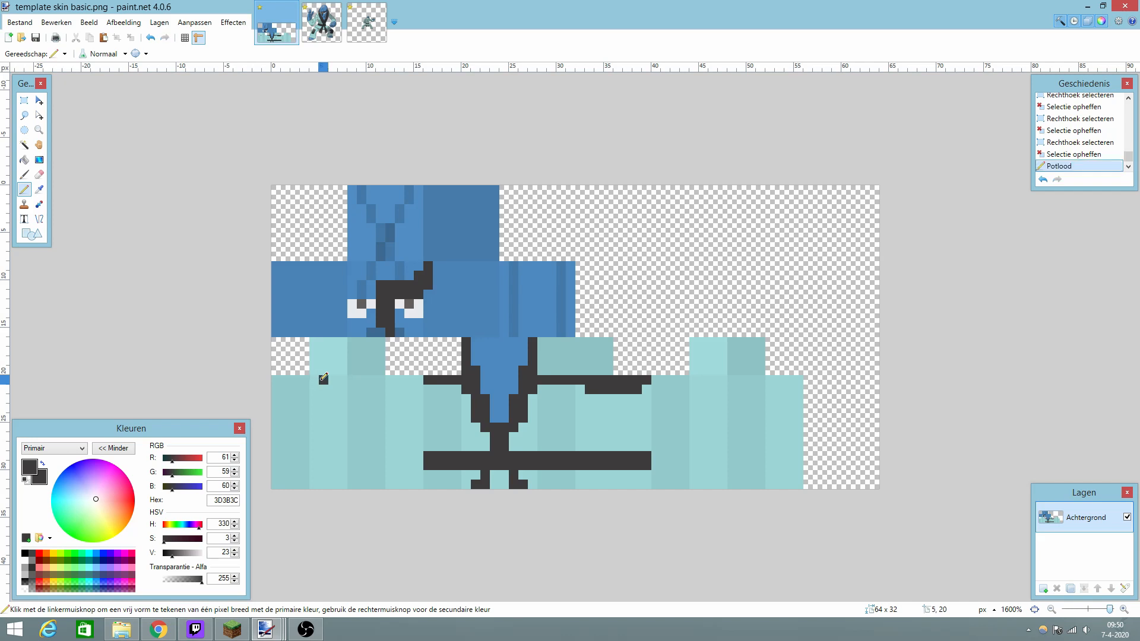
click(337, 377)
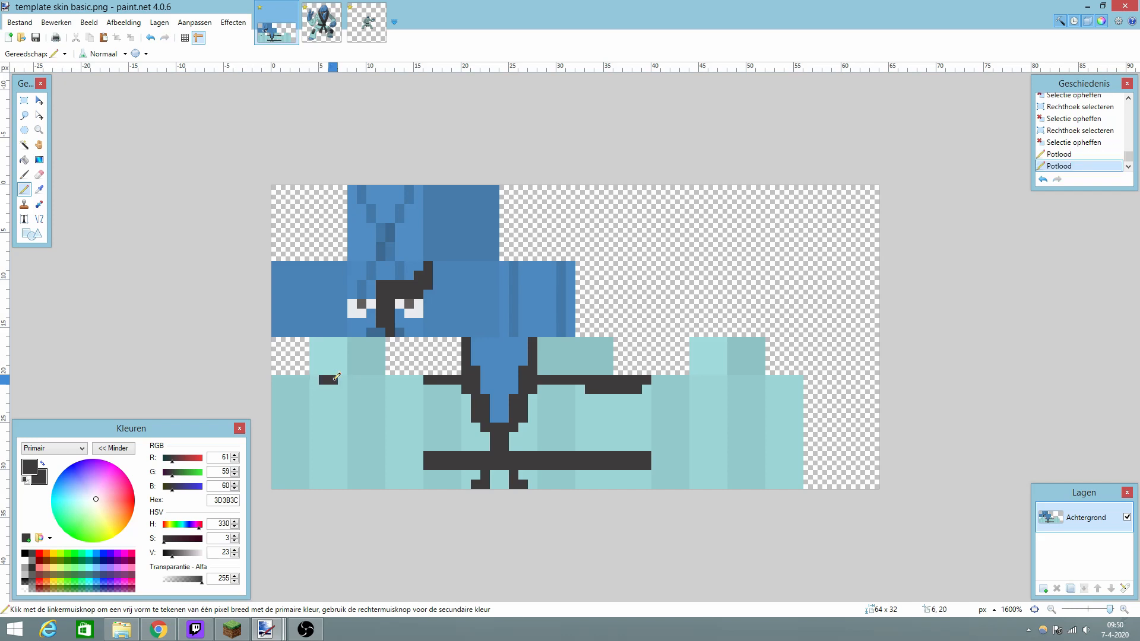
click(324, 389)
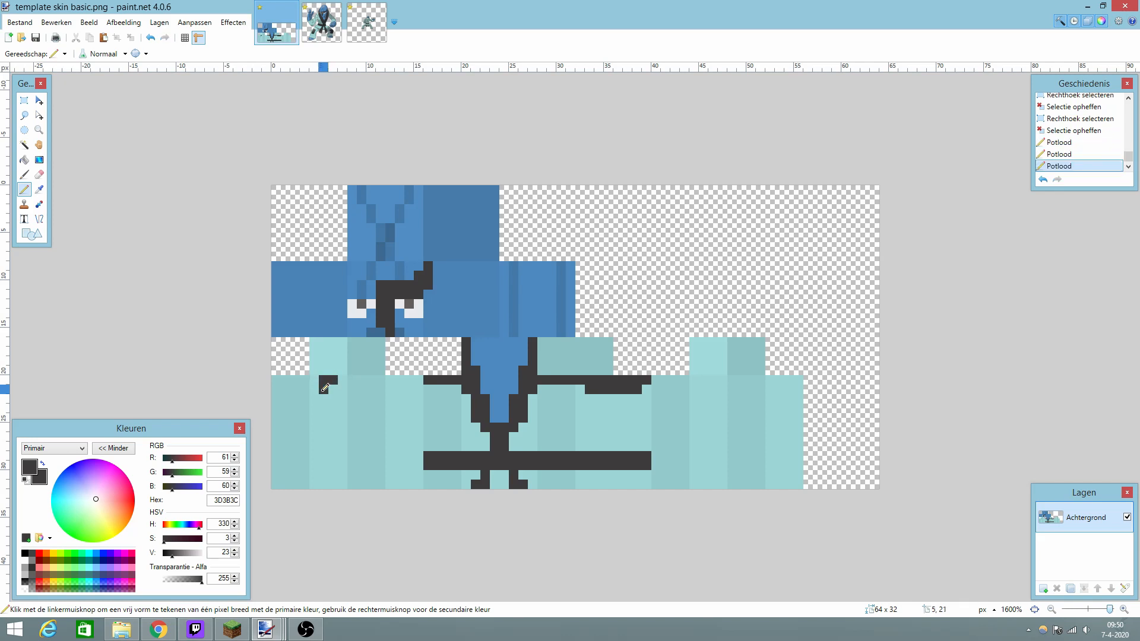
drag(316, 398, 323, 399)
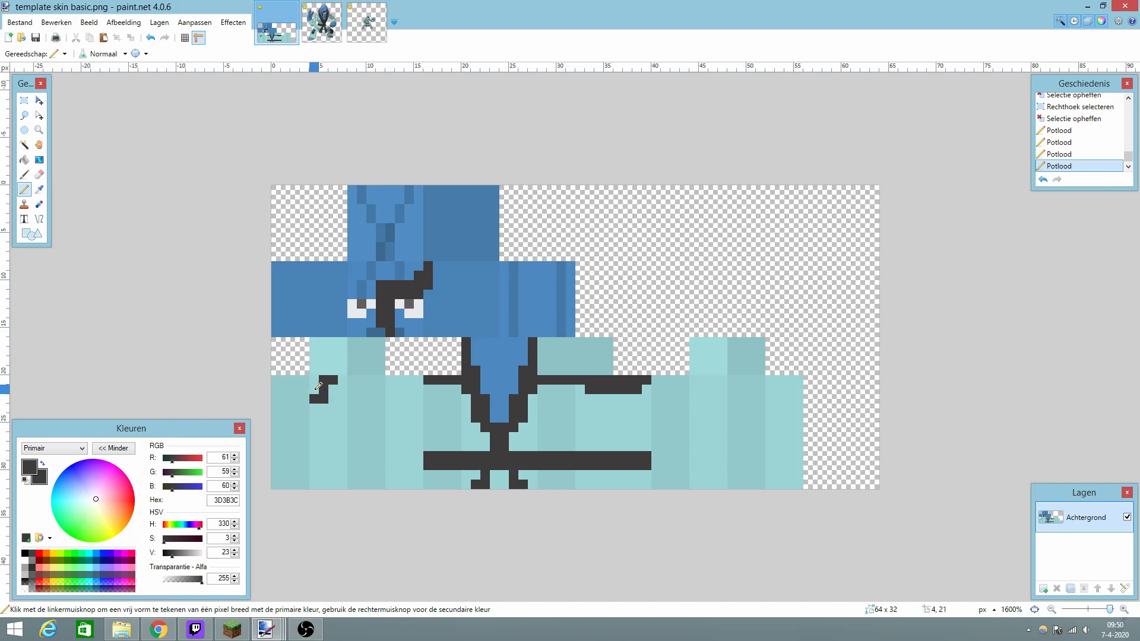
click(315, 391)
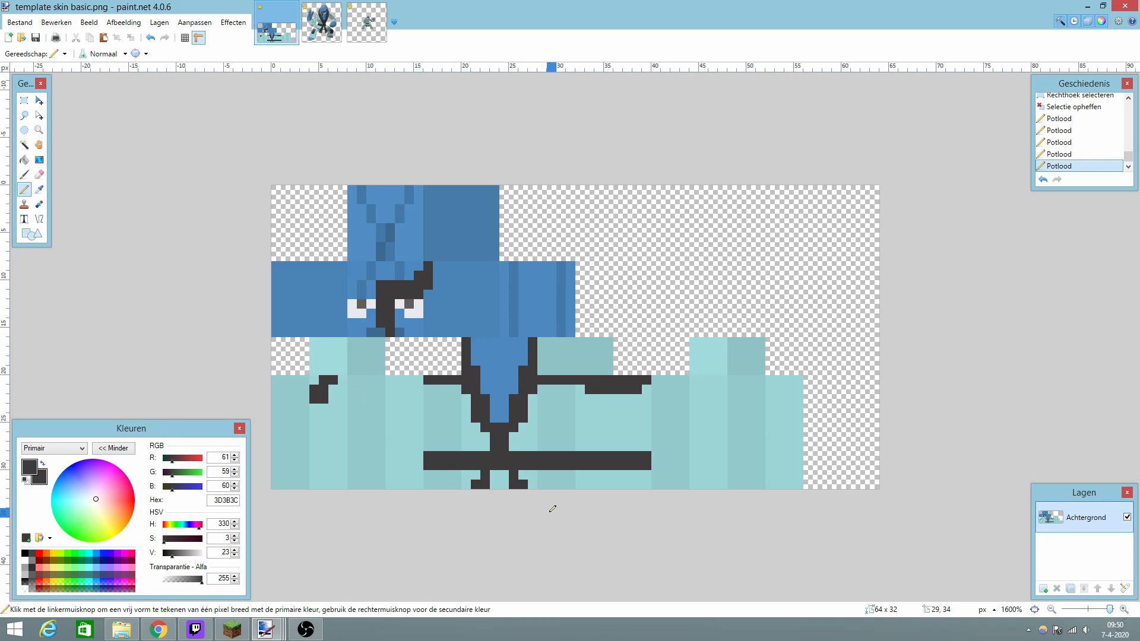
Check the front reference and paint a dark grey knee patch 2 pixels wide and 3 pixels high on the leg's front face.
key(ctrl+Tab)
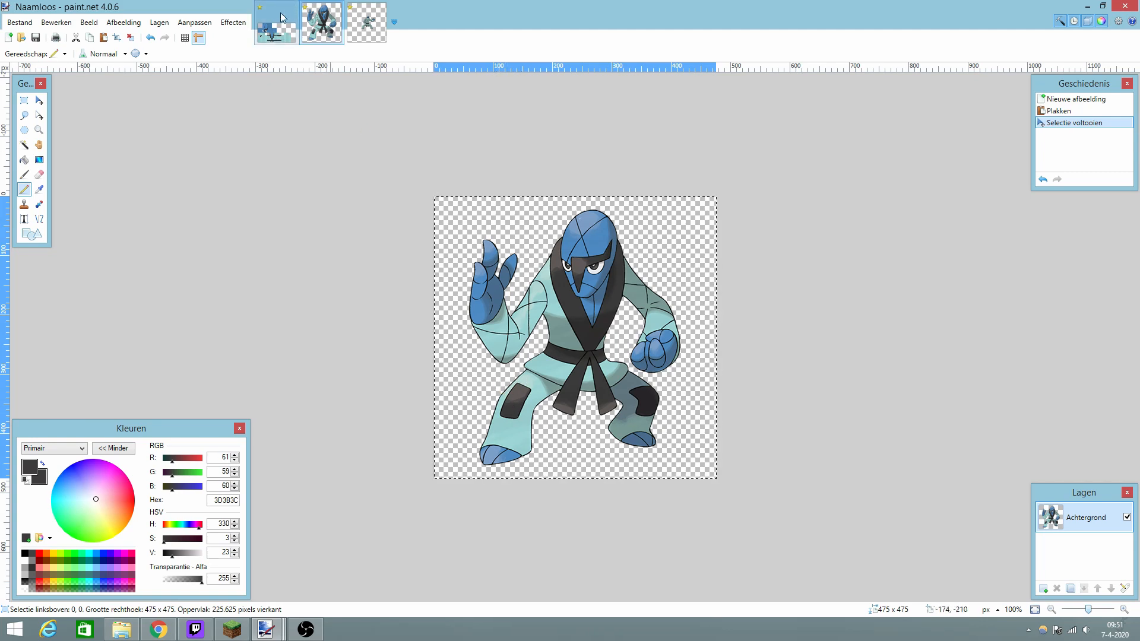
click(284, 33)
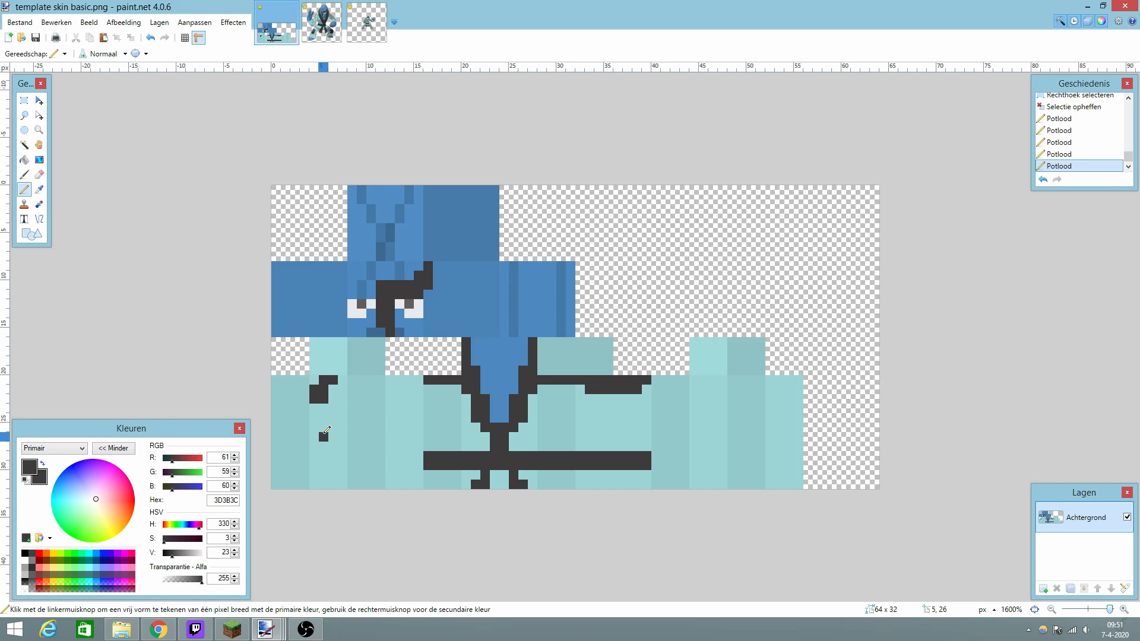
drag(326, 437, 328, 423)
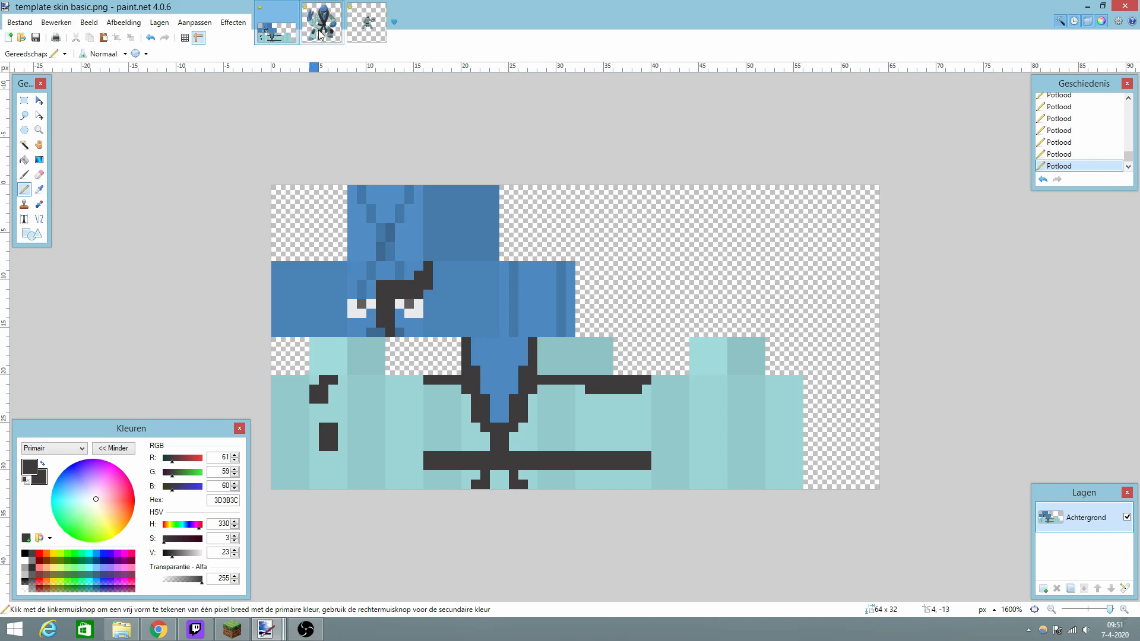
Sample the blue 4D89BF from the head and paint the foot on the leg's front face, four pixels along the bottom edge with two centred above.
click(38, 189)
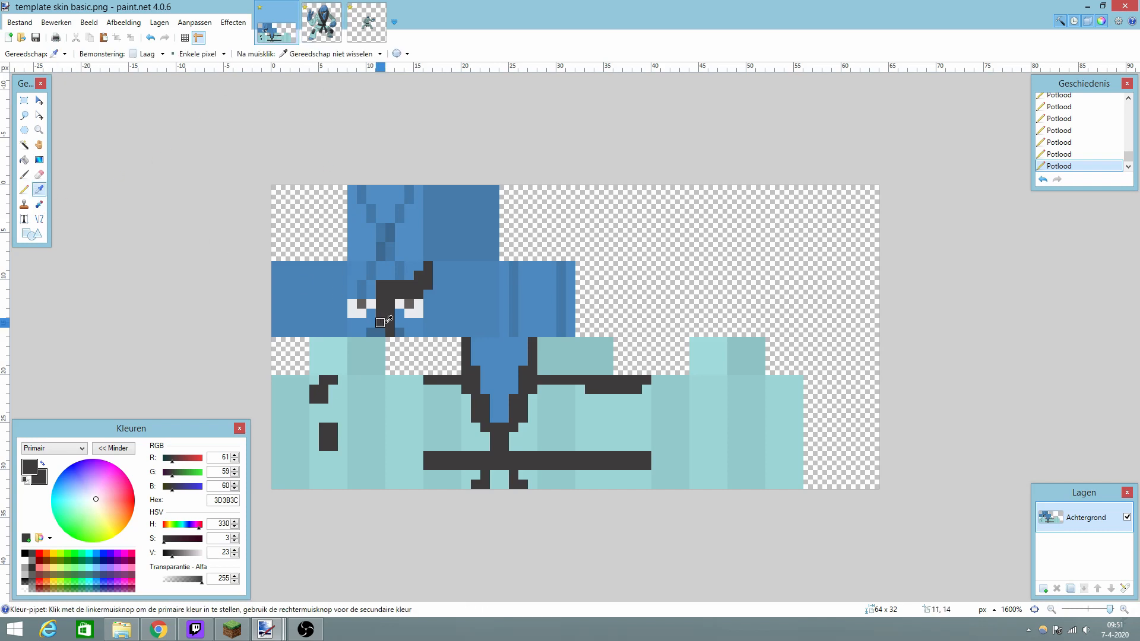
click(355, 271)
click(24, 190)
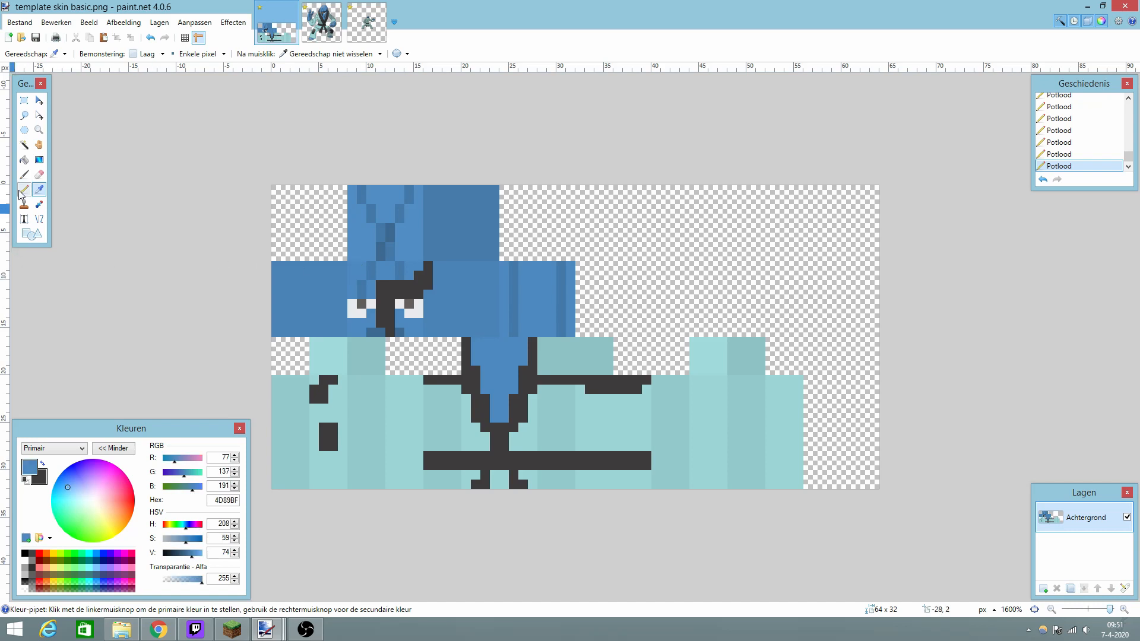
click(322, 22)
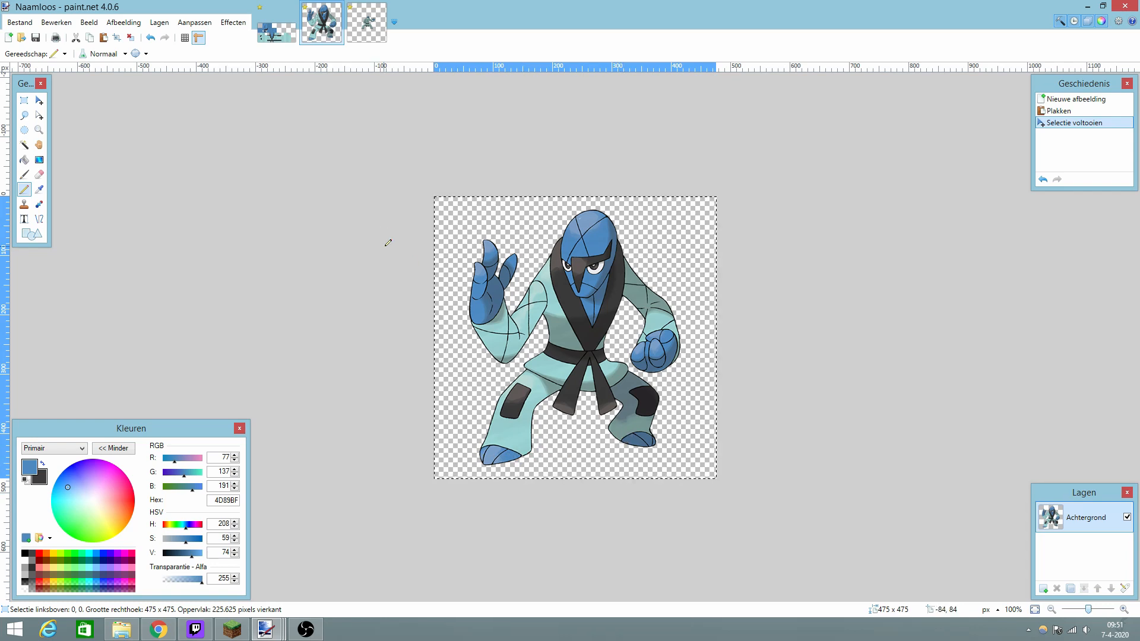
click(274, 25)
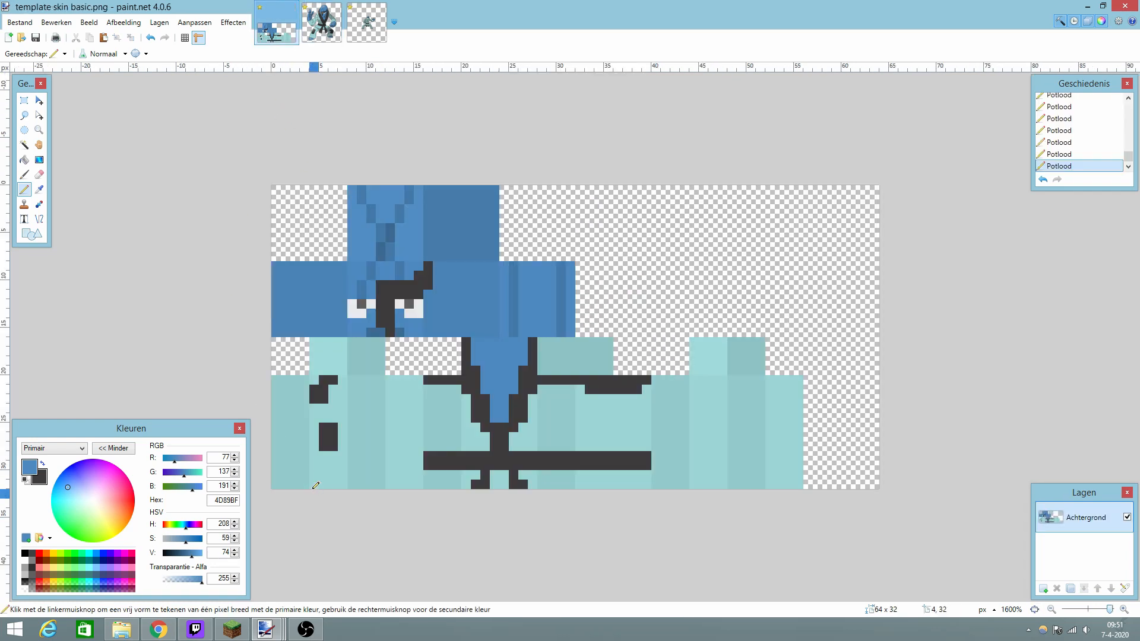
mouse_move(315, 485)
mouse_down()
mouse_move(342, 481)
mouse_move(333, 478)
mouse_up()
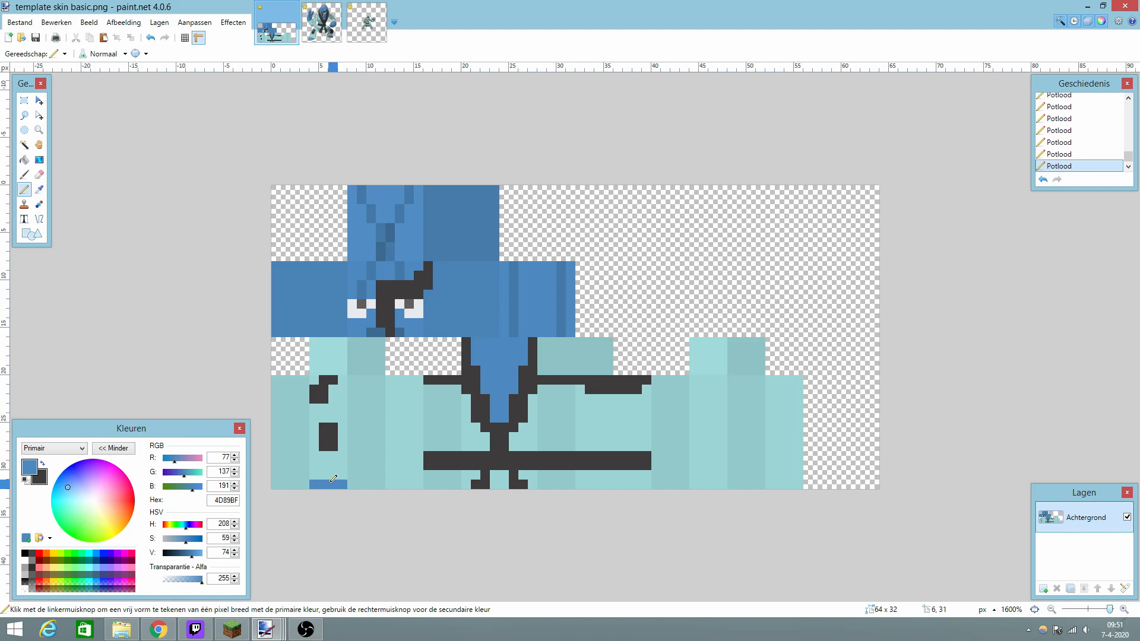
click(331, 475)
Check the front reference, widen the foot's bottom row one pixel onto each neighbouring leg face and its upper row to four pixels.
click(321, 22)
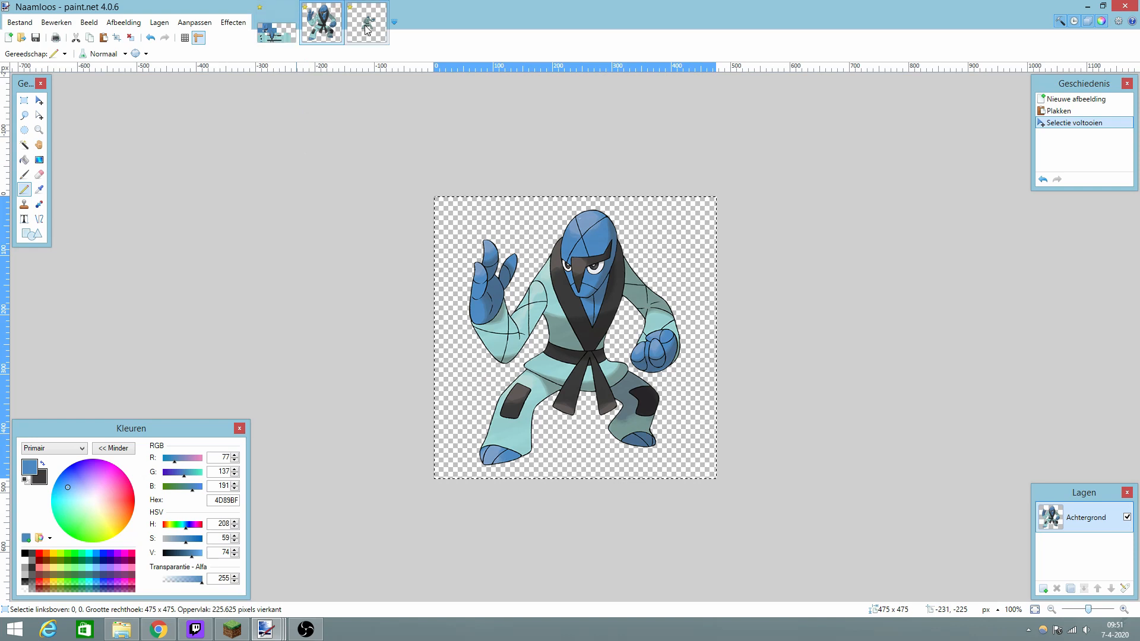
click(276, 24)
click(352, 484)
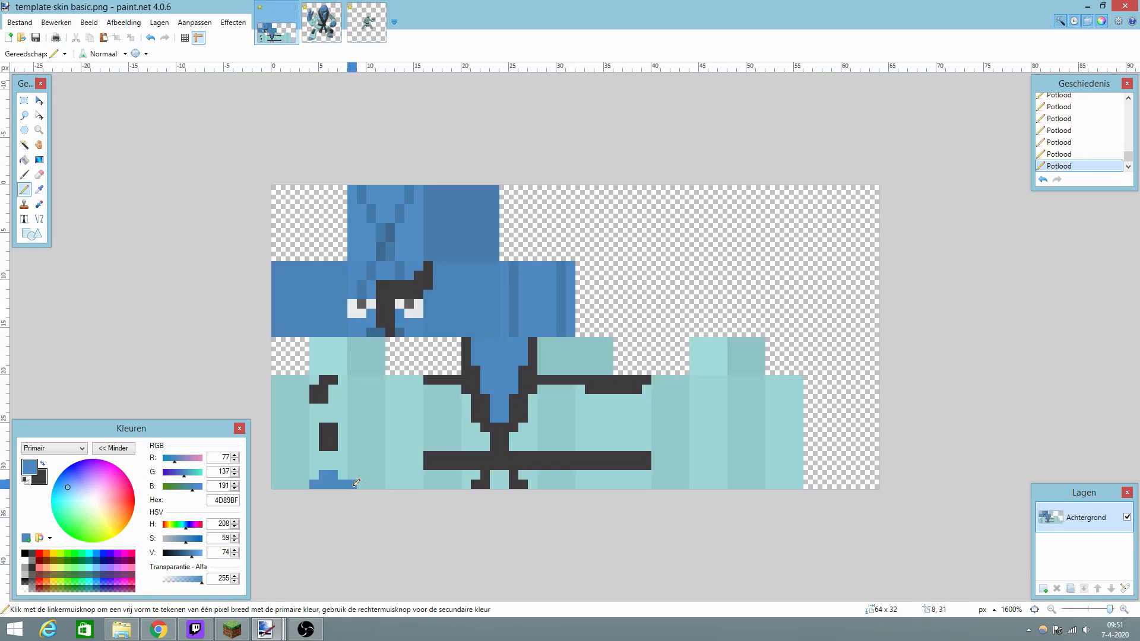
click(314, 475)
click(342, 475)
Consult the back and front references, sample the clothing's teal 9BD4D5 and darken it to value 68, colour 7EACAD.
click(366, 22)
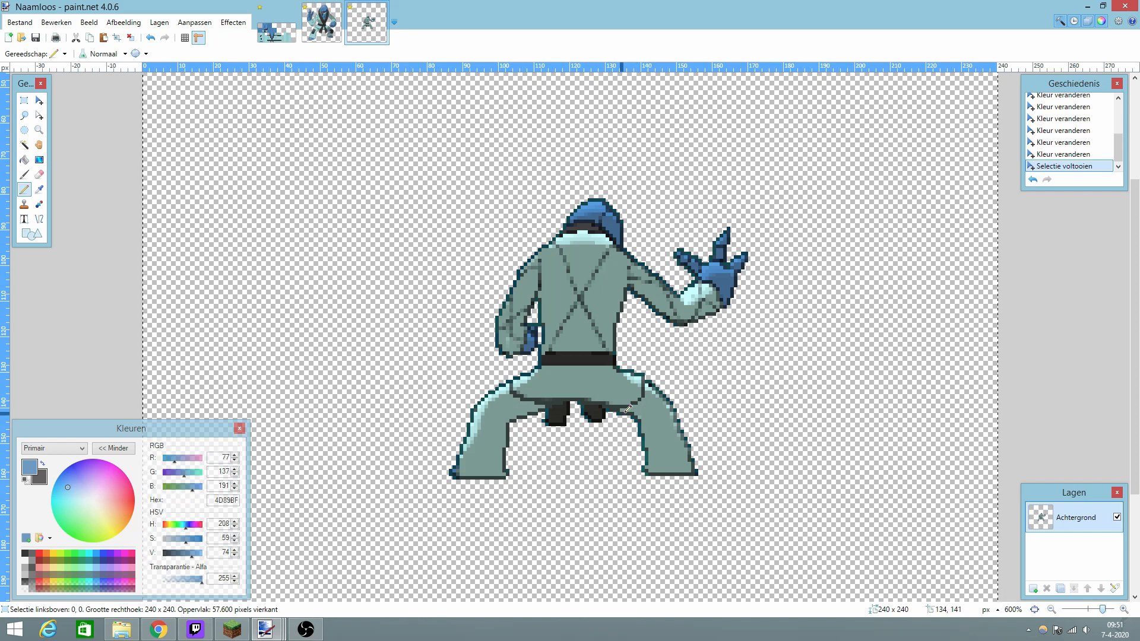
click(319, 32)
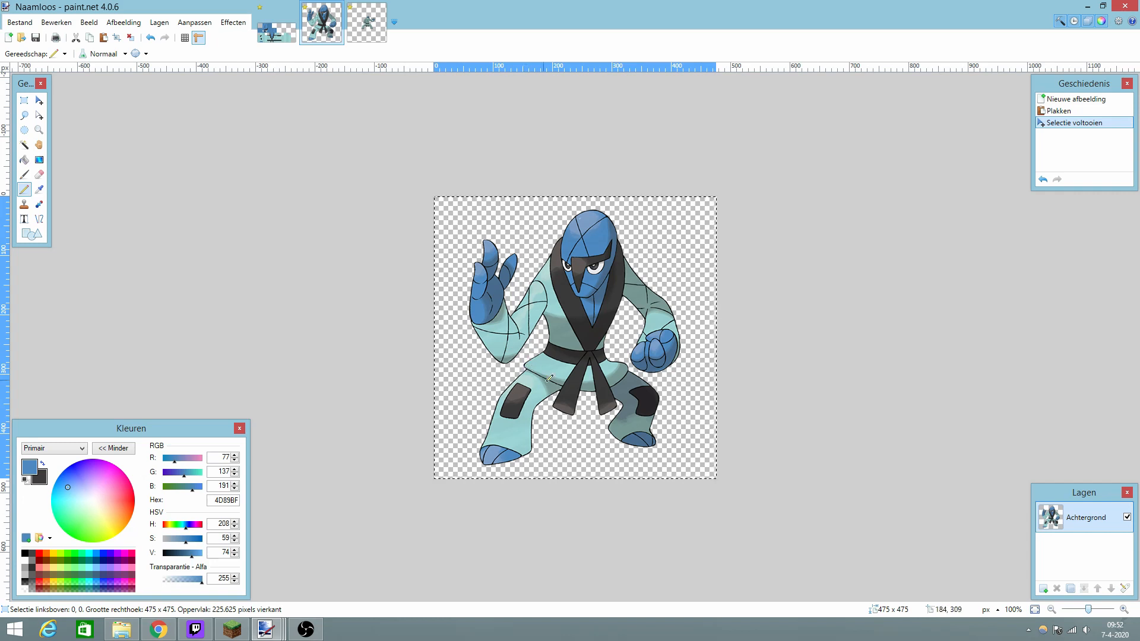
click(267, 24)
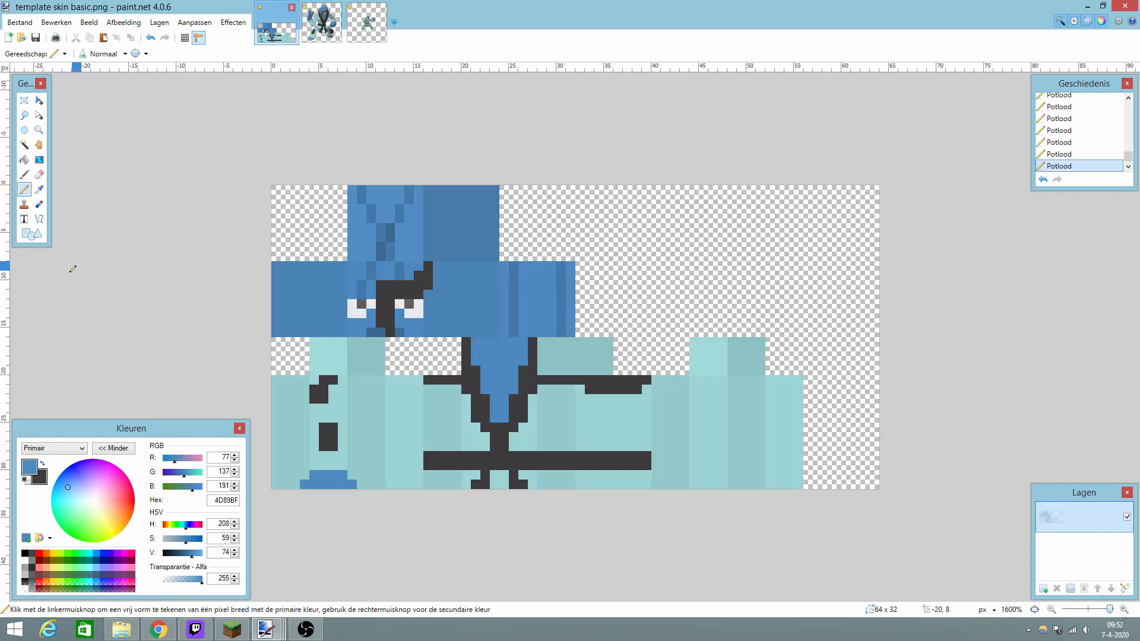
click(321, 31)
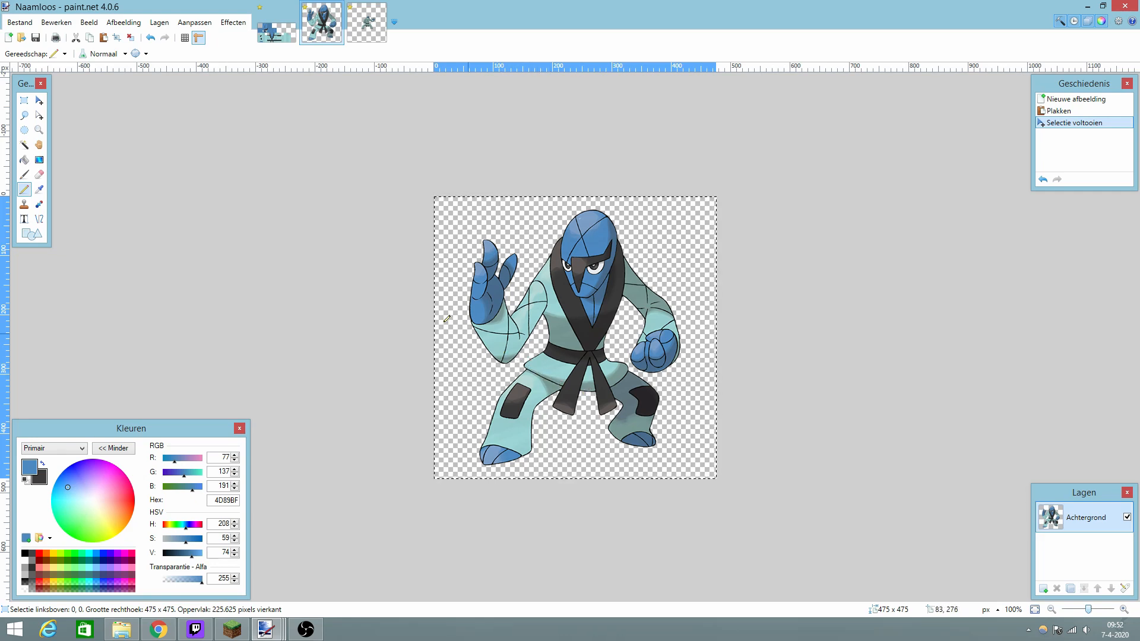
click(281, 10)
click(39, 189)
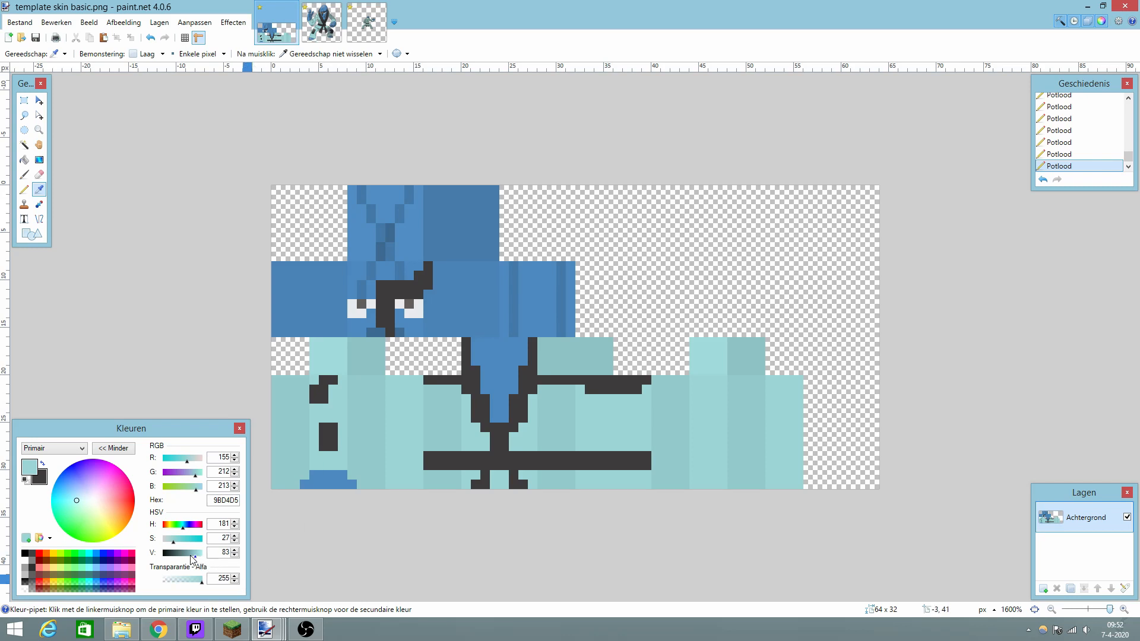
drag(191, 558, 186, 557)
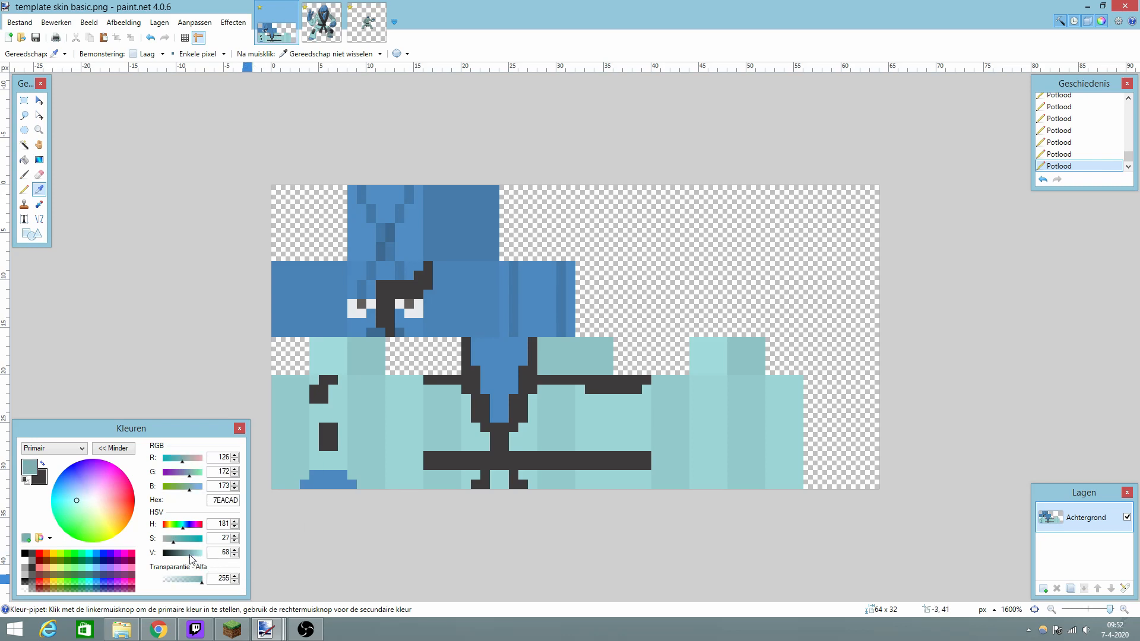
click(25, 189)
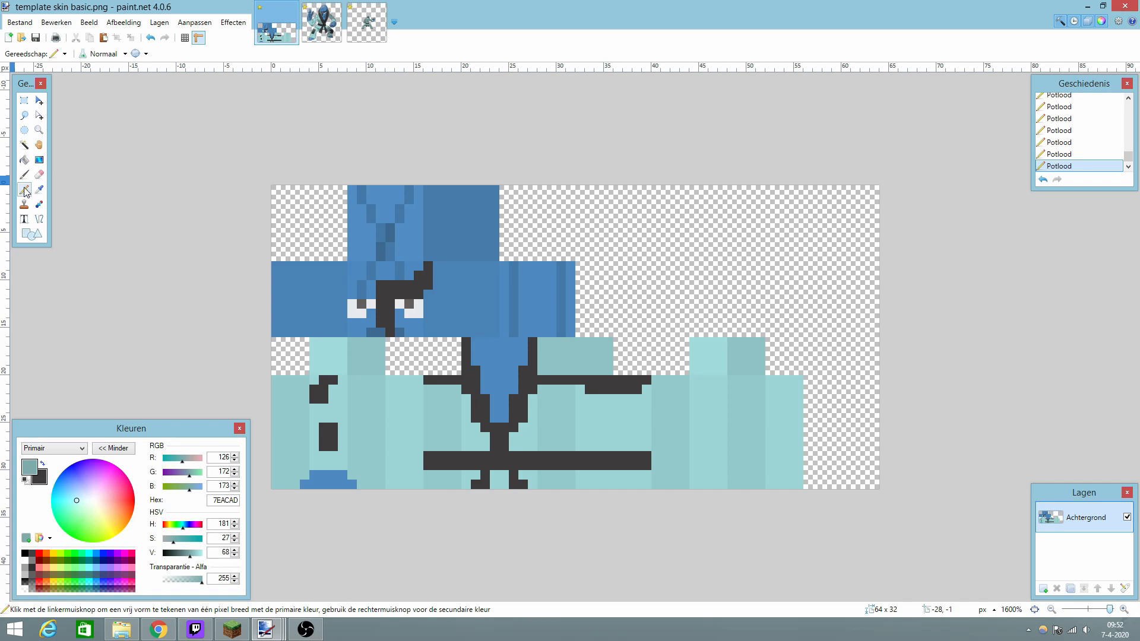
Check the front reference and draw a one-pixel dark teal hem line above the knee patch across the leg's front, outer side and back faces.
click(326, 32)
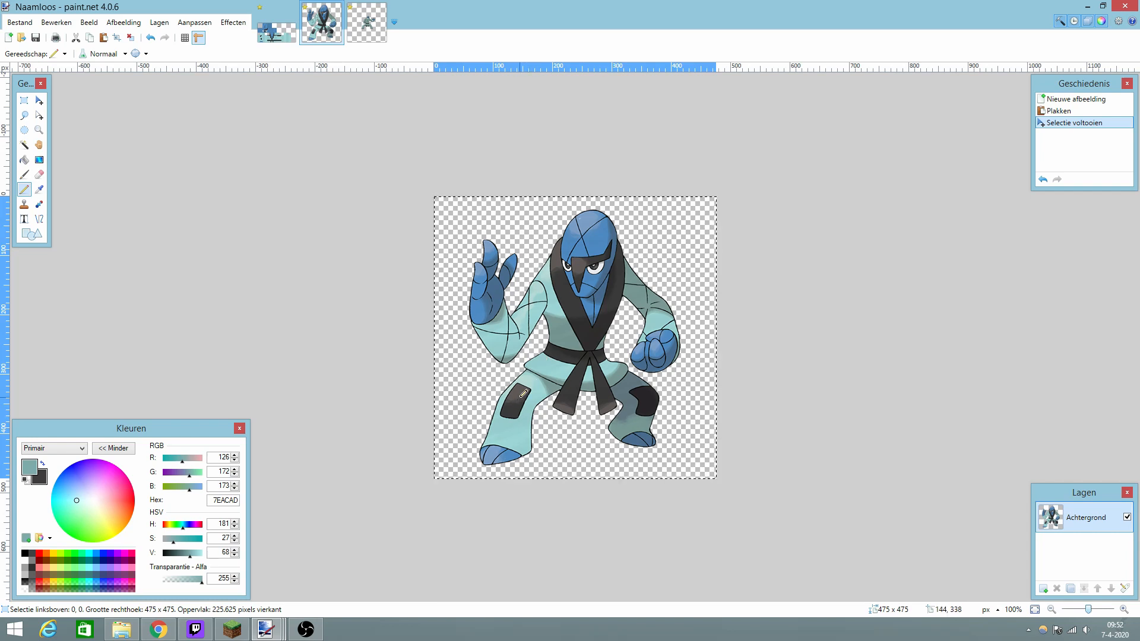
click(280, 29)
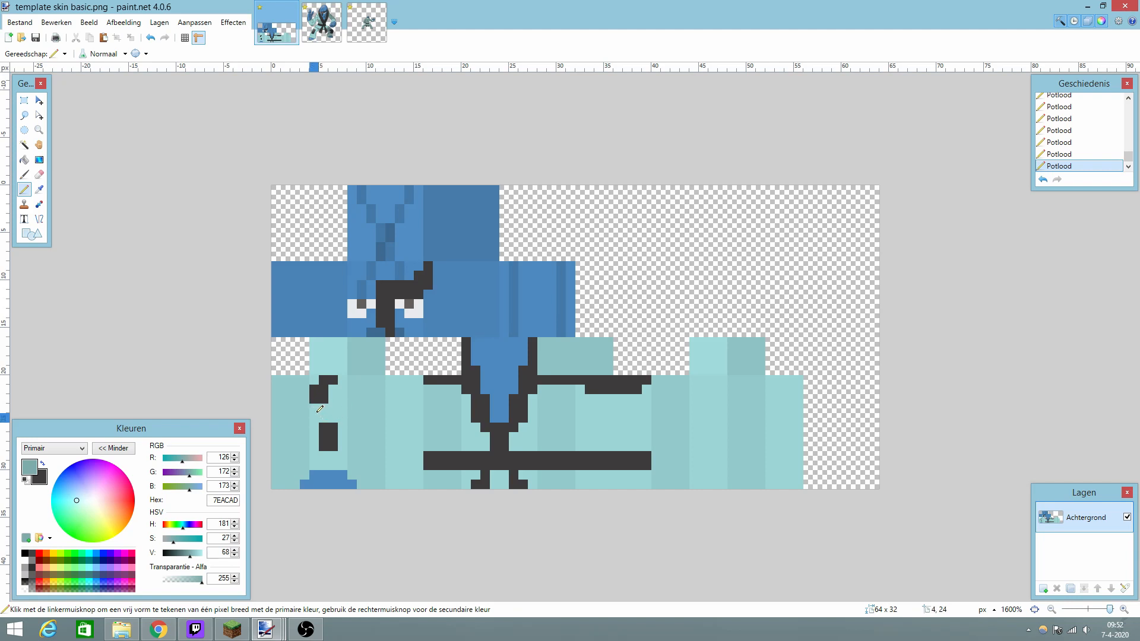
mouse_move(318, 405)
mouse_down()
mouse_move(341, 408)
mouse_move(279, 406)
mouse_up()
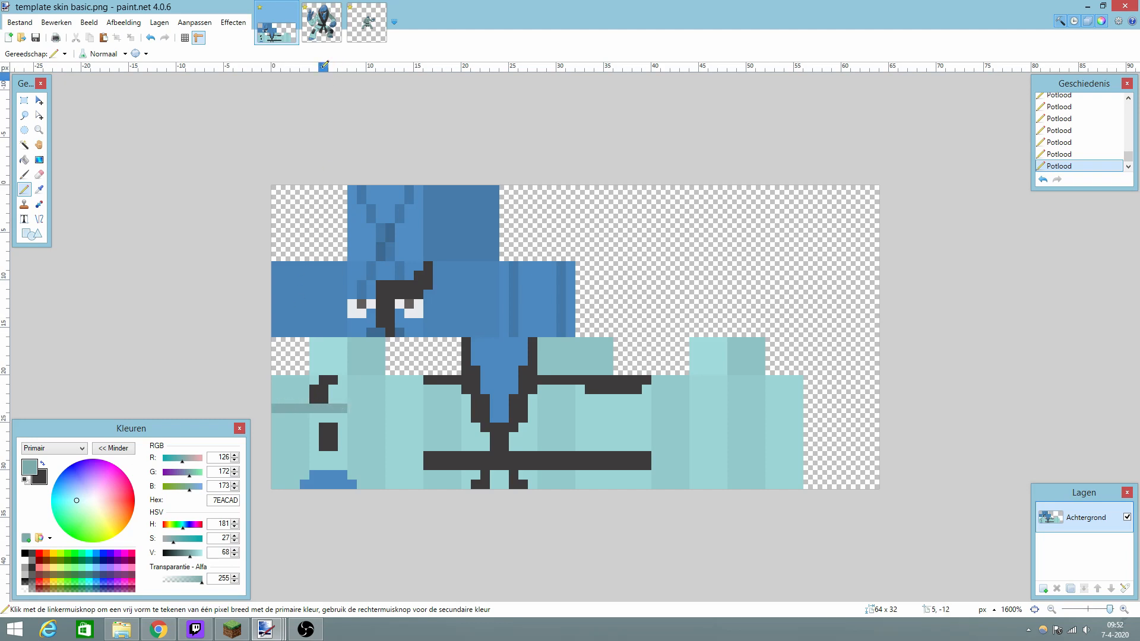
click(320, 28)
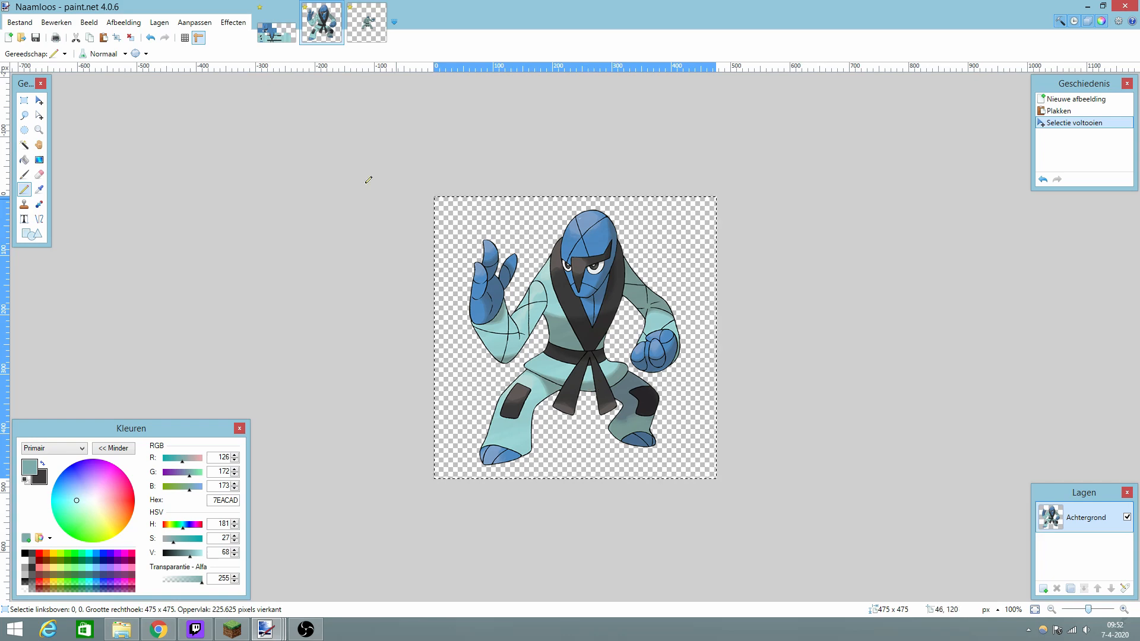
click(276, 32)
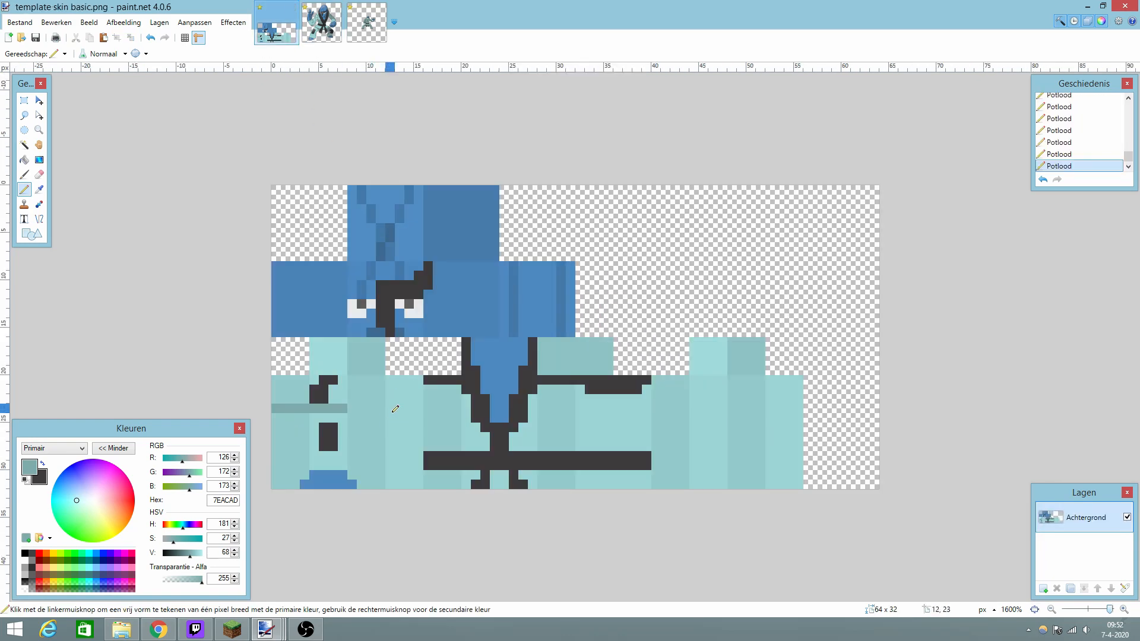
drag(392, 407, 418, 407)
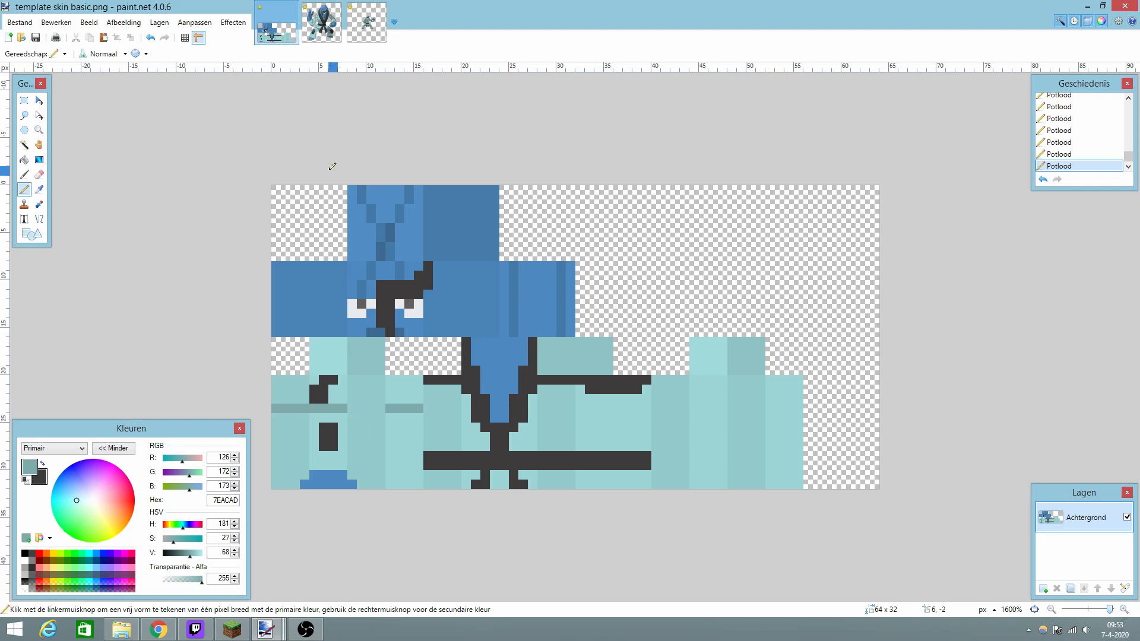
Sample the foot's blue, darken it to 3B6991 and paint a two-pixel-high shading column at each edge of the foot on the front face.
click(321, 22)
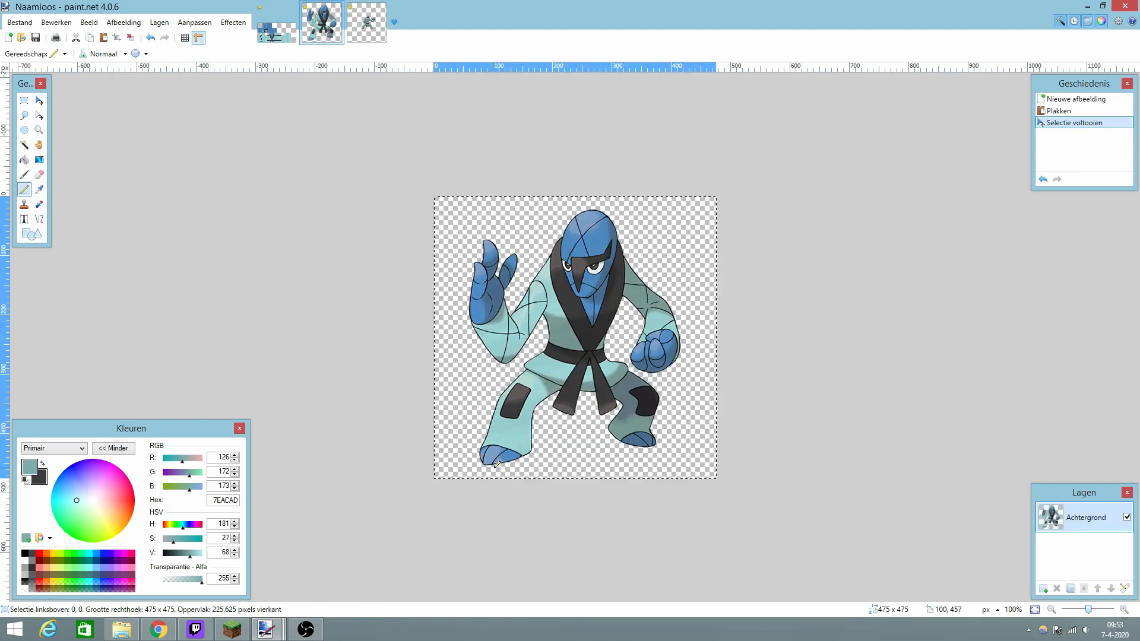
click(276, 24)
click(38, 190)
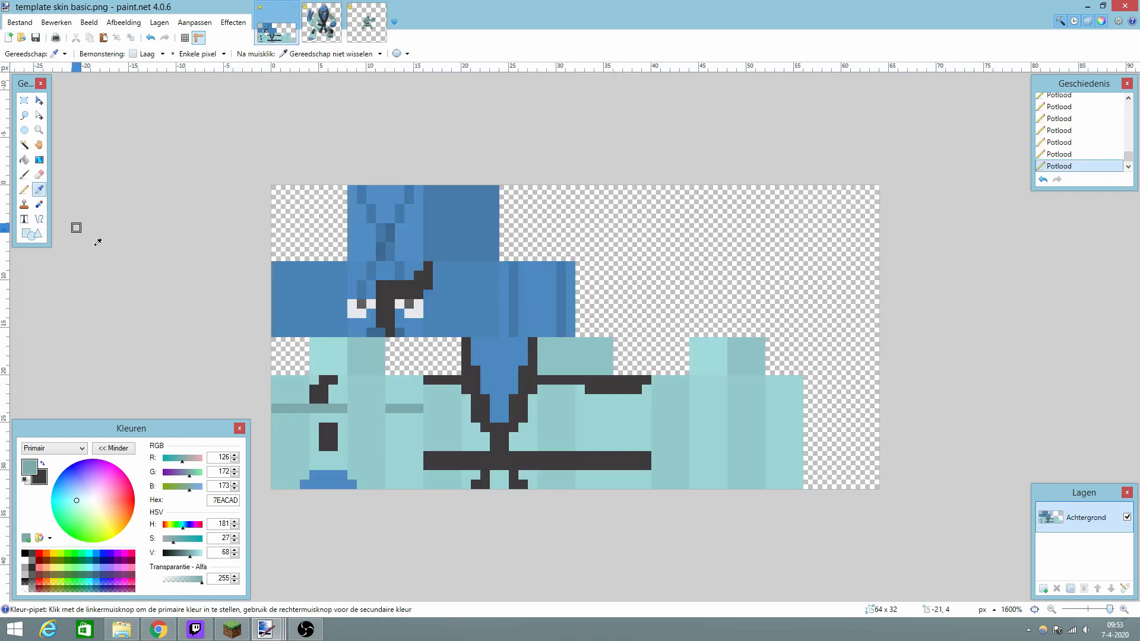
click(323, 482)
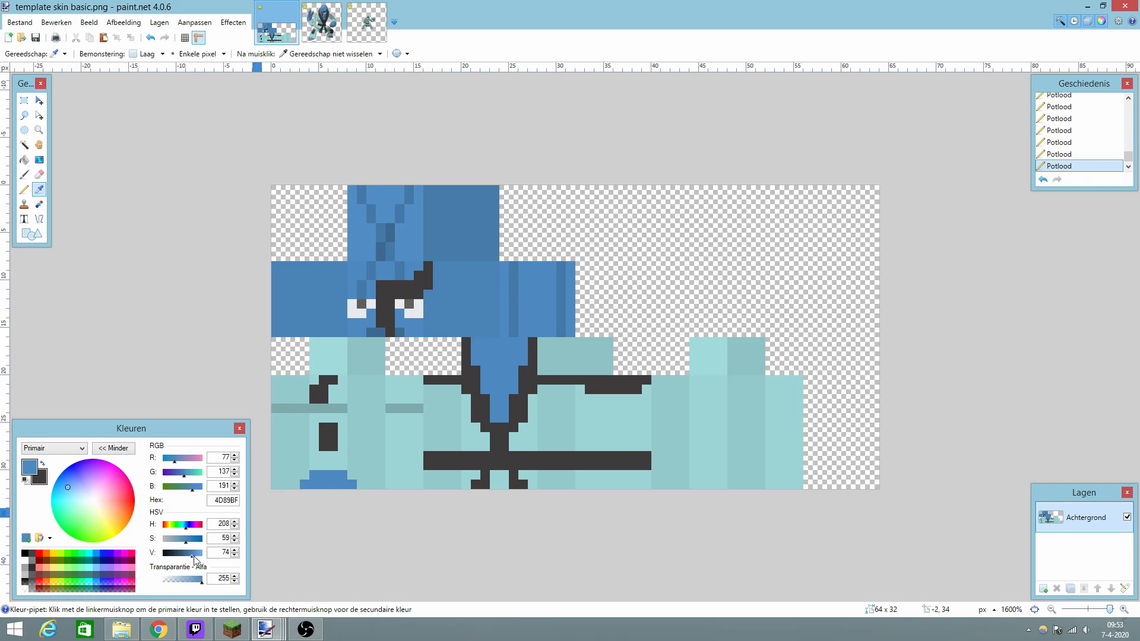
click(186, 553)
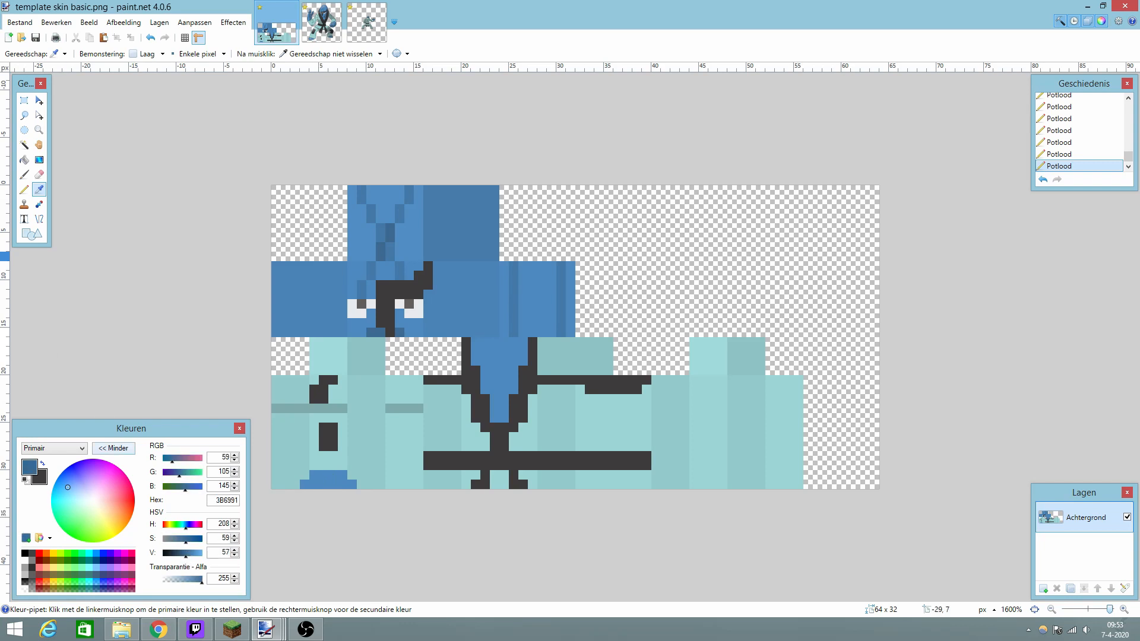
click(24, 189)
click(316, 472)
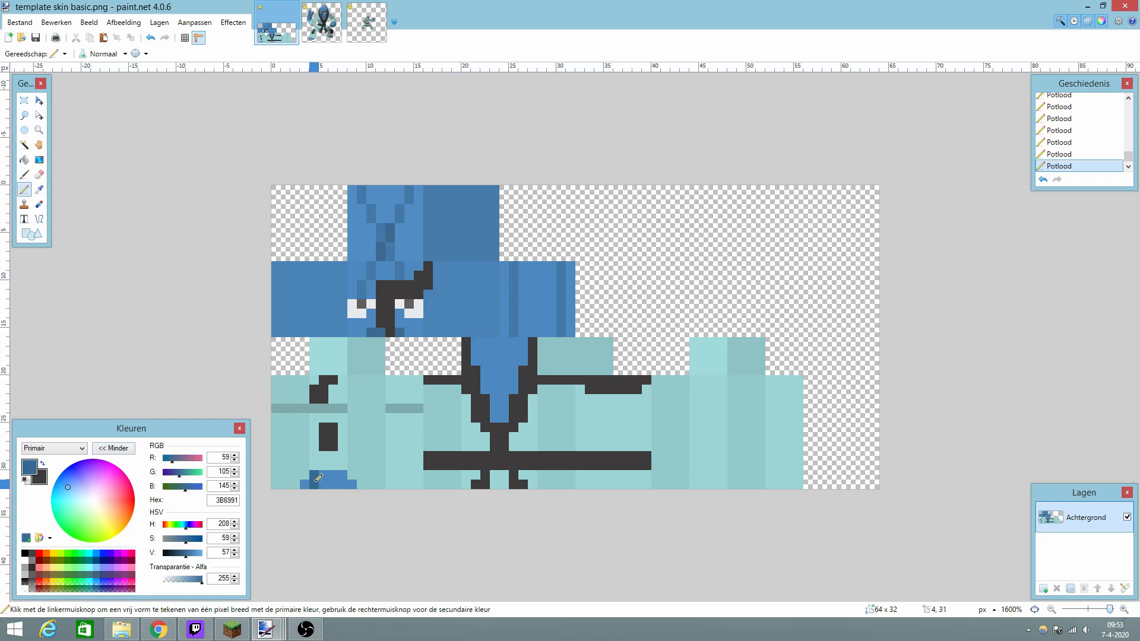
drag(342, 475, 343, 481)
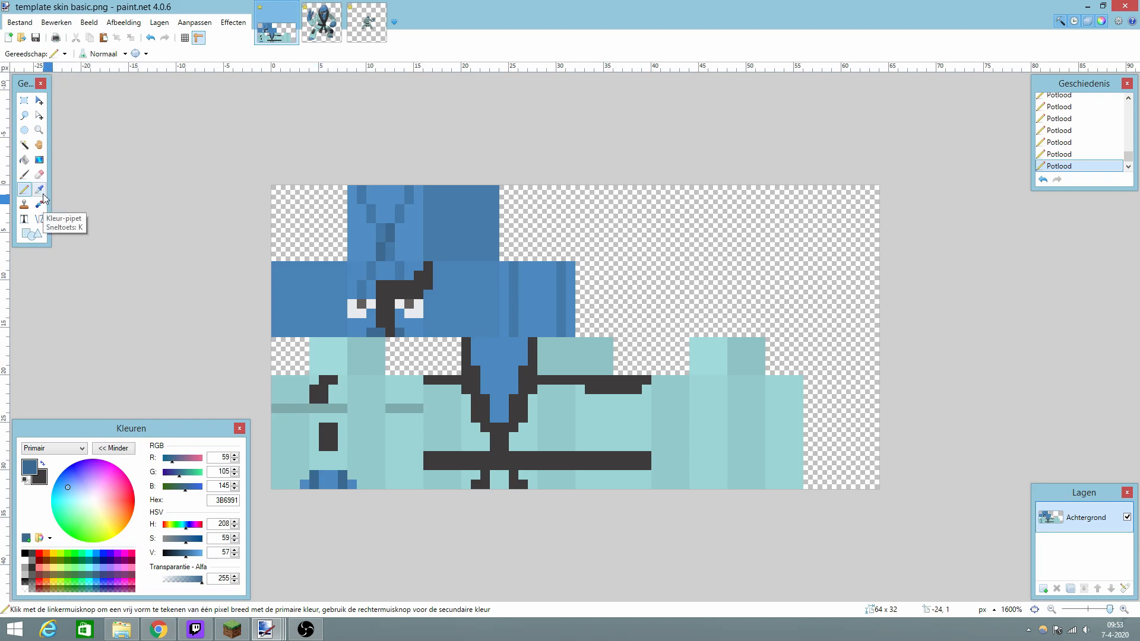
Consult the front reference, sample the face's blue 4D89BF and paint a hand 4 pixels wide and 3 high at the bottom of the arm's front face.
click(373, 37)
click(316, 30)
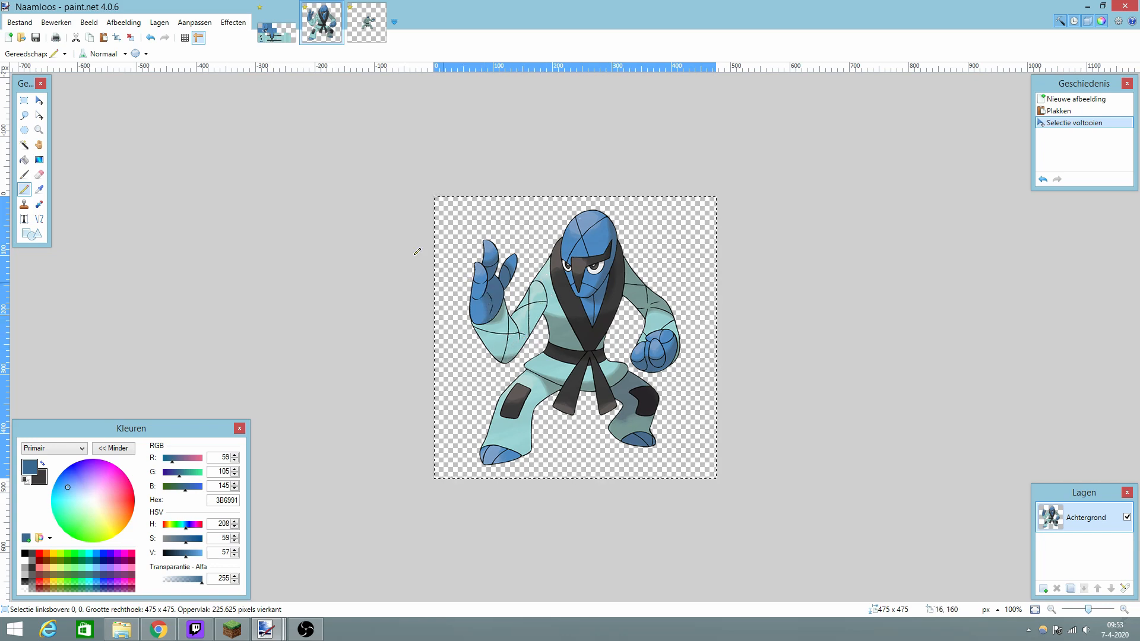
click(261, 35)
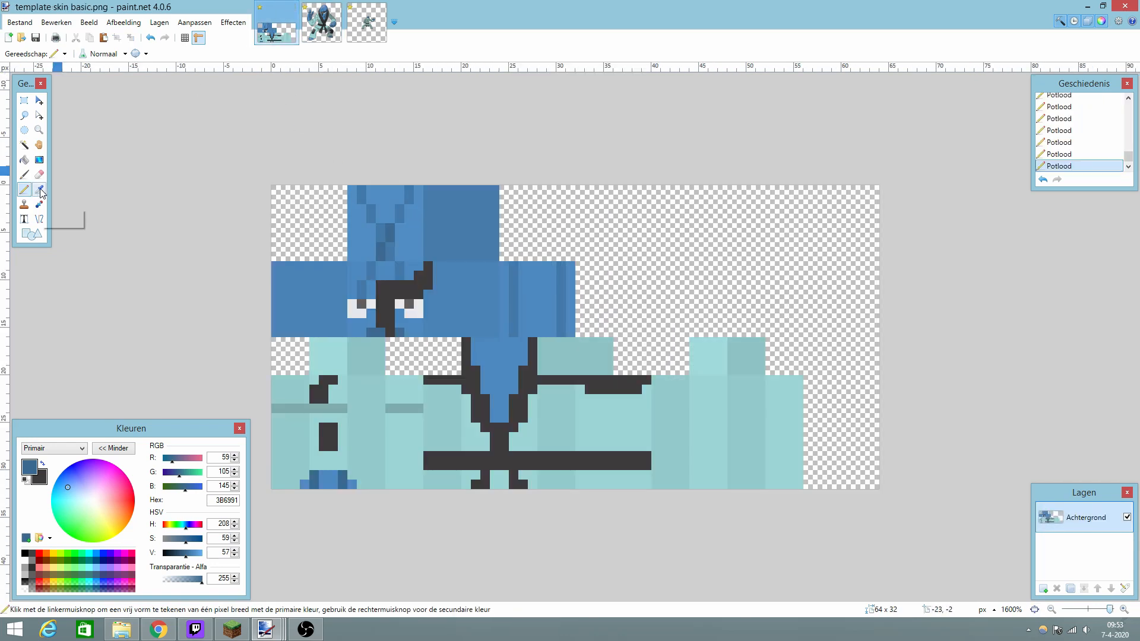
click(39, 189)
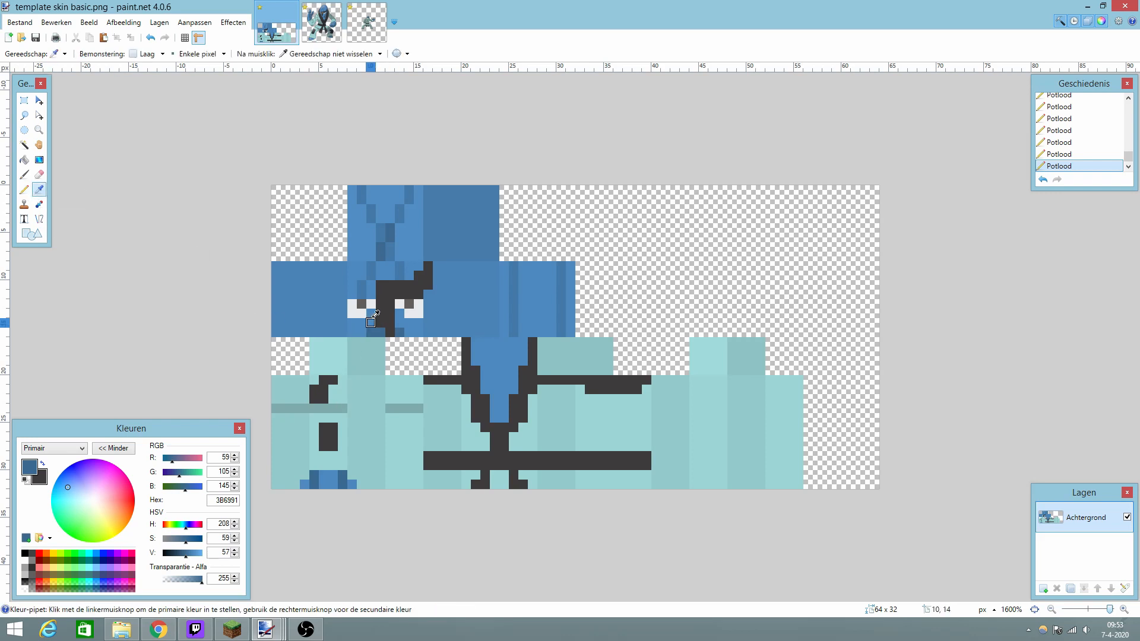
click(351, 324)
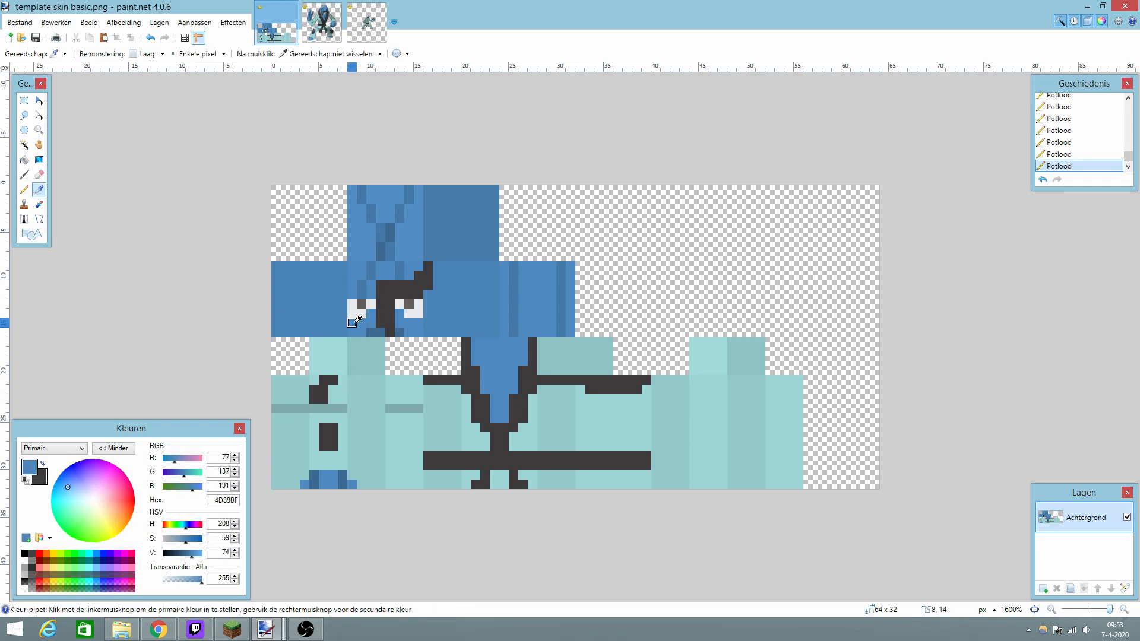
click(24, 190)
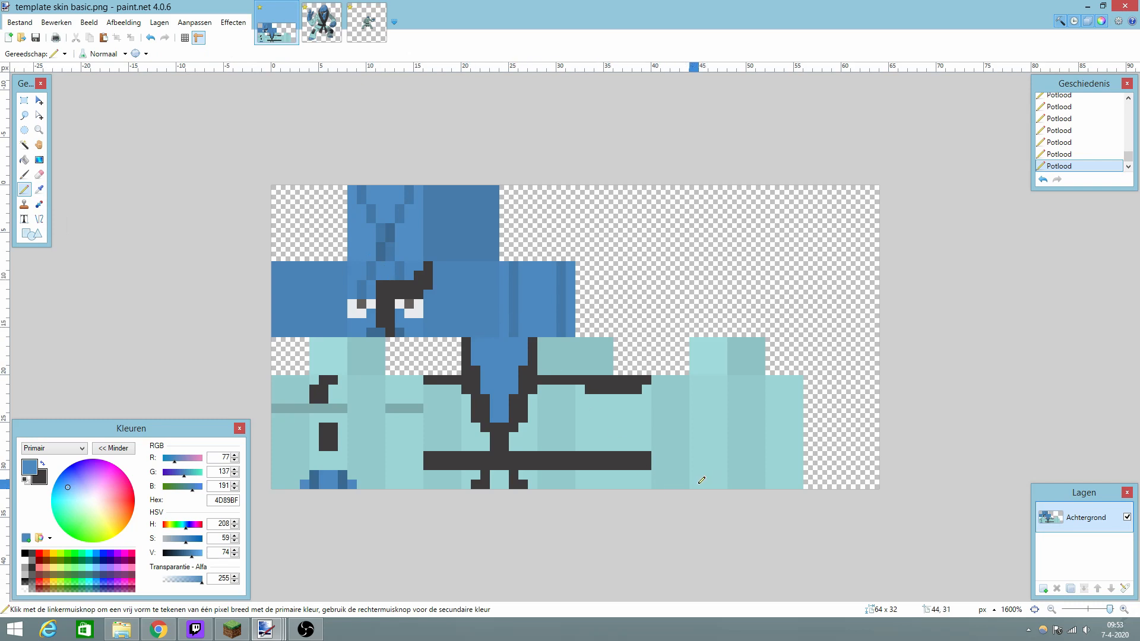
mouse_move(701, 480)
mouse_down()
mouse_move(699, 464)
mouse_move(724, 463)
mouse_move(723, 483)
mouse_move(703, 475)
mouse_up()
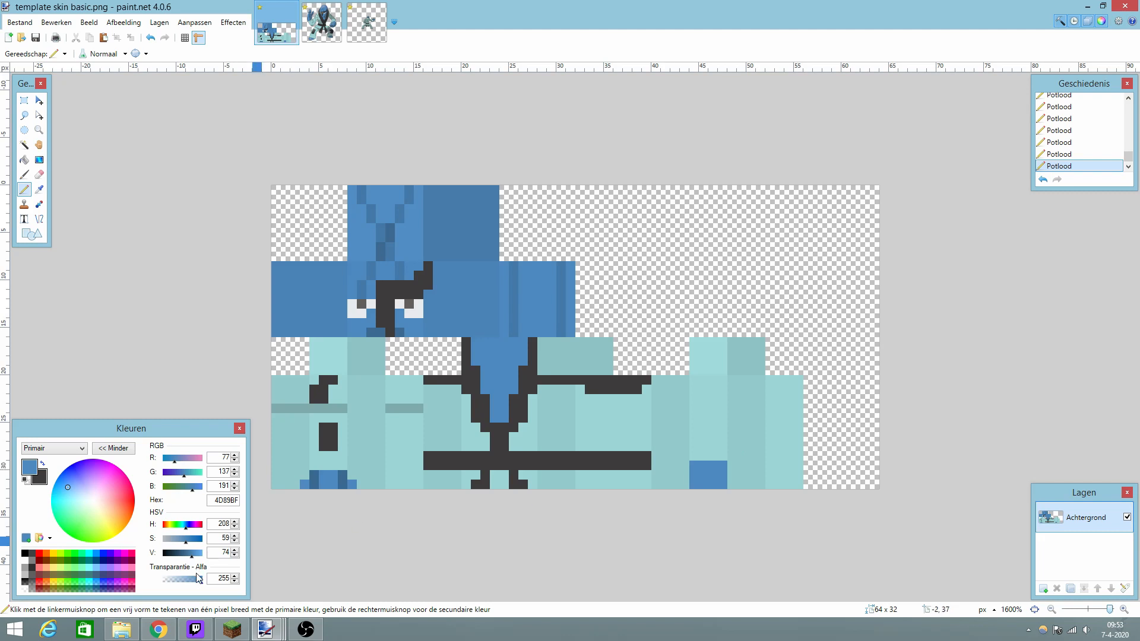
Darken the blue to value 68, colour 477DAD, and paint hand blocks 4 by 3 pixels at the bottom of both arm side faces.
drag(191, 560, 189, 560)
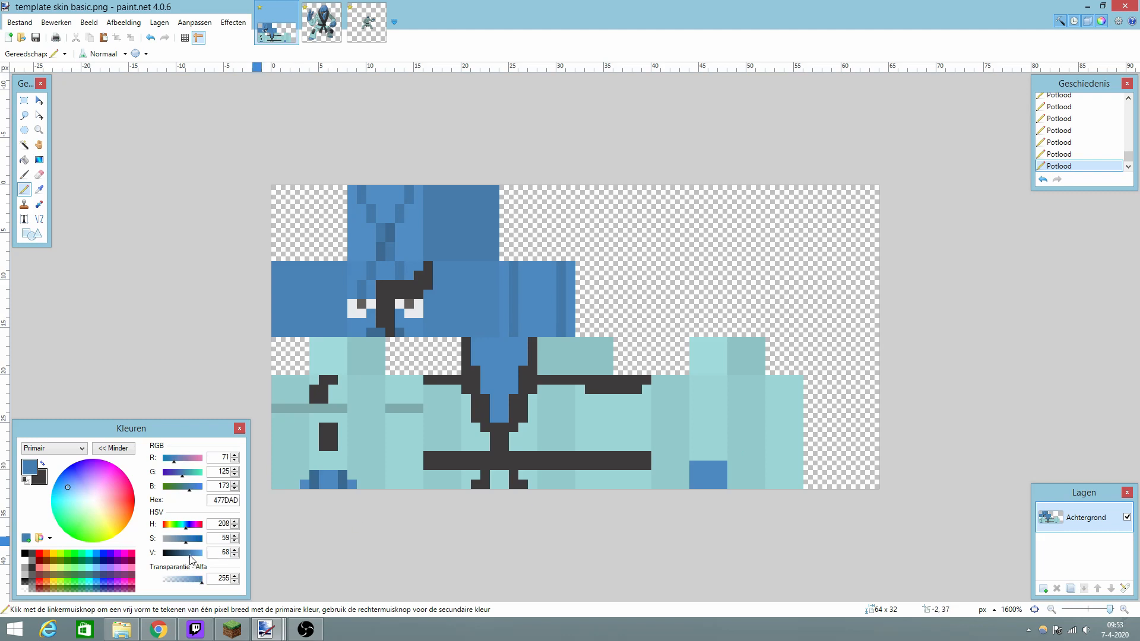
click(732, 465)
mouse_move(739, 473)
mouse_down()
mouse_move(752, 482)
mouse_move(747, 463)
mouse_move(761, 484)
mouse_move(760, 463)
mouse_move(740, 478)
mouse_up()
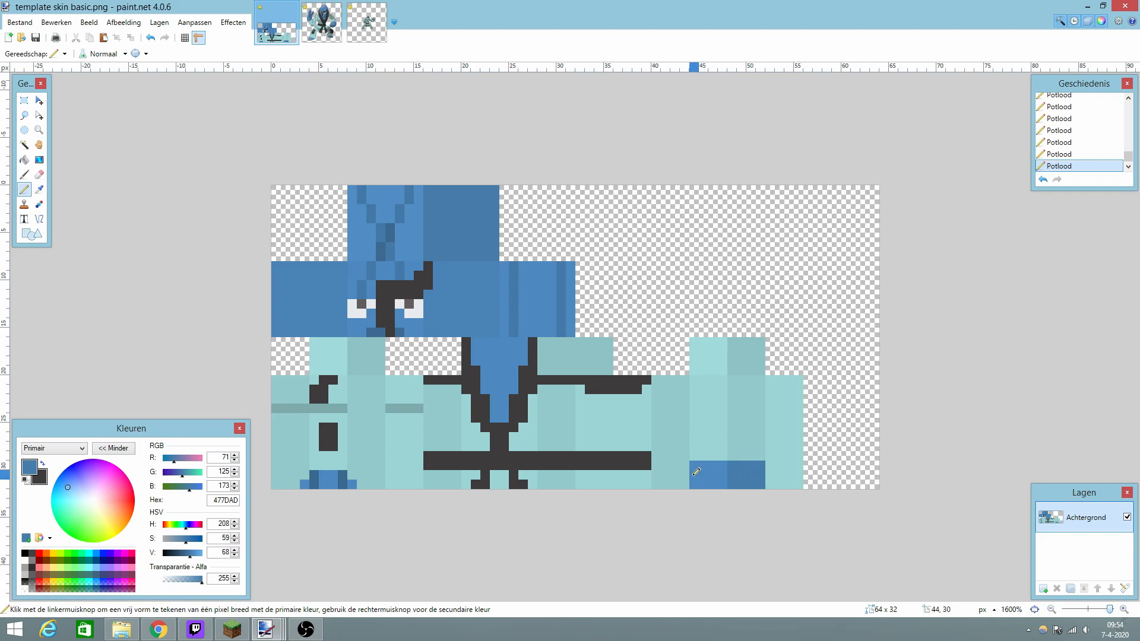
mouse_move(683, 464)
mouse_down()
mouse_move(656, 464)
mouse_move(656, 484)
mouse_move(684, 473)
mouse_move(669, 472)
mouse_up()
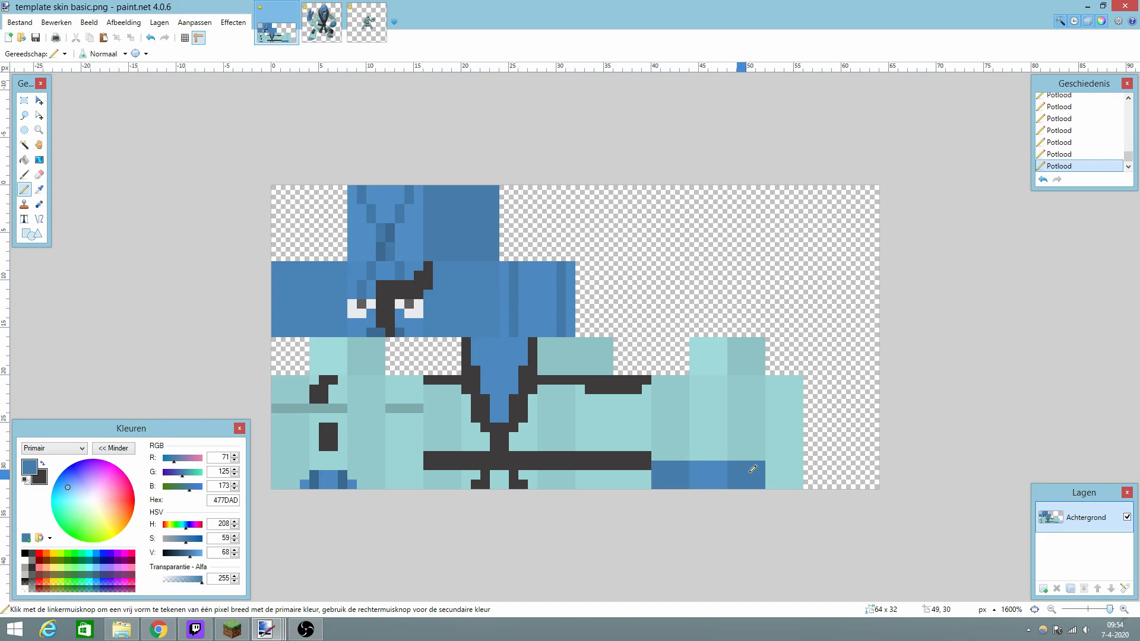
Sample the front hand's blue 4D89BF and paint a hand 4 pixels wide and 3 high at the bottom of the arm's back face.
click(38, 189)
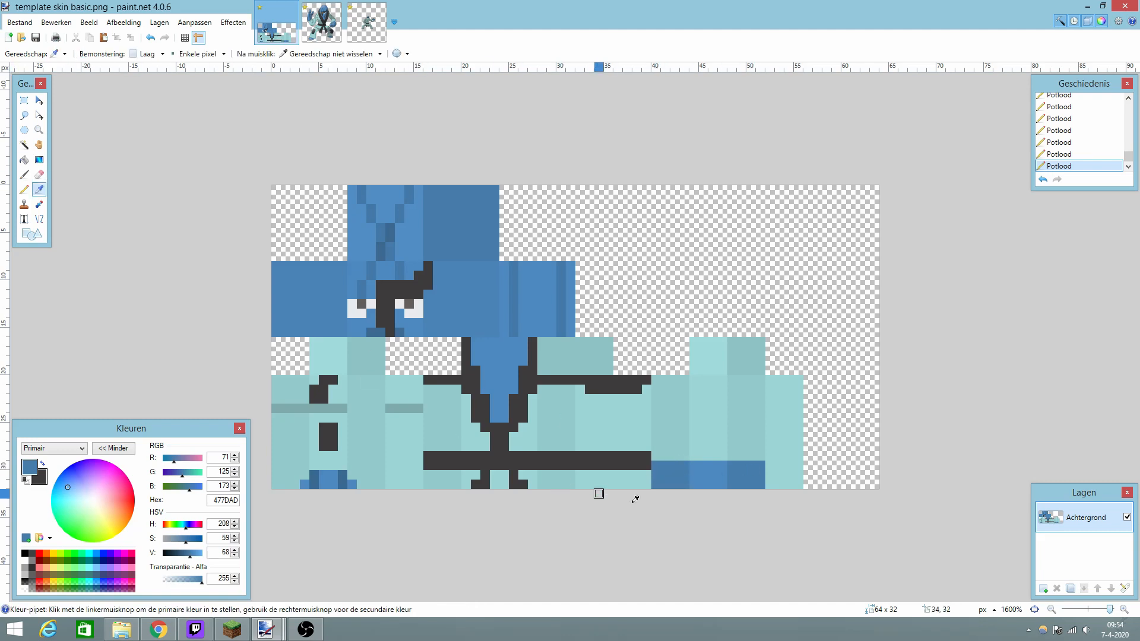
click(704, 484)
click(23, 189)
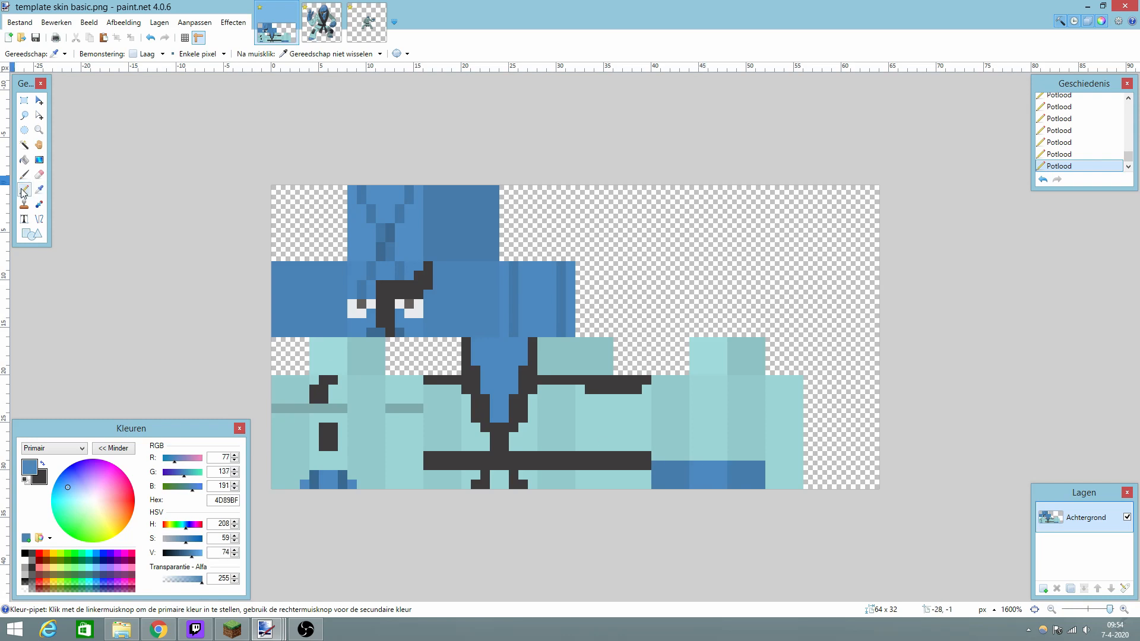
mouse_move(769, 484)
mouse_down()
mouse_move(773, 460)
mouse_move(795, 465)
mouse_move(799, 484)
mouse_move(781, 484)
mouse_move(794, 471)
mouse_up()
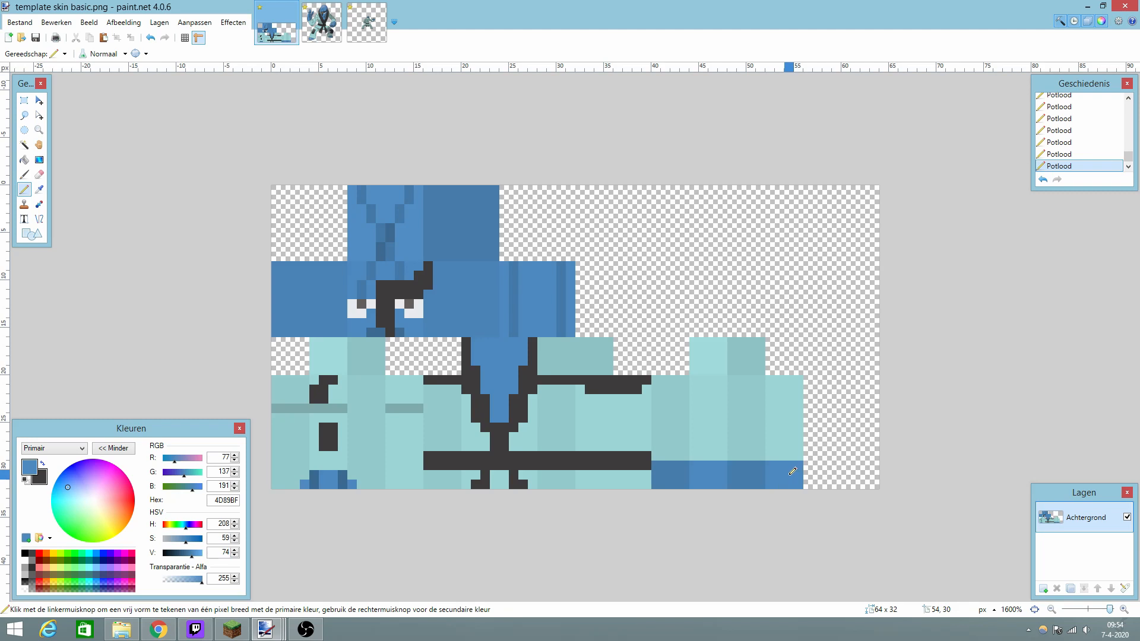
Consult the front reference, sample the side hand's blue 477DAD and fill the arm's 4 by 4 pixel underside with a rectangle.
click(317, 33)
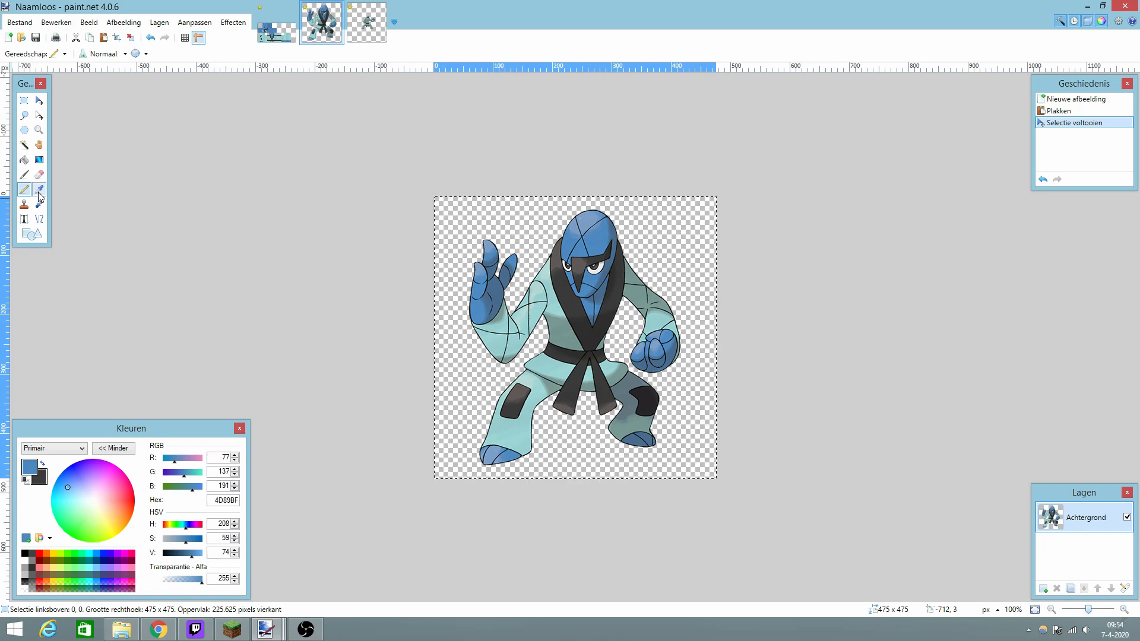
key(ctrl+shift+Tab)
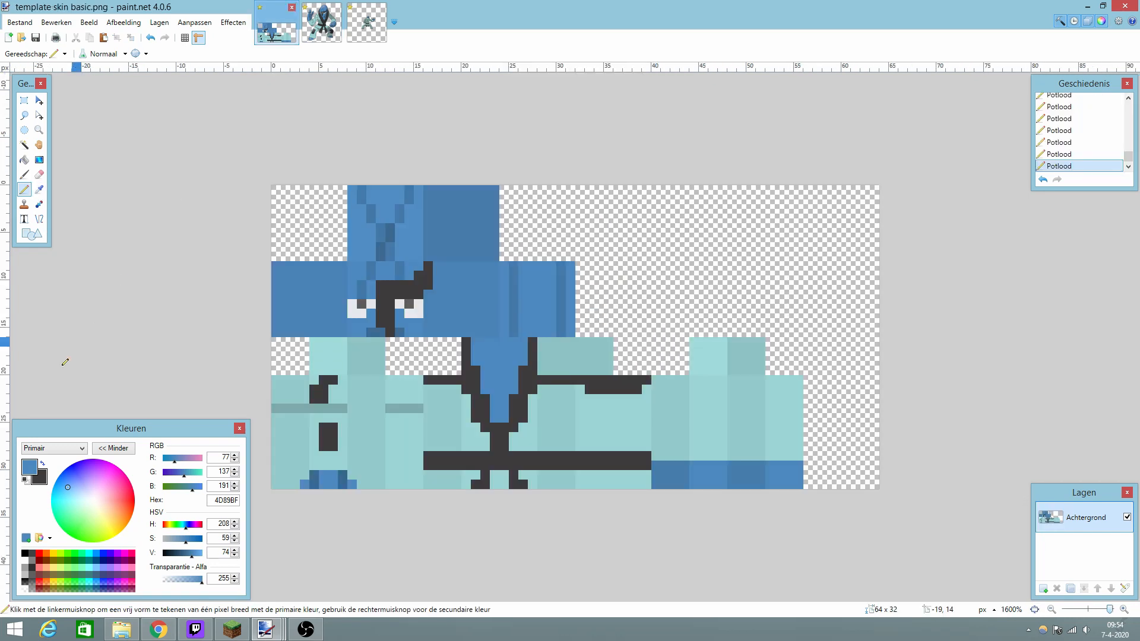
click(44, 190)
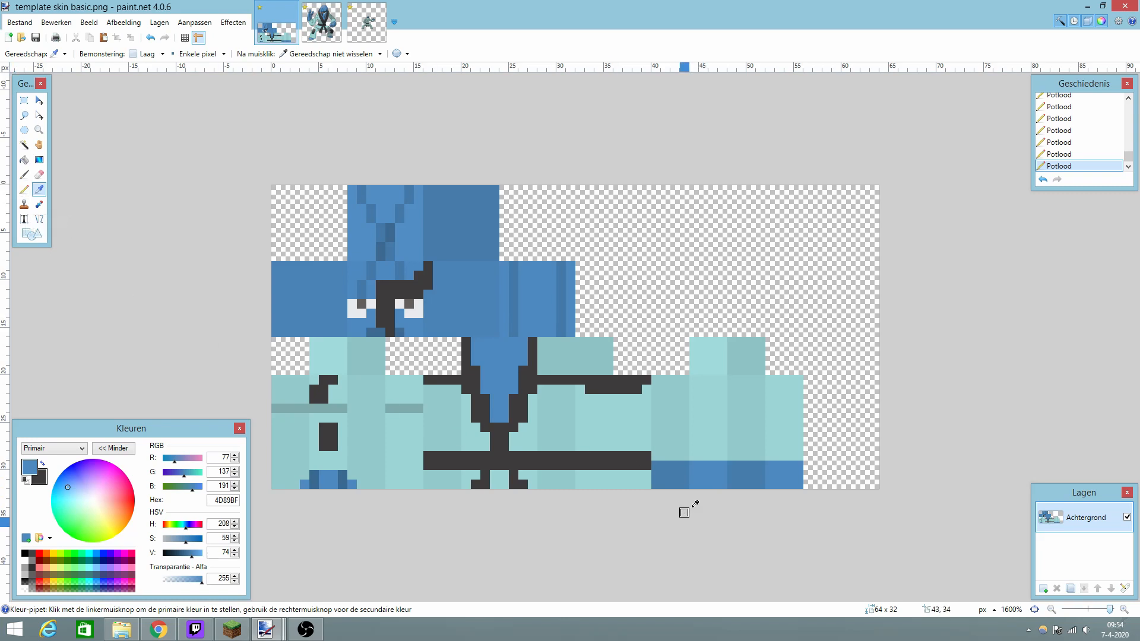
click(749, 473)
click(29, 234)
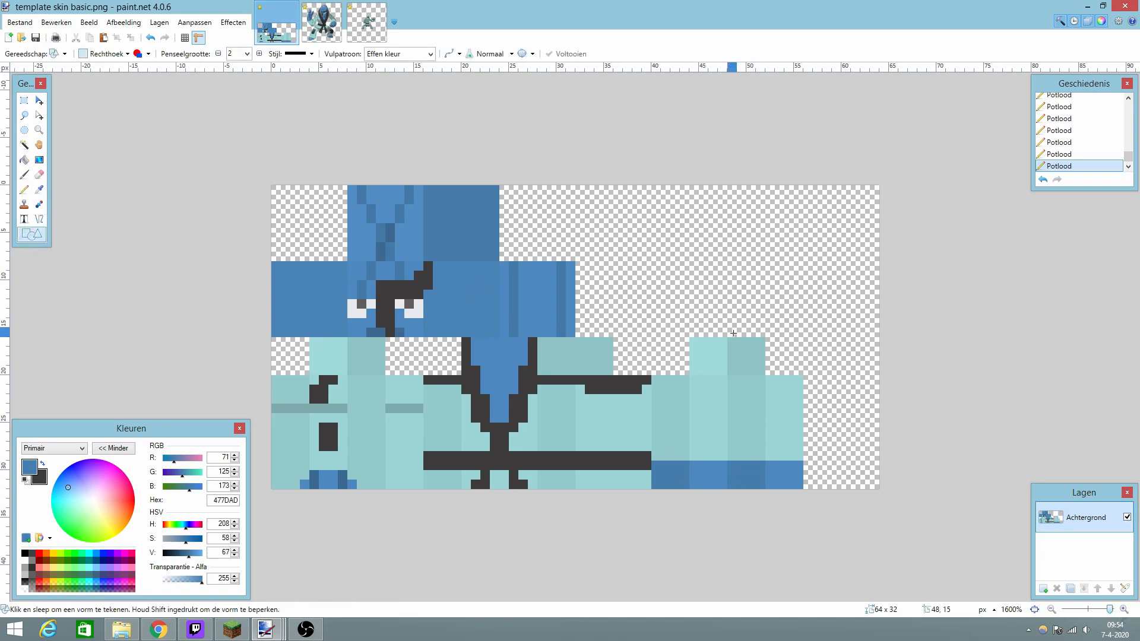
drag(729, 336, 765, 375)
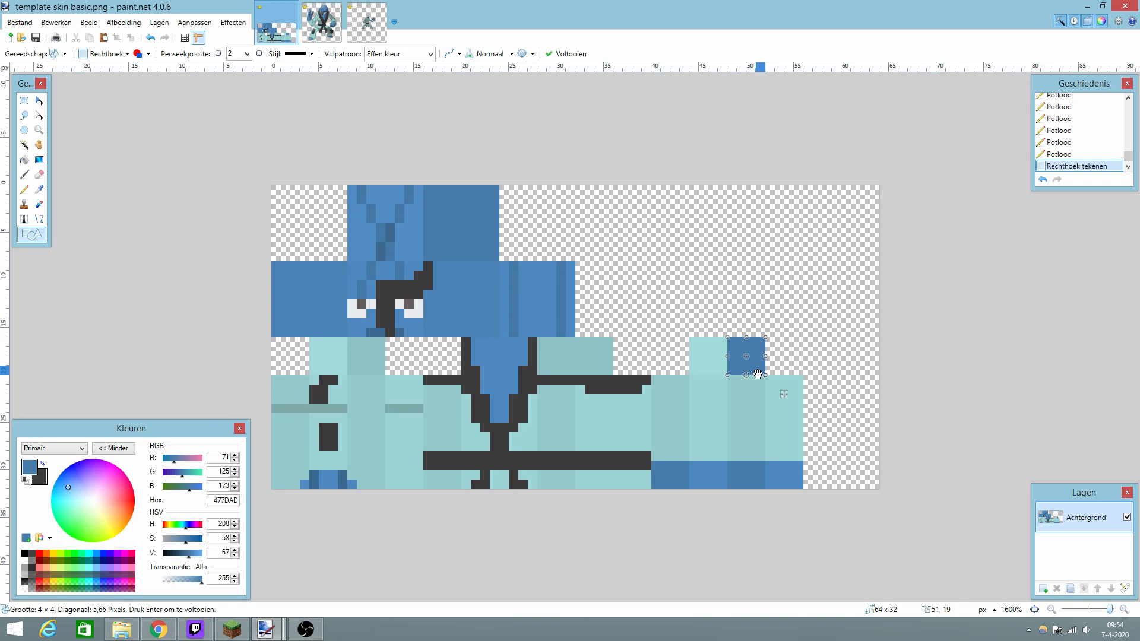
key(Return)
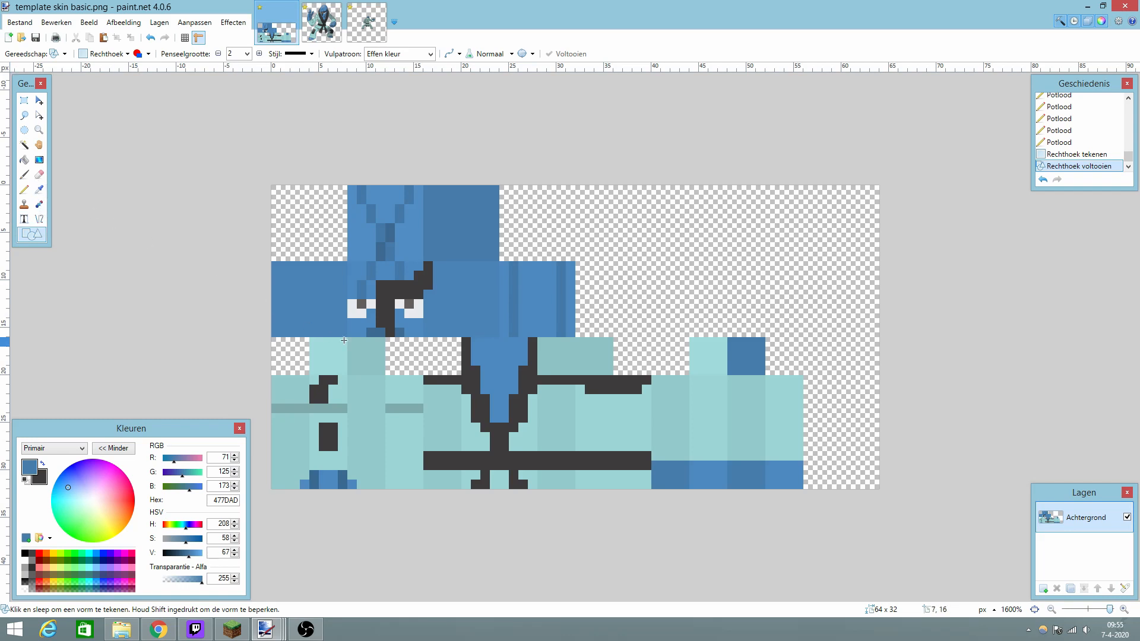
Sample the foot shading 3B6991 and paint finger lines on the front hand: two pixels down its third column, one at the fourth column's bottom.
click(39, 190)
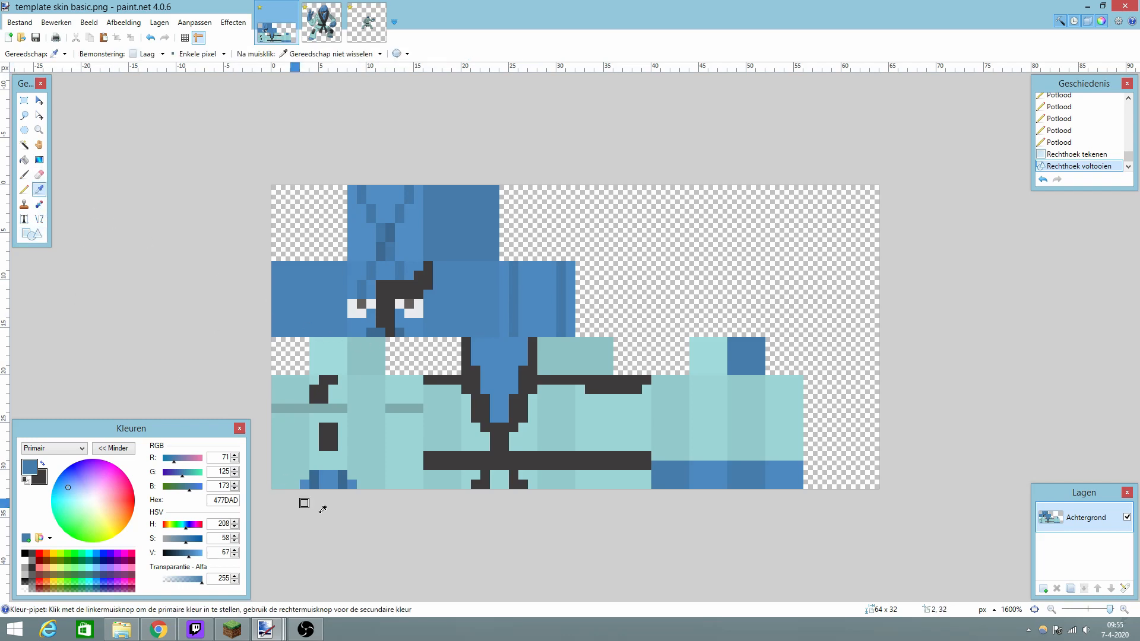
click(319, 478)
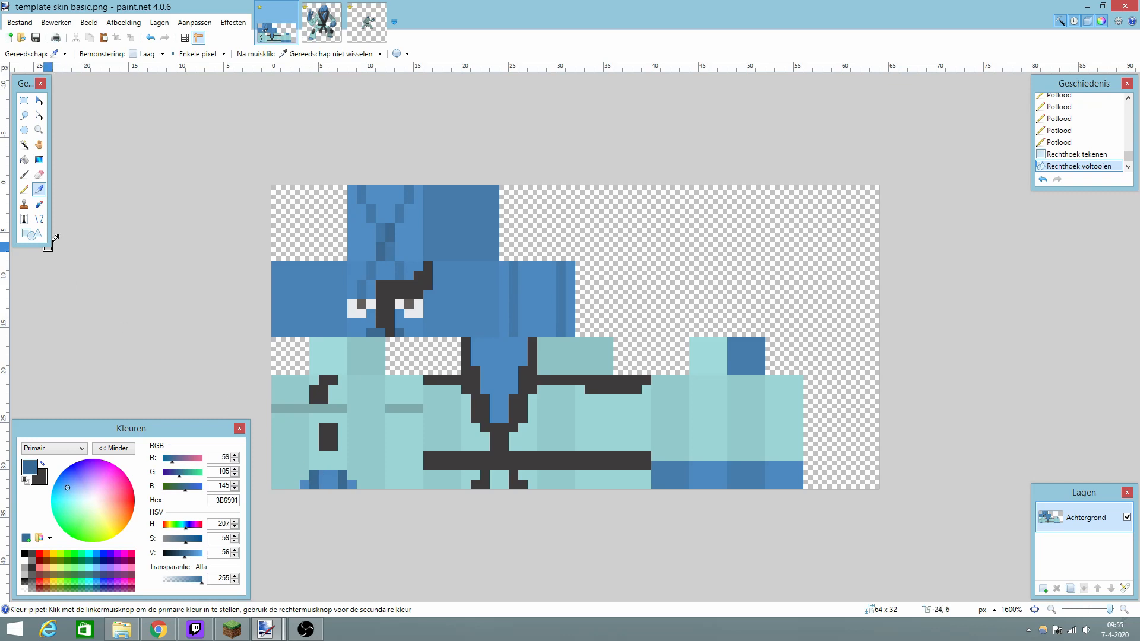
click(25, 189)
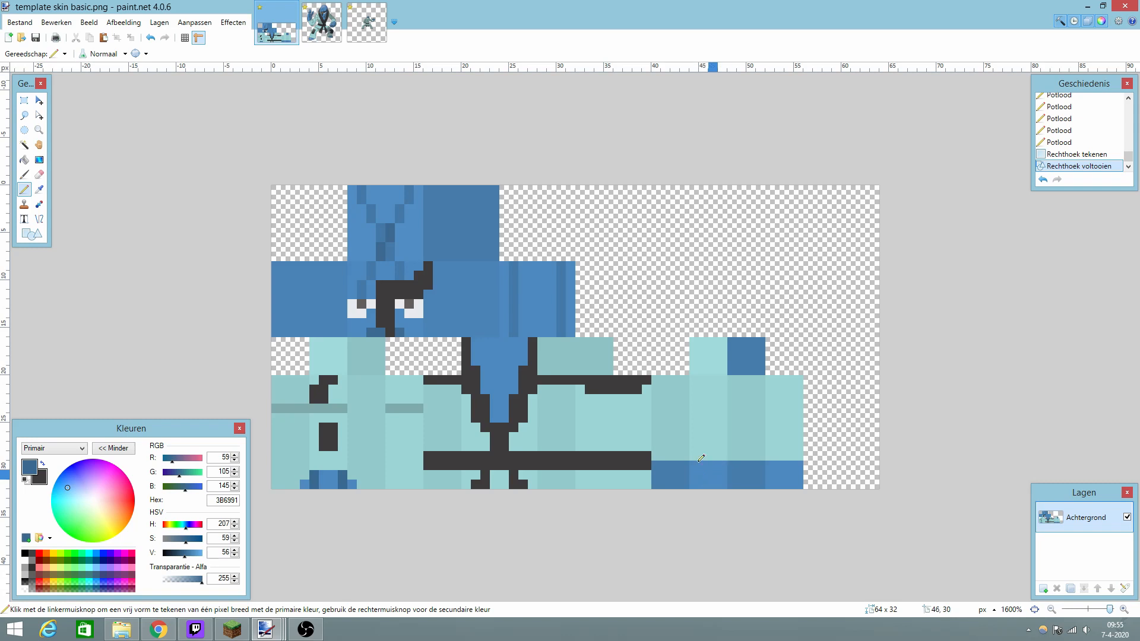
click(320, 23)
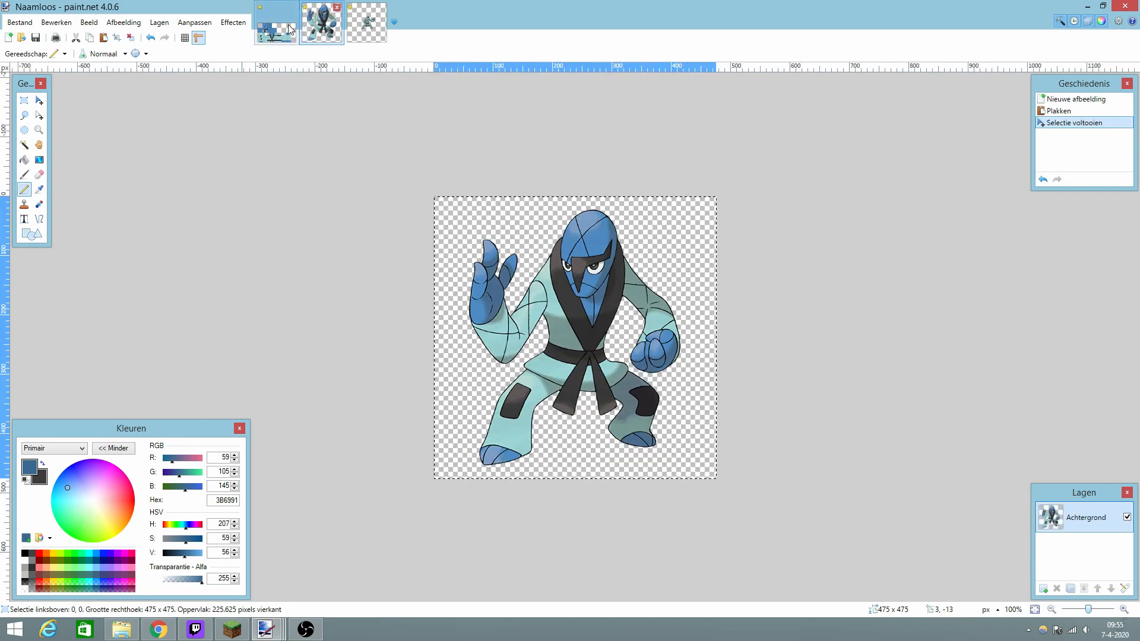
click(290, 30)
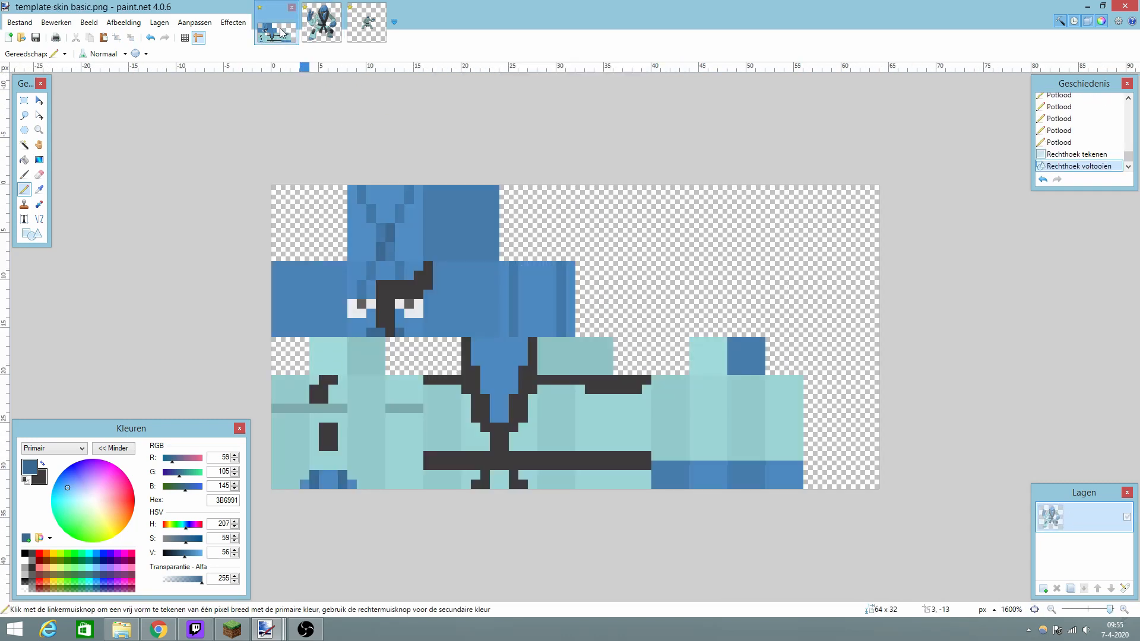
click(710, 464)
key(ctrl+z)
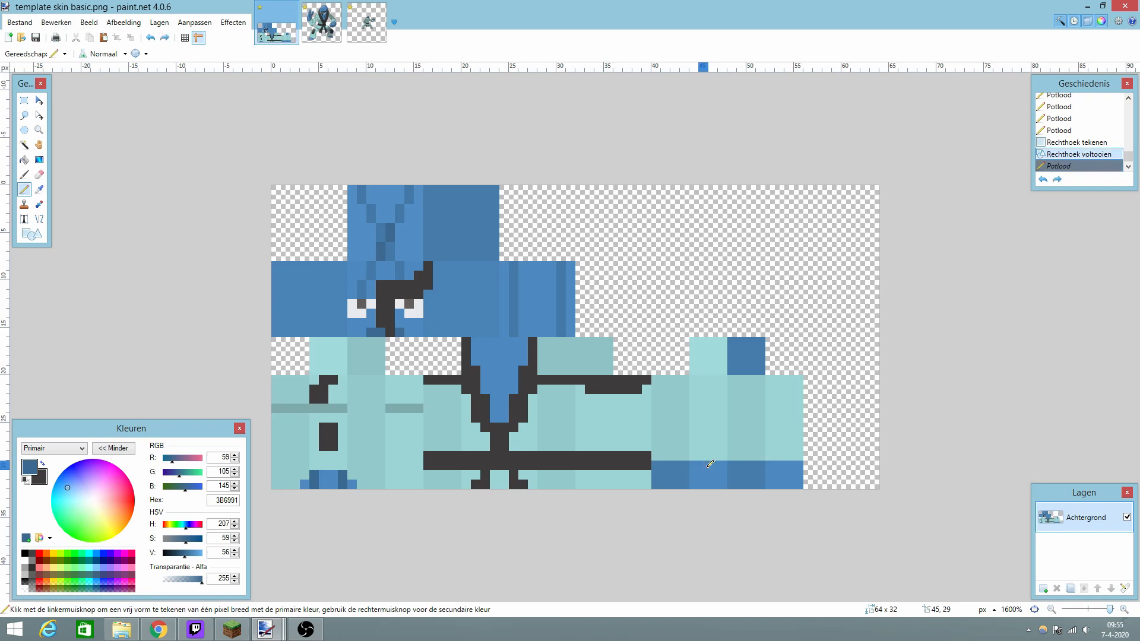
drag(712, 464, 715, 470)
click(722, 474)
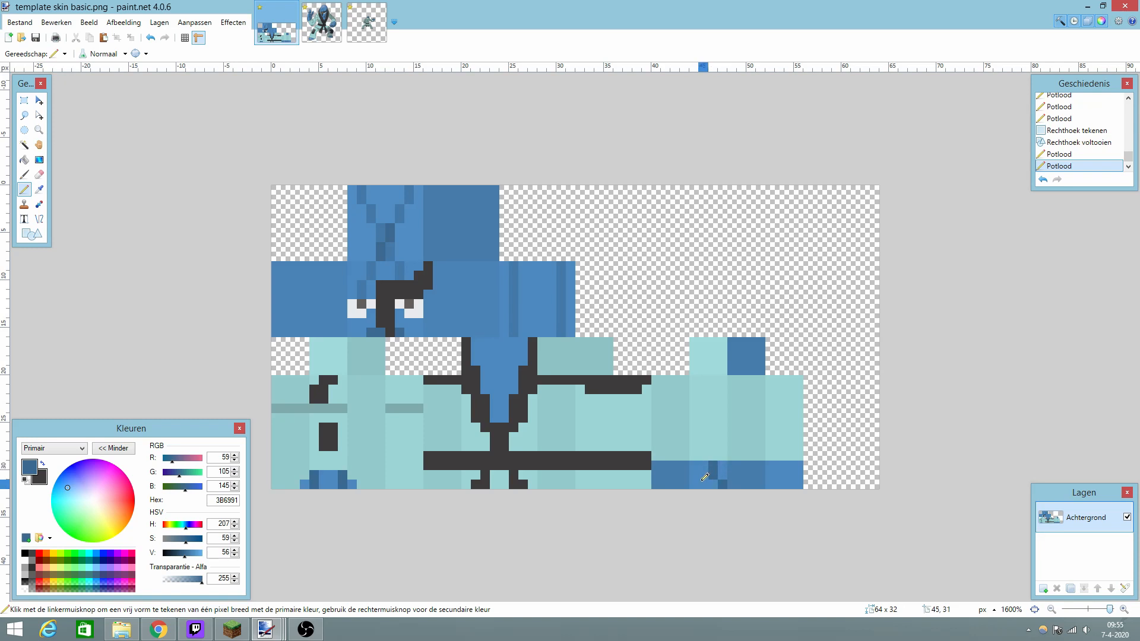
click(322, 22)
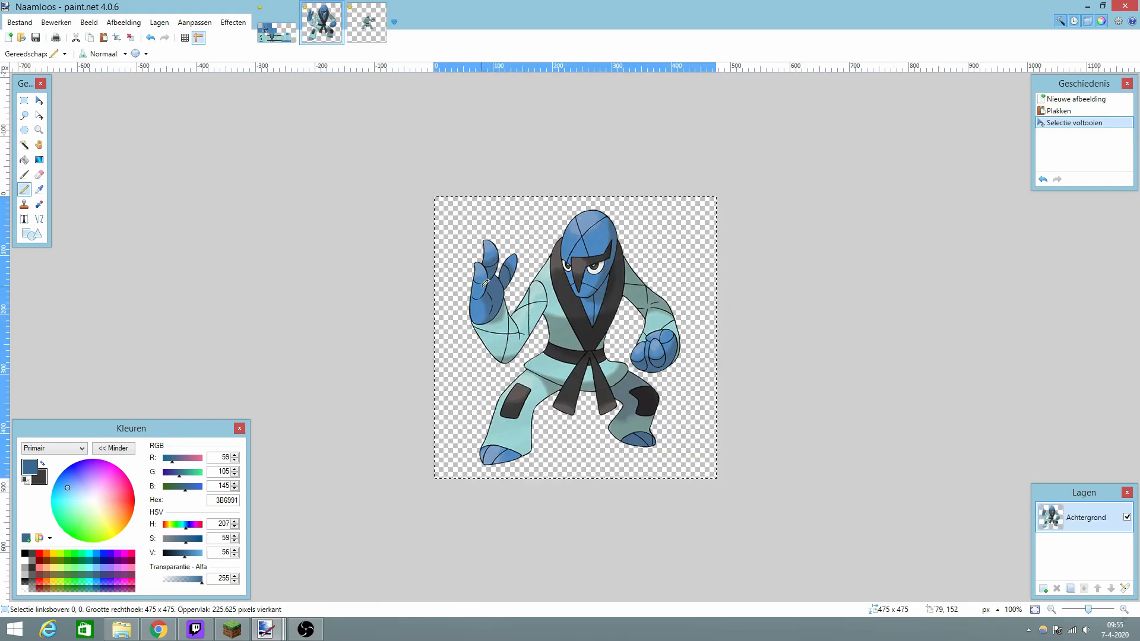
key(ctrl+shift+Tab)
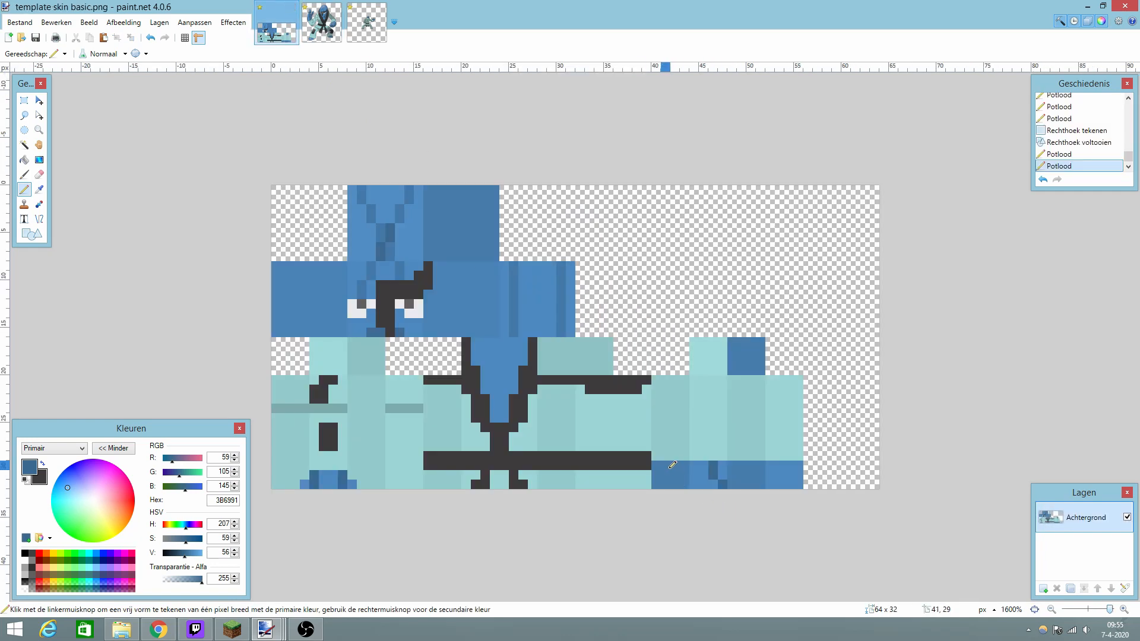
drag(673, 465, 671, 480)
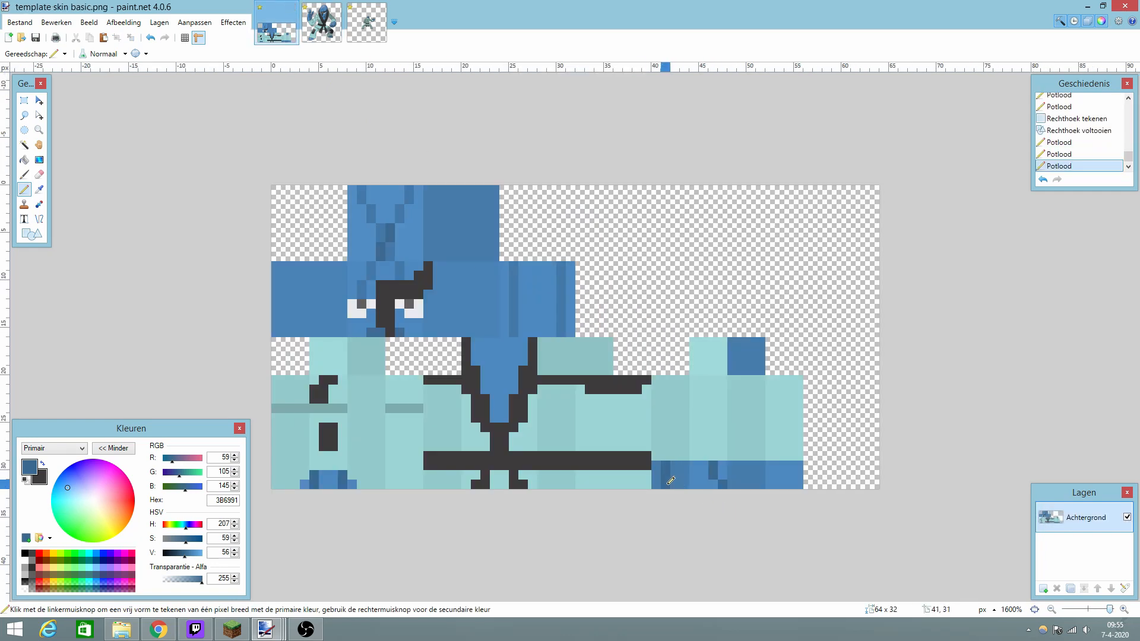
key(ctrl+z)
drag(679, 466, 682, 484)
key(ctrl+z)
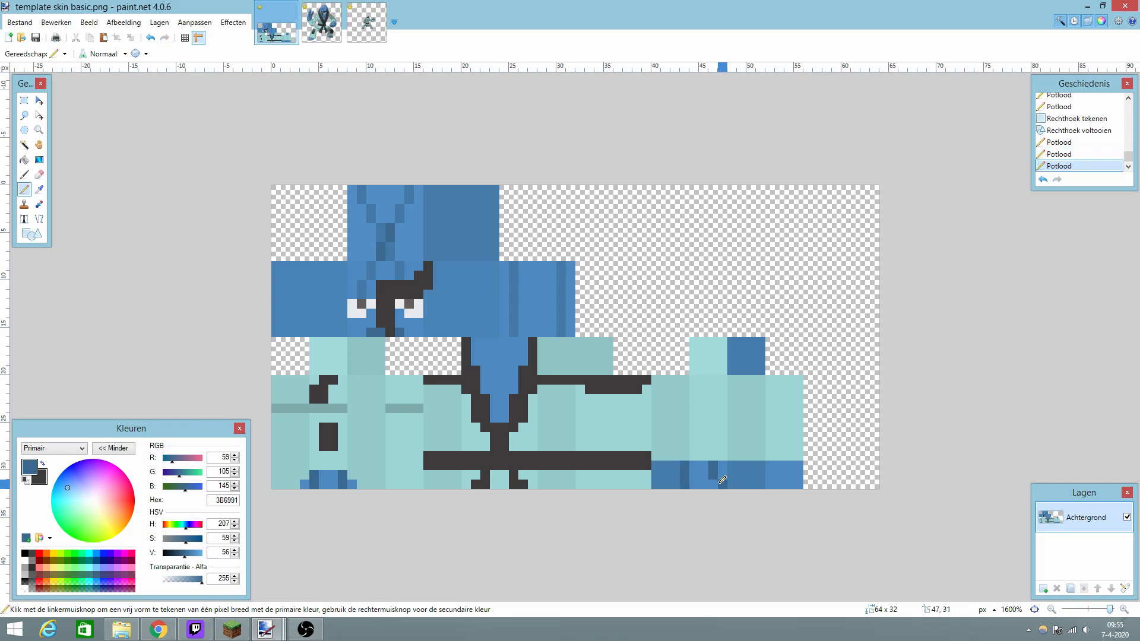
key(ctrl+z)
click(673, 463)
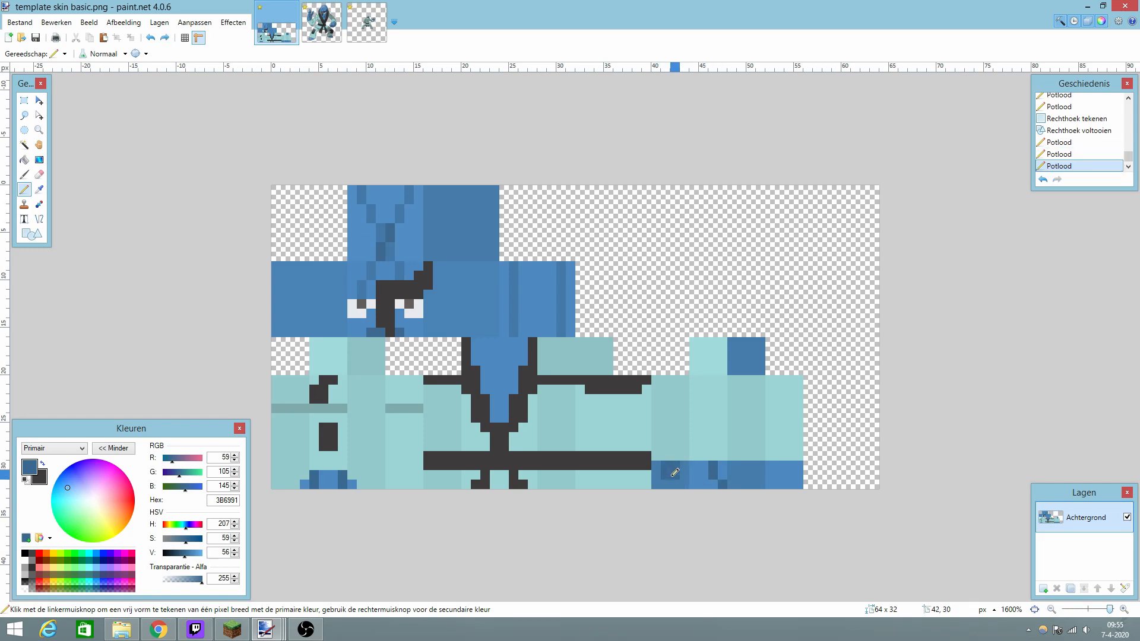
key(ctrl+z)
Paint a three-pixel-high 3B6991 finger line down the third column of the outer side hand and compare it with the front reference.
drag(674, 463, 675, 484)
click(318, 23)
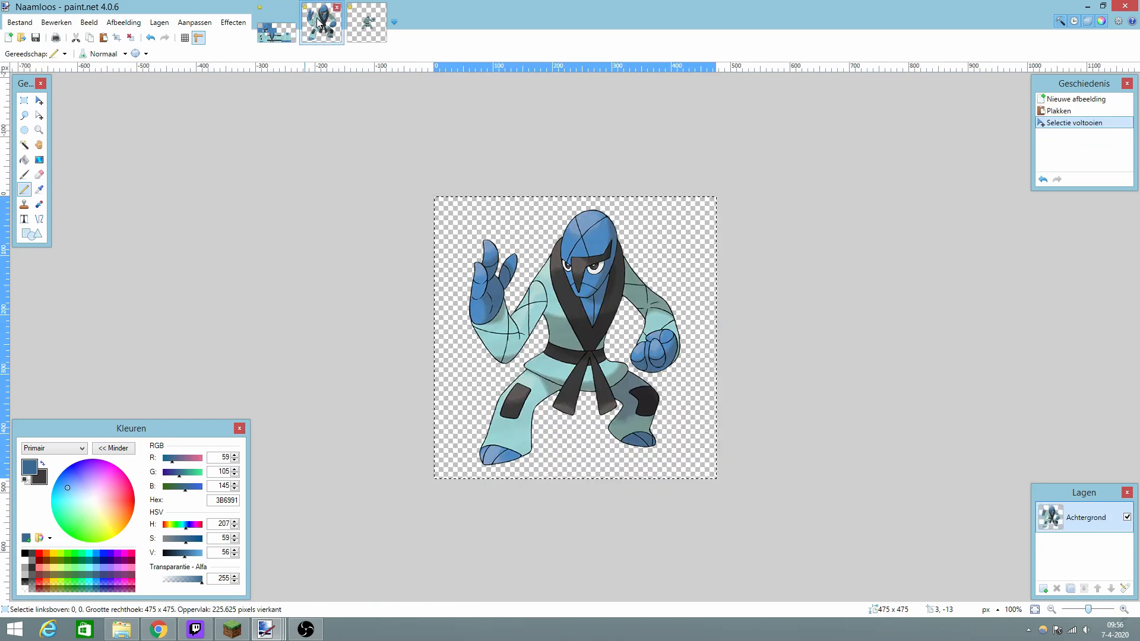
click(277, 27)
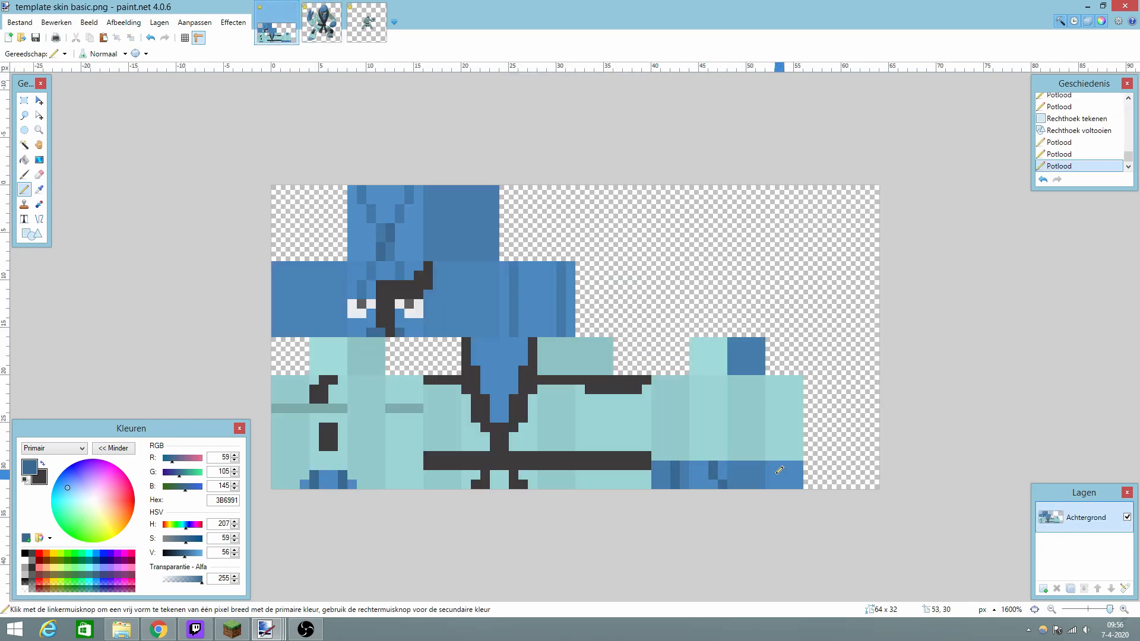
Copy the 4 by 3 pixel front hand, mirror it horizontally, place it over the back face's hand and deselect.
click(24, 102)
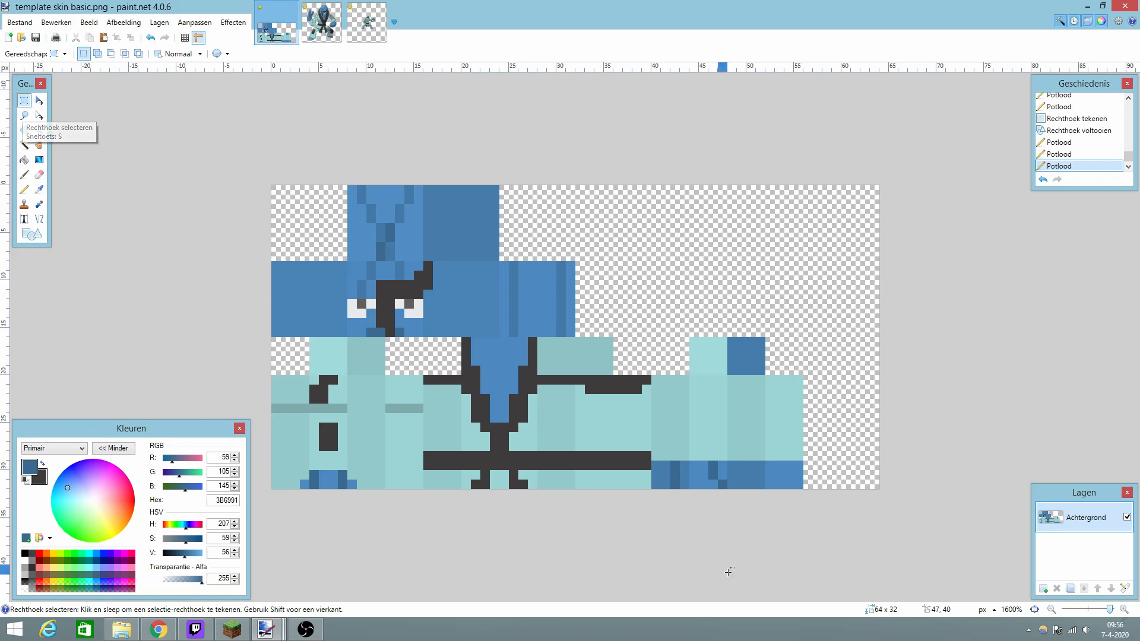
drag(693, 463, 721, 485)
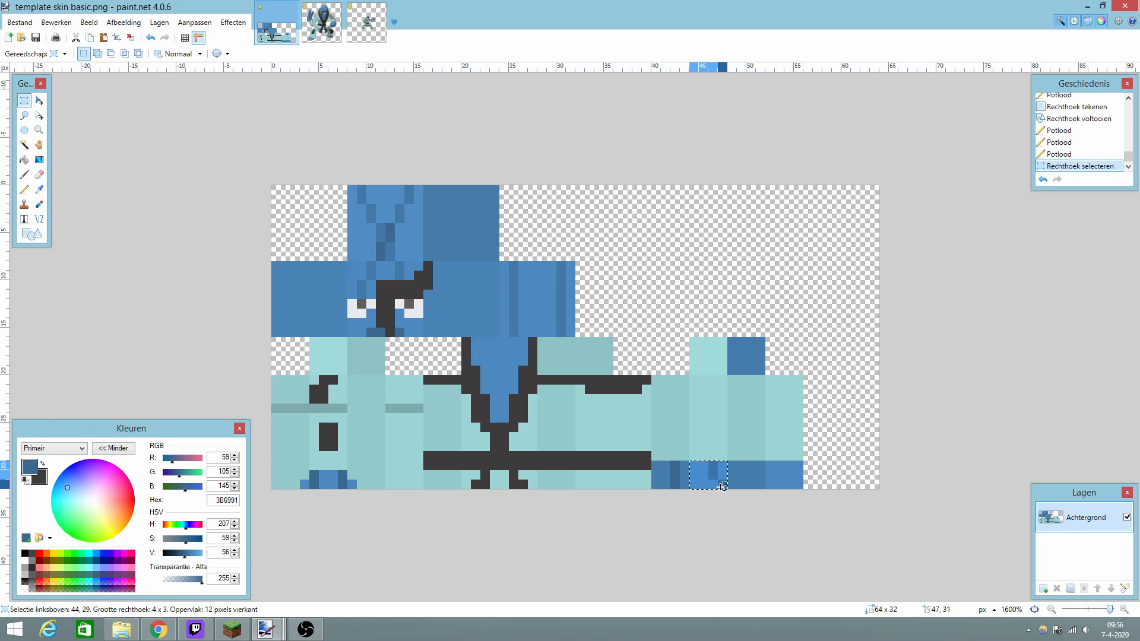
key(ctrl+v)
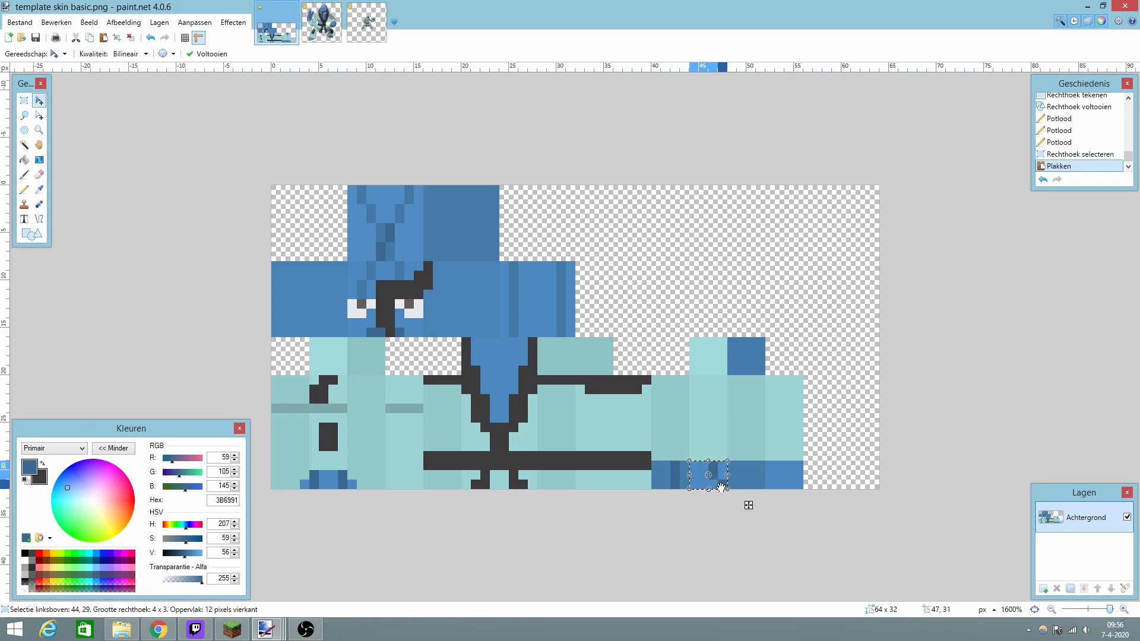
drag(748, 505, 863, 505)
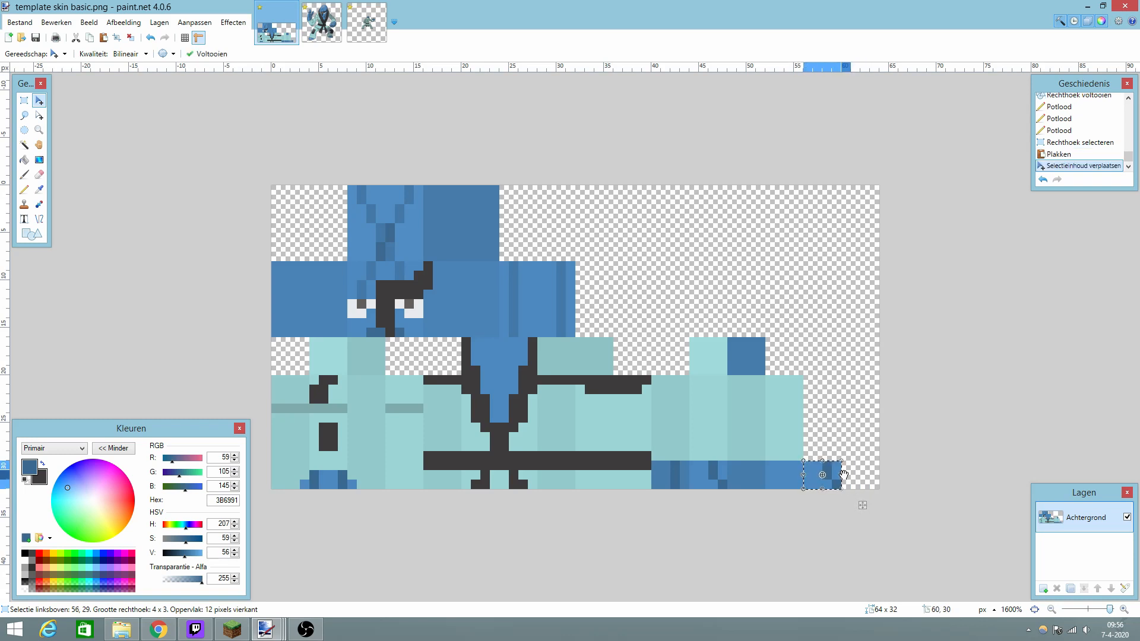
key(Return)
drag(842, 475, 764, 472)
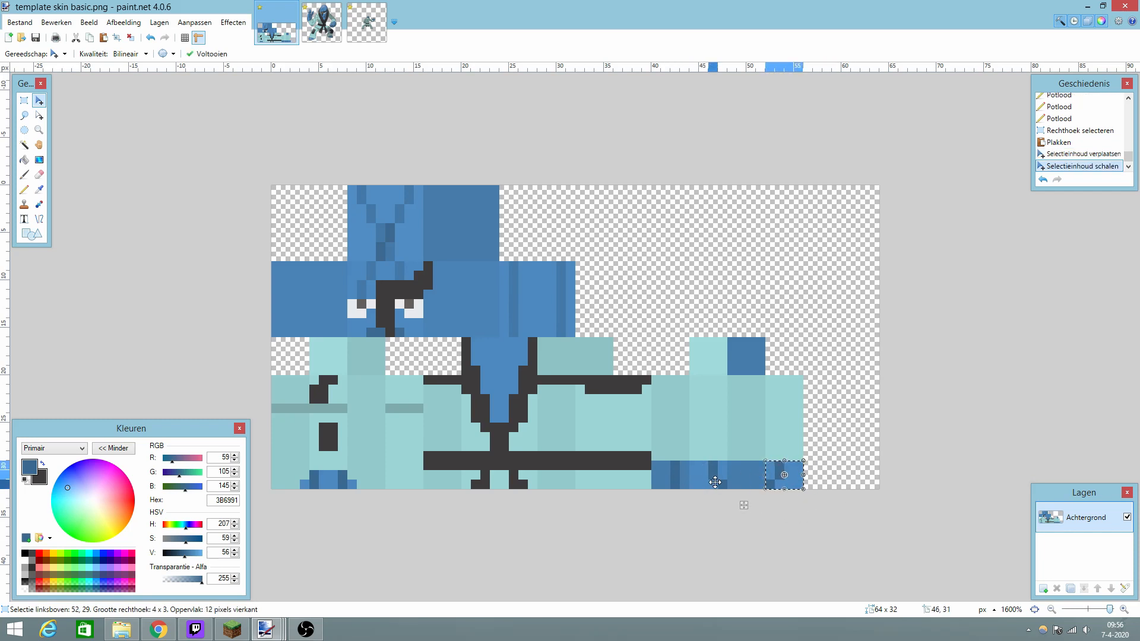
click(23, 100)
click(171, 148)
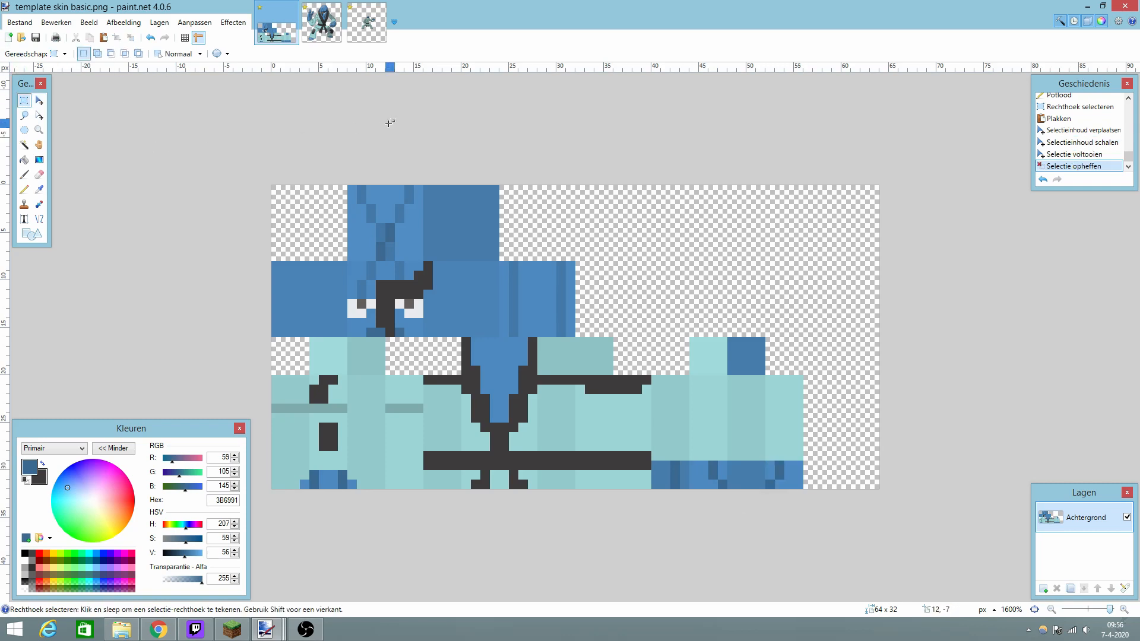
Glance at the front reference, sample the grey-teal 7EACAD from the leg's horizontal band and get the Pencil ready for drawing.
click(23, 190)
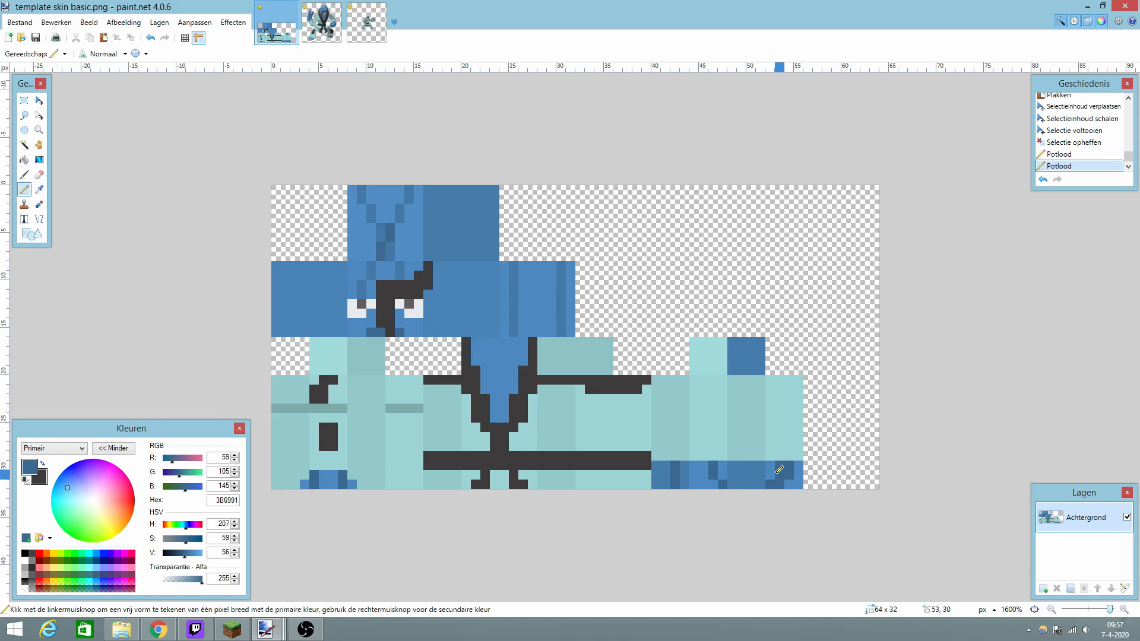
key(ctrl+Tab)
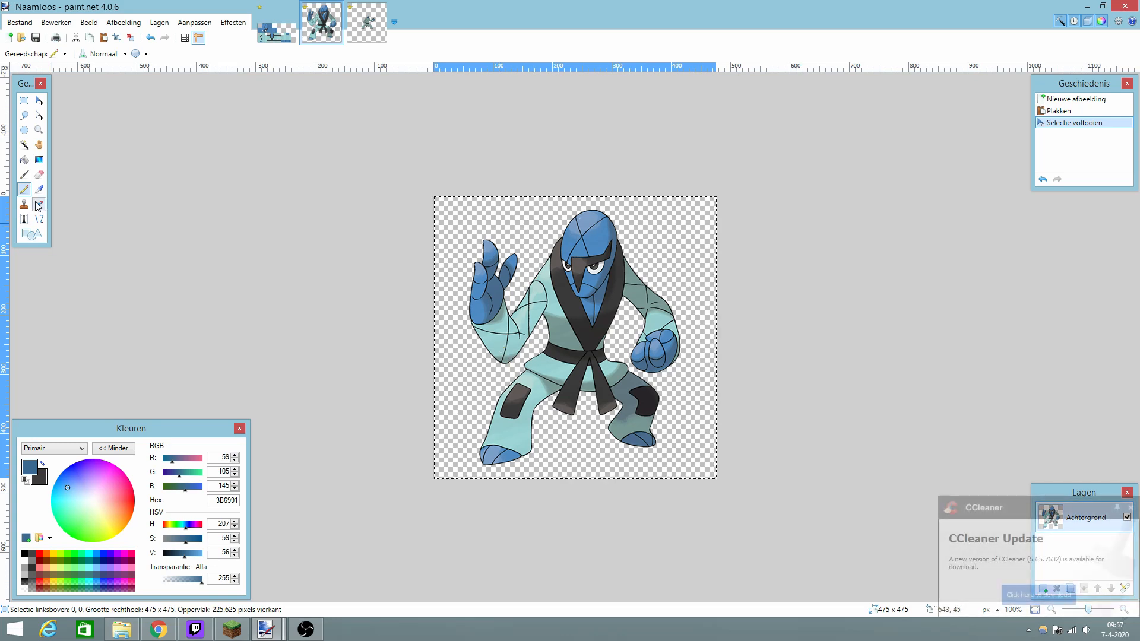
key(k)
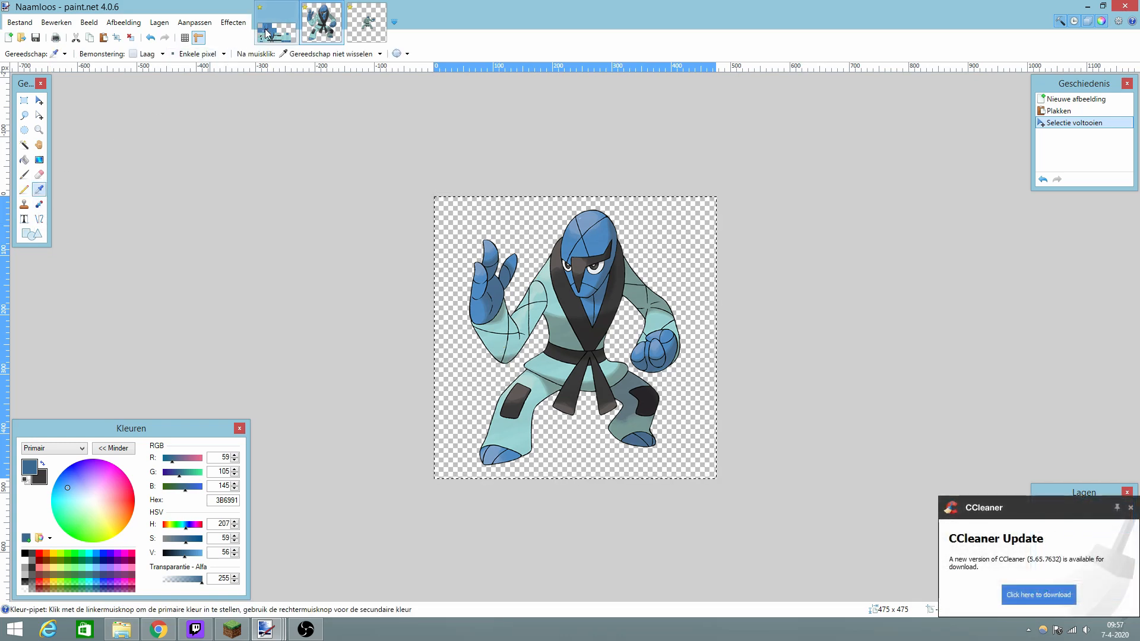
click(265, 33)
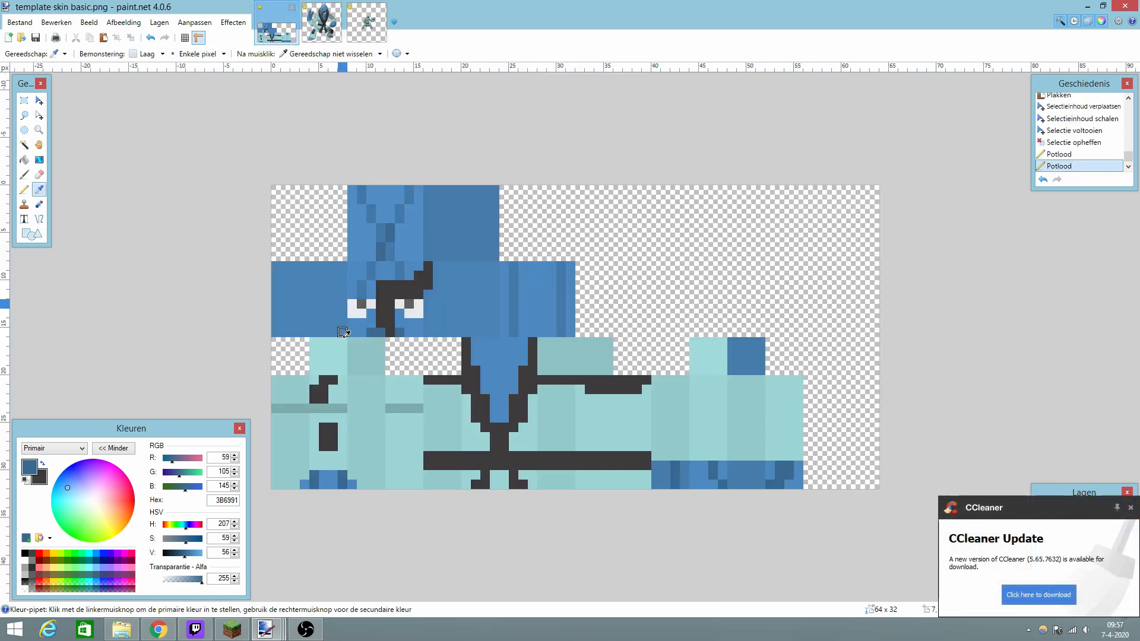
click(323, 408)
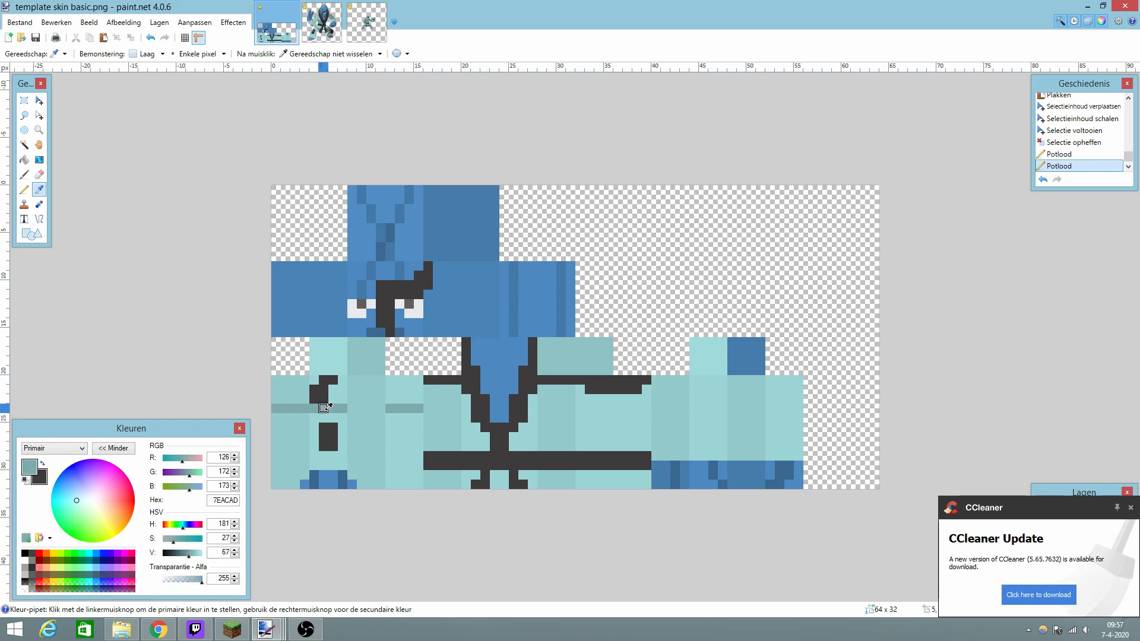
click(25, 190)
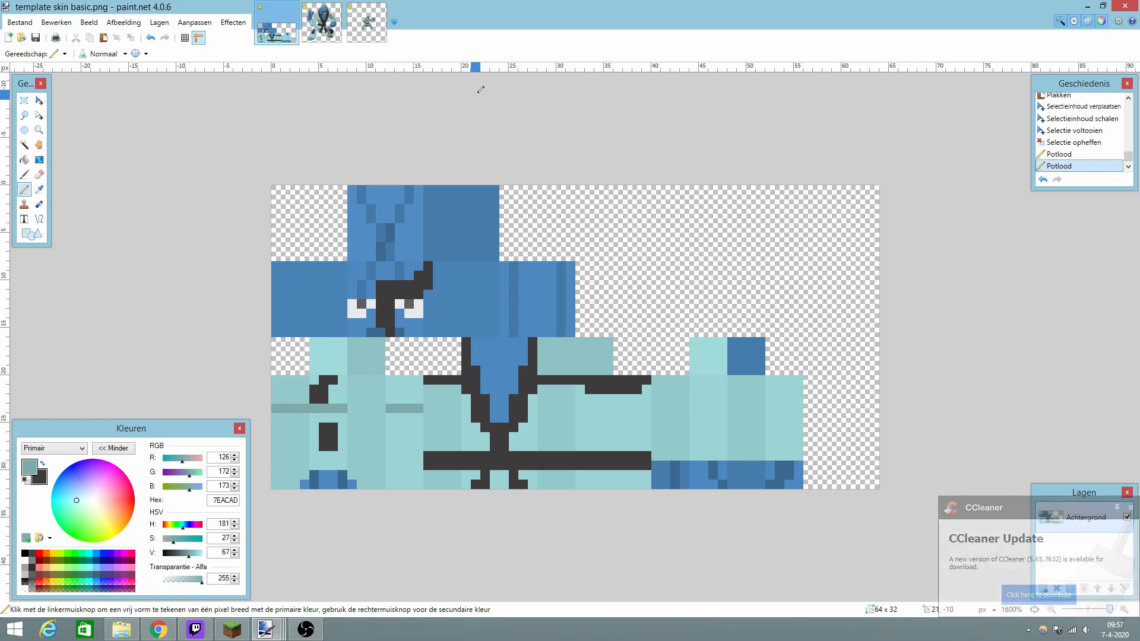
Check both references and try a stepped 7EACAD diagonal crease down the front sleeve, two pixels per column.
click(328, 32)
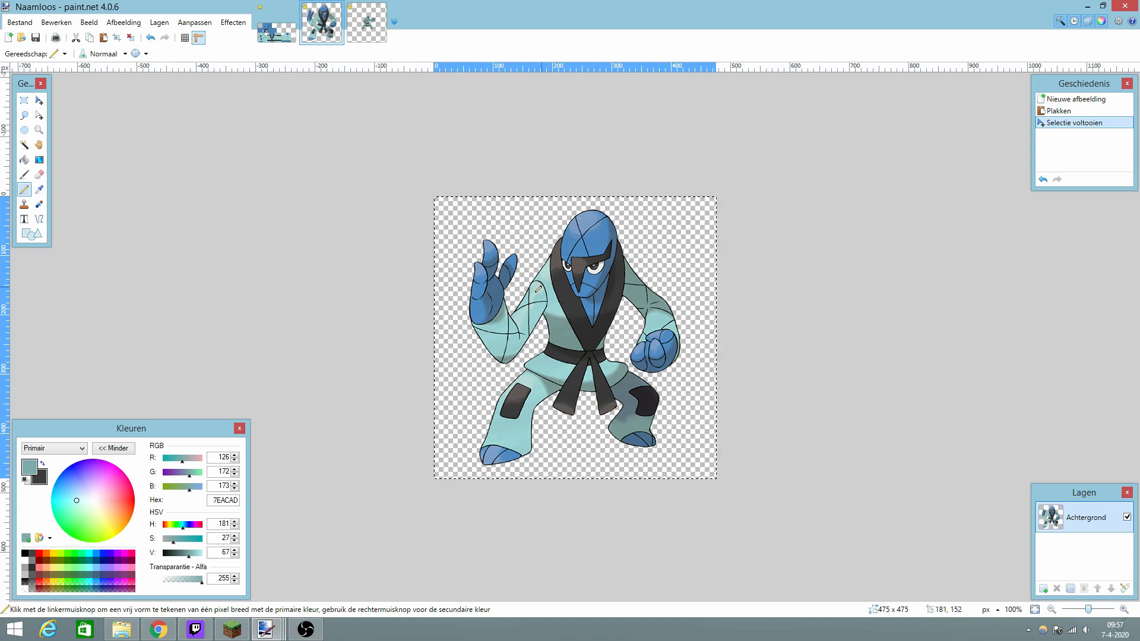
click(366, 30)
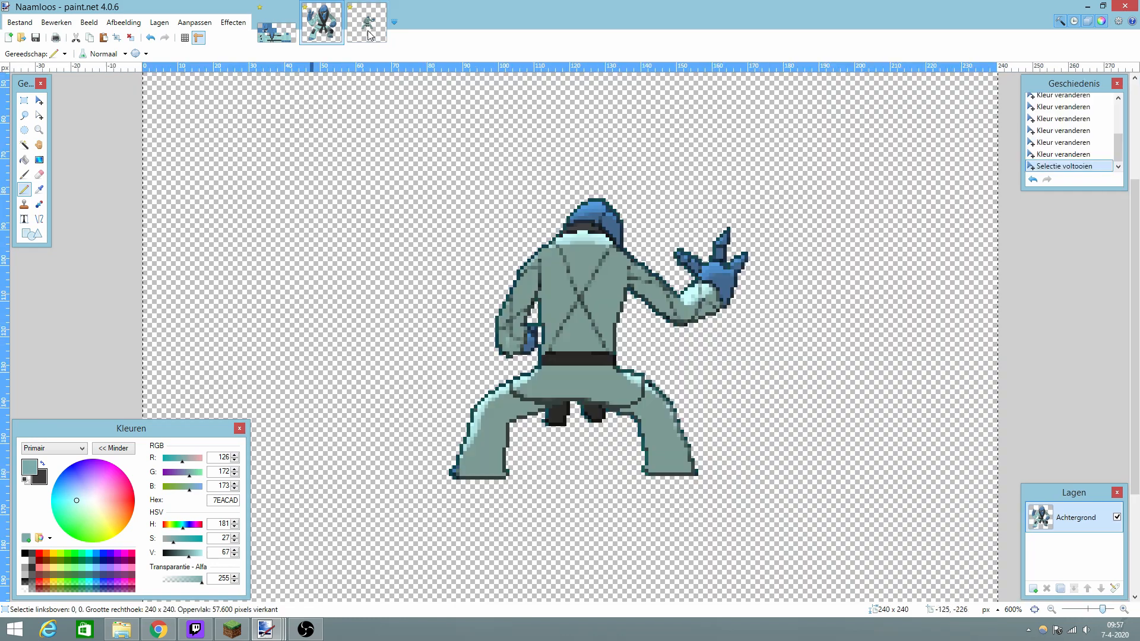
click(287, 37)
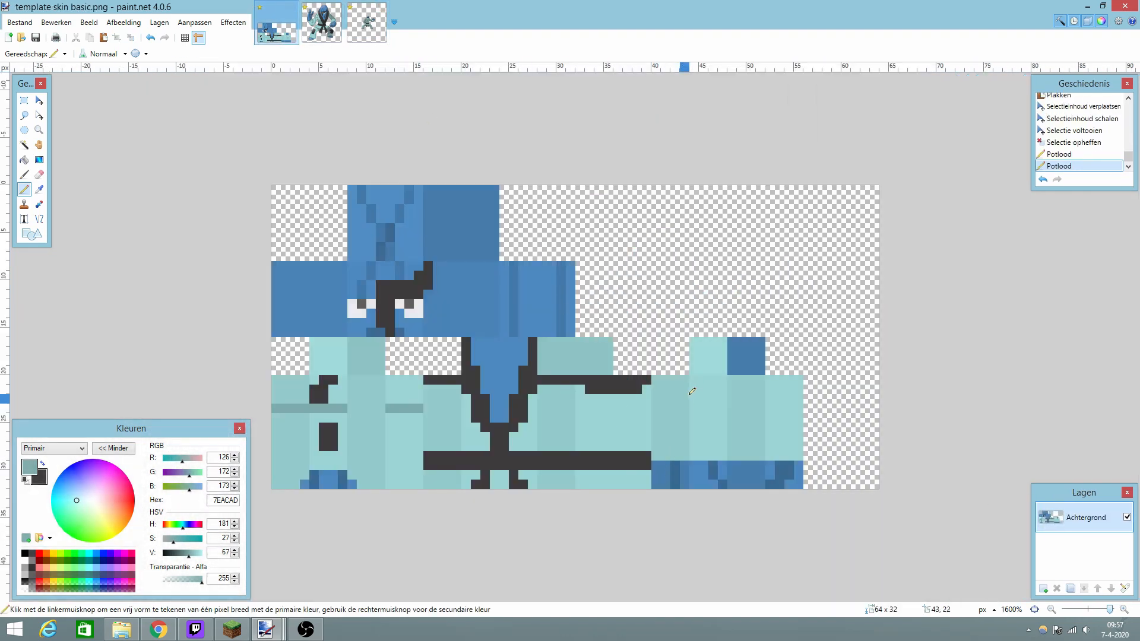
click(696, 378)
click(694, 389)
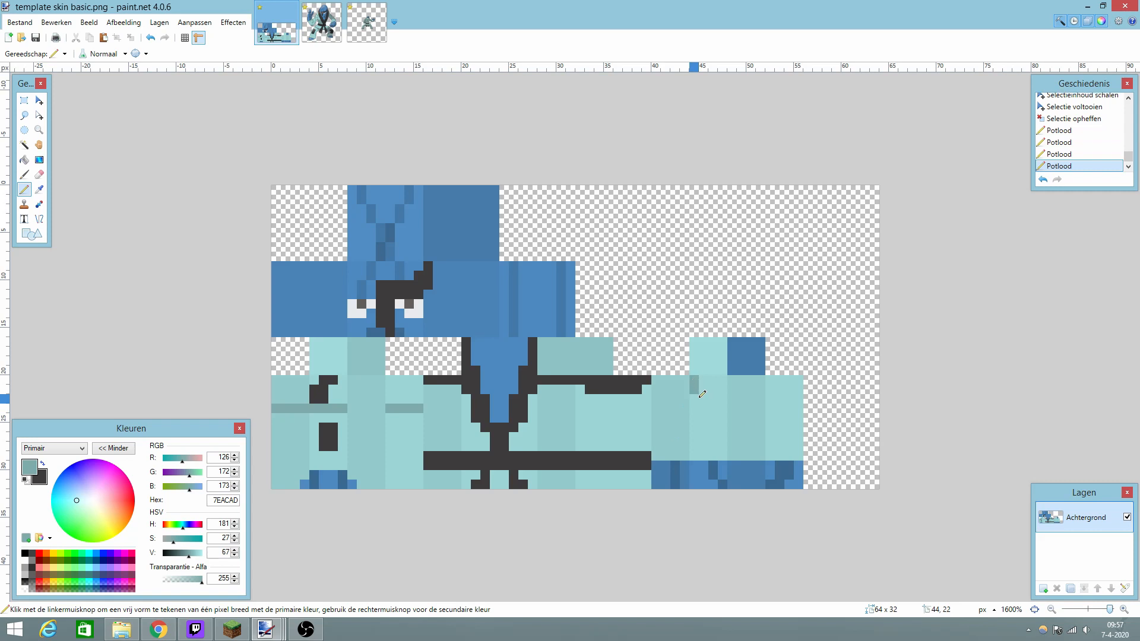
click(703, 408)
click(713, 418)
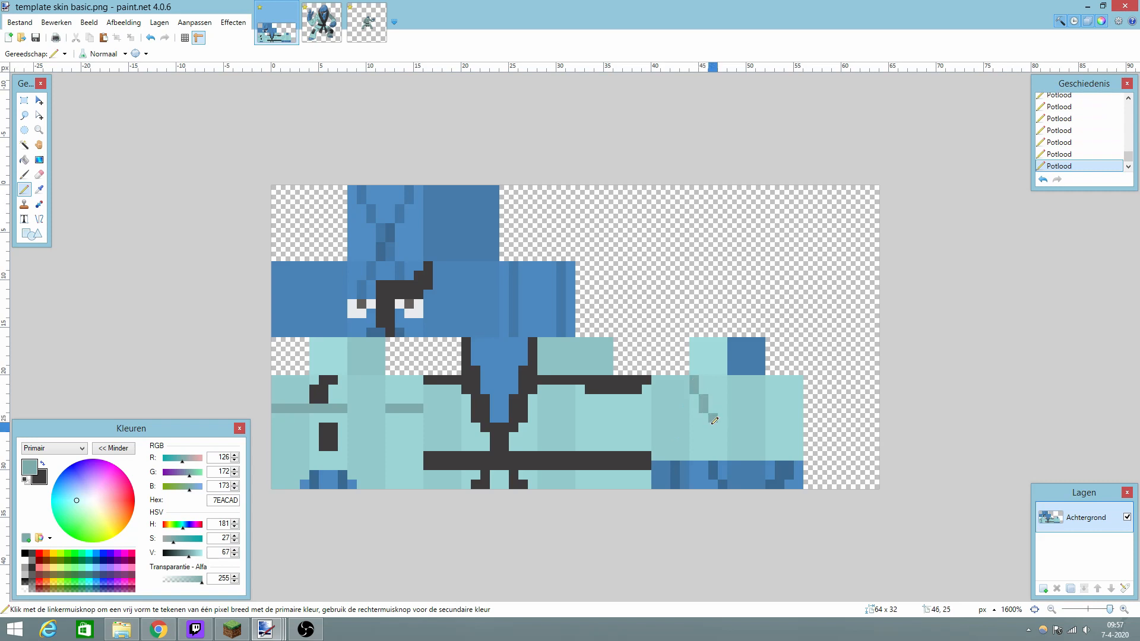
click(712, 427)
click(724, 436)
click(723, 455)
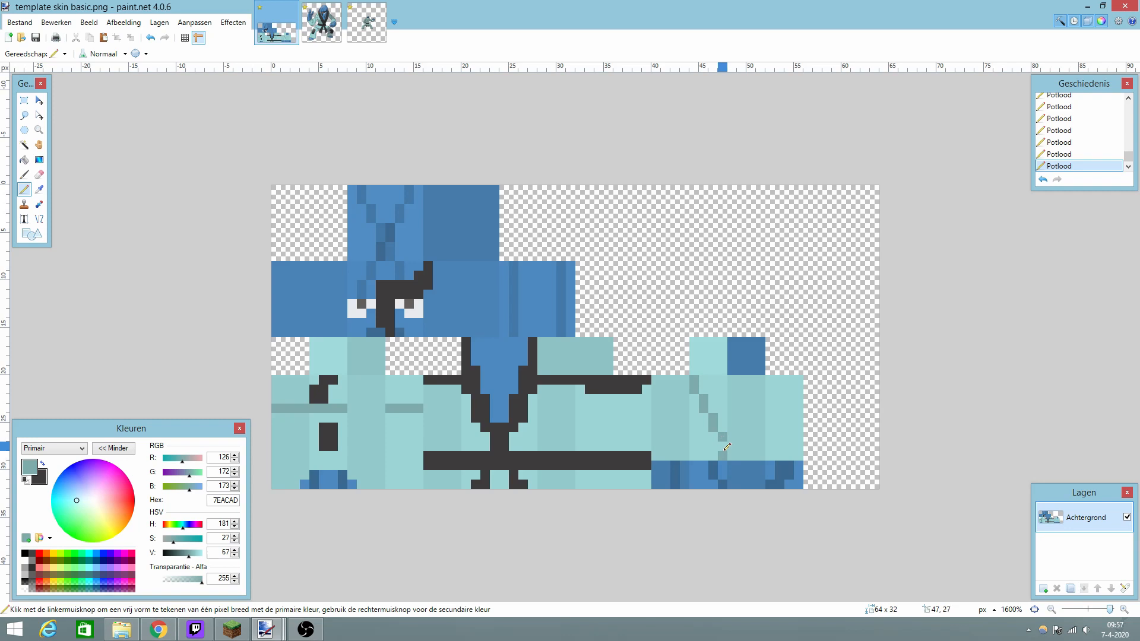
key(ctrl+z)
click(722, 447)
Try an opposing 7EACAD diagonal on the front sleeve so that the two creases form an X.
click(713, 398)
key(ctrl+z)
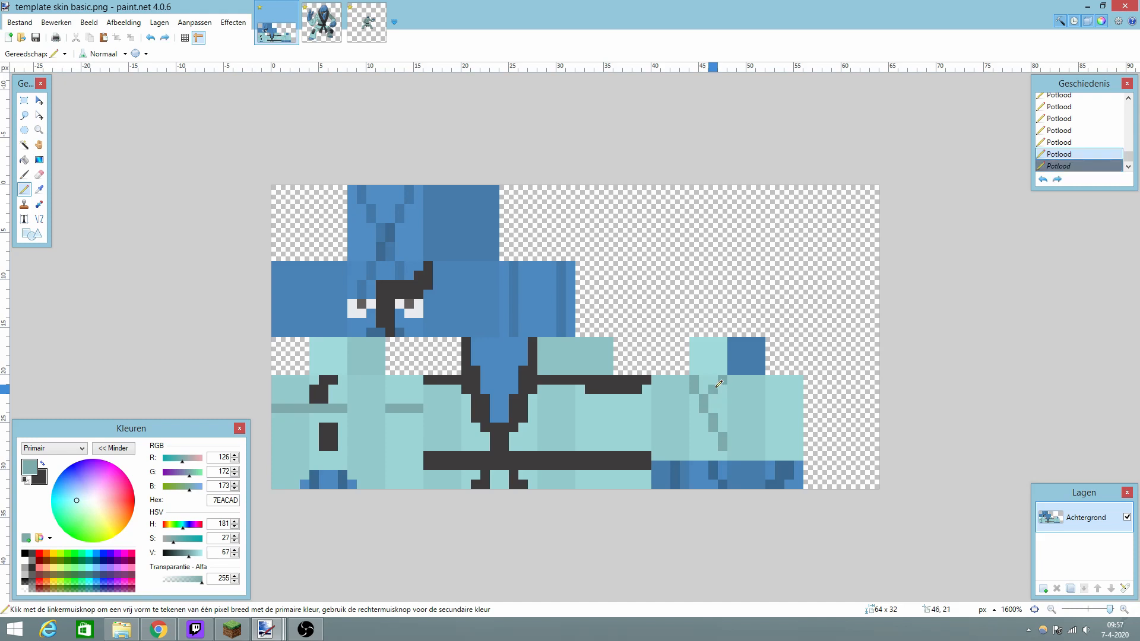
click(717, 385)
key(ctrl+z)
click(716, 393)
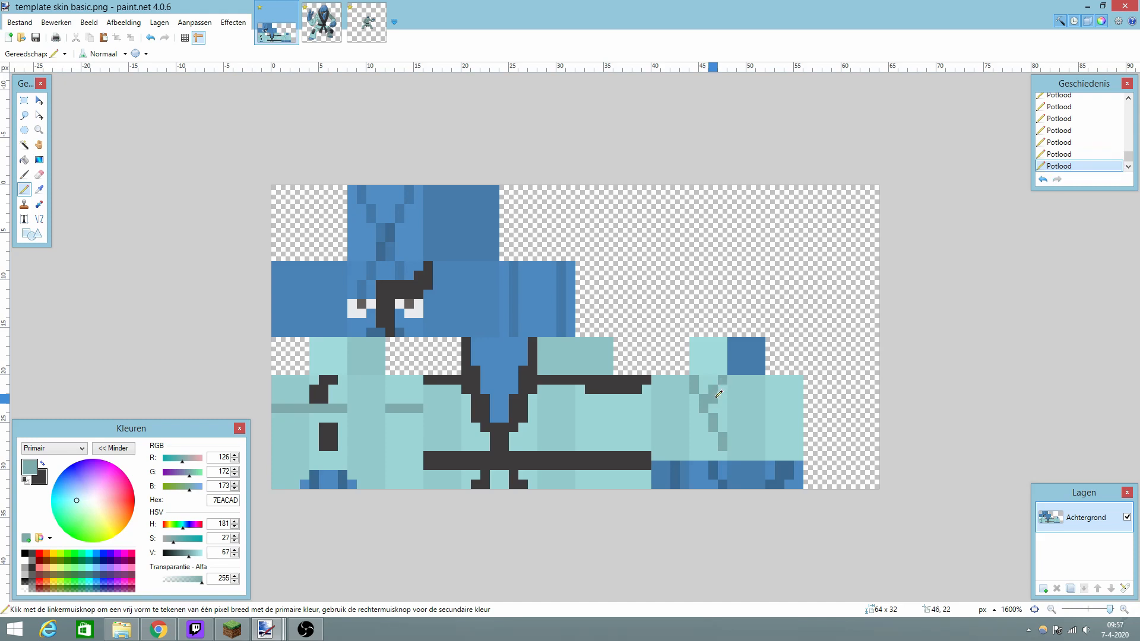
key(ctrl+z)
click(722, 389)
key(ctrl+z)
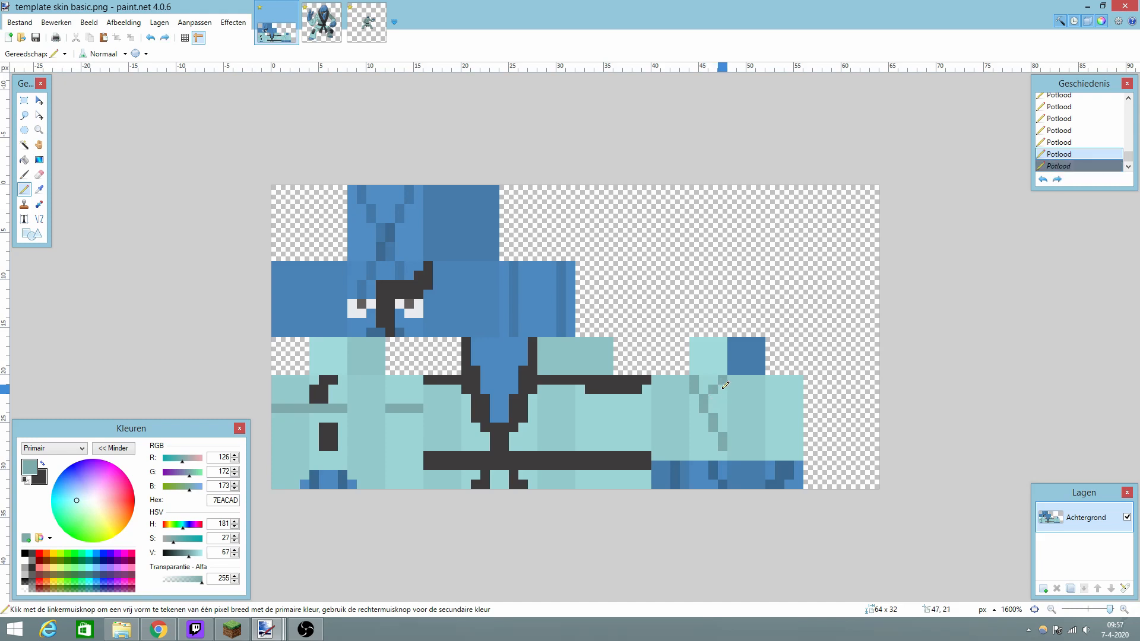
key(ctrl+z)
click(722, 388)
drag(722, 388, 695, 446)
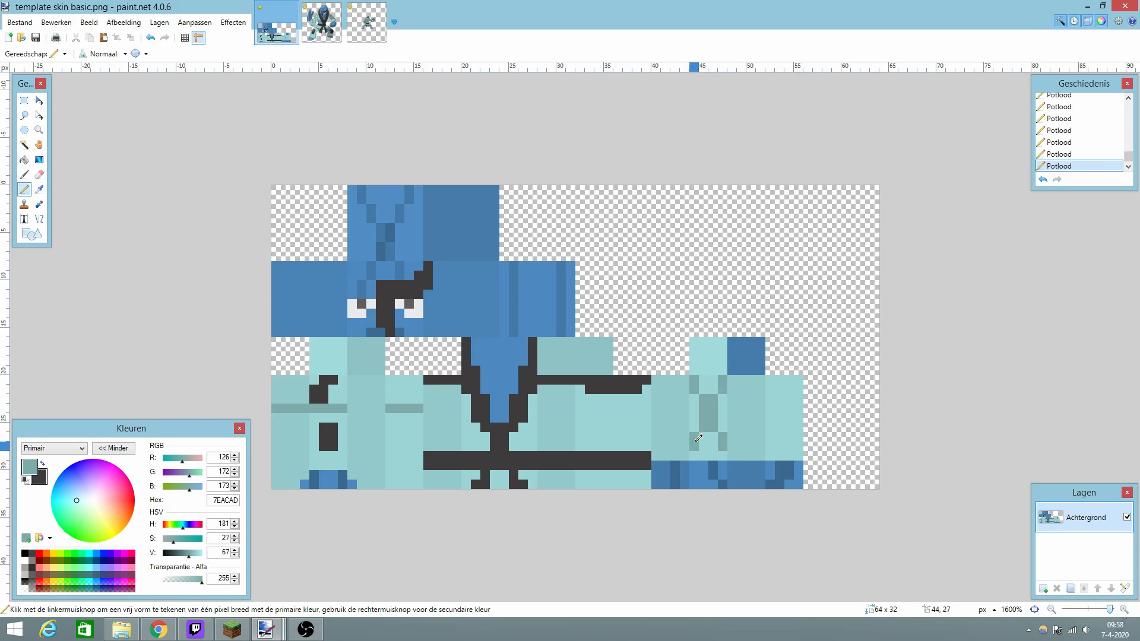
Recheck the front reference and try a horizontal 7EACAD band around the lower sleeve, then undo it.
click(326, 27)
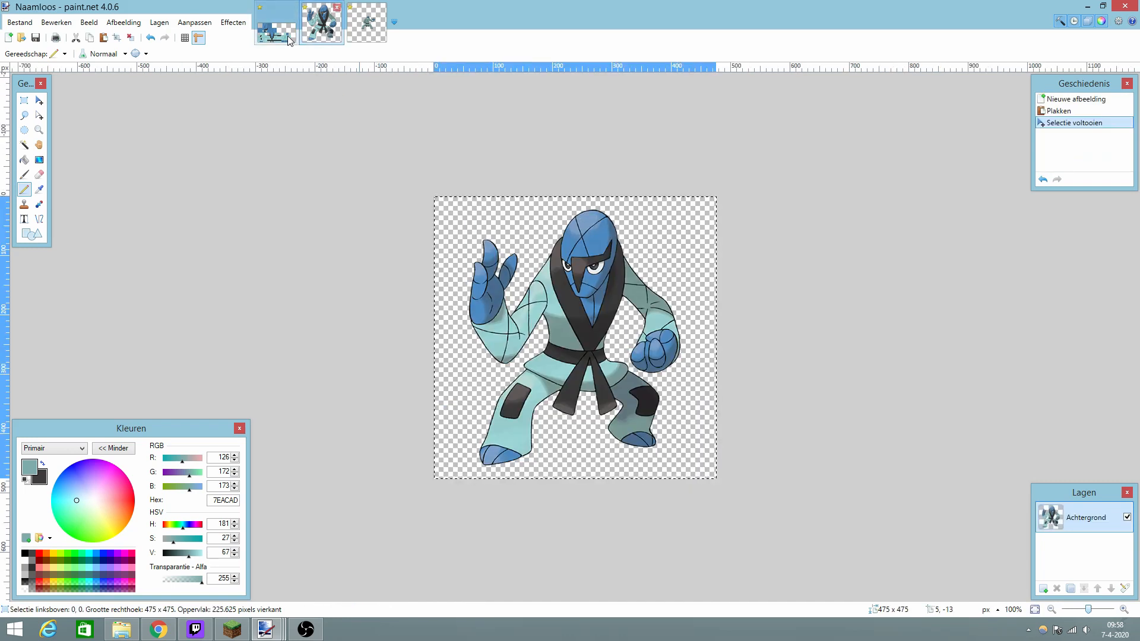
click(287, 36)
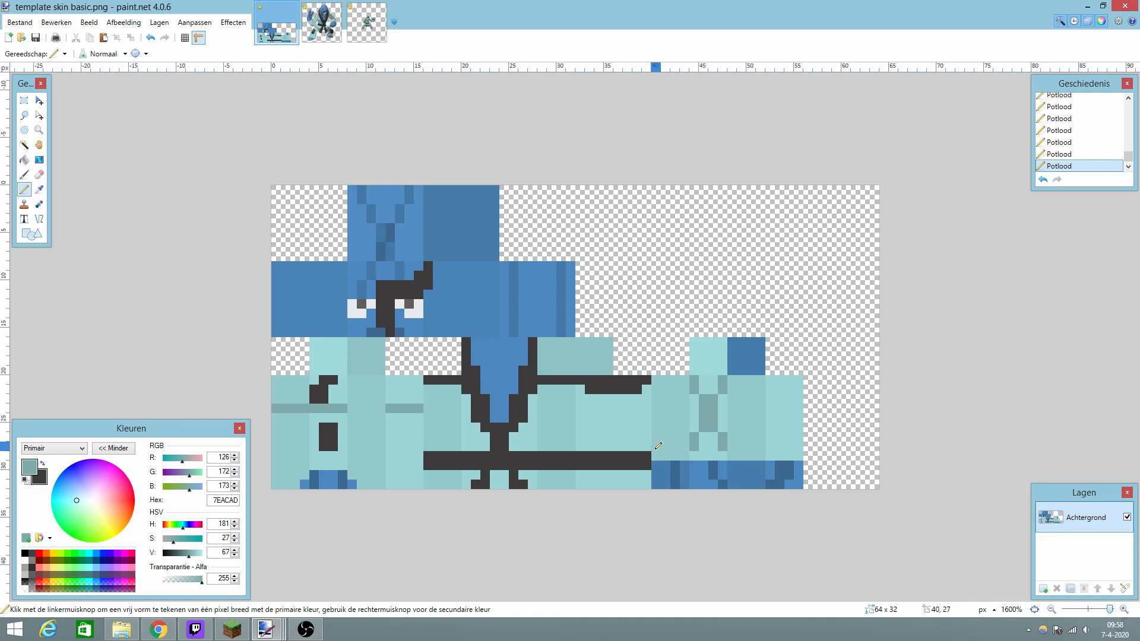
drag(655, 444, 791, 447)
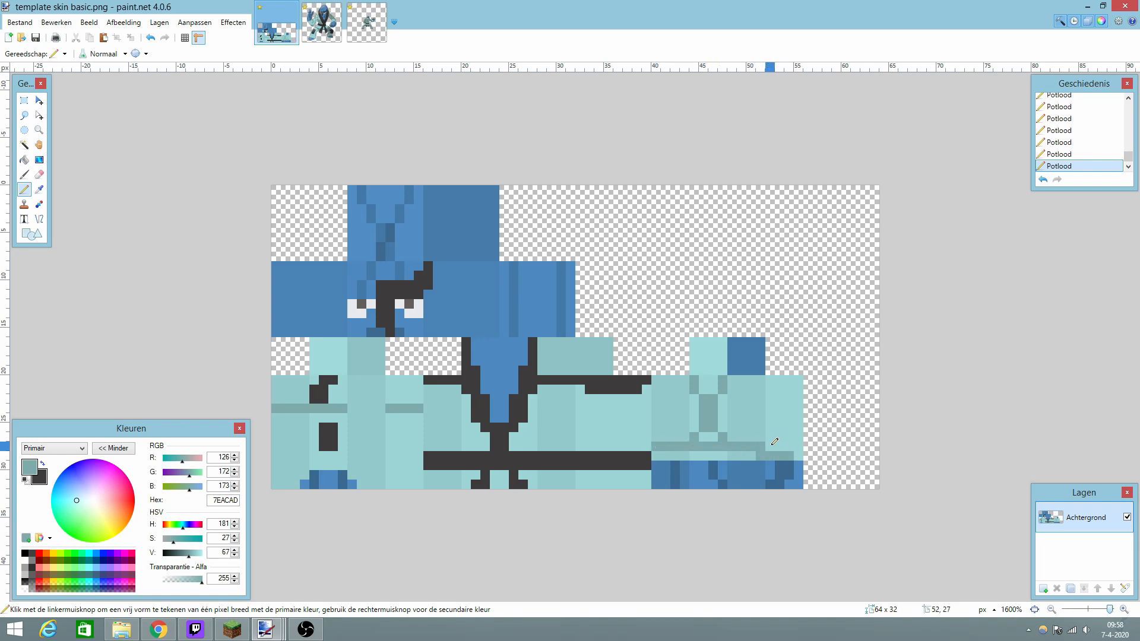
key(ctrl+z)
Consult the front reference and try zigzag 7EACAD creases across the sleeve's inner, back and outer faces.
click(321, 24)
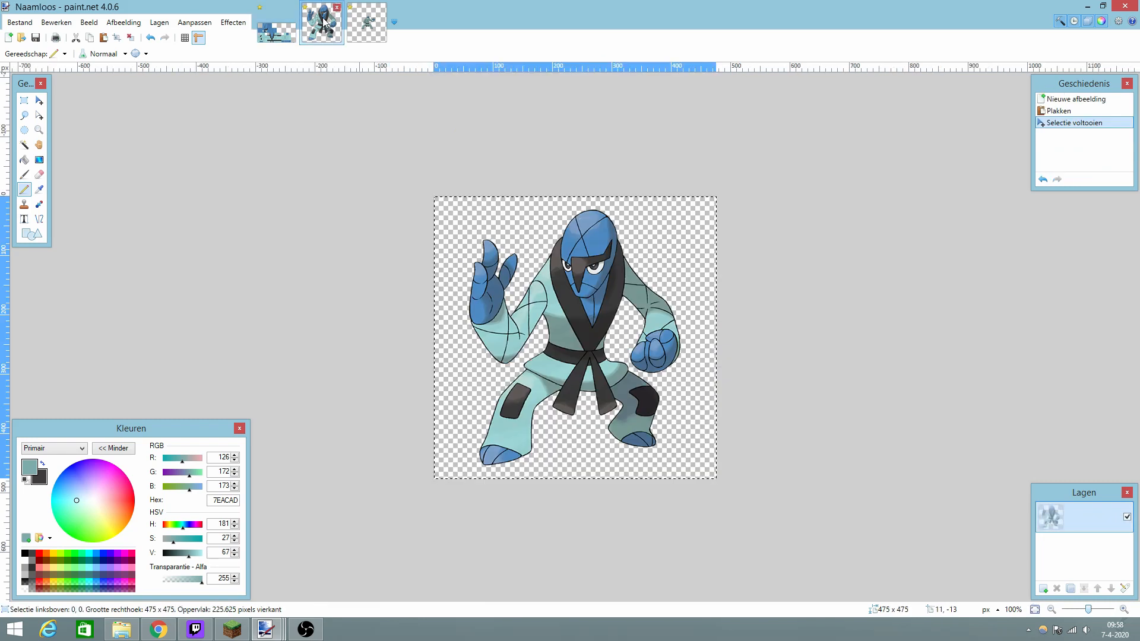
click(275, 32)
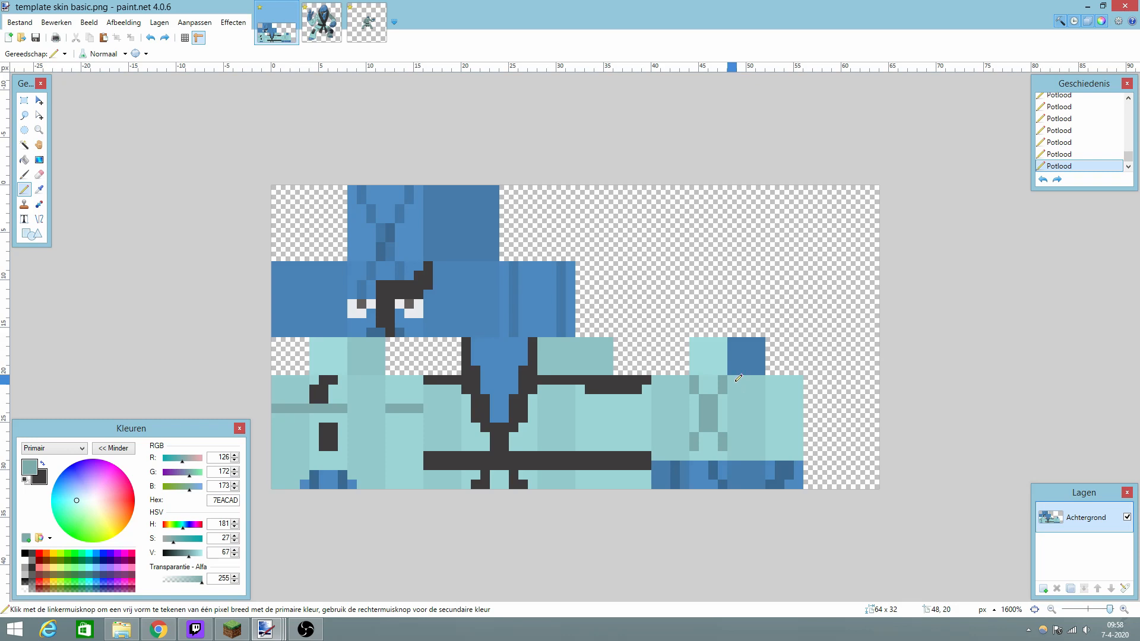
mouse_move(735, 379)
mouse_down()
mouse_move(768, 454)
mouse_move(798, 394)
mouse_up()
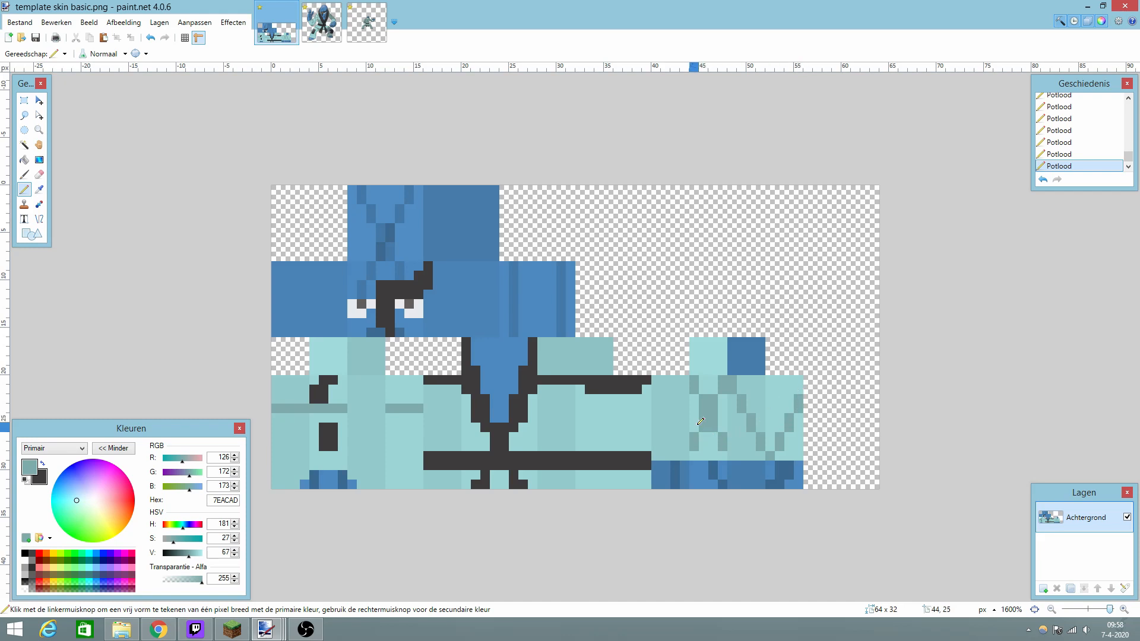
drag(685, 398, 655, 455)
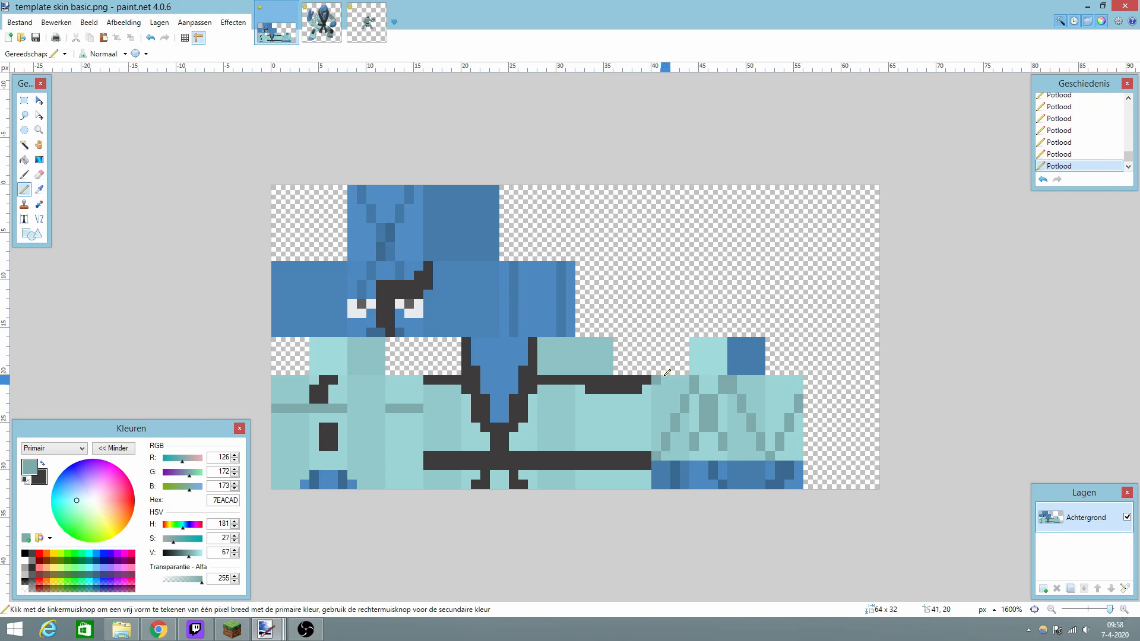
Undo all the 7EACAD crease strokes on the sleeve, including the X on its front face.
key(ctrl+z)
key(ctrl+z)
key(ctrl+z)
key(ctrl+z)
key(ctrl+z)
key(ctrl+z)
key(ctrl+z)
key(ctrl+z)
key(ctrl+z)
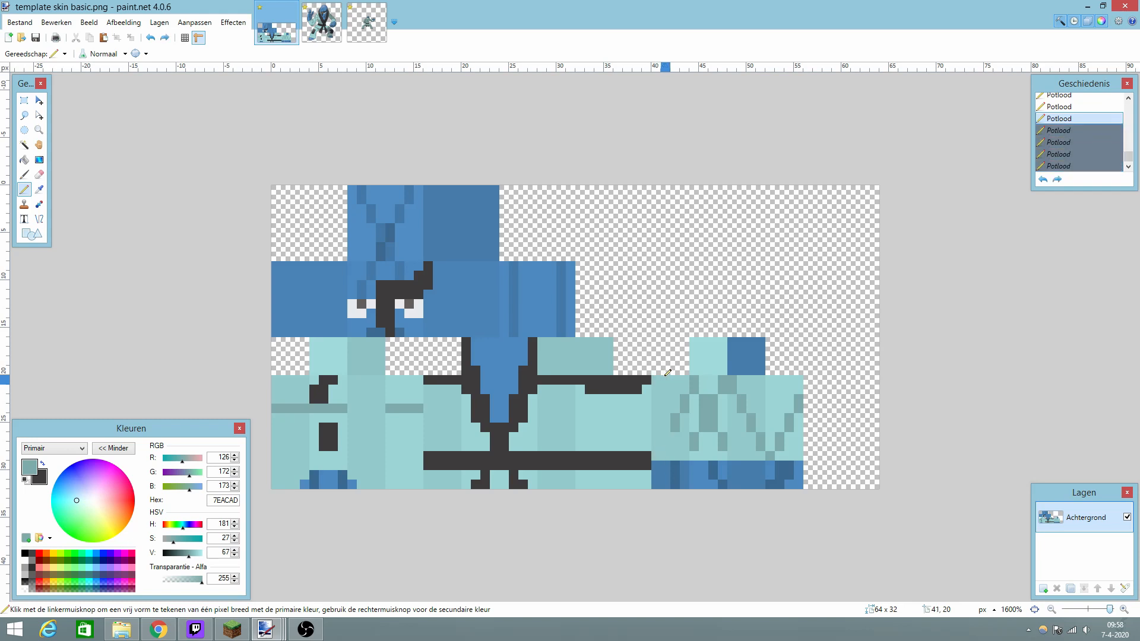
key(ctrl+z)
key(ctrl+z)
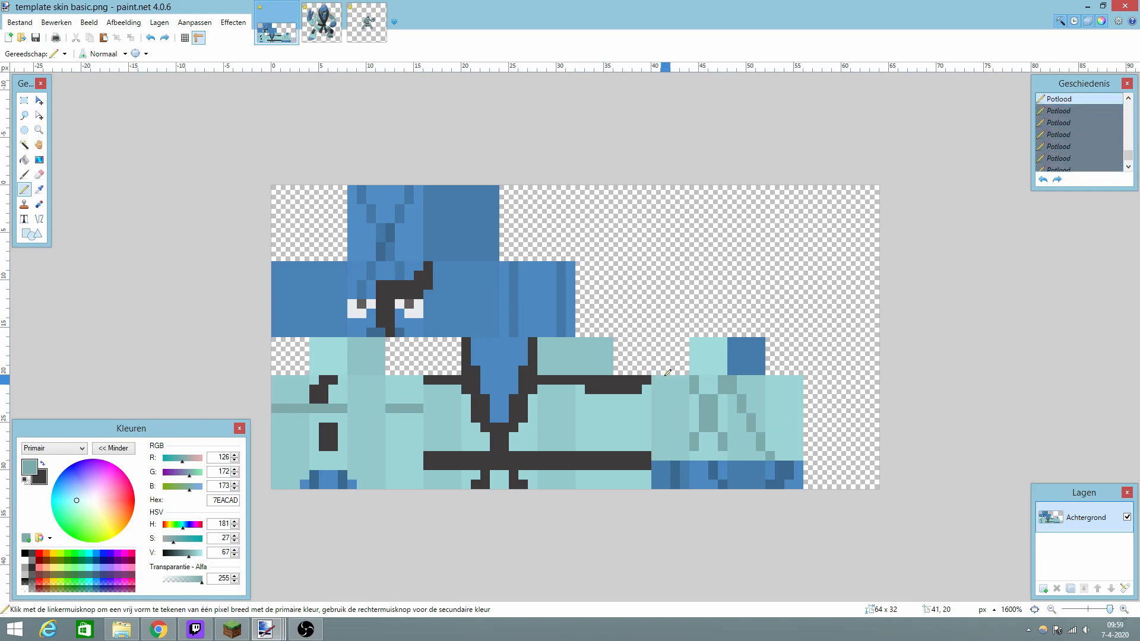
key(ctrl+z)
key(ctrl+z)
key(ctrl+z)
key(ctrl+z)
key(ctrl+z)
key(ctrl+z)
key(ctrl+z)
key(ctrl+z)
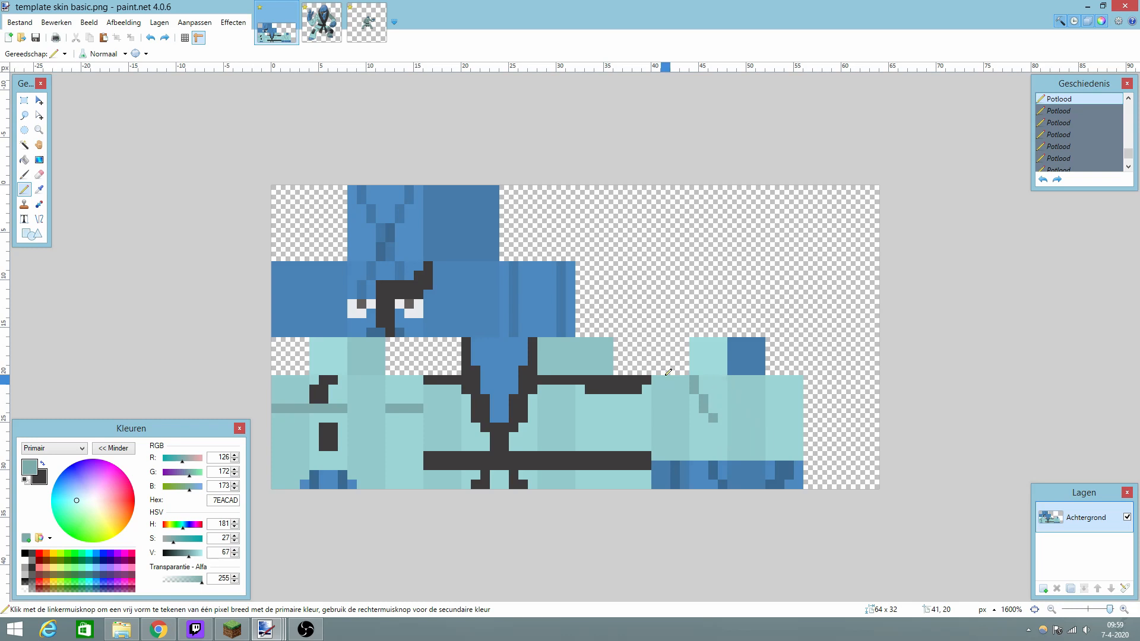
key(ctrl+z)
key(ctrl+z)
Paint a stepped 7EACAD crease down the sleeve's outer side from its first column's top, two pixels per column.
click(660, 376)
click(661, 388)
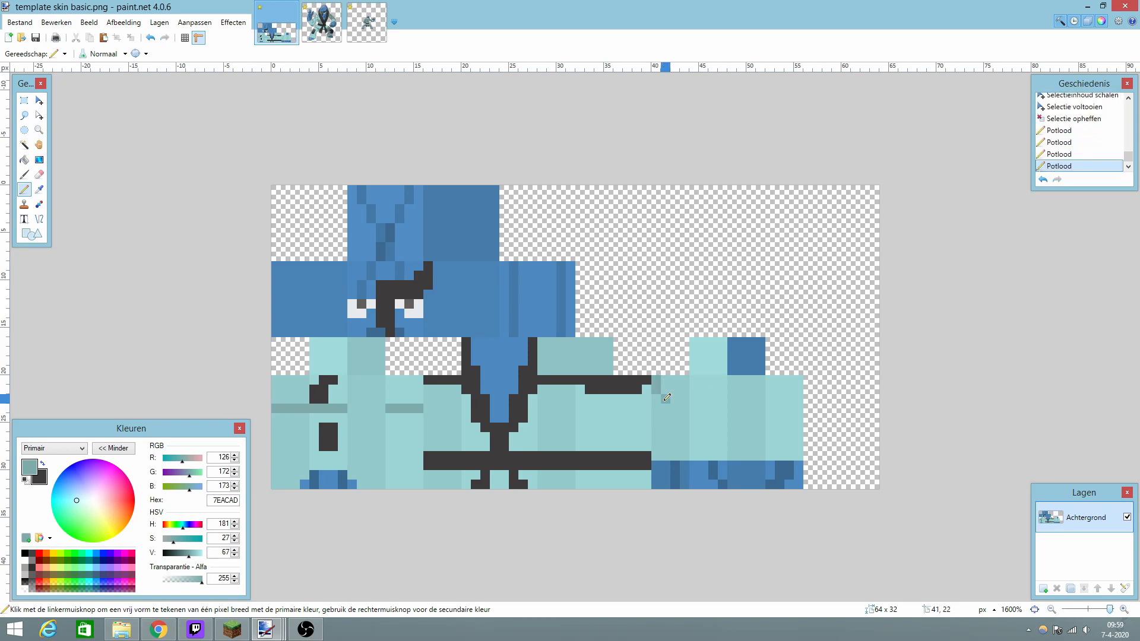
click(665, 400)
click(665, 408)
click(675, 417)
click(675, 427)
click(684, 437)
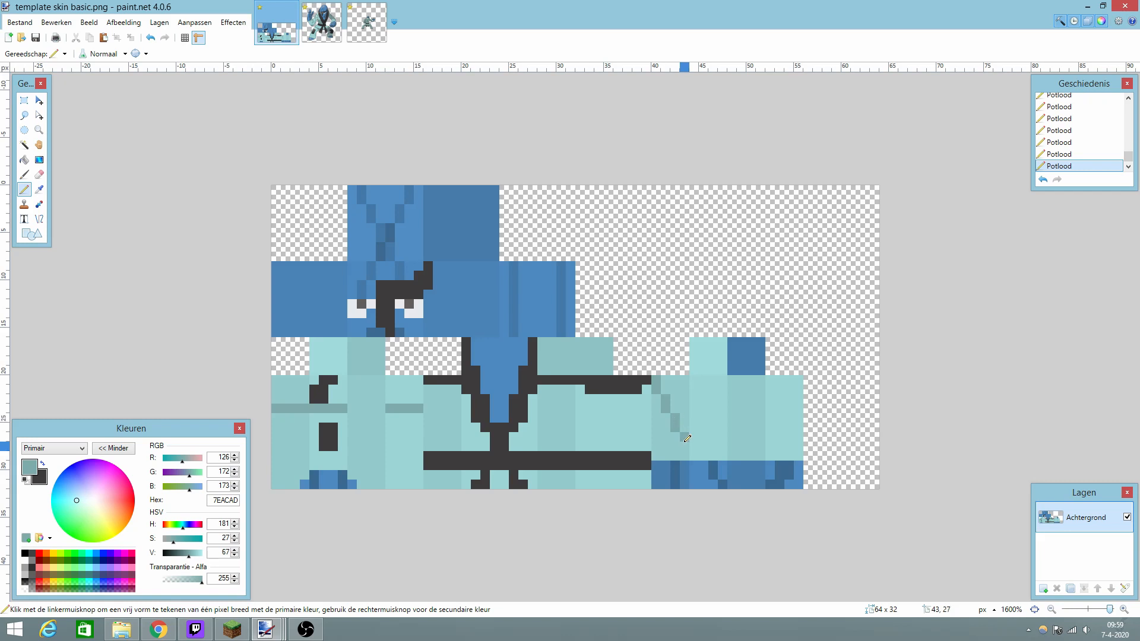
click(684, 444)
Continue the 7EACAD crease from the front sleeve's bottom first-column pixel, rising two pixels per column to the inner side's top.
click(698, 445)
click(703, 437)
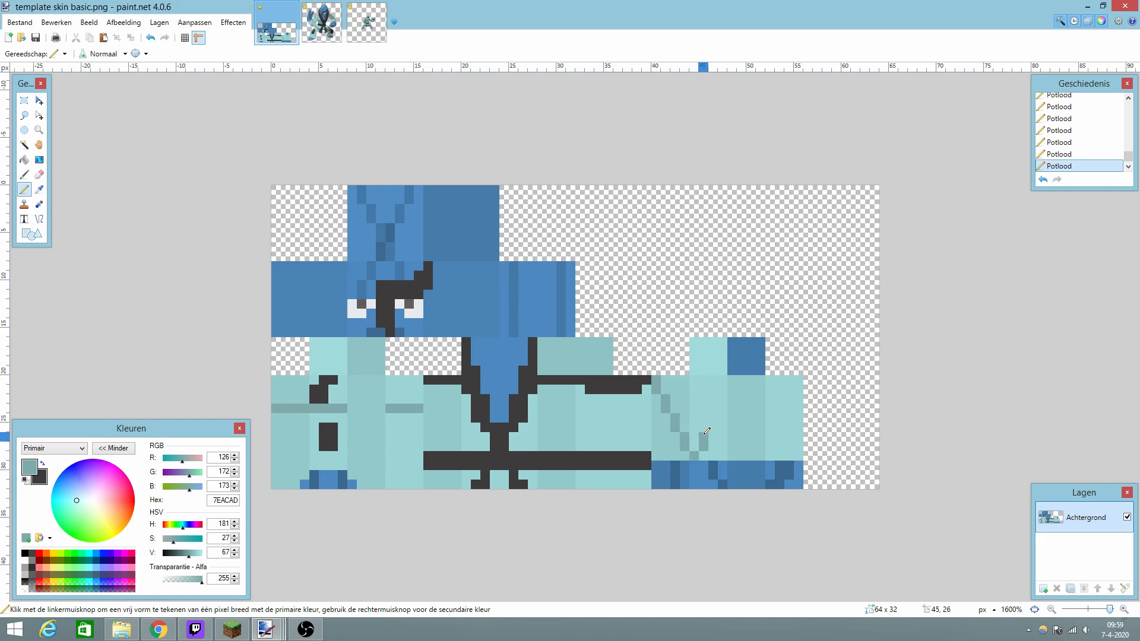
click(713, 428)
click(714, 418)
click(722, 408)
click(722, 399)
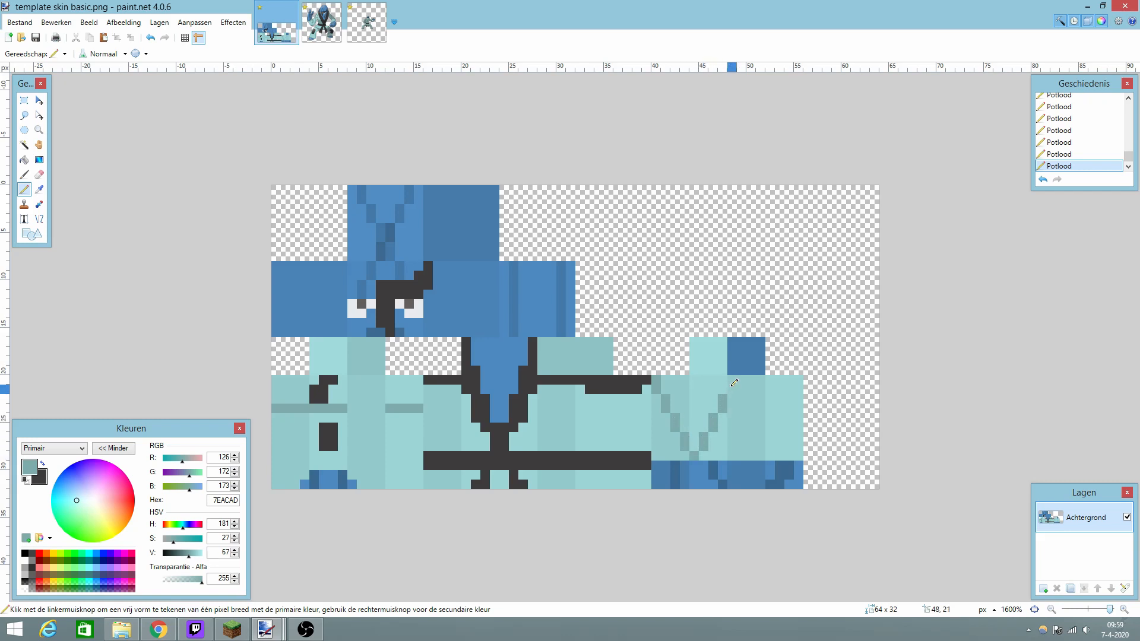
click(732, 389)
click(732, 380)
Step the 7EACAD crease down the remaining three columns of the sleeve's inner side, two pixels per column.
click(742, 397)
click(749, 408)
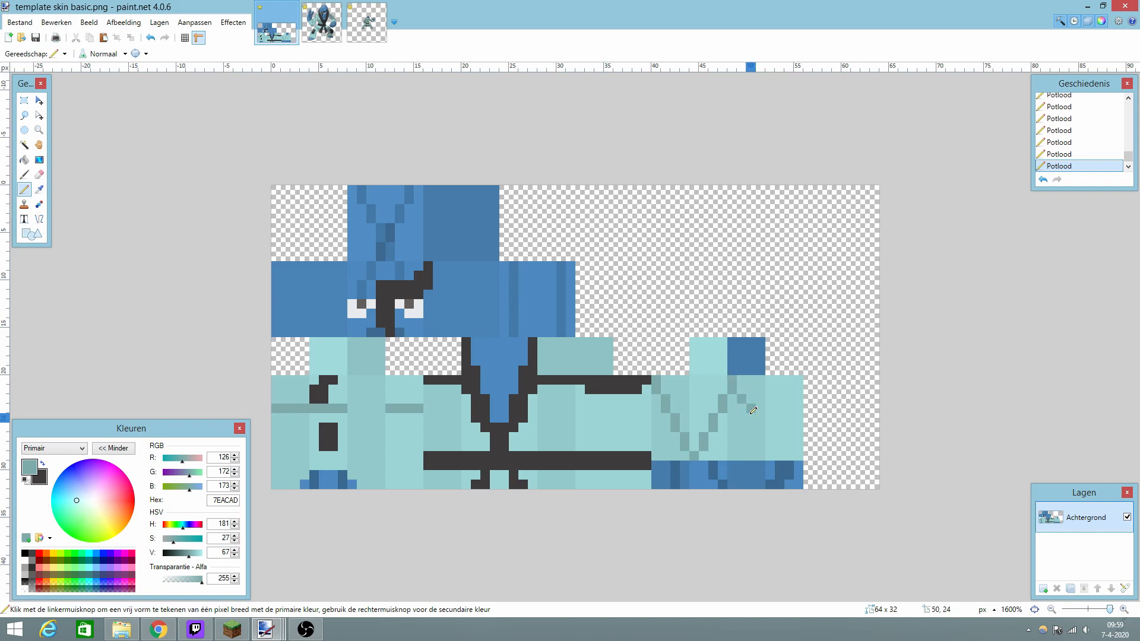
key(ctrl+z)
click(743, 409)
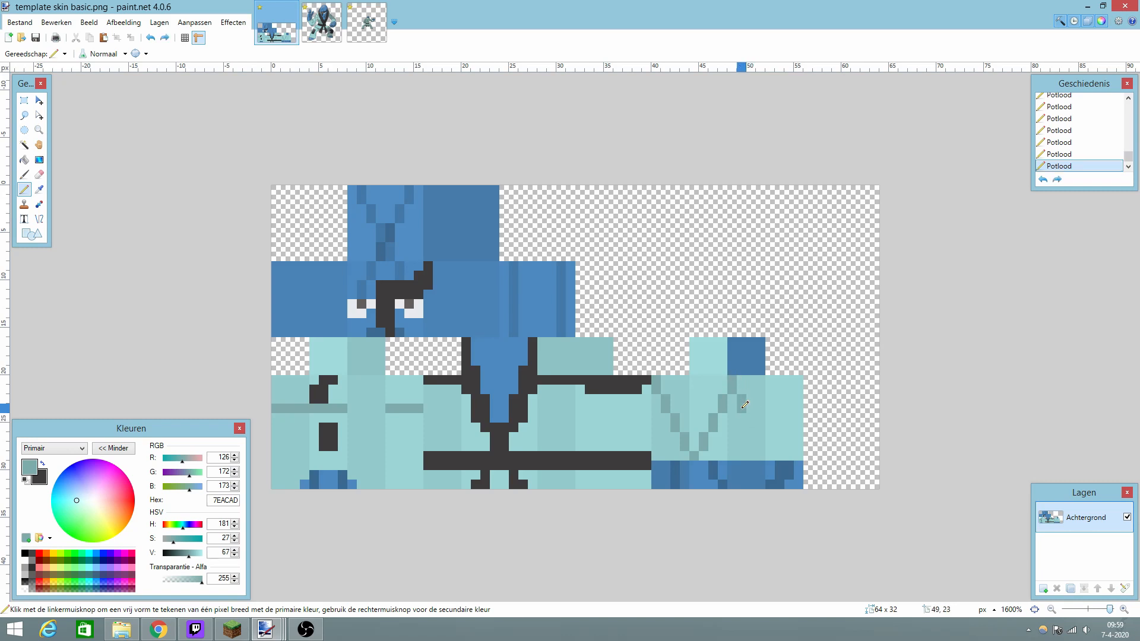
click(760, 436)
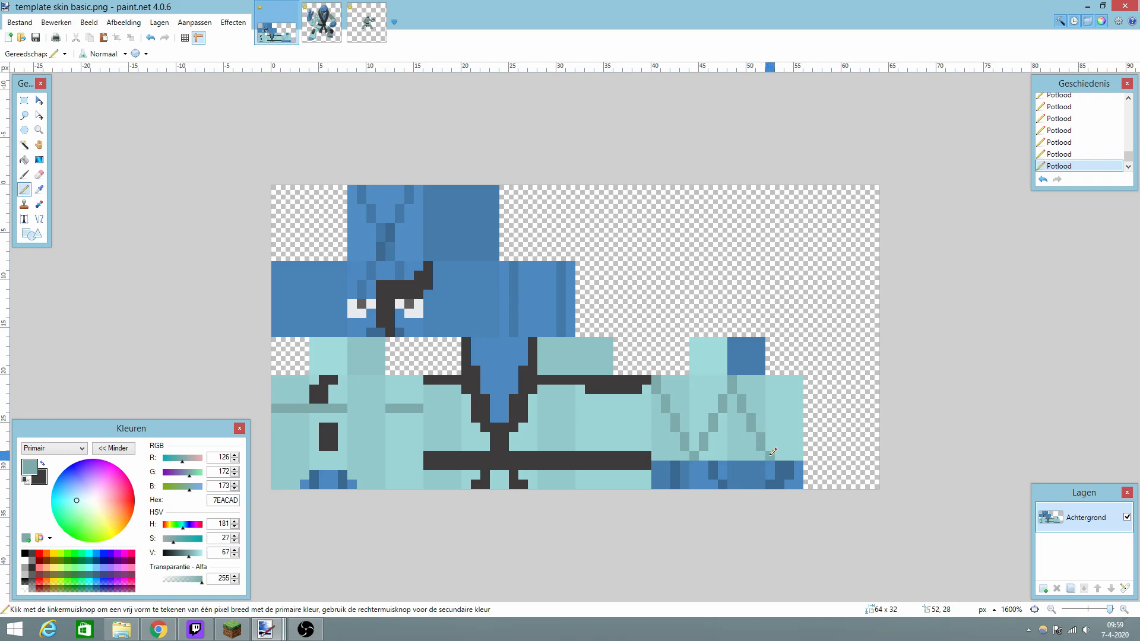
Finish the zigzag on the back sleeve with one 7EACAD pixel at the first column's bottom, rising two pixels per remaining column.
click(770, 448)
click(779, 444)
click(782, 435)
click(788, 425)
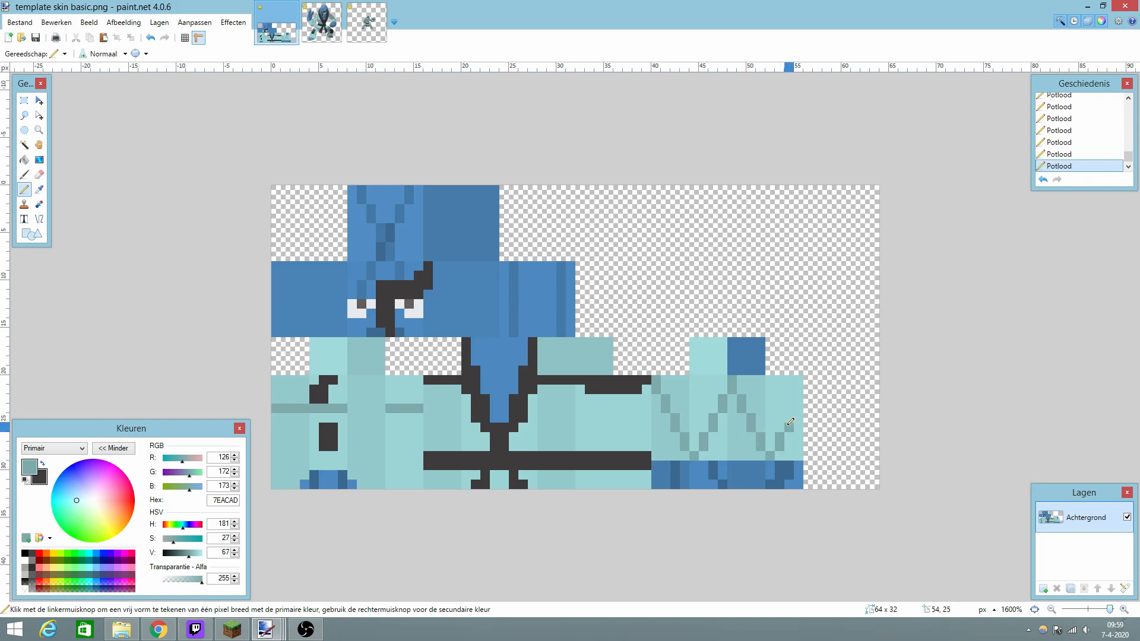
click(788, 418)
click(799, 409)
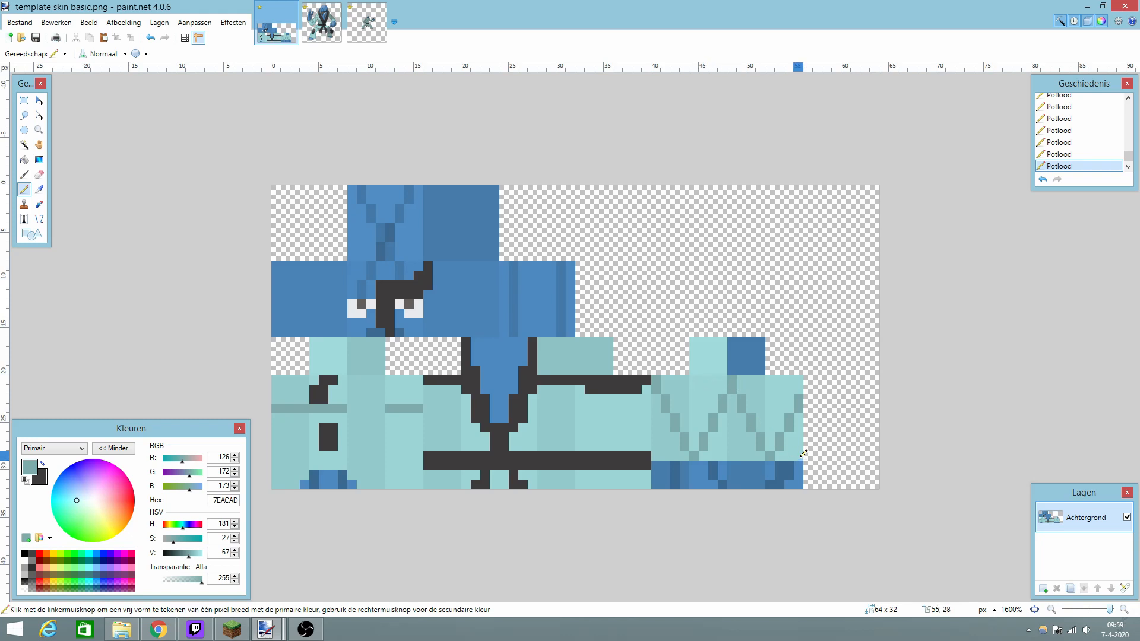
Lower the crease colour's brightness to 64 (77A2A3) and try a crossing crease rising leftward over the back sleeve.
click(235, 555)
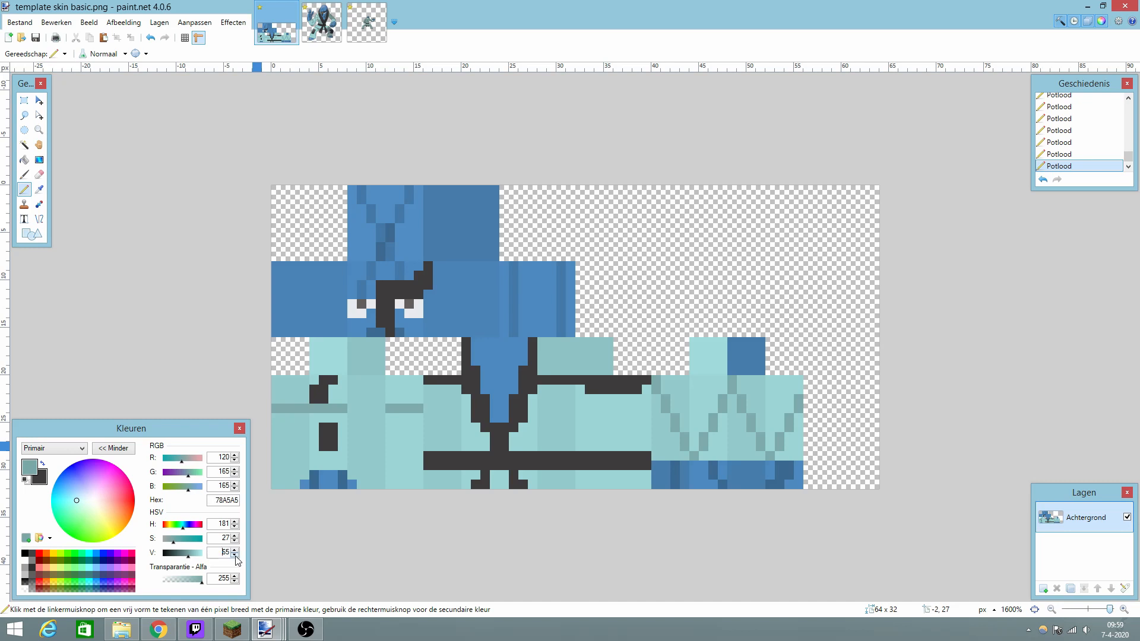
click(235, 556)
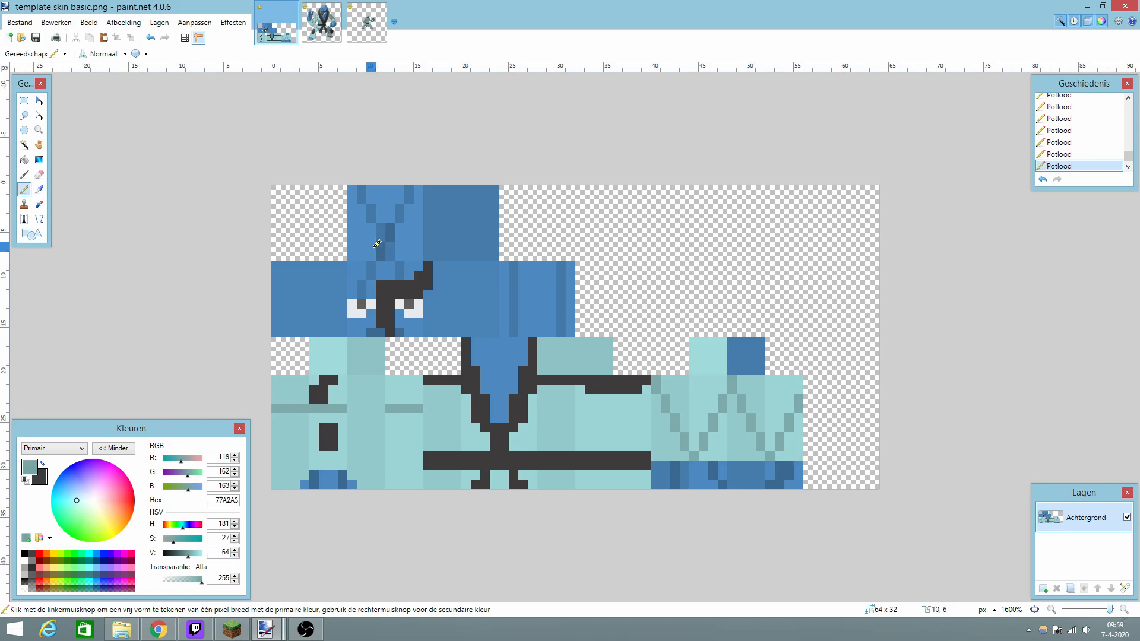
click(779, 420)
click(769, 398)
click(770, 390)
click(759, 380)
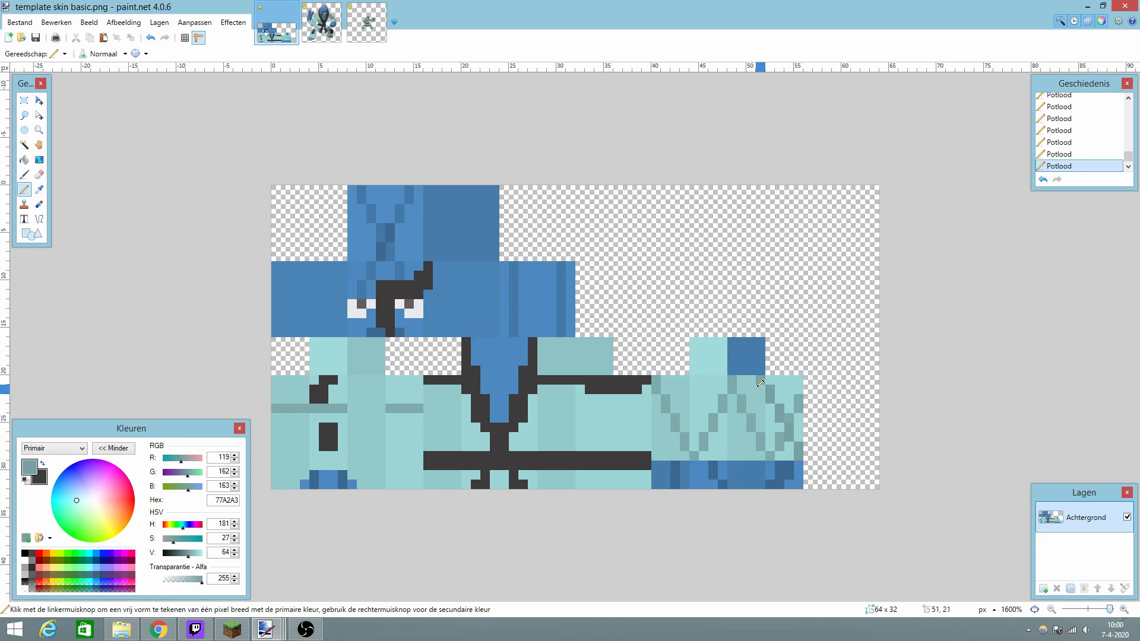
Try continuing the 77A2A3 crossing crease over the sleeve's inner, front and outer sides.
click(739, 418)
click(733, 427)
click(733, 434)
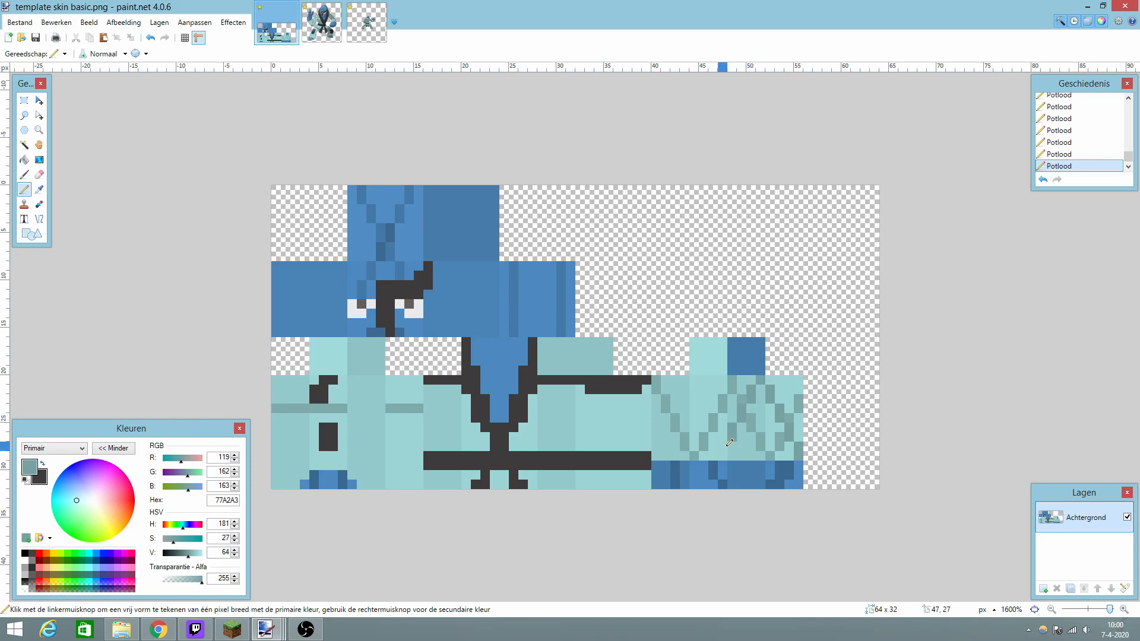
drag(715, 435, 704, 397)
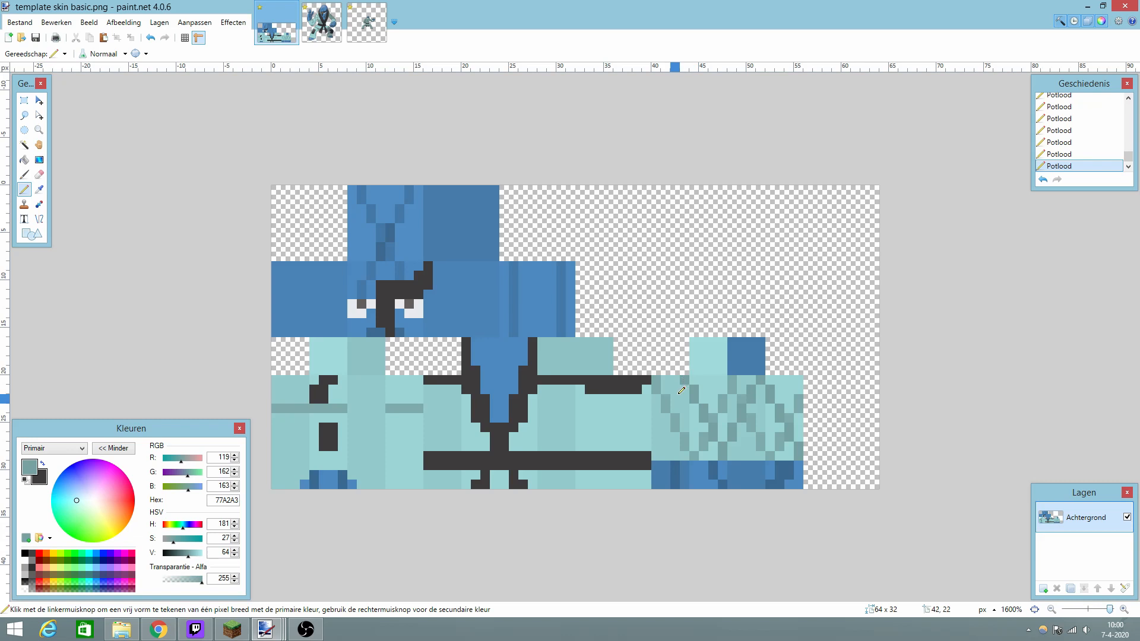
click(676, 391)
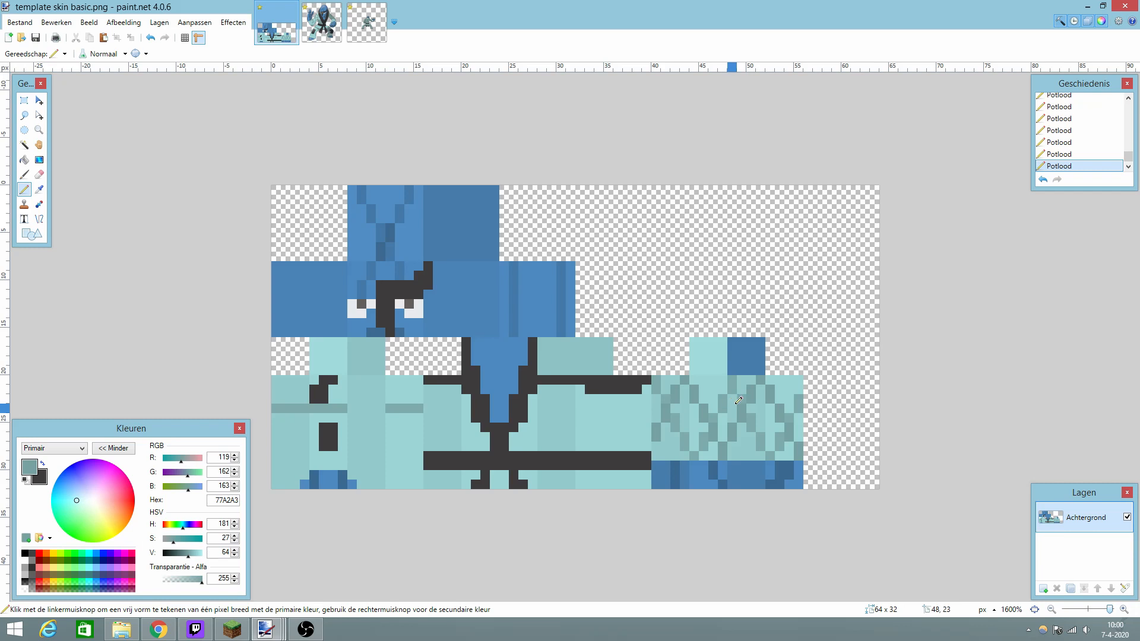
Undo all 77A2A3 crossing crease pixels on the sleeve.
key(ctrl+z)
key(ctrl+z)
key(ctrl+z)
key(ctrl+z)
key(ctrl+z)
key(ctrl+z)
key(ctrl+z)
key(ctrl+z)
key(ctrl+z)
key(ctrl+z)
key(ctrl+z)
key(ctrl+z)
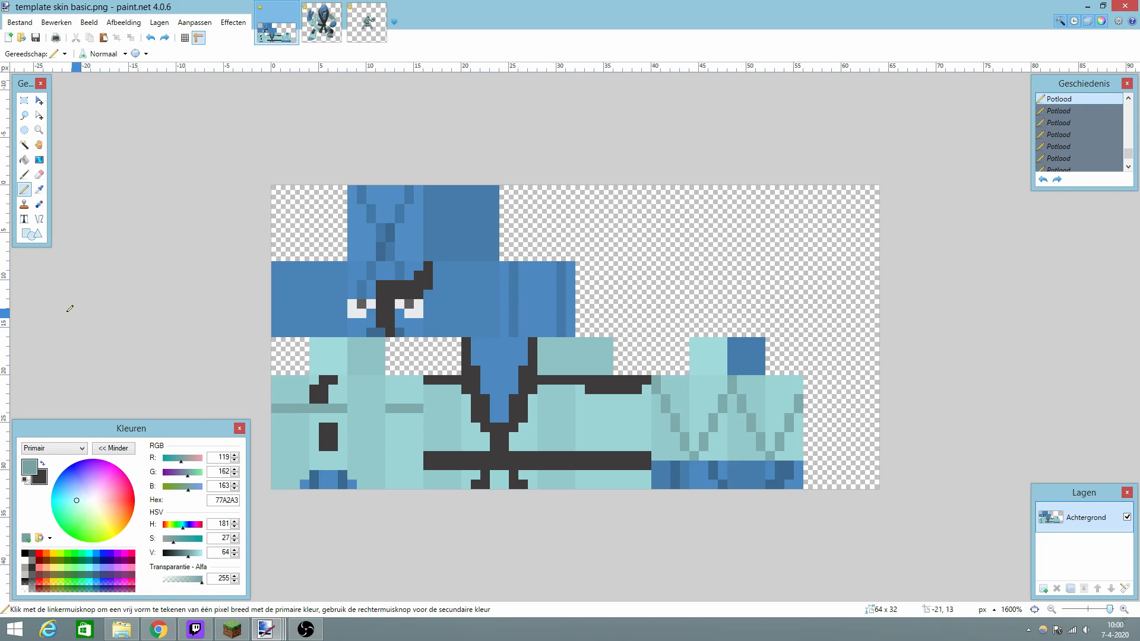
Sample the zigzag's 7EACAD as the primary colour and return to the Pencil tool.
click(38, 188)
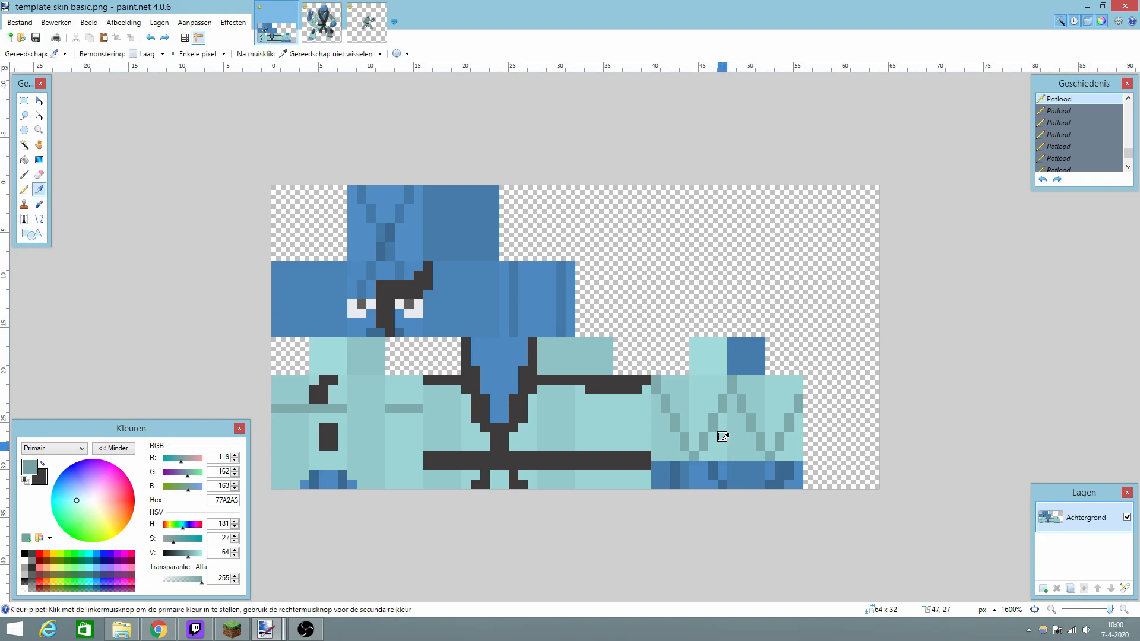
click(675, 426)
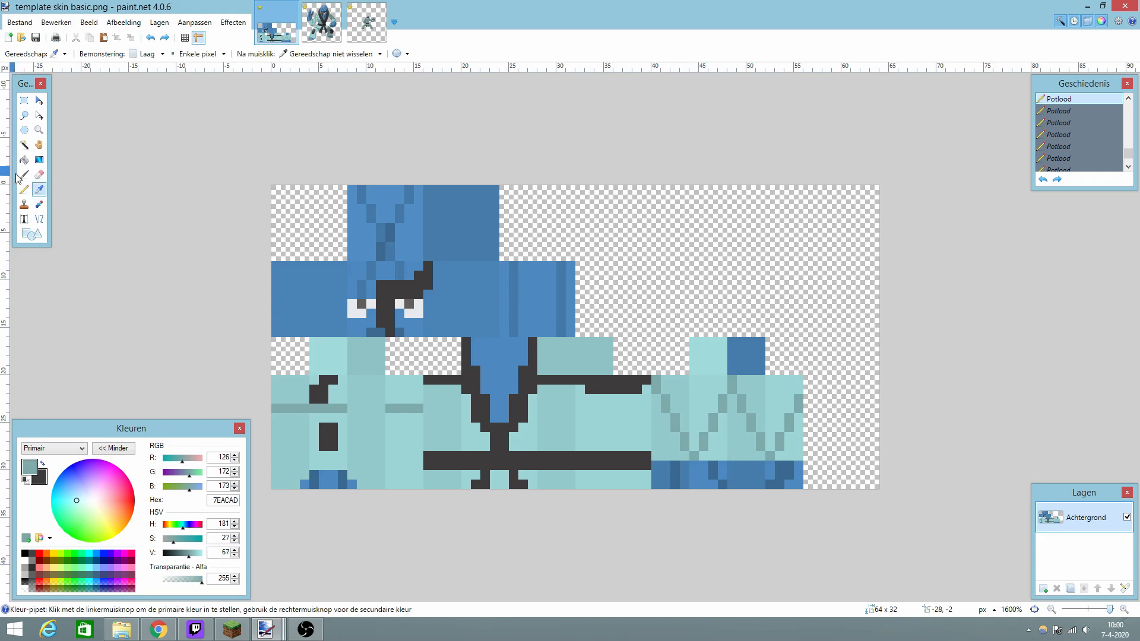
click(24, 188)
Undo the entire 7EACAD zigzag crease so all four sides of the sleeve are plain.
key(ctrl+z)
key(ctrl+z)
key(ctrl+z)
key(ctrl+z)
key(ctrl+z)
key(ctrl+z)
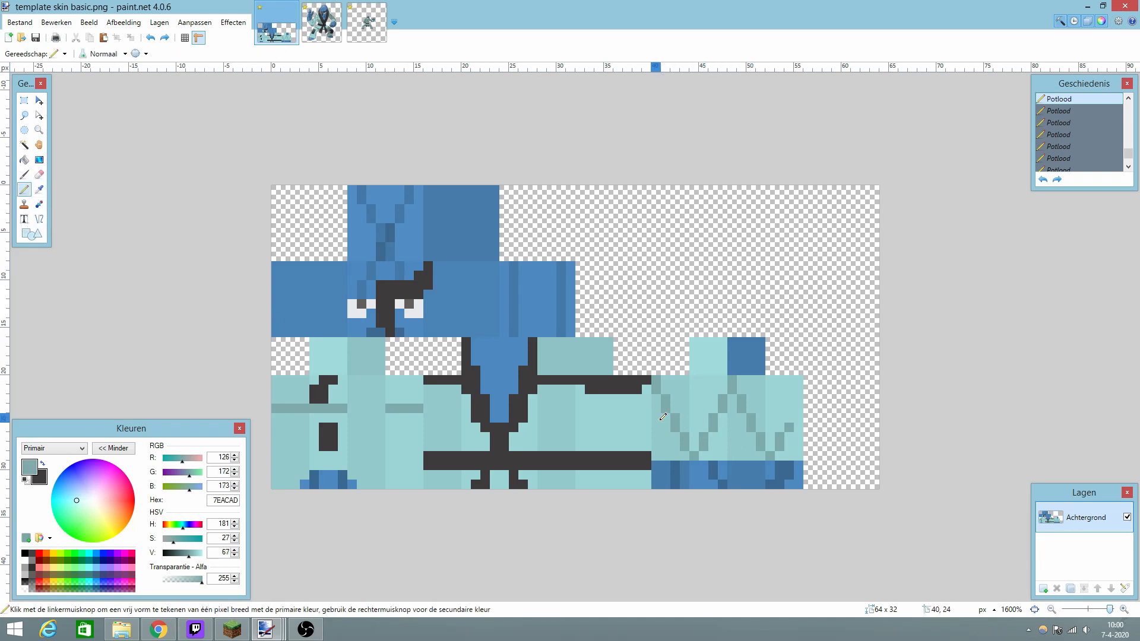
key(ctrl+z)
key(ctrl+z)
key(ctrl+z)
key(ctrl+z)
key(ctrl+z)
key(ctrl+z)
key(ctrl+z)
key(ctrl+z)
key(ctrl+z)
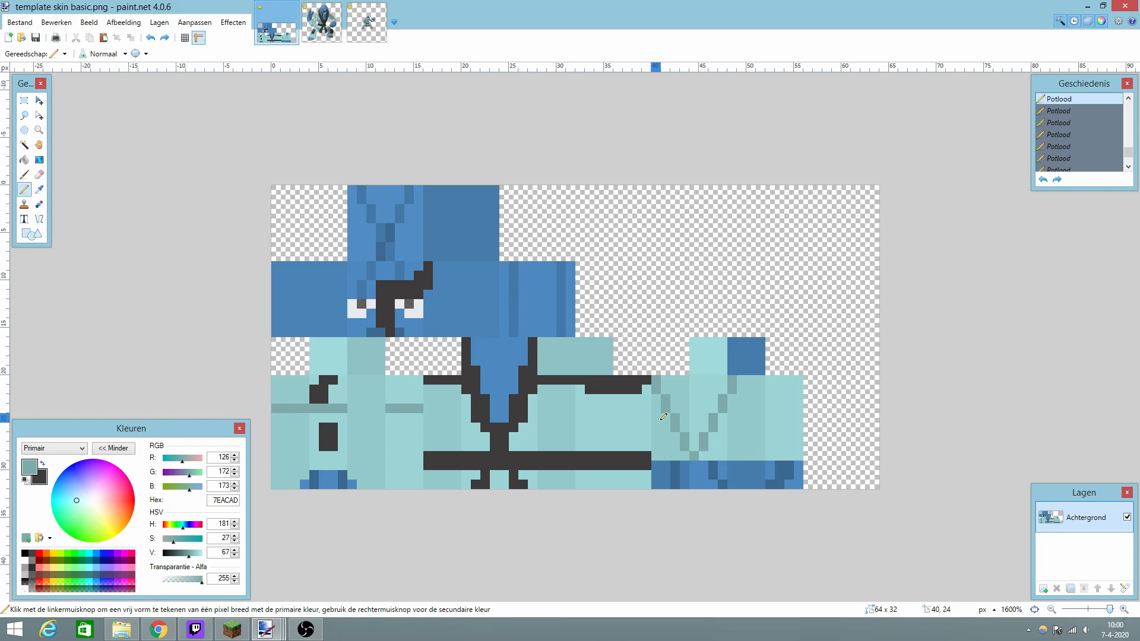
key(ctrl+z)
key(ctrl+z)
key(ctrl+z)
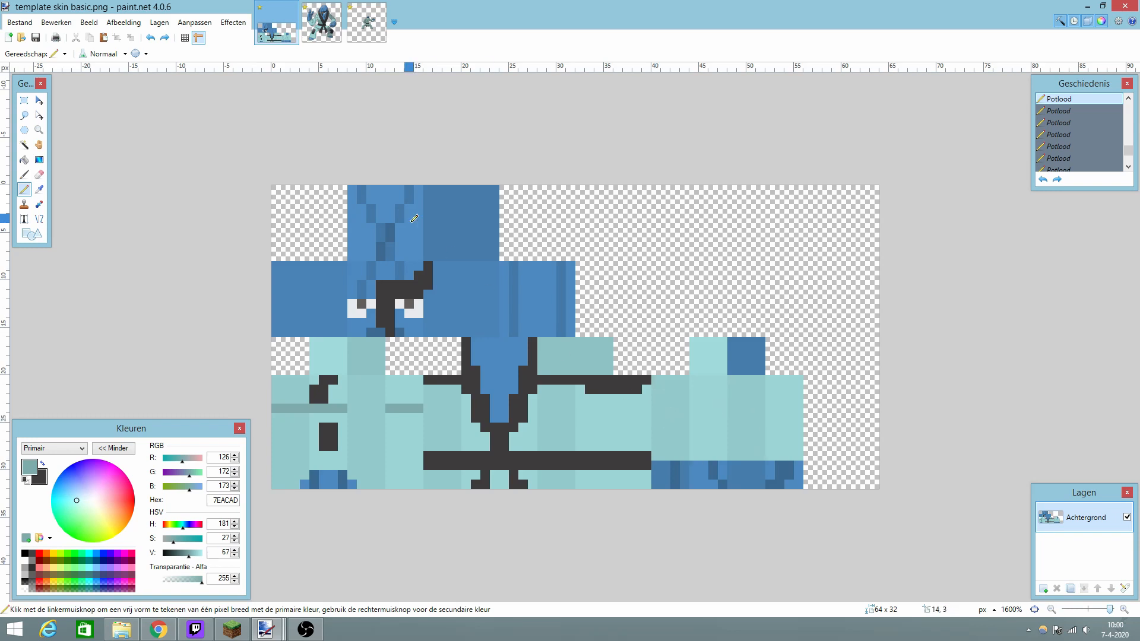
Check both reference images and paint a four-pixel 7EACAD diagonal descending from the front sleeve's first column at the top.
click(310, 25)
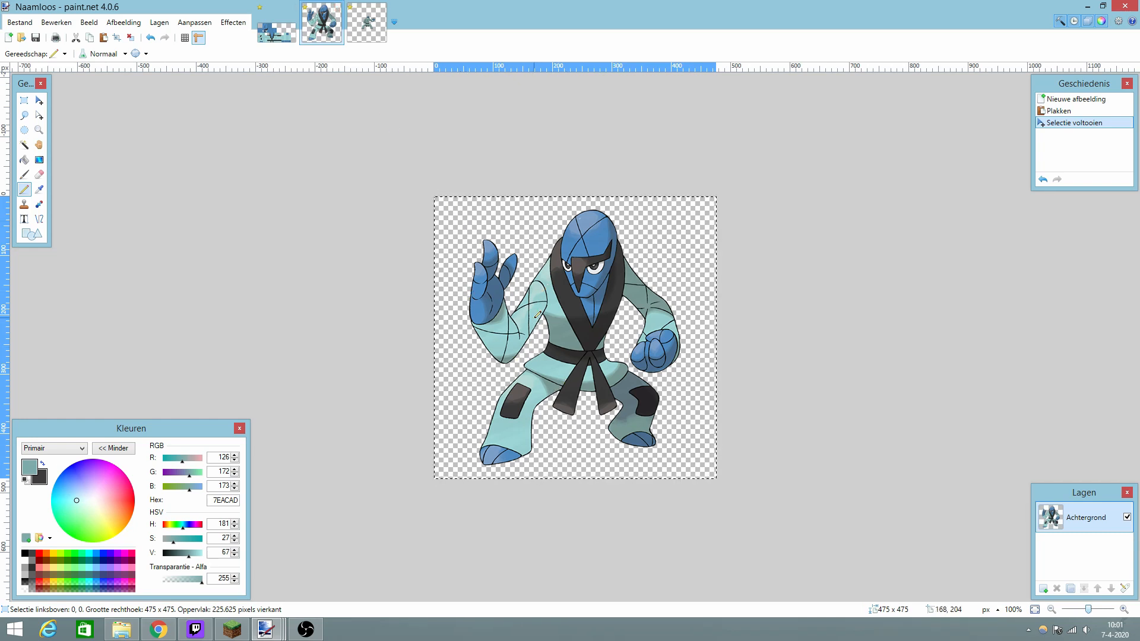
click(367, 26)
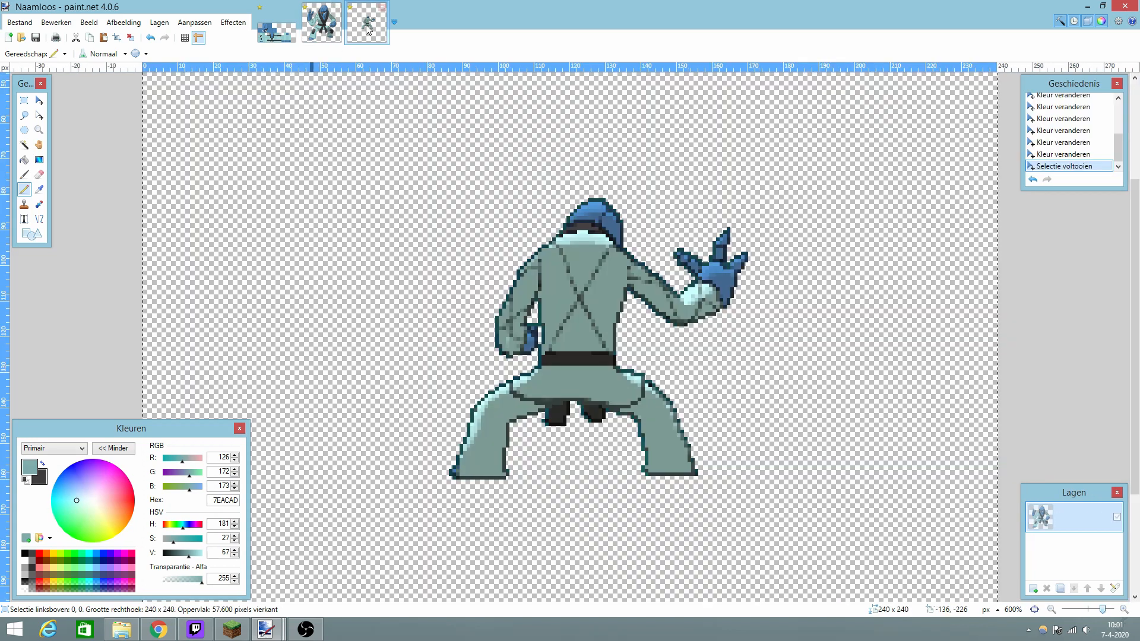
click(277, 32)
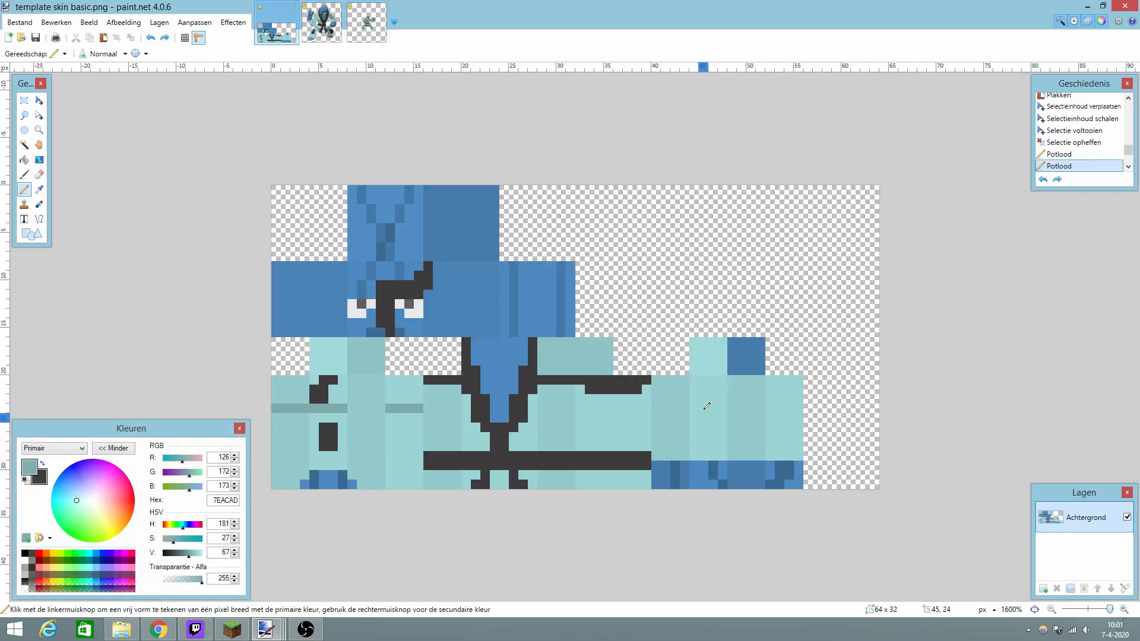
click(693, 379)
click(703, 389)
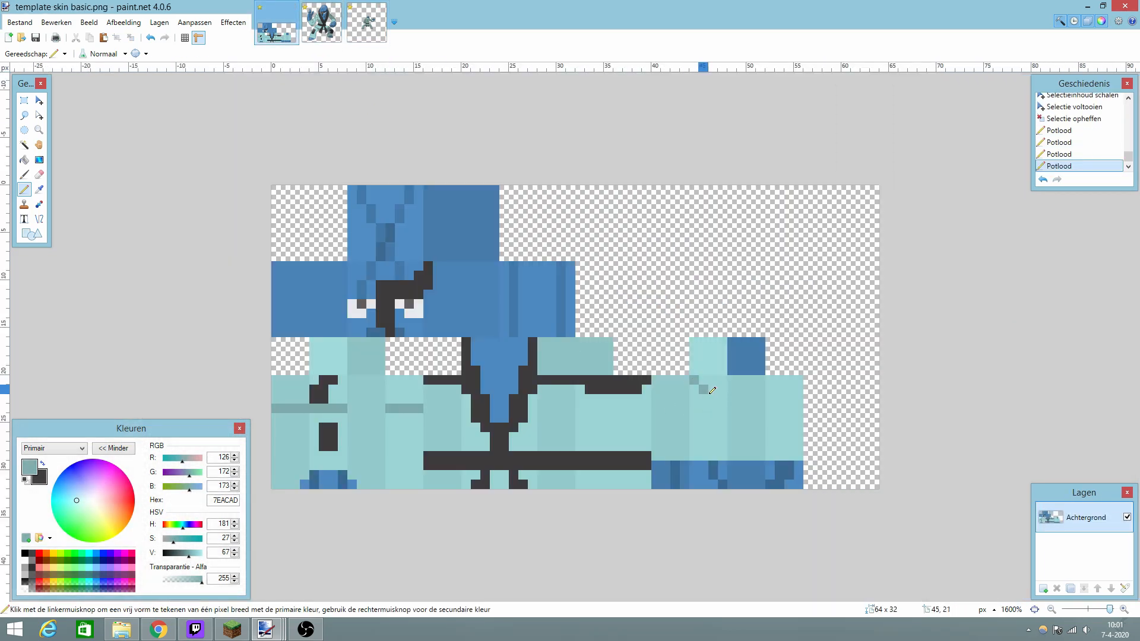
click(713, 399)
click(724, 409)
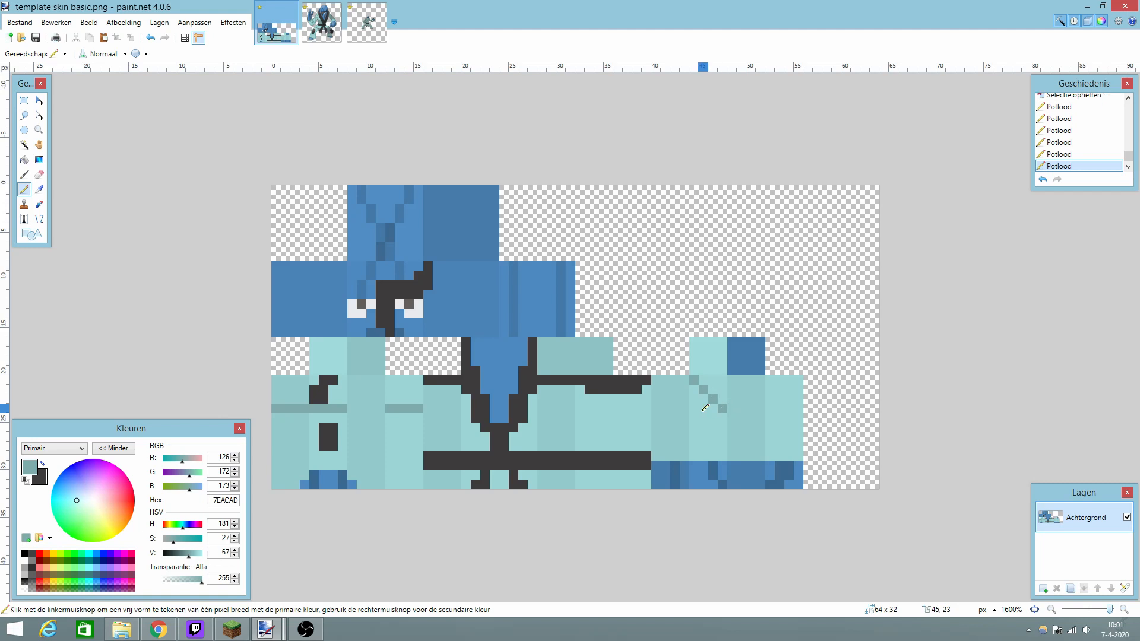
Complete the front sleeve's X with the opposite diagonal, using 6D9596 (7EACAD with brightness 59) as secondary colour for its two centre pixels.
click(695, 408)
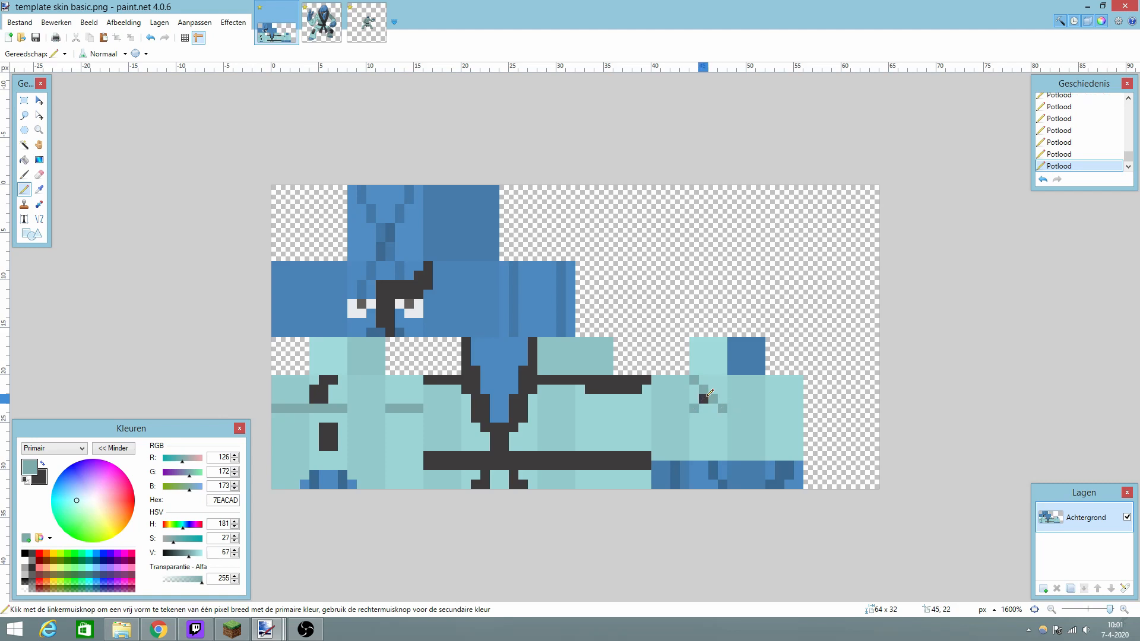
click(39, 188)
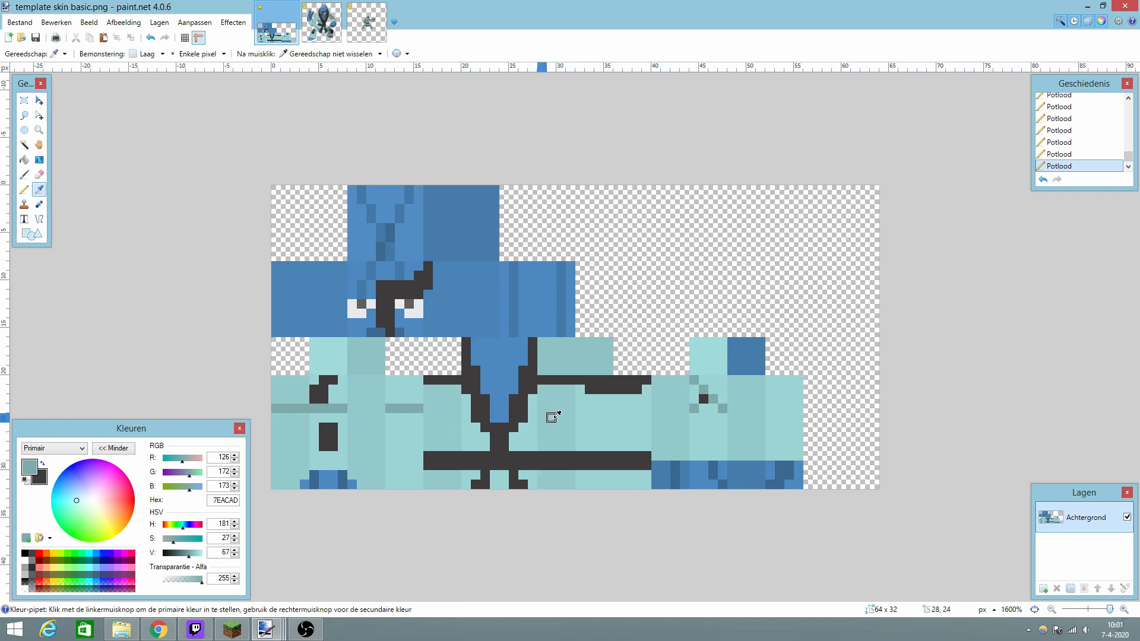
right_click(696, 405)
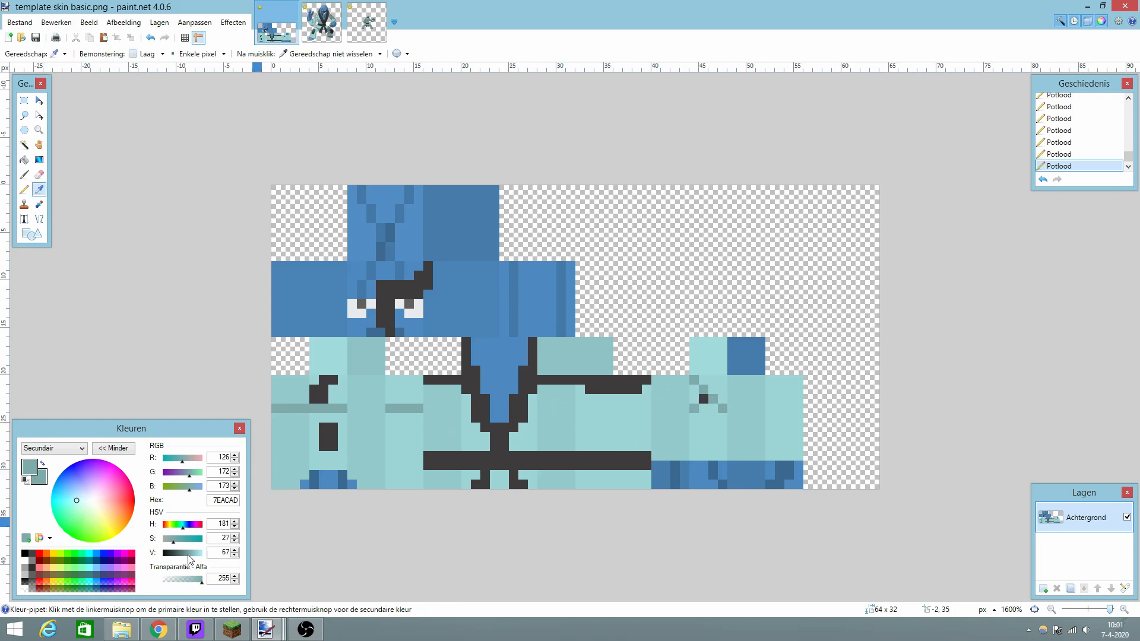
drag(188, 553, 185, 553)
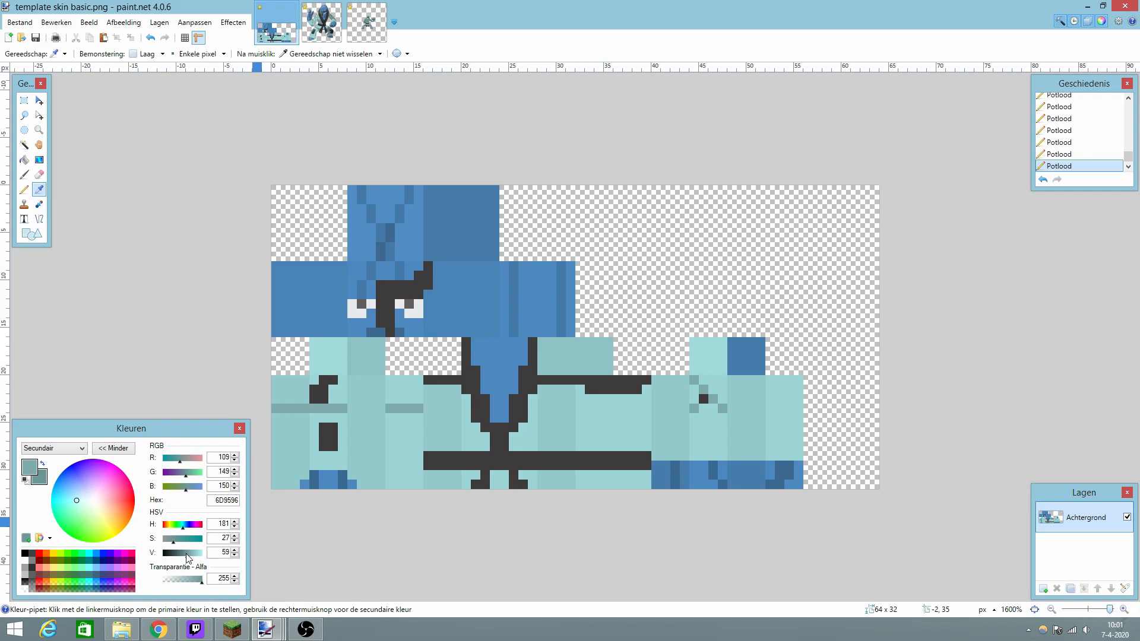
click(25, 189)
right_click(703, 398)
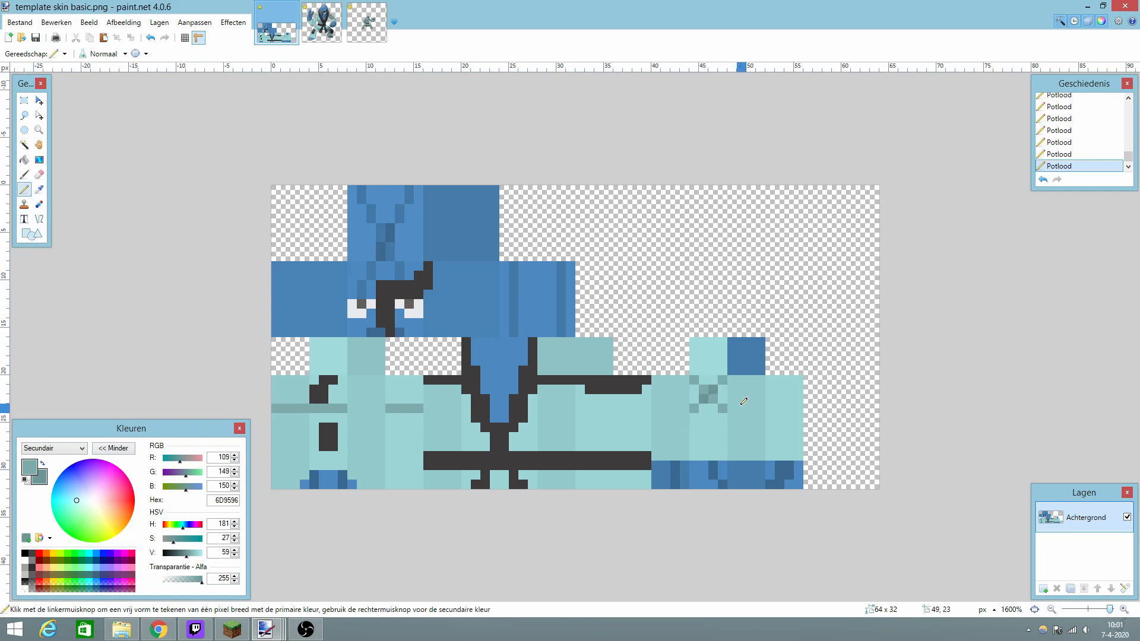
Paint the same four-pixel-wide X in the top four rows of the sleeve's inner side, with two 6D9596 centre pixels.
right_click(741, 399)
right_click(751, 389)
right_click(760, 380)
right_click(731, 380)
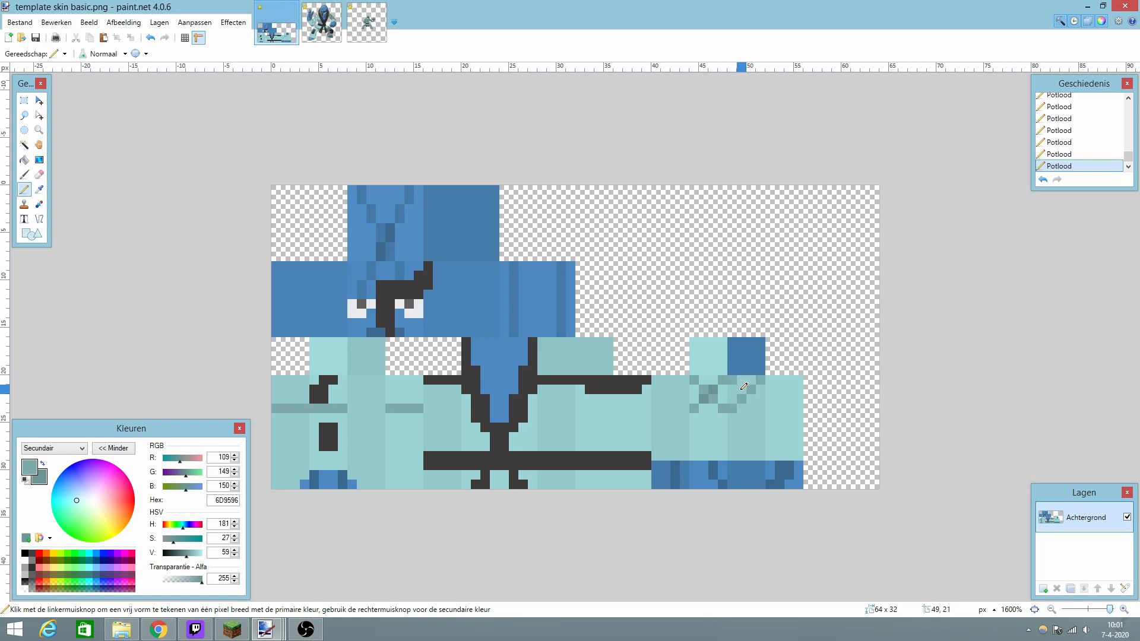
right_click(751, 399)
right_click(760, 409)
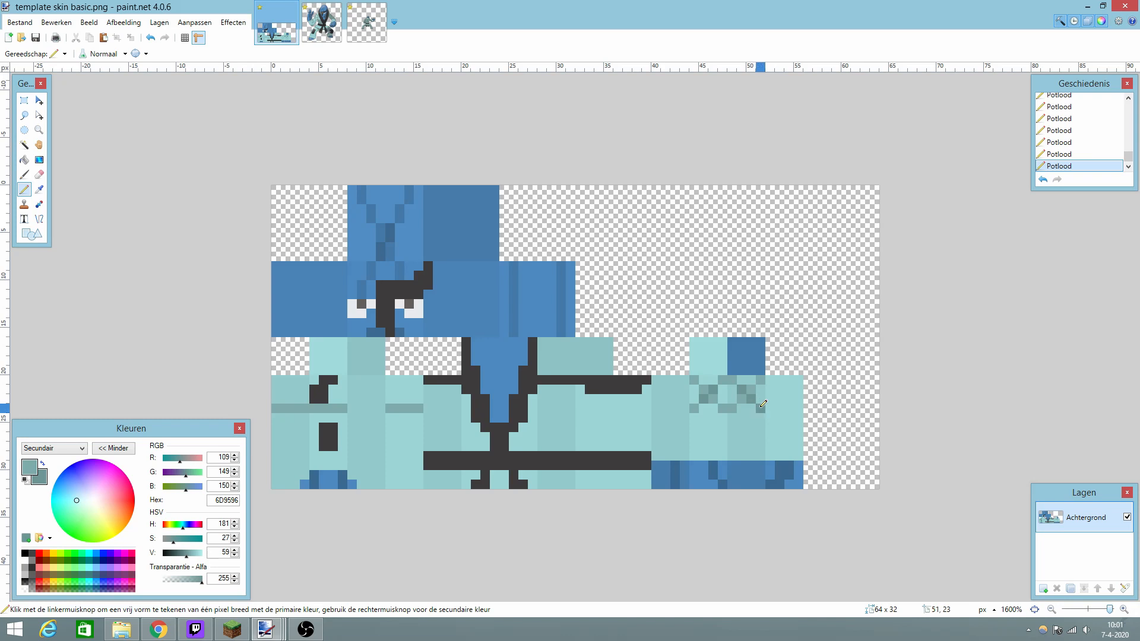
Repeat the X in the top four rows of the back sleeve, with 7EACAD arms and two 6D9596 centre pixels.
right_click(770, 409)
right_click(779, 399)
right_click(788, 389)
right_click(797, 380)
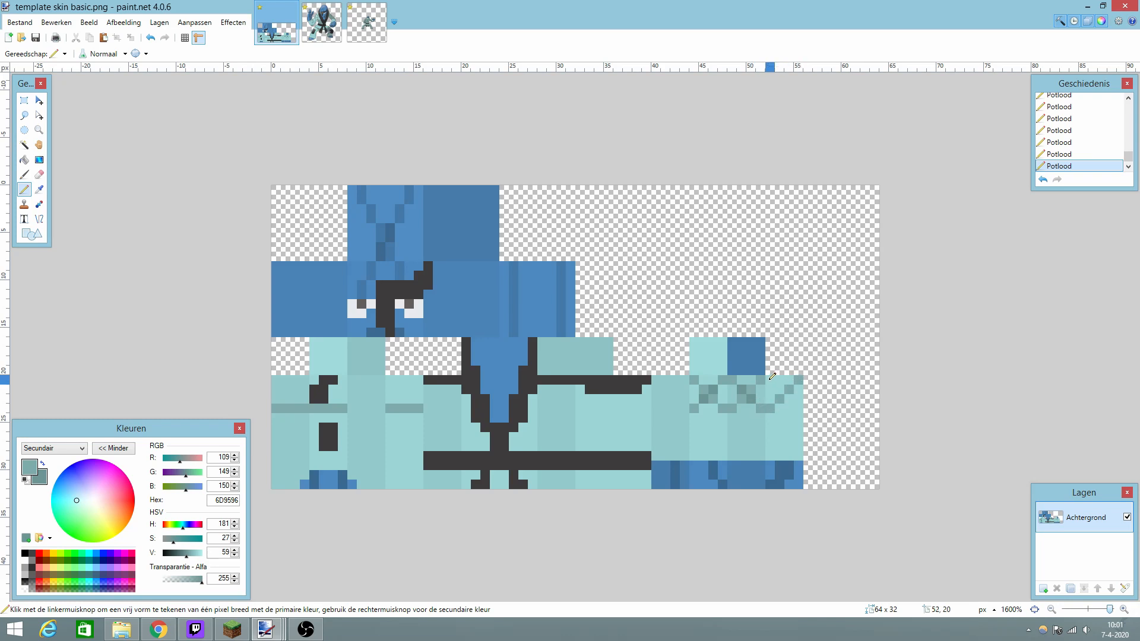
click(789, 399)
click(798, 408)
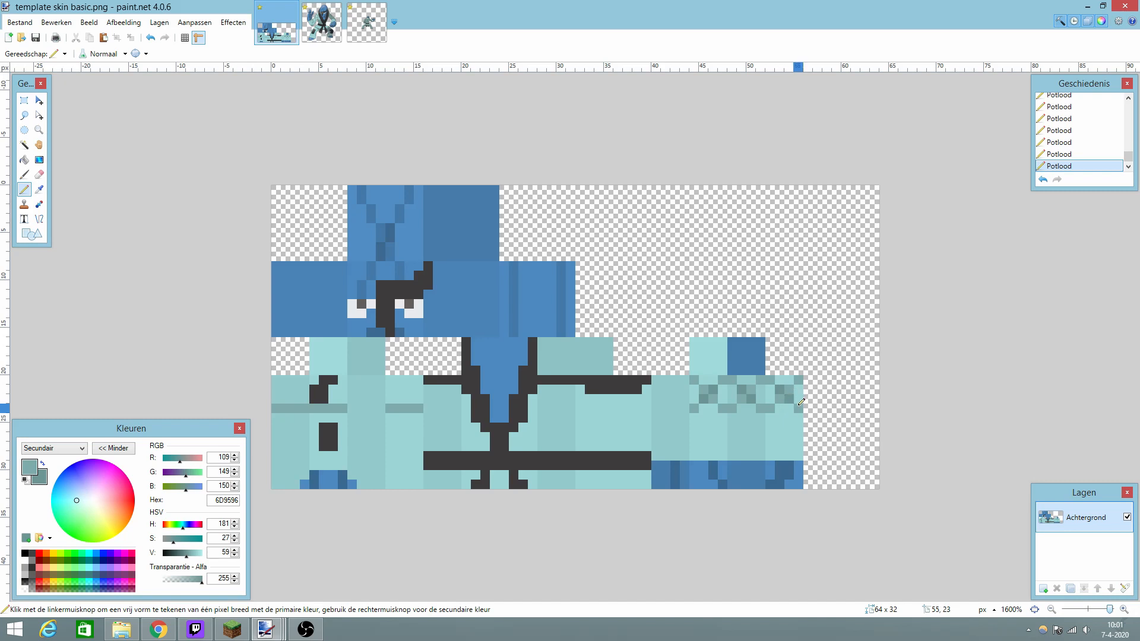
Paint the matching X in the top four rows of the sleeve's outer side, with 7EACAD arms and two 6D9596 centre pixels.
click(684, 409)
click(674, 399)
click(666, 389)
click(656, 380)
click(685, 380)
click(675, 389)
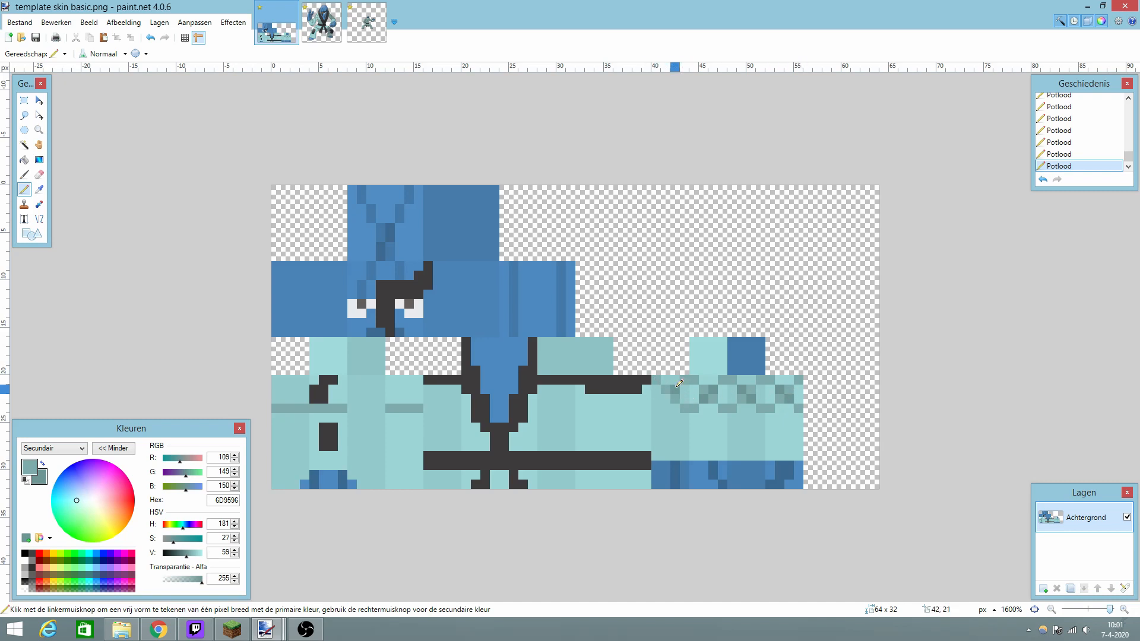
click(665, 399)
click(655, 409)
Check the reference artwork and paint a second row of 7EACAD and 6D9596 X creases just above the blue hand on all four sleeve sides.
click(322, 23)
click(285, 32)
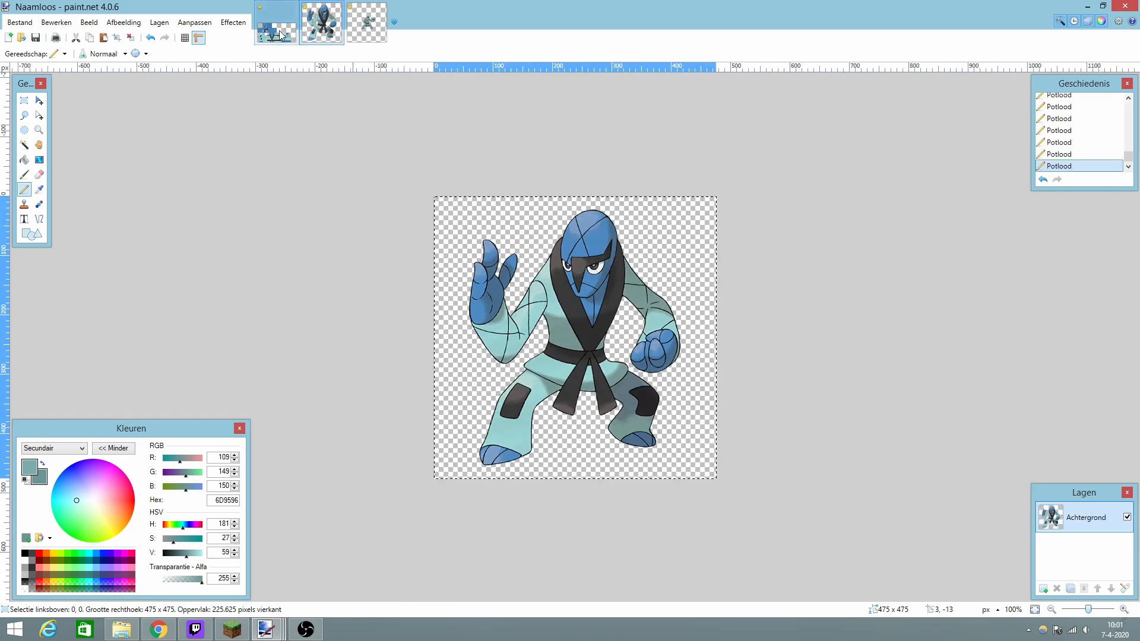
drag(658, 451, 686, 428)
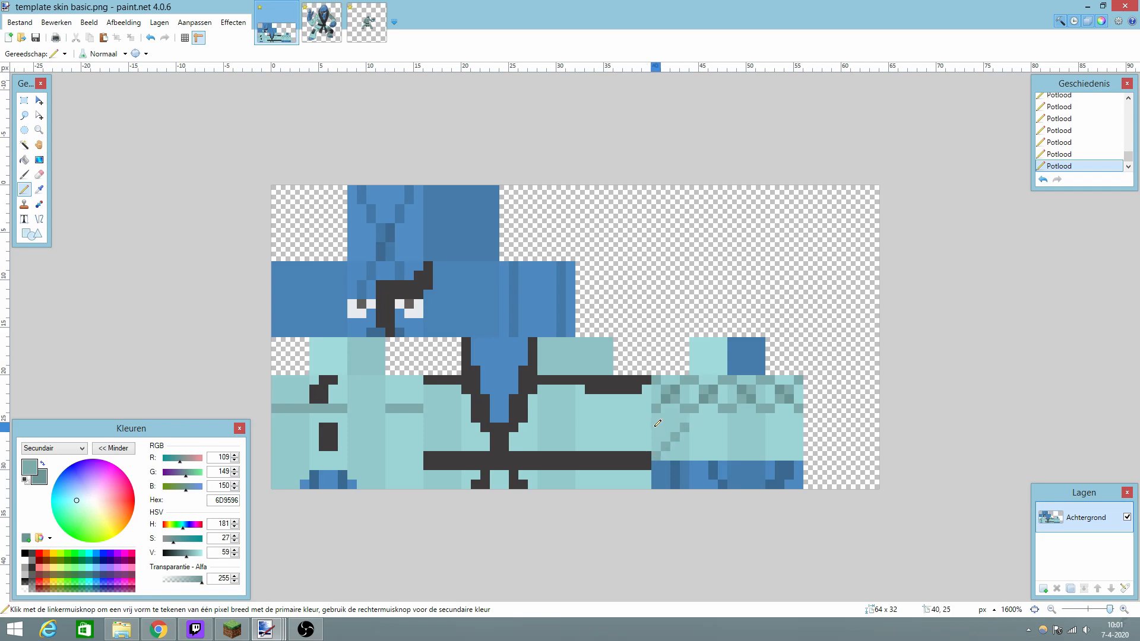
click(656, 428)
right_click(665, 438)
right_click(676, 447)
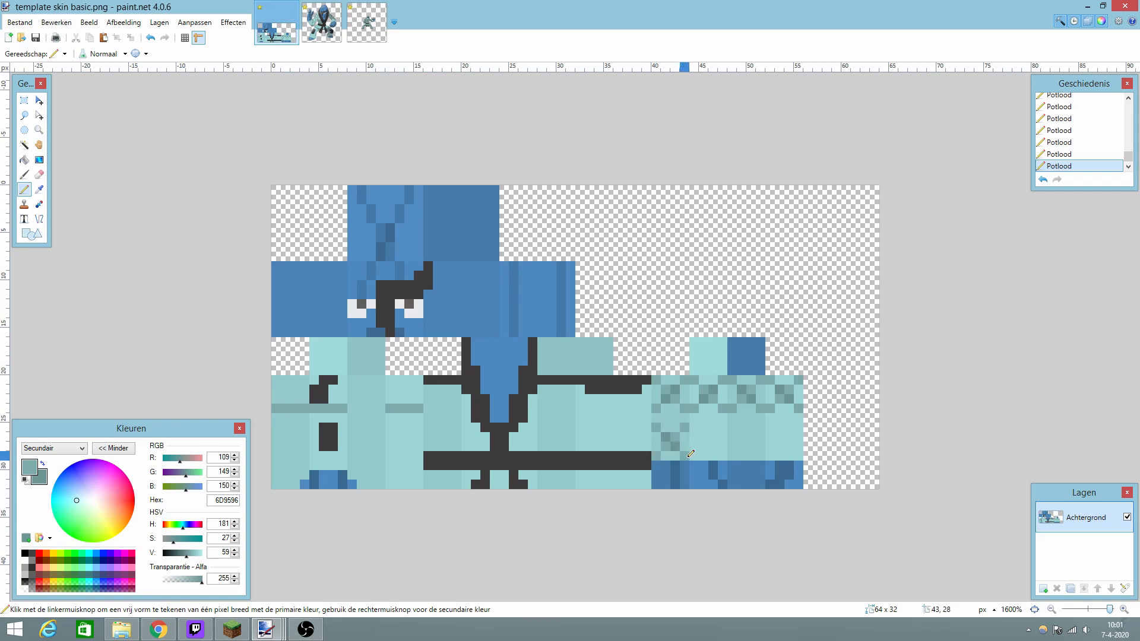
drag(699, 423, 722, 457)
click(694, 456)
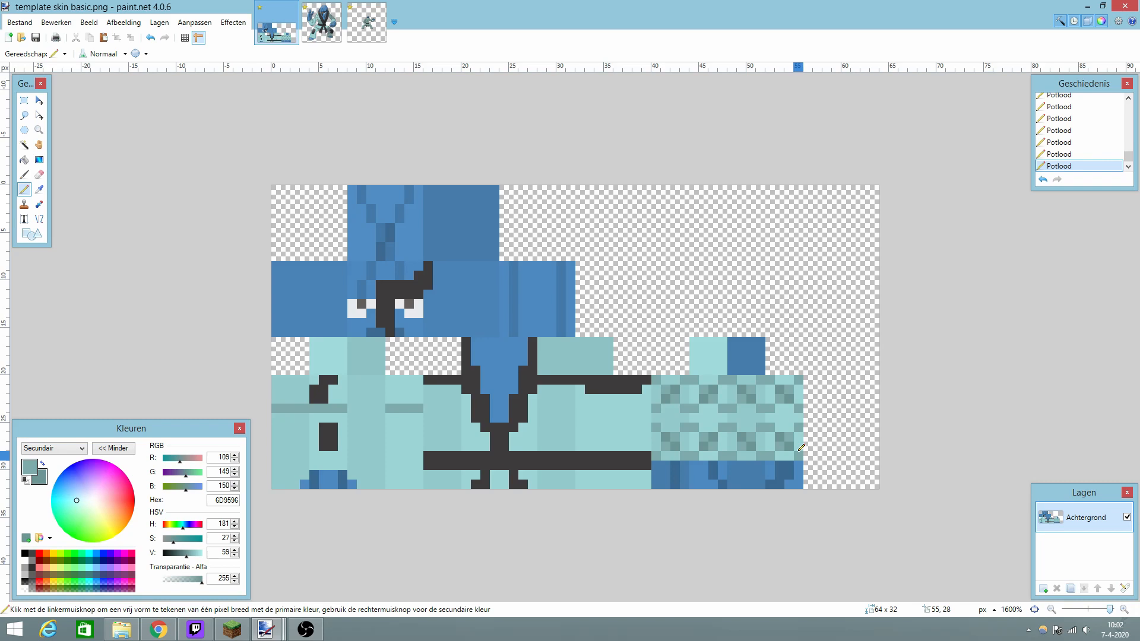
click(323, 33)
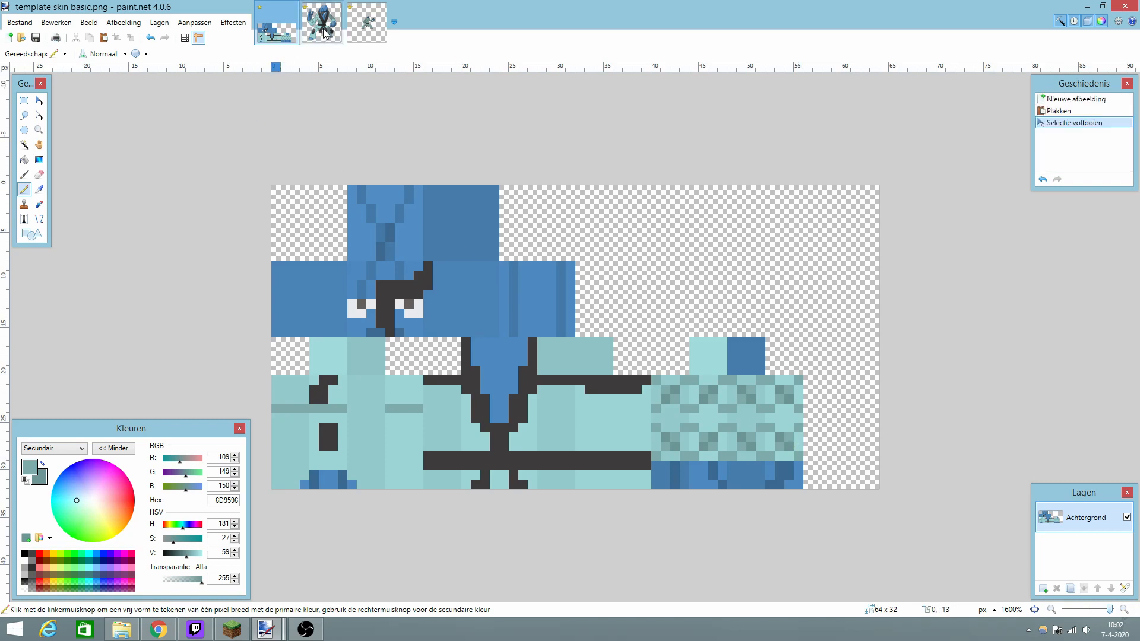
click(276, 32)
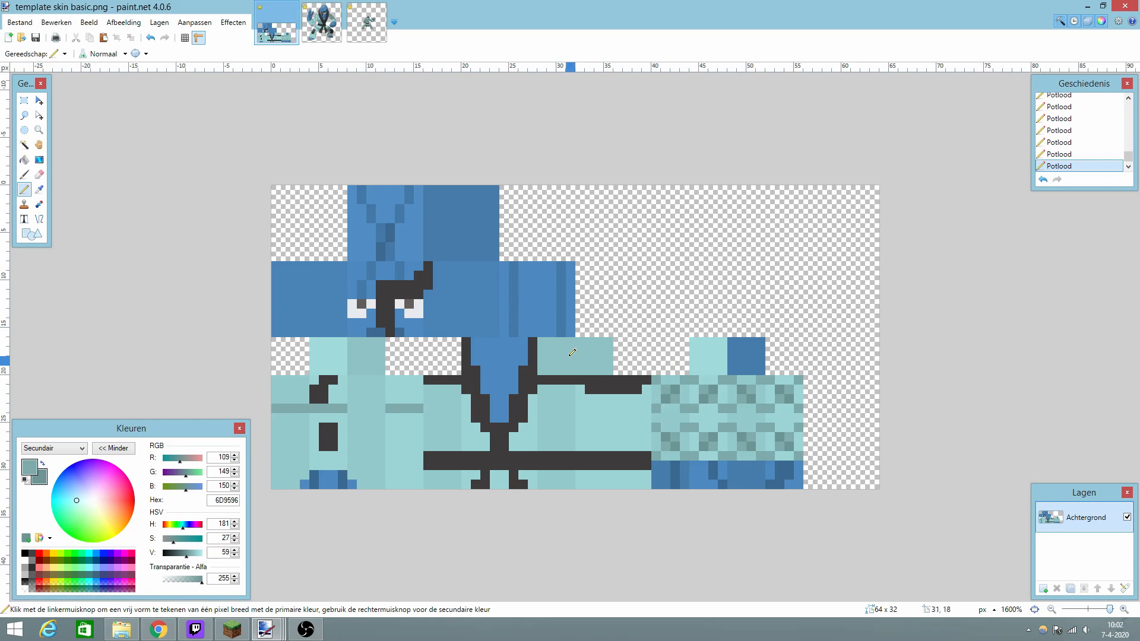
click(333, 33)
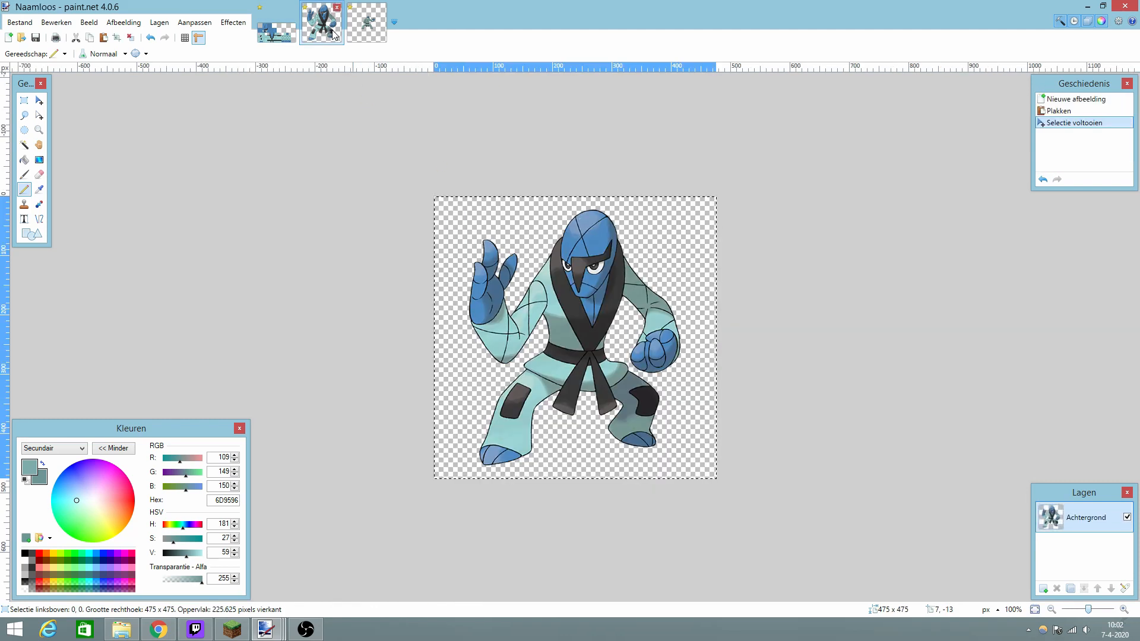
click(281, 33)
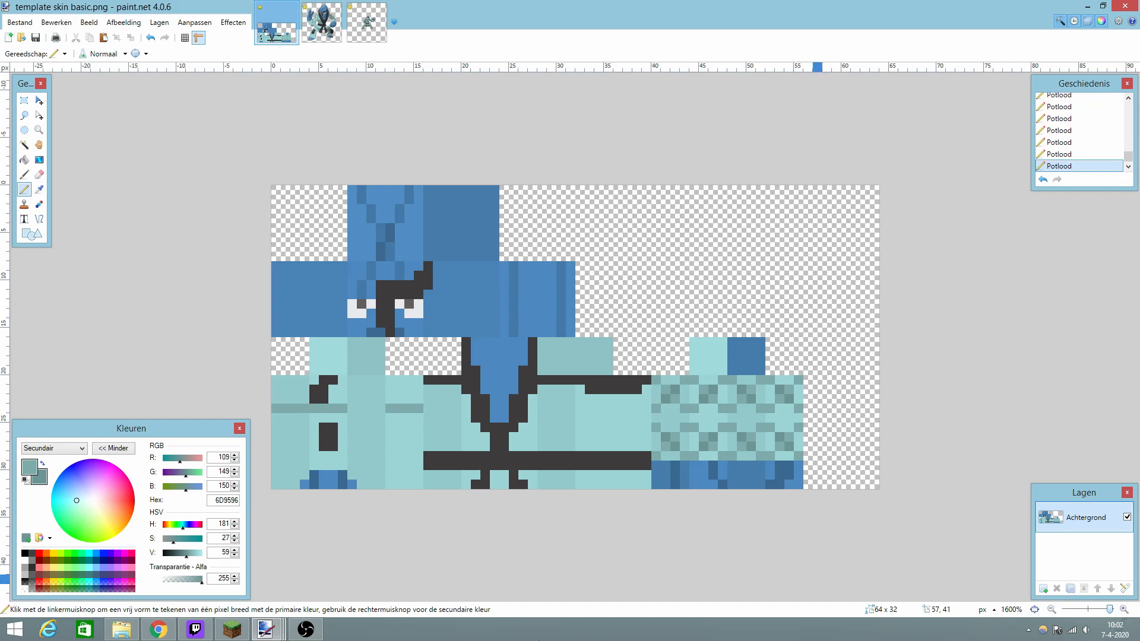
click(231, 631)
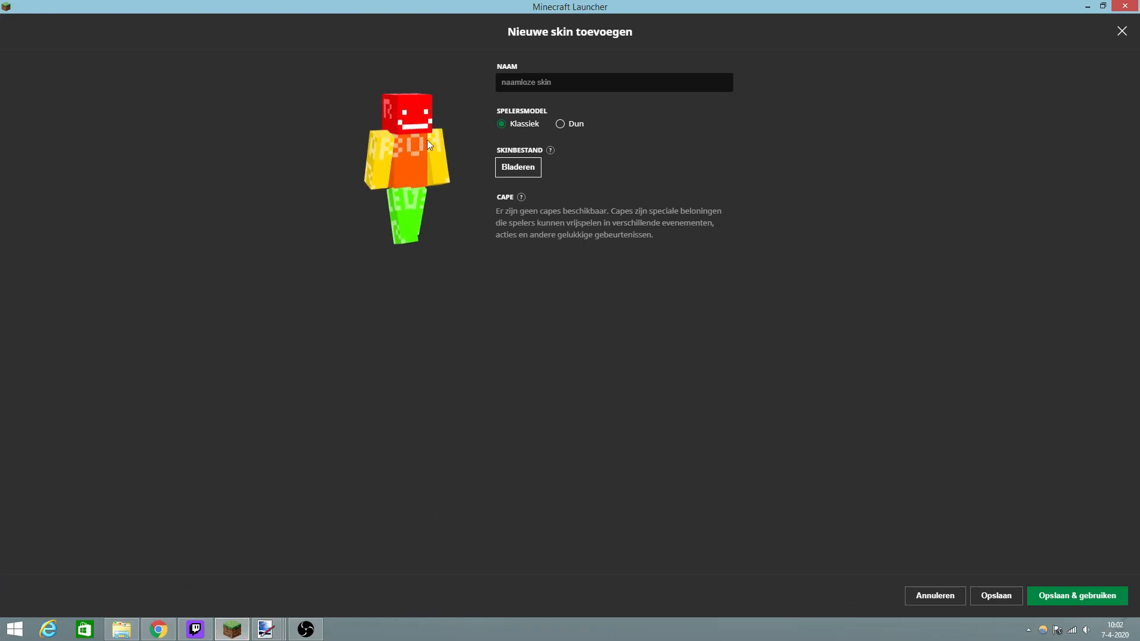
click(517, 168)
click(153, 101)
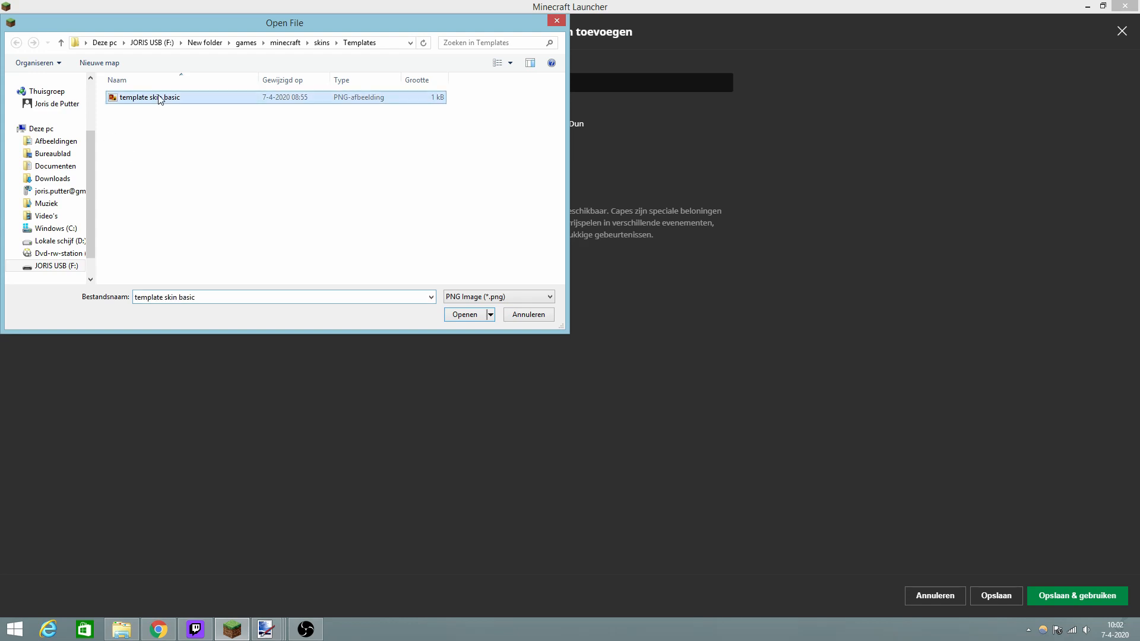
mouse_move(257, 631)
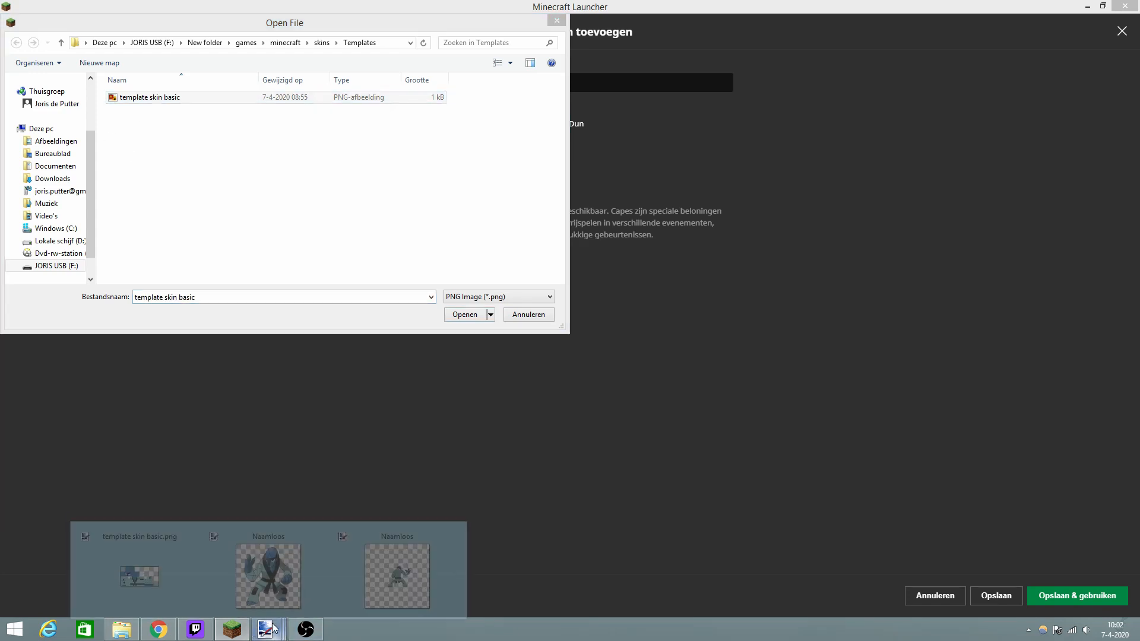
click(196, 528)
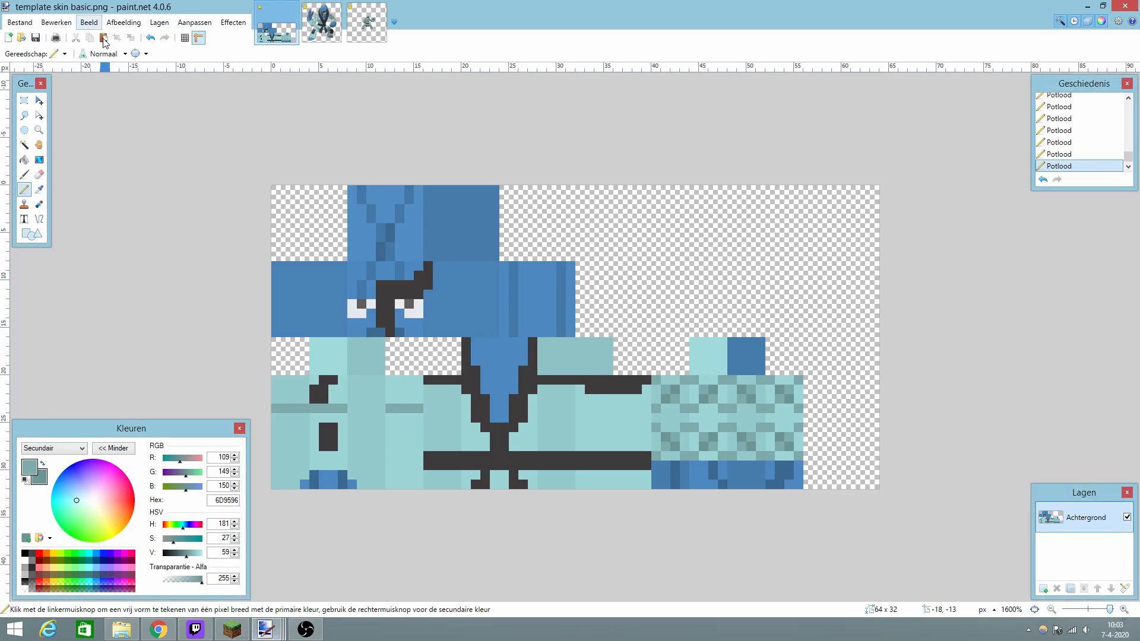
Check the character's name in the Chrome image search and save the skin as a PNG named Sawk skin in the Templates folder.
click(13, 25)
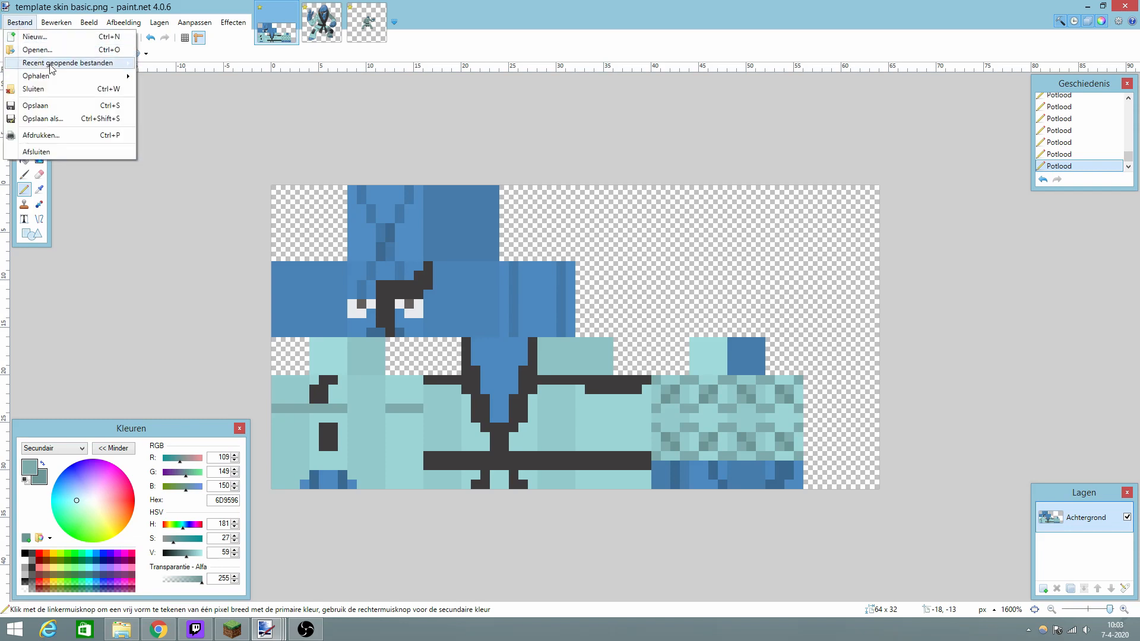
click(54, 118)
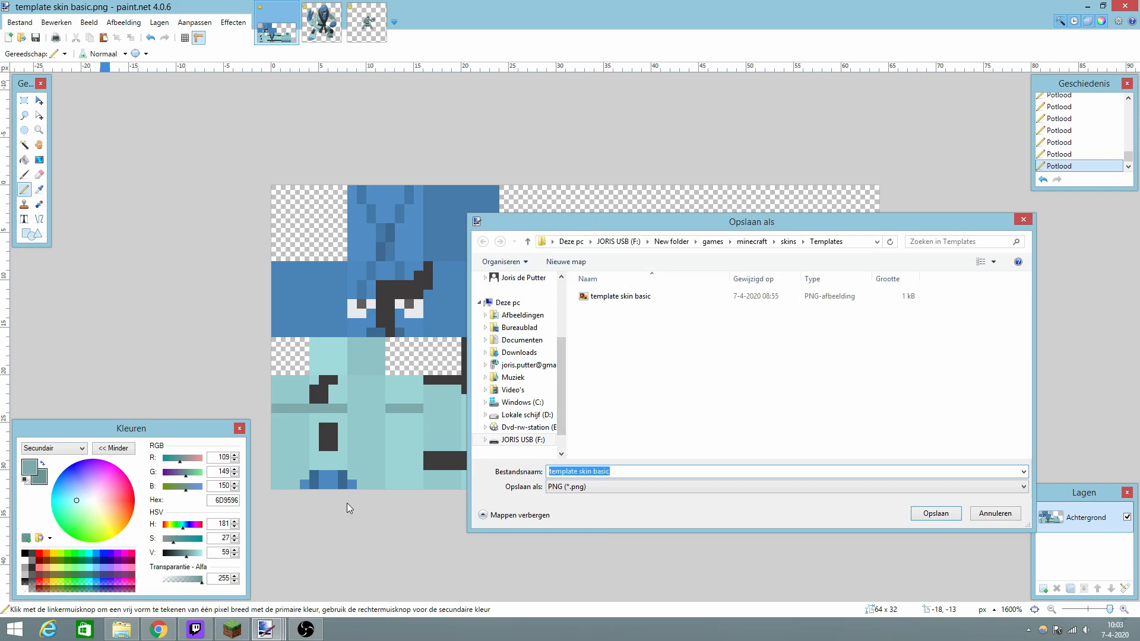
click(158, 629)
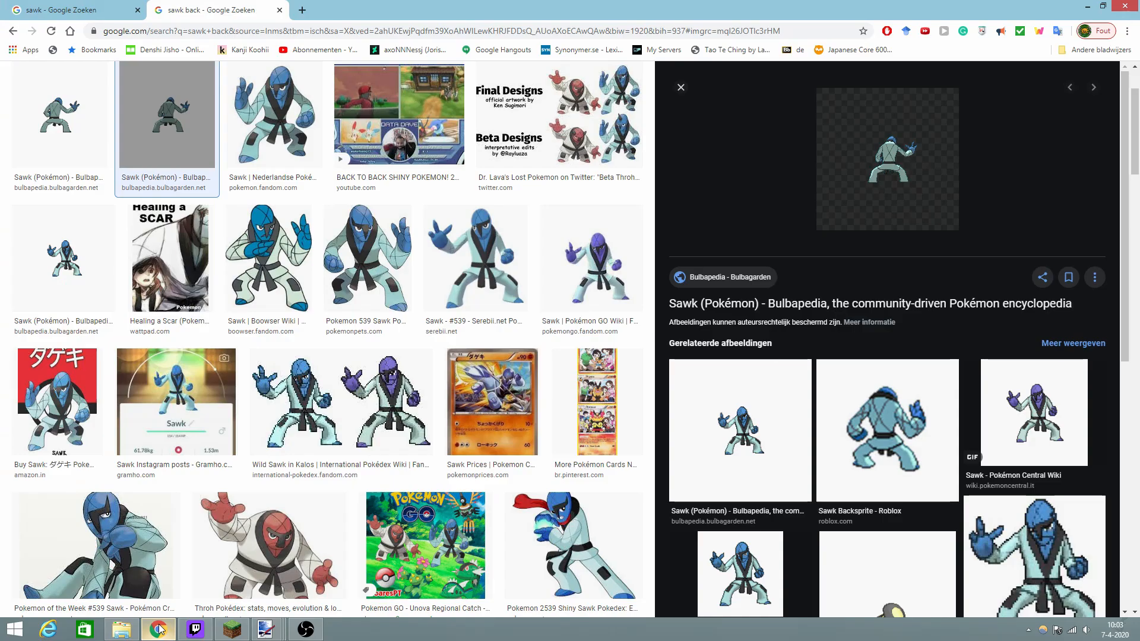
click(159, 628)
text(Saw)
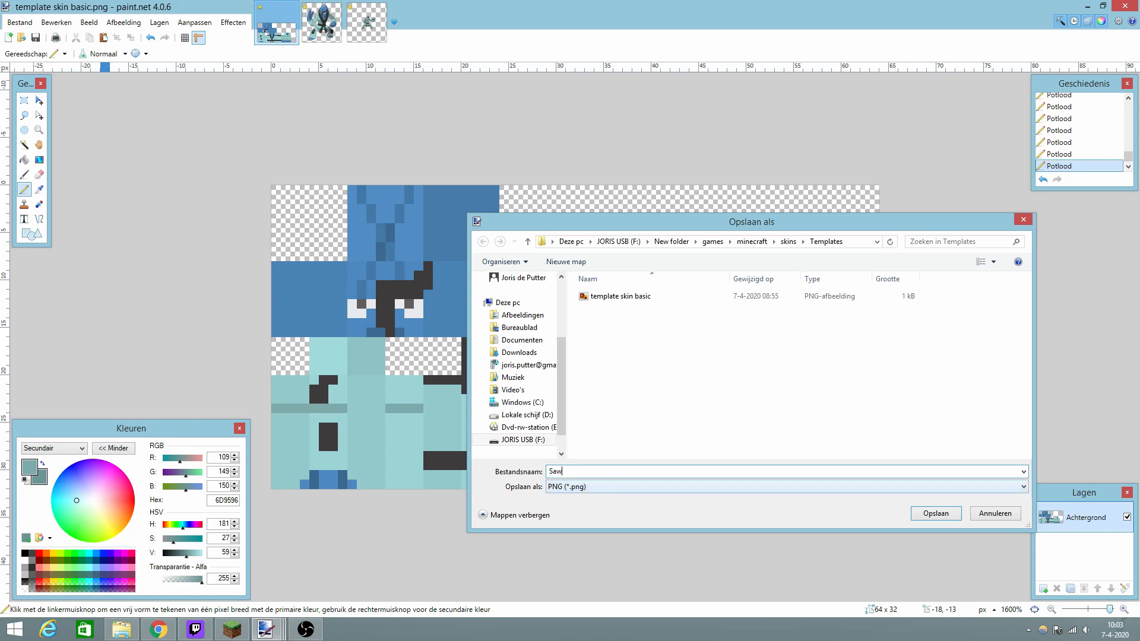
text(k skin)
click(944, 514)
click(662, 414)
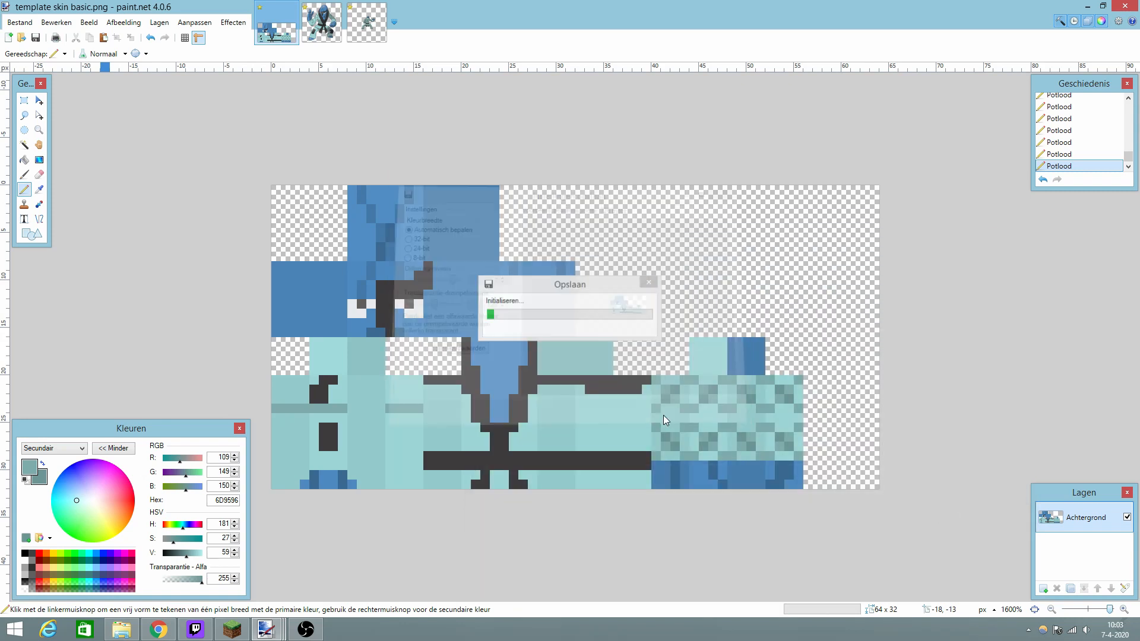
Load Sawk skin as the skin file in Minecraft Launcher and rotate the preview to inspect its front and back.
click(244, 627)
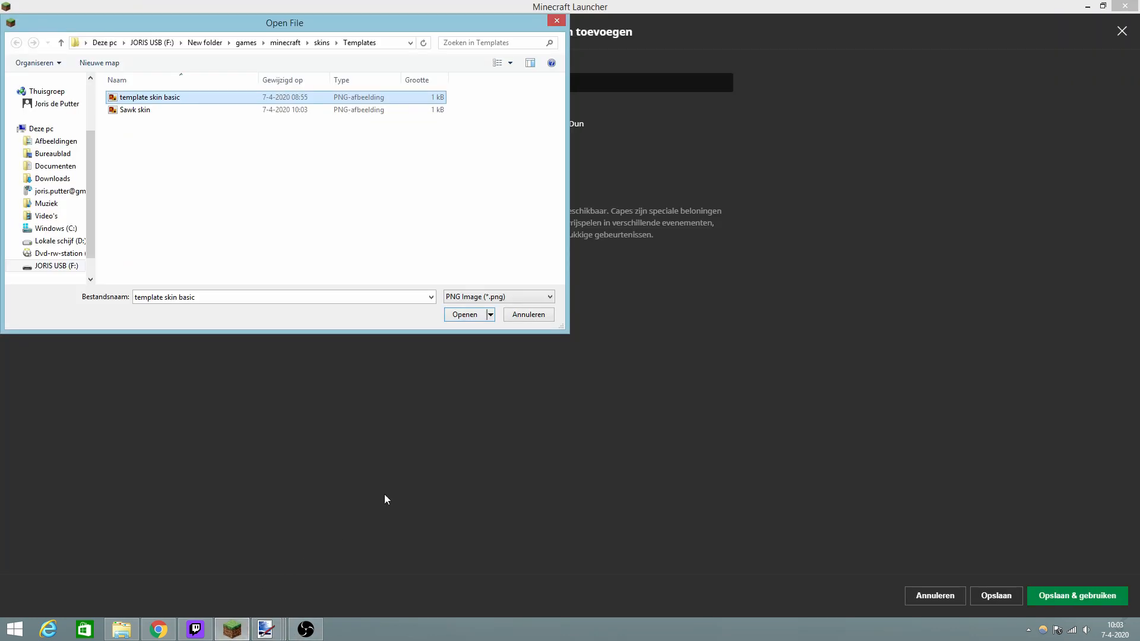
click(540, 317)
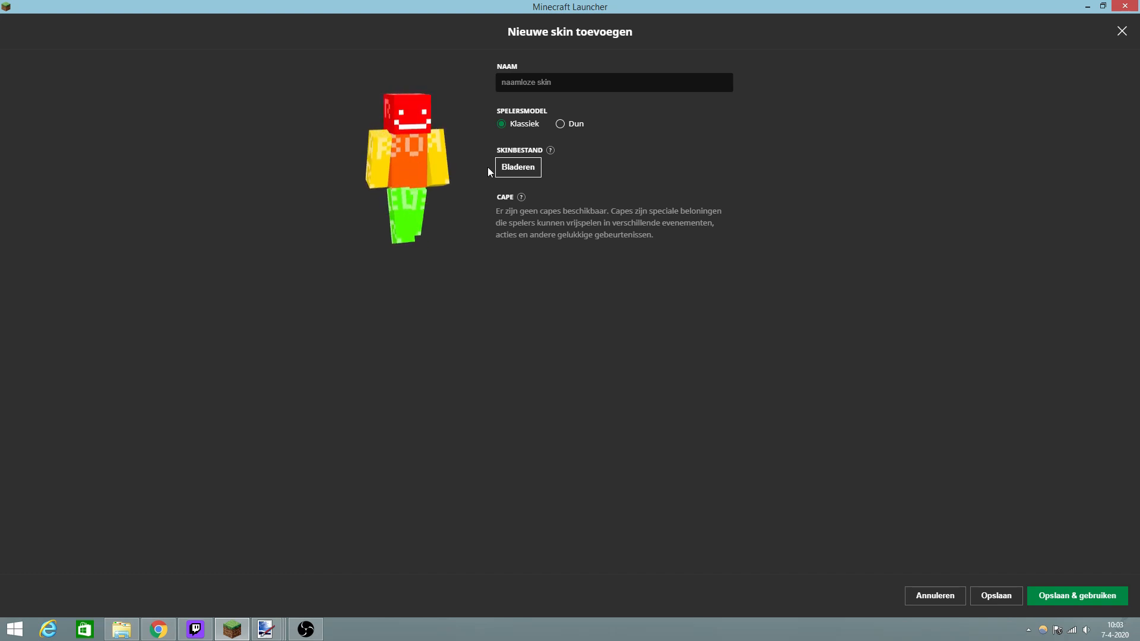
click(509, 170)
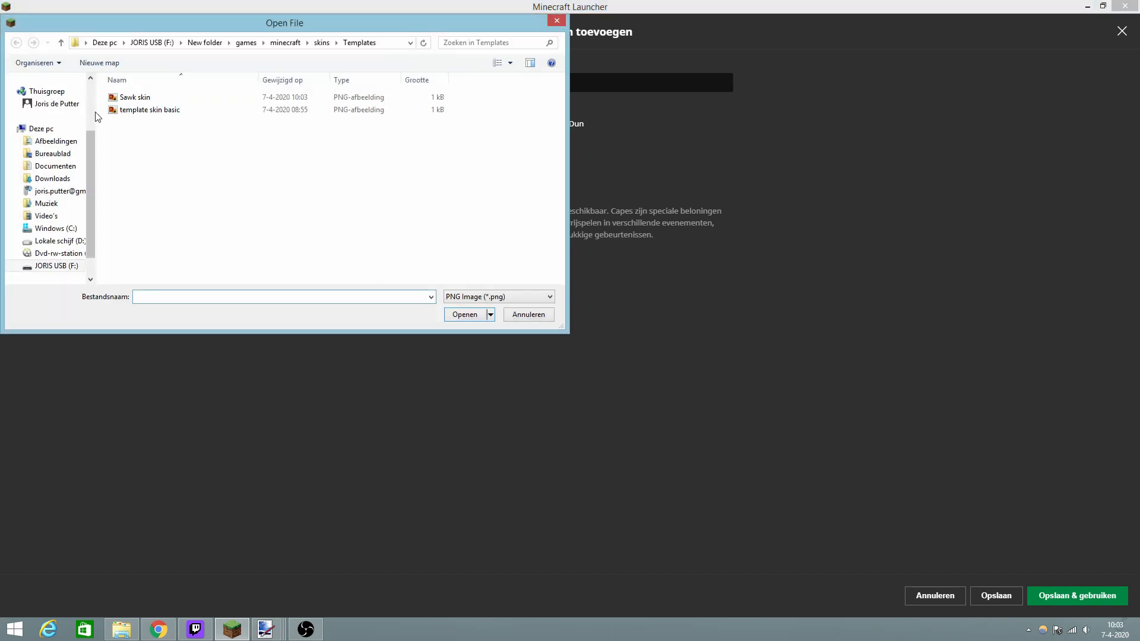
click(151, 100)
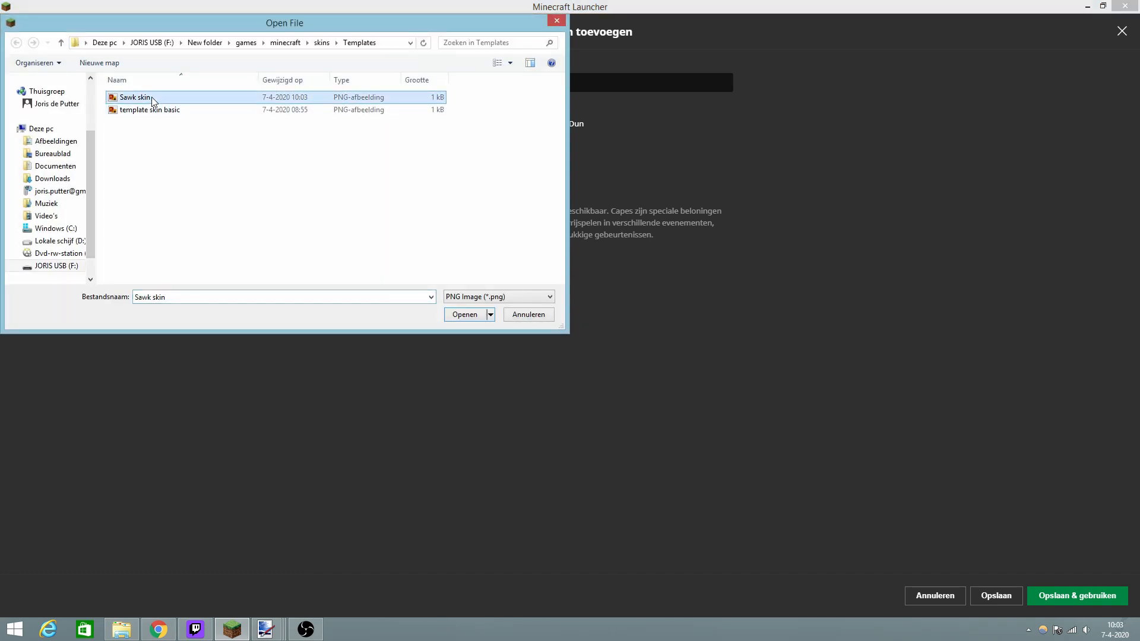
click(464, 315)
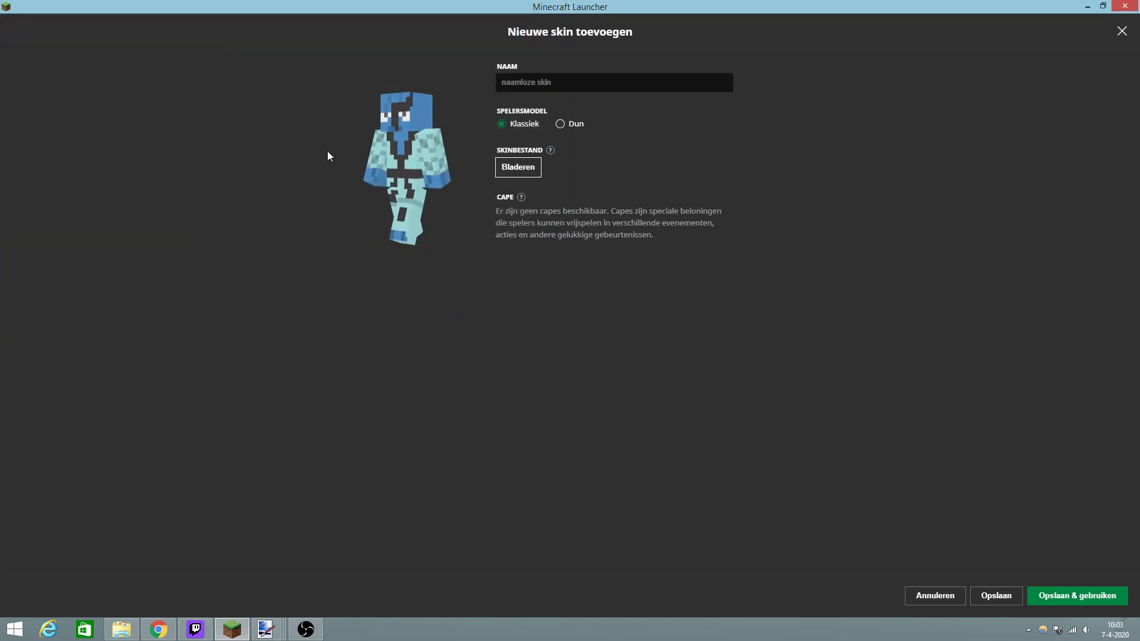
drag(392, 174, 239, 169)
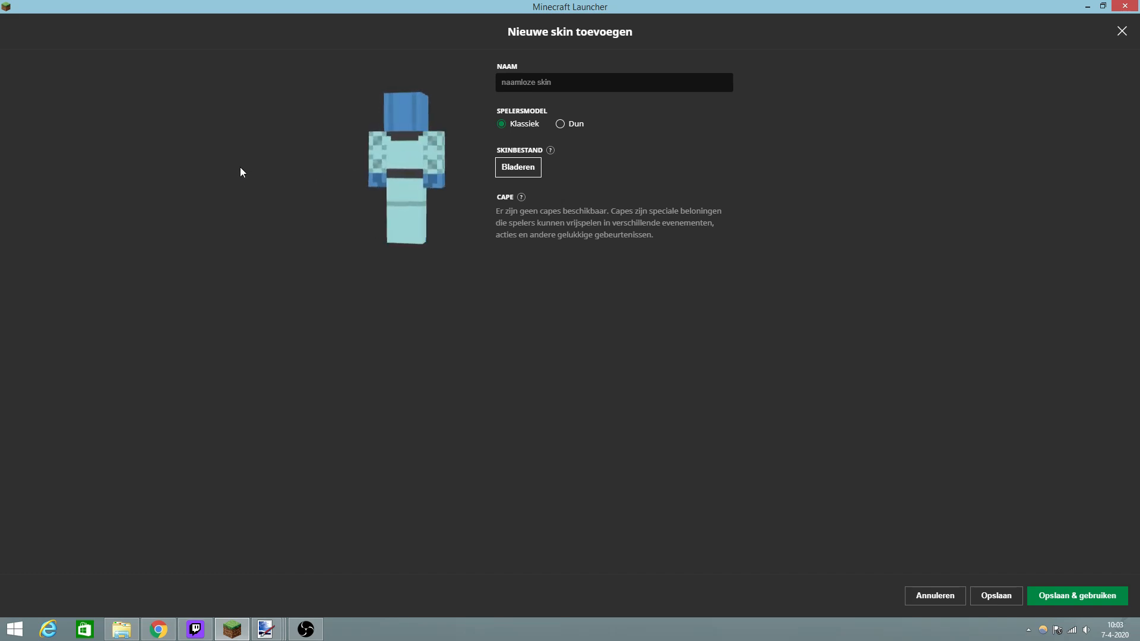
drag(404, 166, 199, 172)
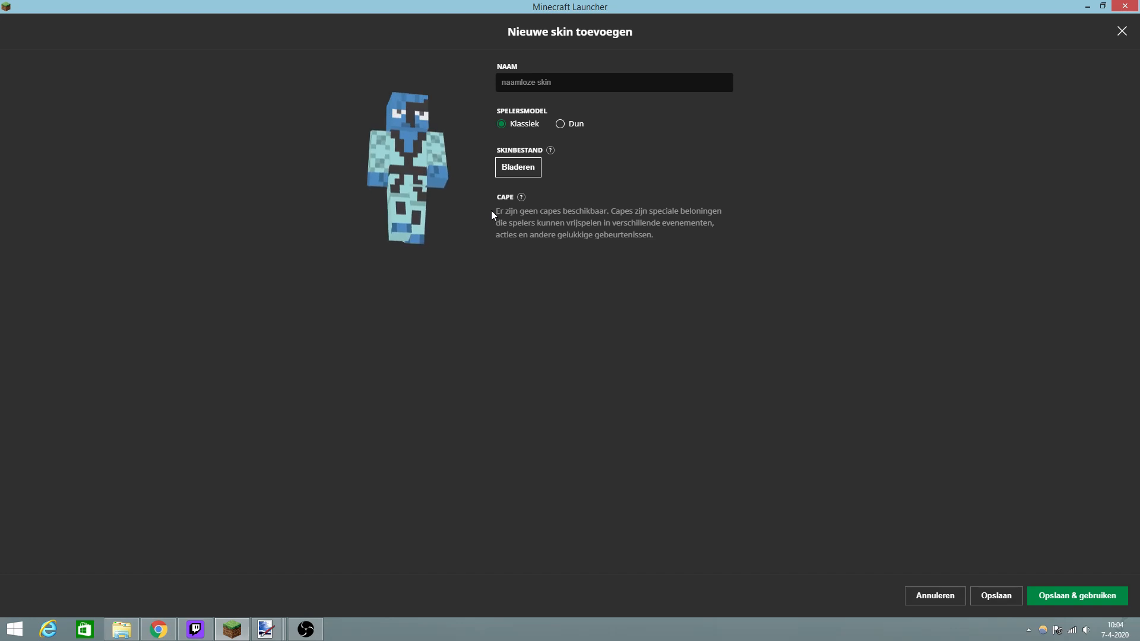
drag(365, 156, 407, 277)
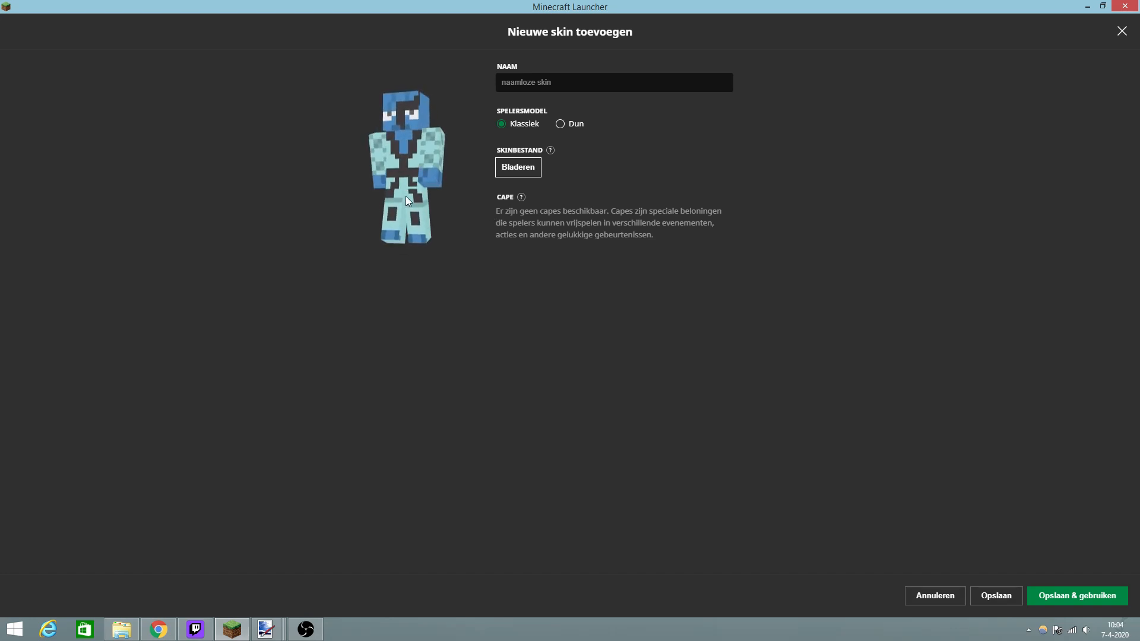
Return to paint.net, sample the dark 3D3B3C and paint the two middle pixels in the lowest row of the leg's top face.
click(266, 629)
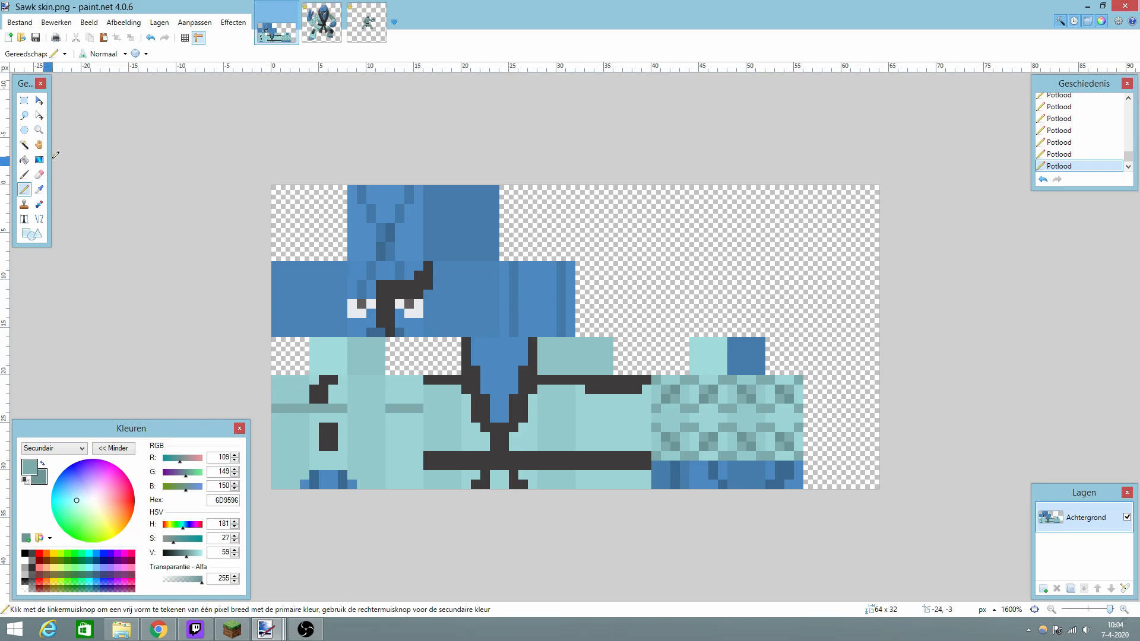
click(40, 190)
click(324, 383)
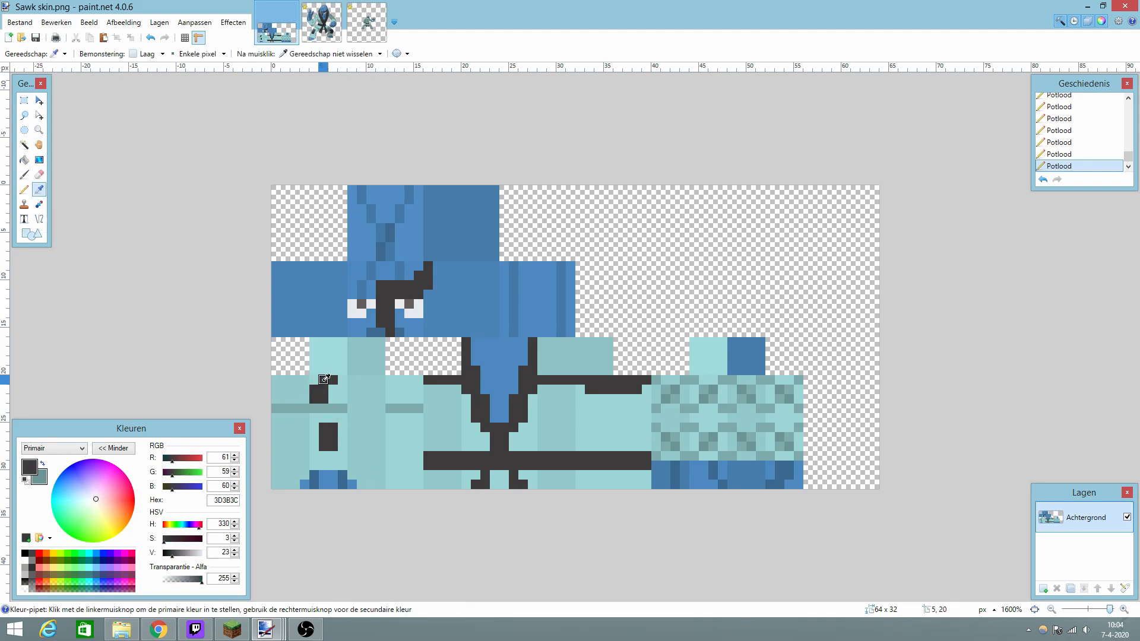
click(24, 189)
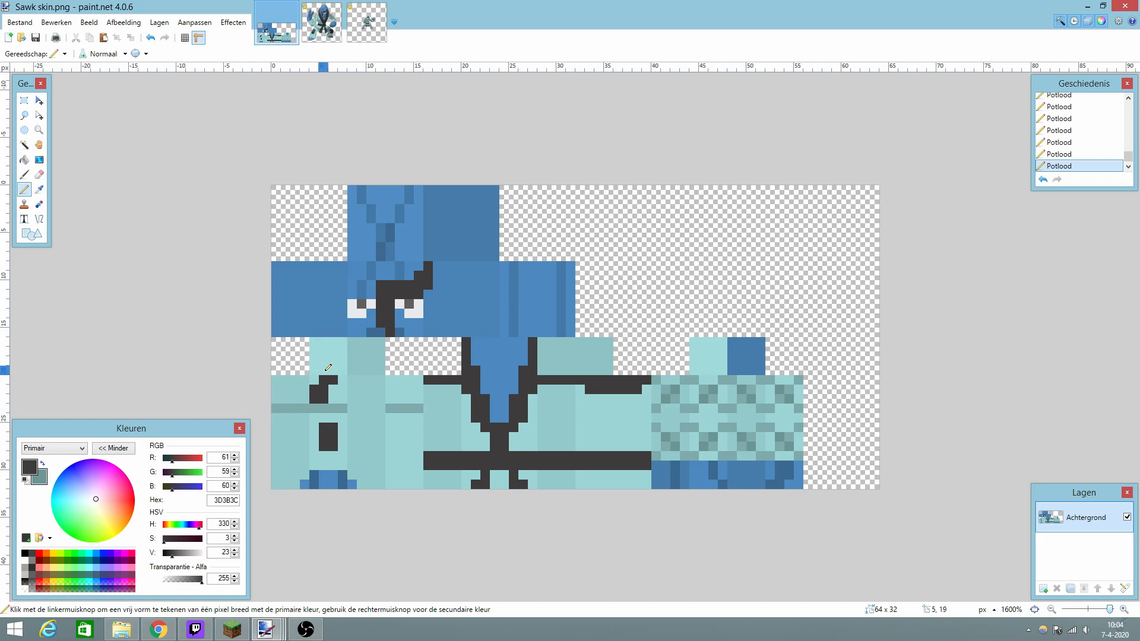
drag(326, 371, 337, 371)
mouse_move(551, 368)
mouse_down()
mouse_move(594, 370)
mouse_move(574, 366)
mouse_move(586, 342)
mouse_move(602, 339)
mouse_up()
key(ctrl+z)
key(ctrl+z)
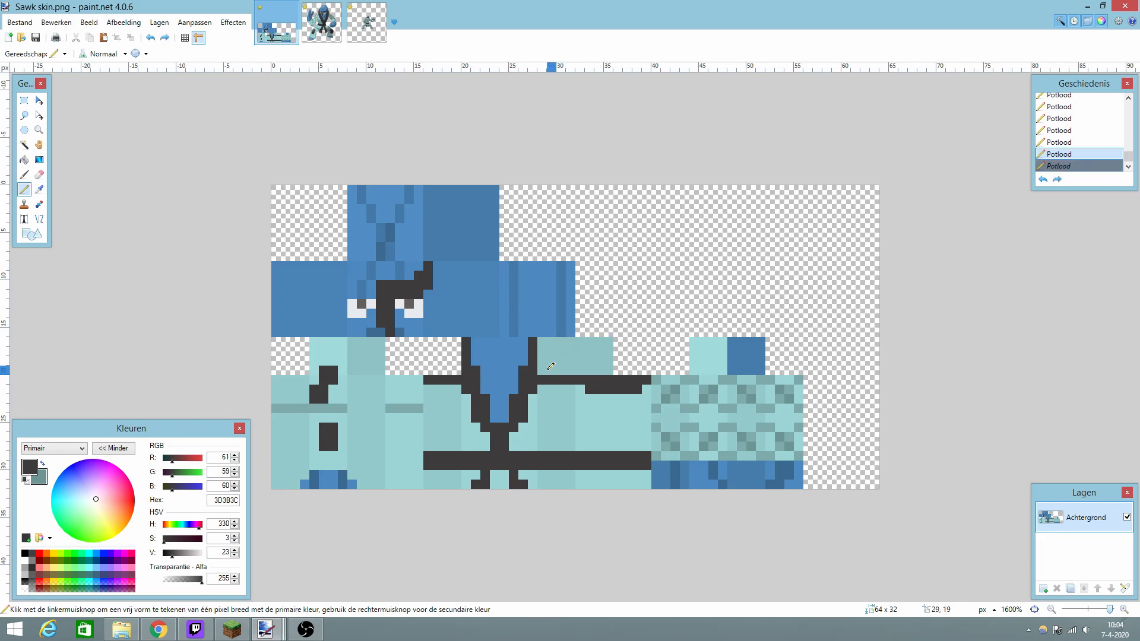
Paint two separate pairs of 3D3B3C pixels in the lowest row of the torso's underside, at columns 29–30 and 33–34.
click(552, 366)
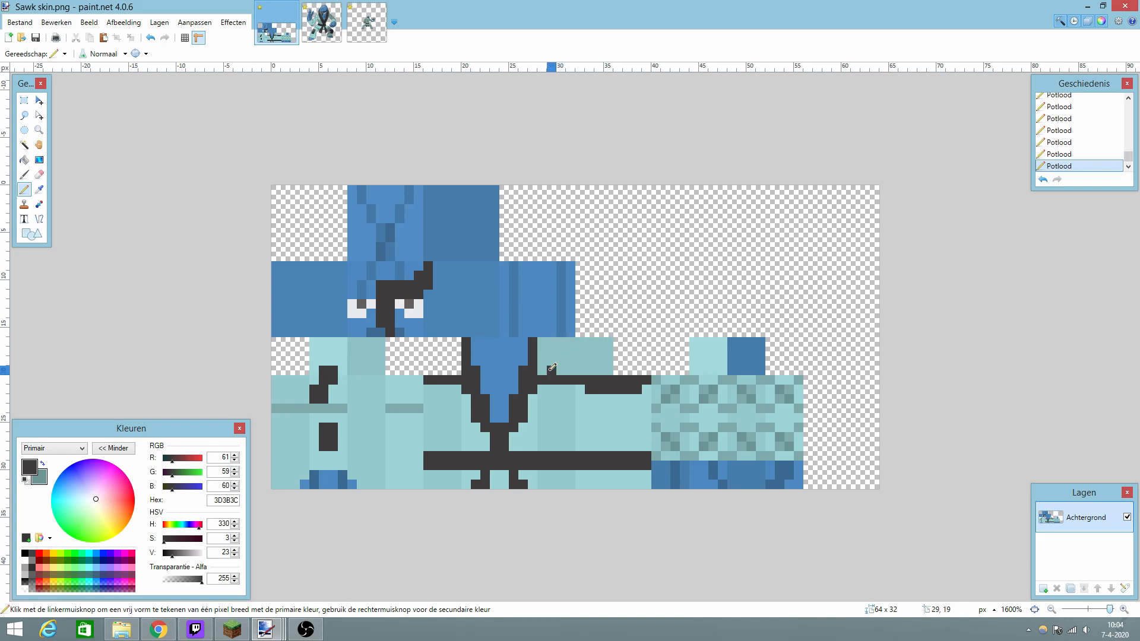
click(562, 368)
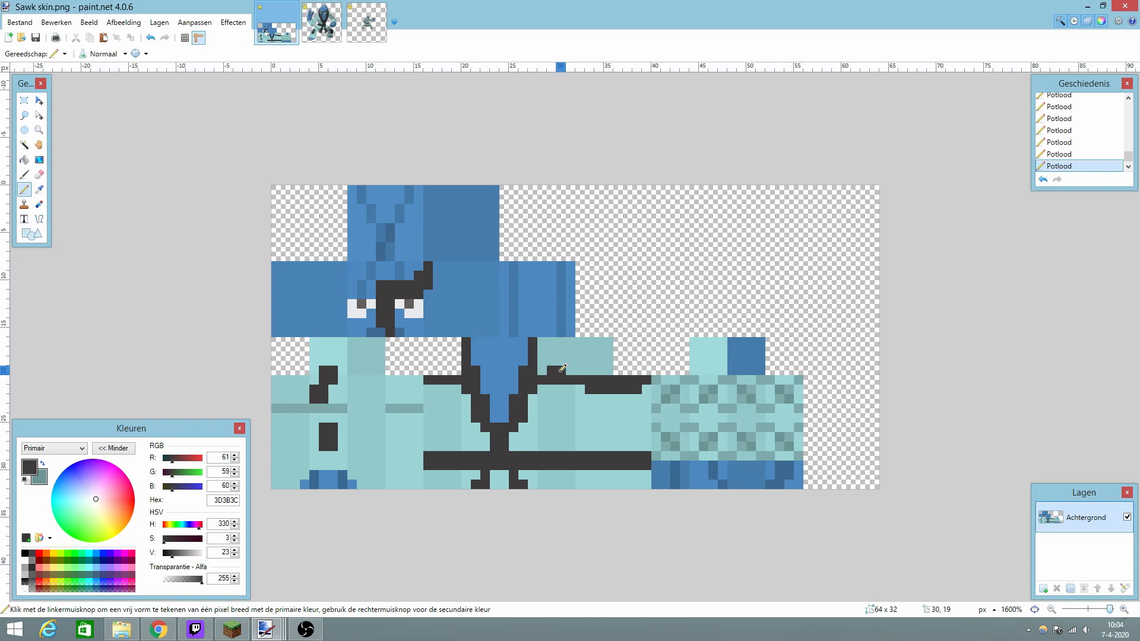
click(599, 369)
click(591, 369)
Reload the updated Sawk skin file in Minecraft Launcher to preview the dark hip pixels.
click(232, 629)
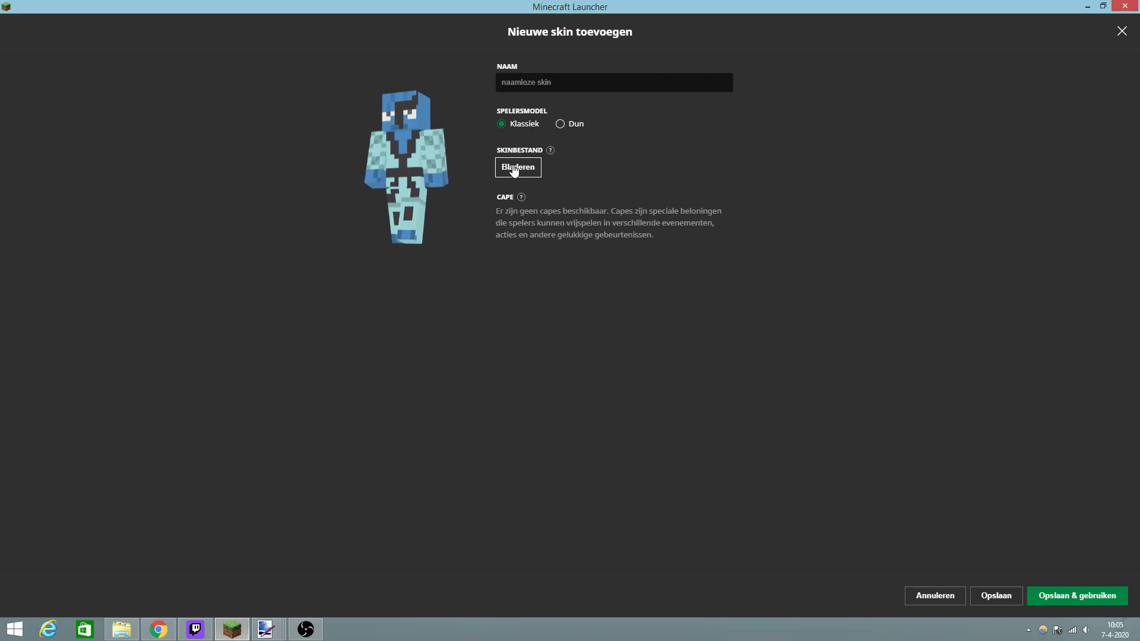
click(506, 169)
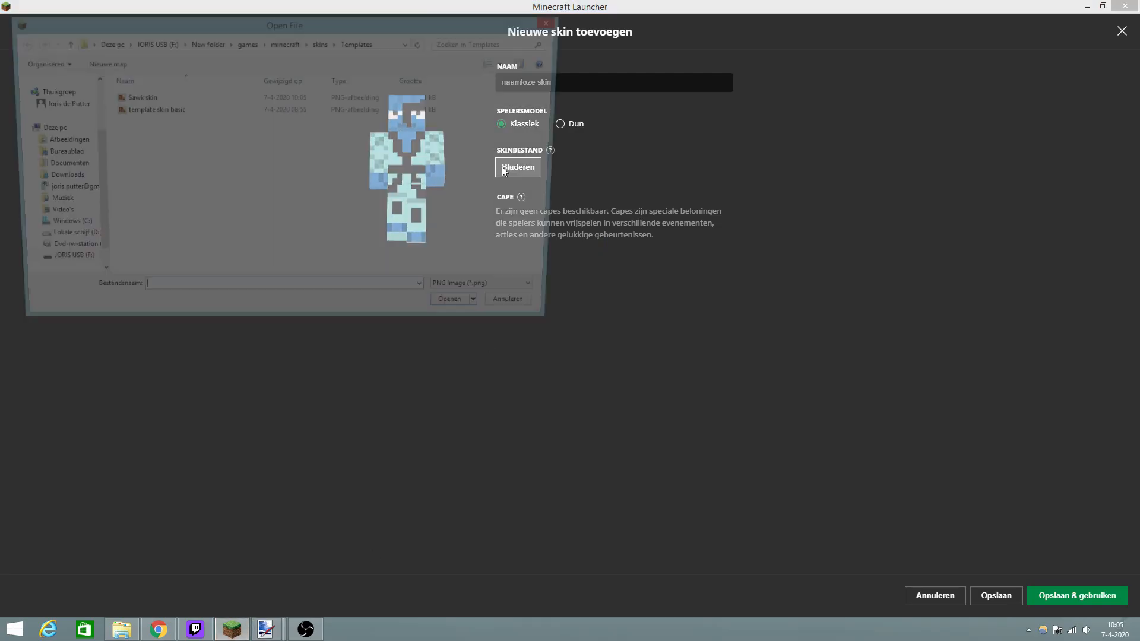
click(149, 97)
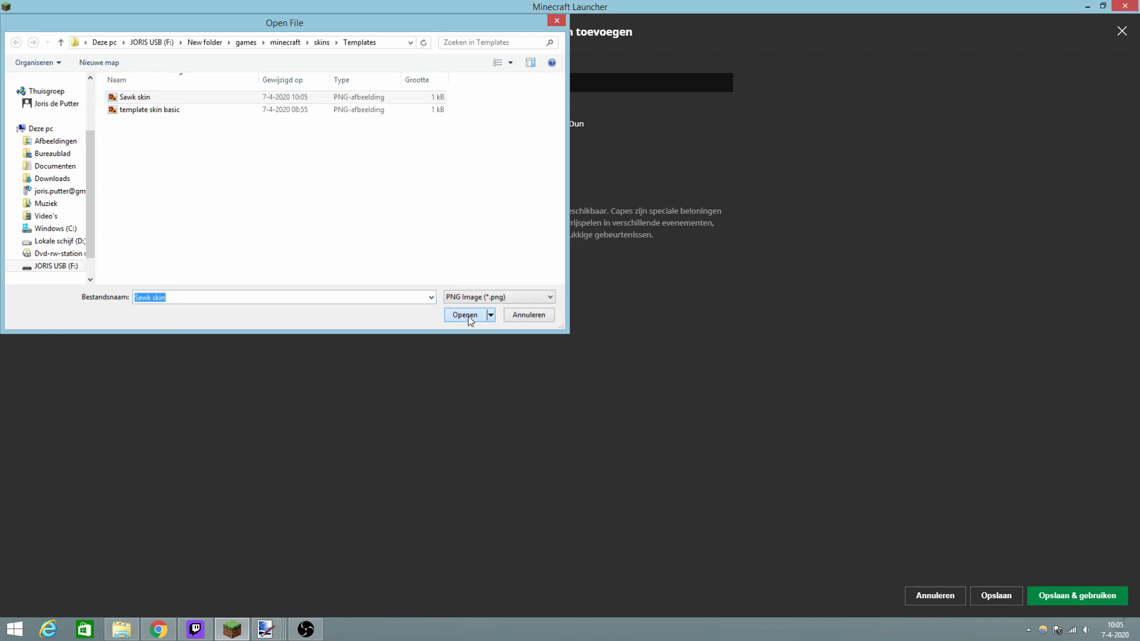
click(465, 315)
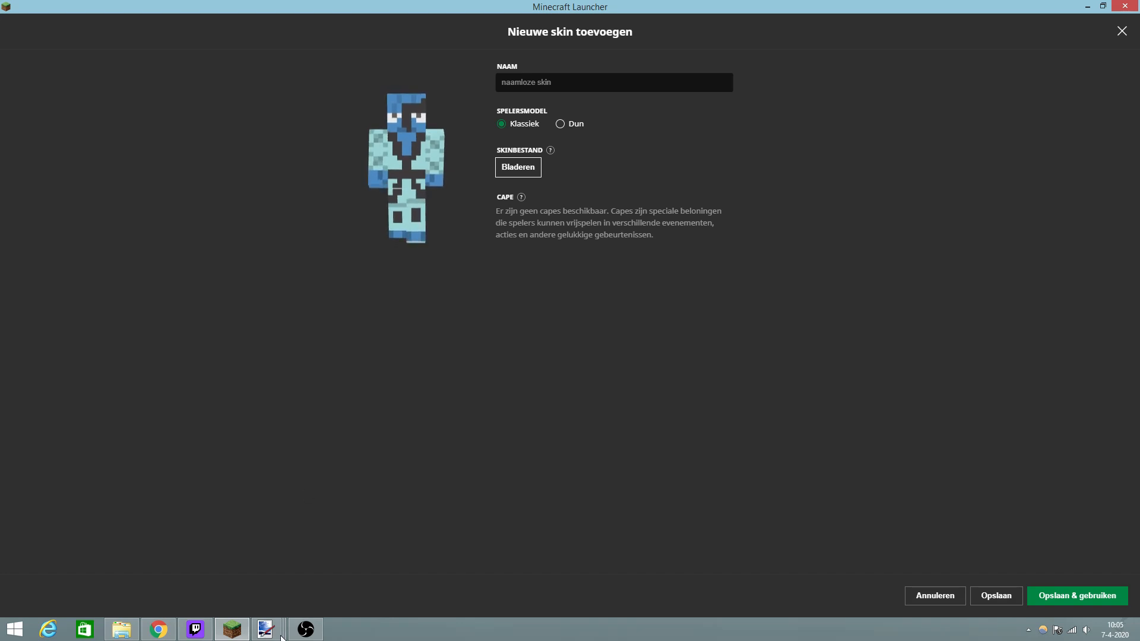
Back in paint.net, extend the dark patches on the leg's top face and the torso's underside upward by one pixel row.
click(267, 631)
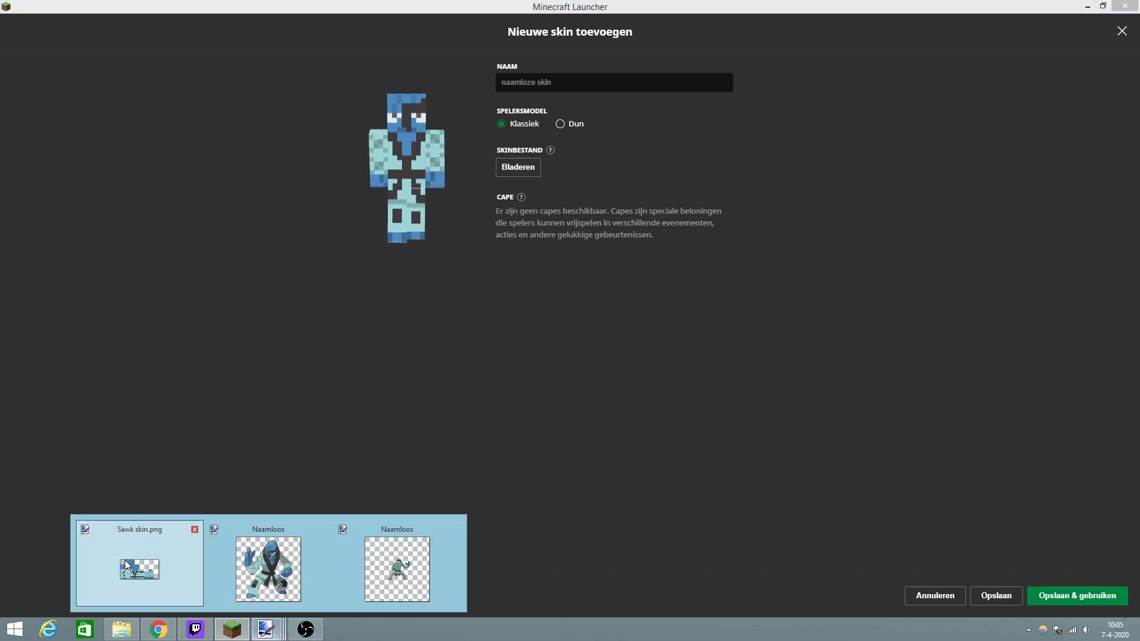
click(127, 565)
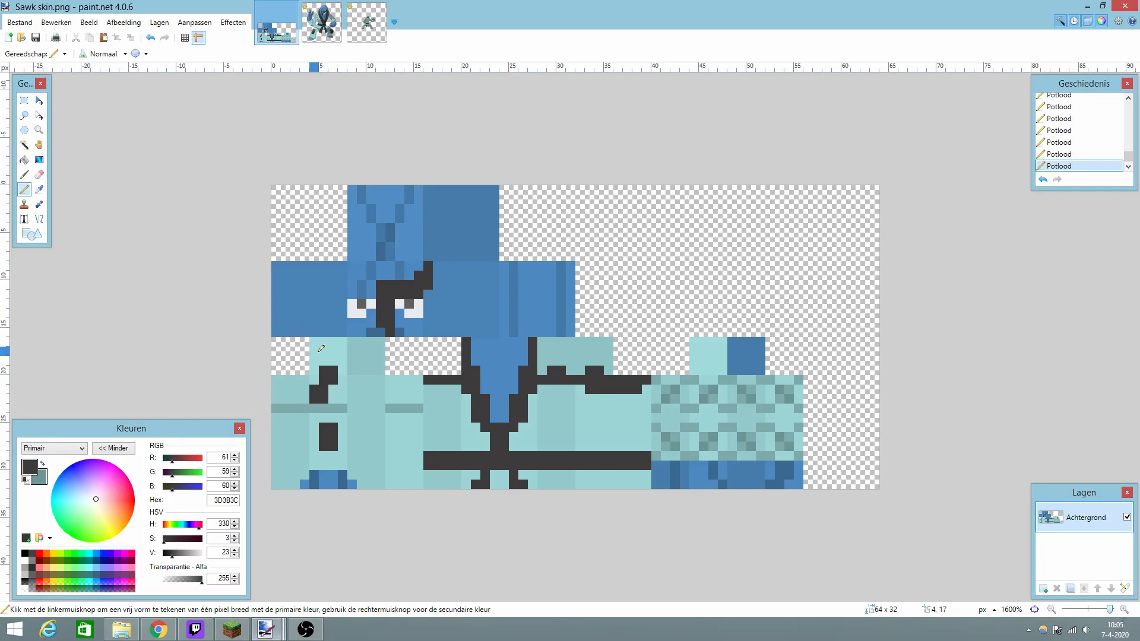
drag(323, 360, 334, 361)
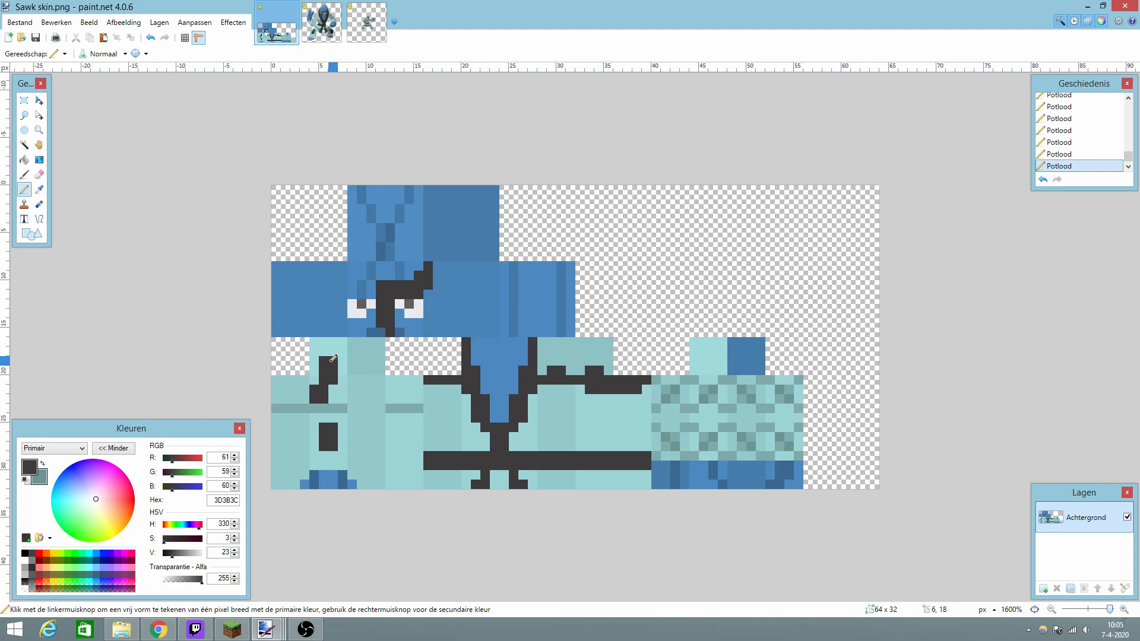
click(552, 360)
drag(589, 360, 600, 359)
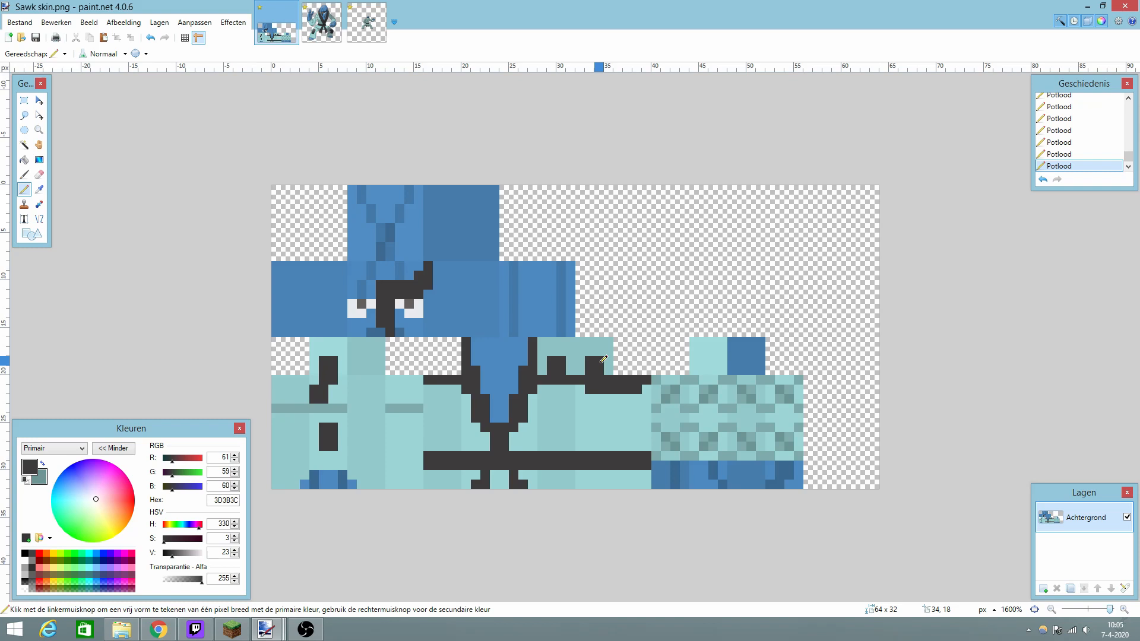
Reload Sawk skin in Minecraft Launcher, tilt the preview to inspect the model from below, and return to paint.net.
click(249, 628)
click(514, 168)
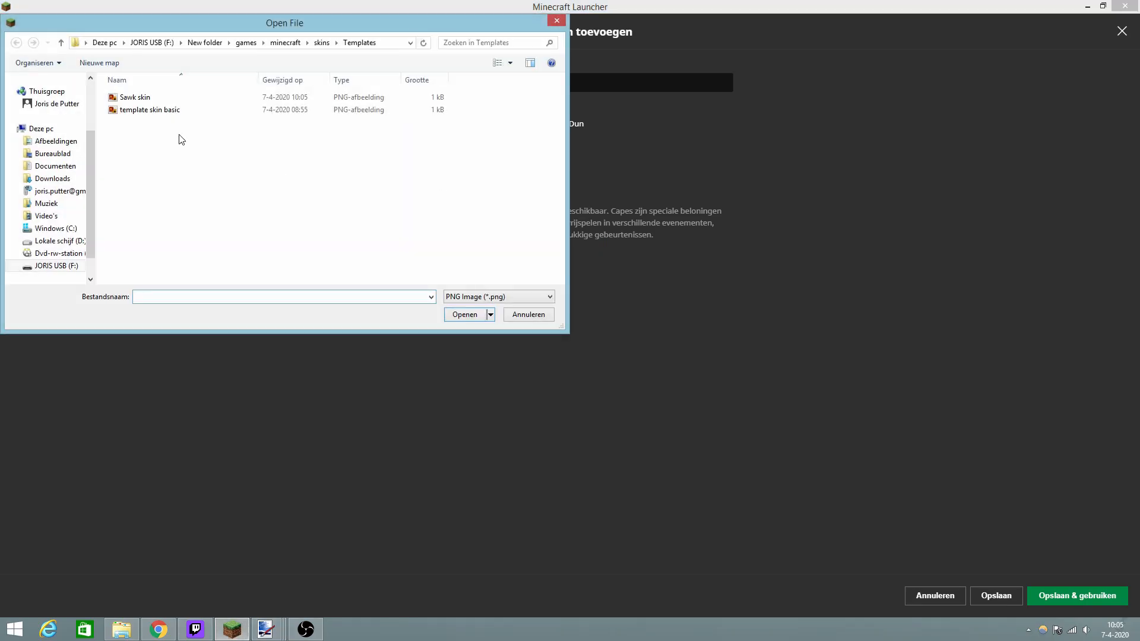
click(130, 97)
click(463, 314)
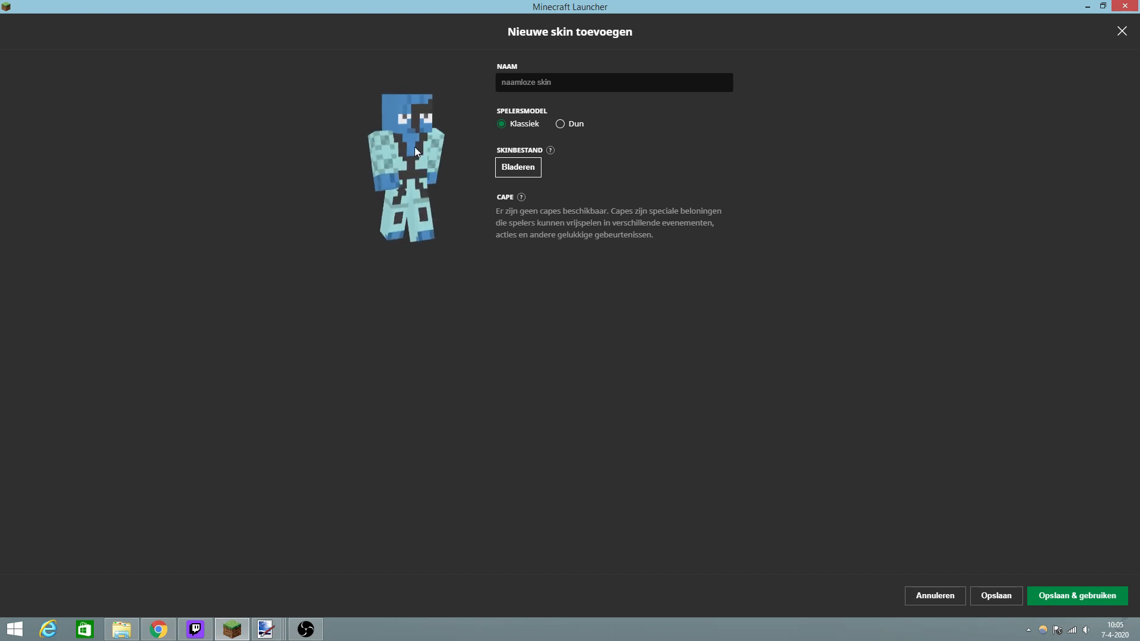
drag(393, 137, 431, 79)
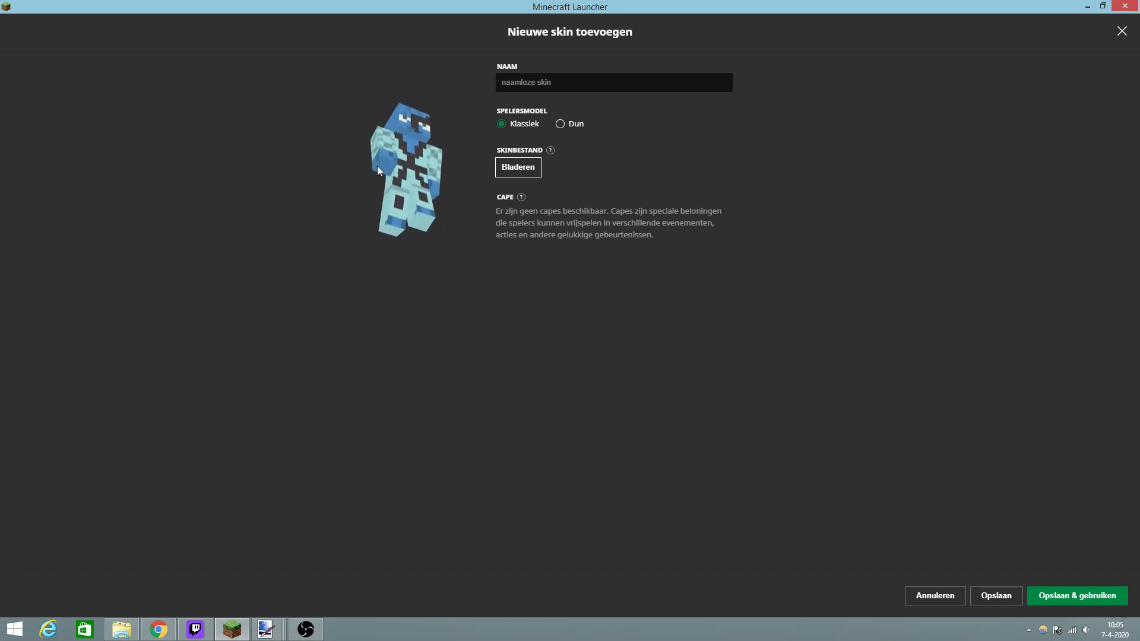
click(265, 629)
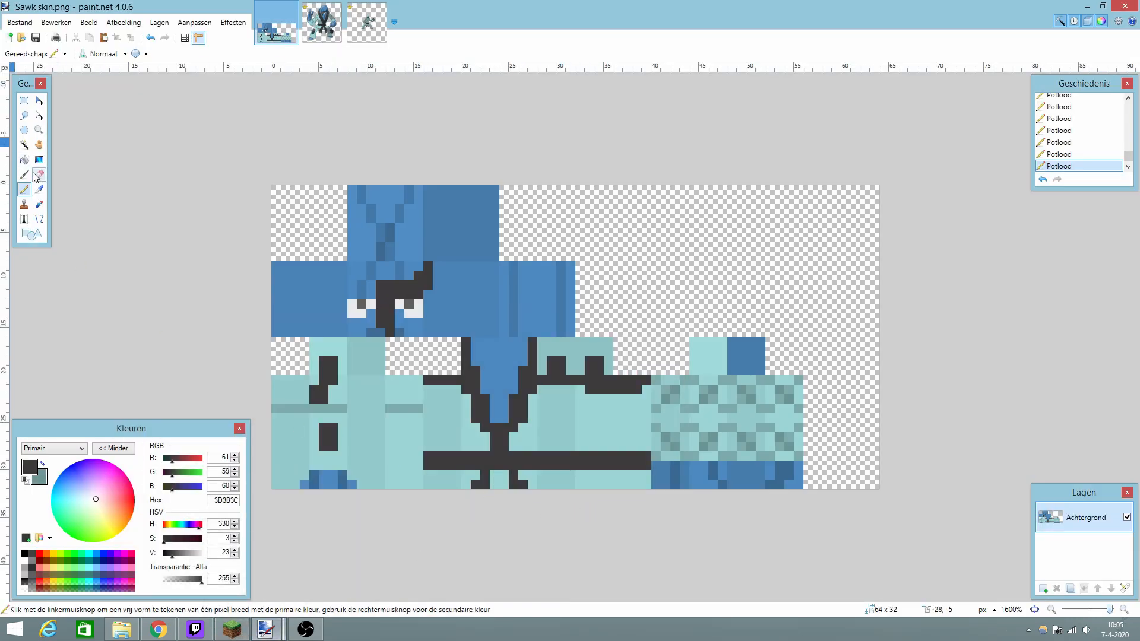
Sample 3B6991 from the hand, paint it across row 18 of the arm's underside at columns 48–51, and save the skin.
click(39, 189)
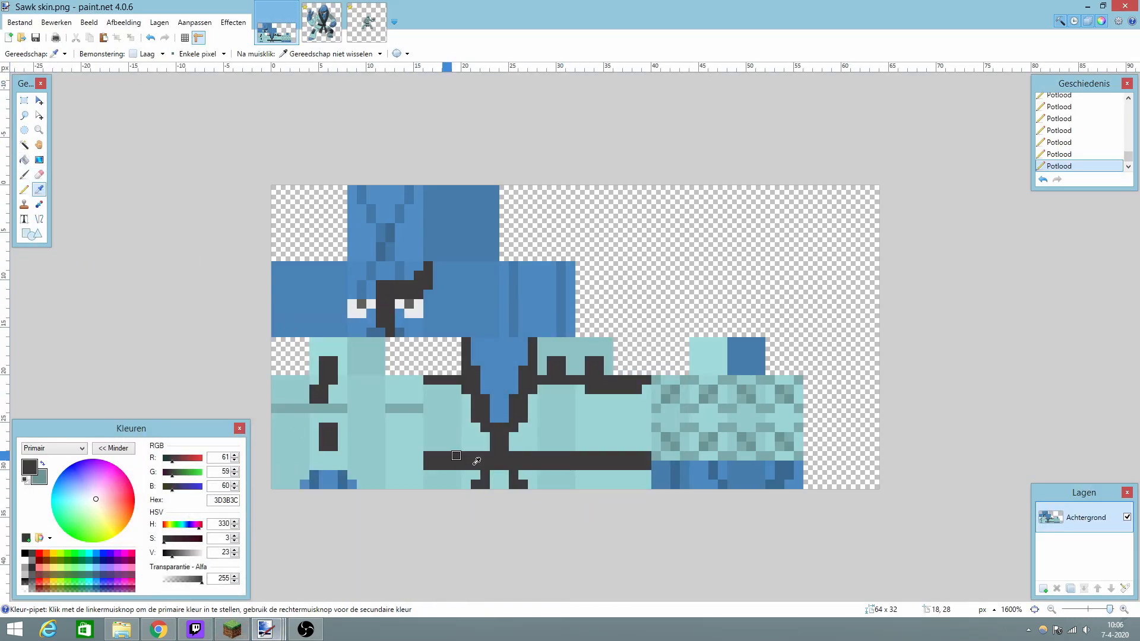
click(674, 483)
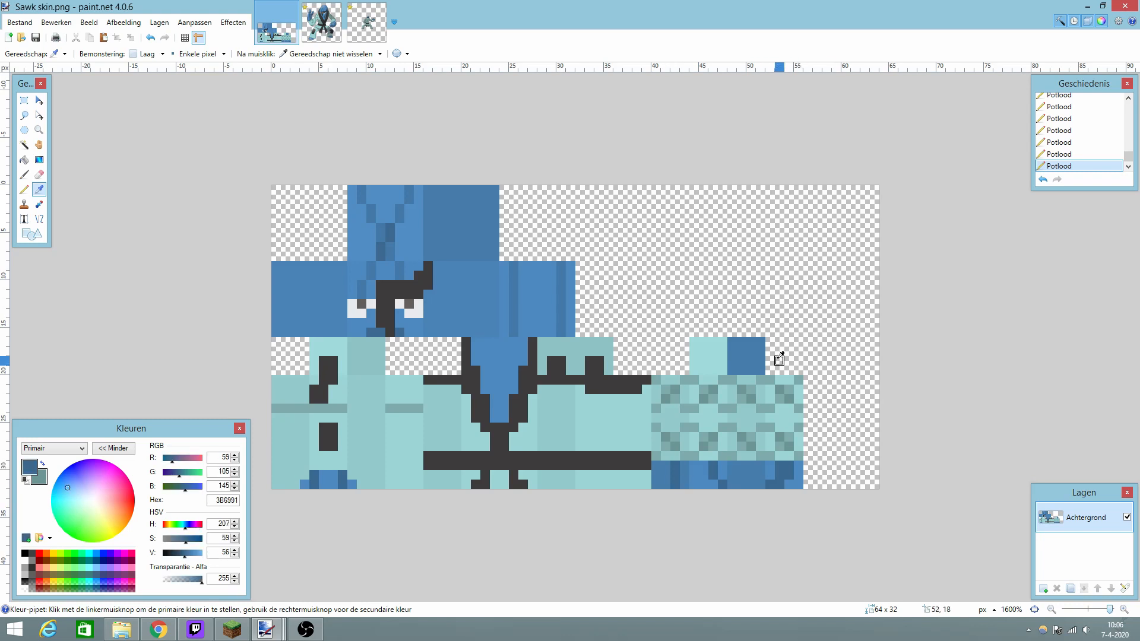
click(25, 189)
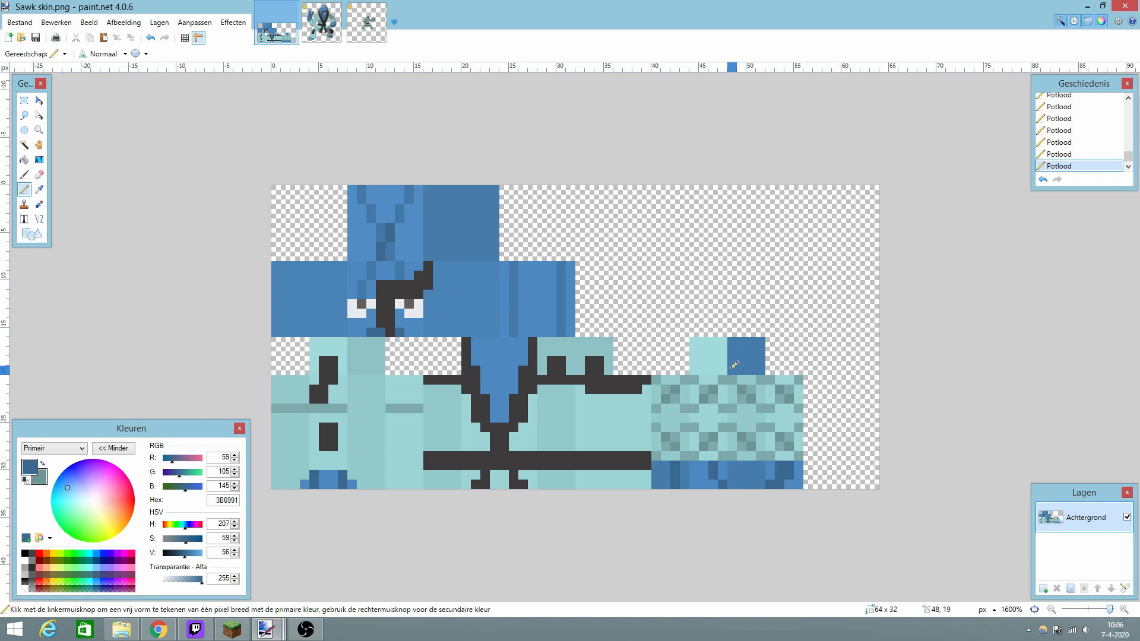
mouse_move(731, 370)
mouse_down()
mouse_move(759, 370)
mouse_move(732, 341)
mouse_move(765, 342)
mouse_move(733, 359)
mouse_move(769, 359)
mouse_up()
key(ctrl+z)
key(ctrl+z)
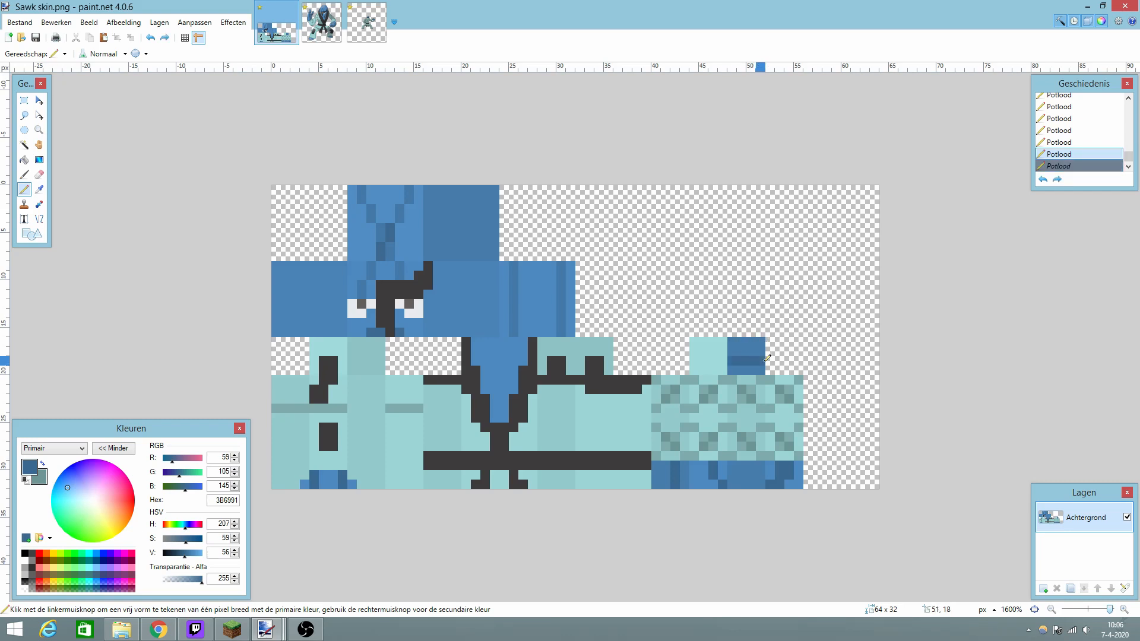
key(ctrl+s)
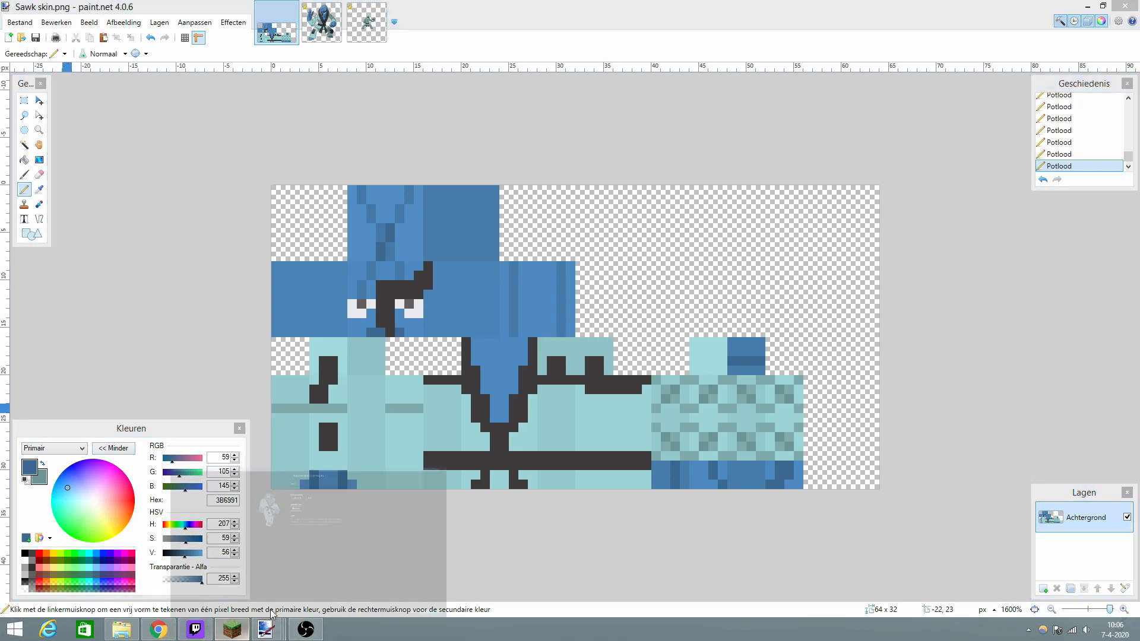
Reload Sawk skin in Minecraft Launcher, turn the preview to inspect the hands, and return to paint.net.
click(231, 629)
click(516, 166)
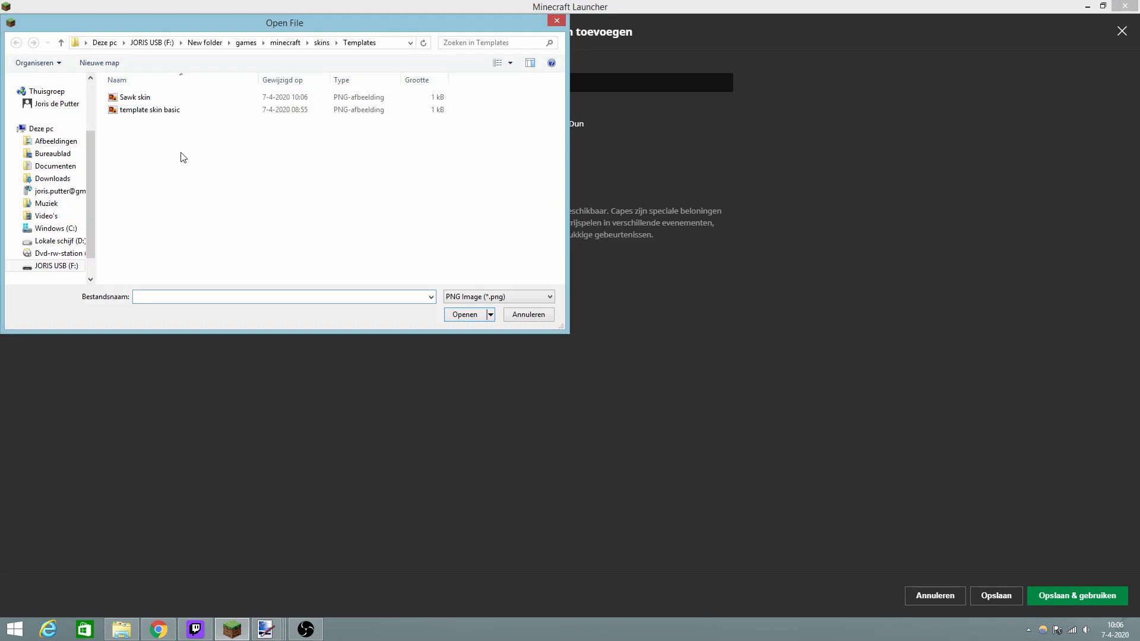
click(135, 96)
click(461, 317)
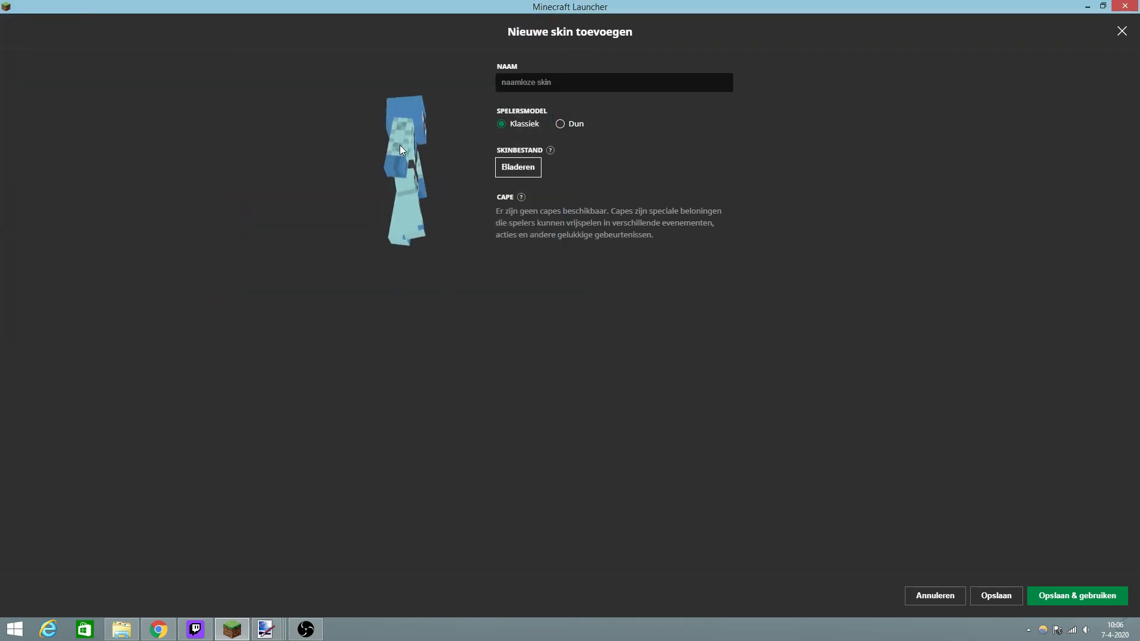
drag(415, 187, 380, 198)
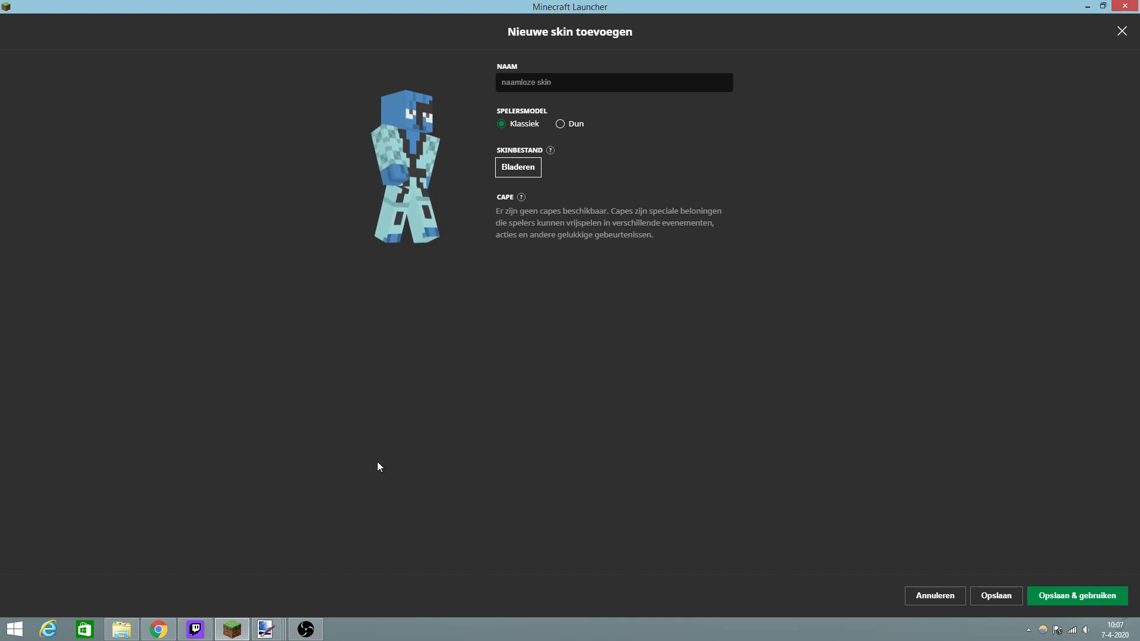
click(242, 629)
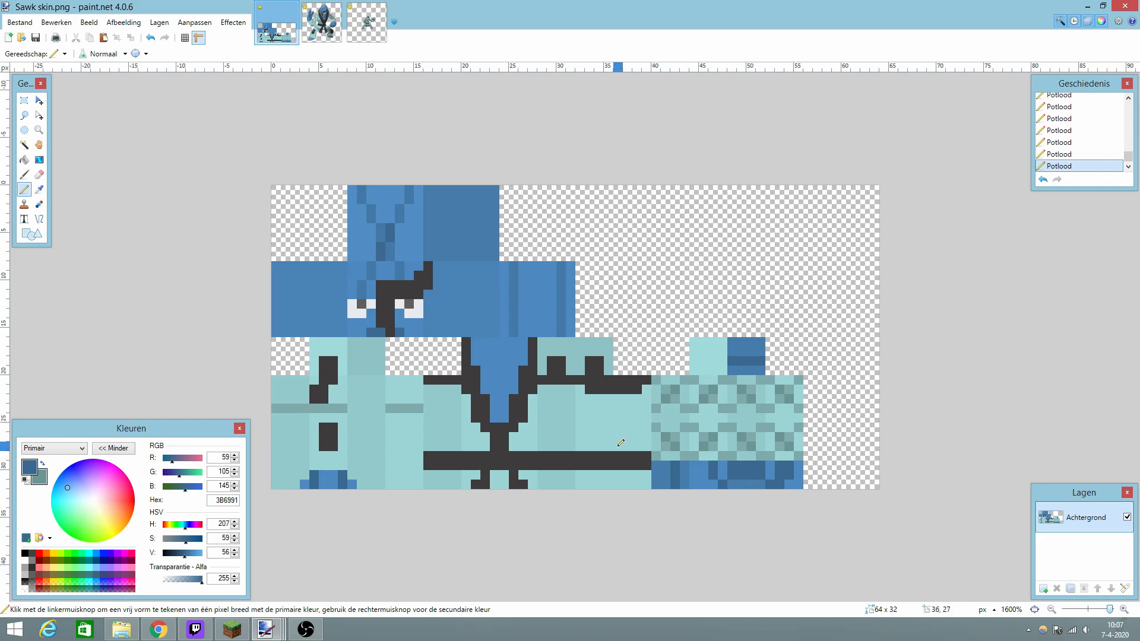
Load the updated Sawk skin file in Minecraft Launcher again, tilt the preview to examine the feet from below, and switch back to paint.net.
click(232, 630)
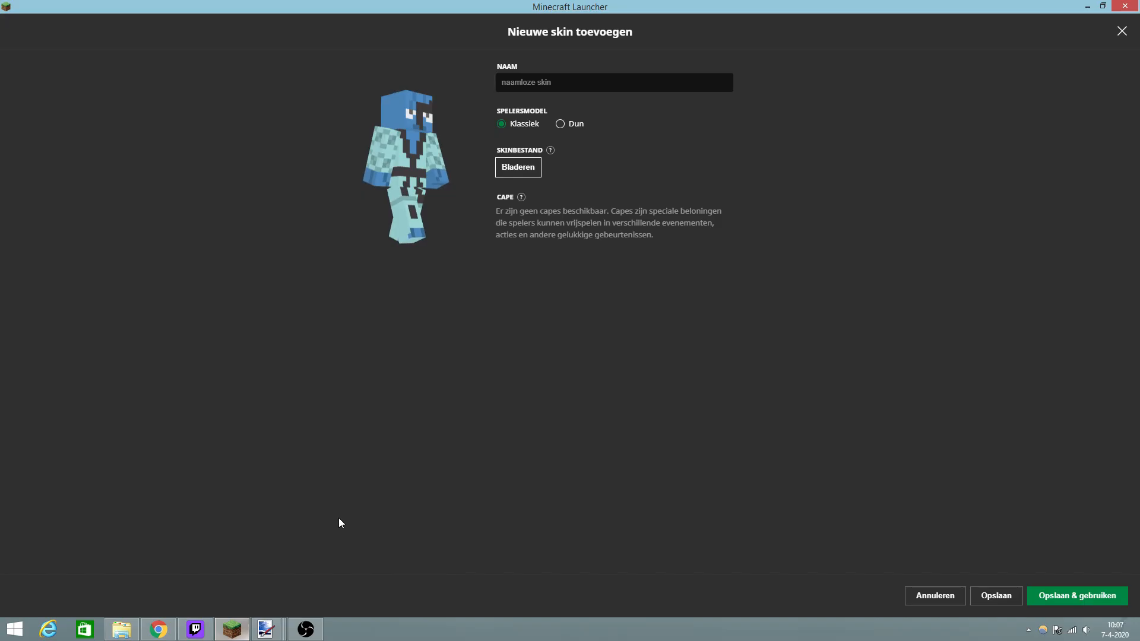
click(516, 169)
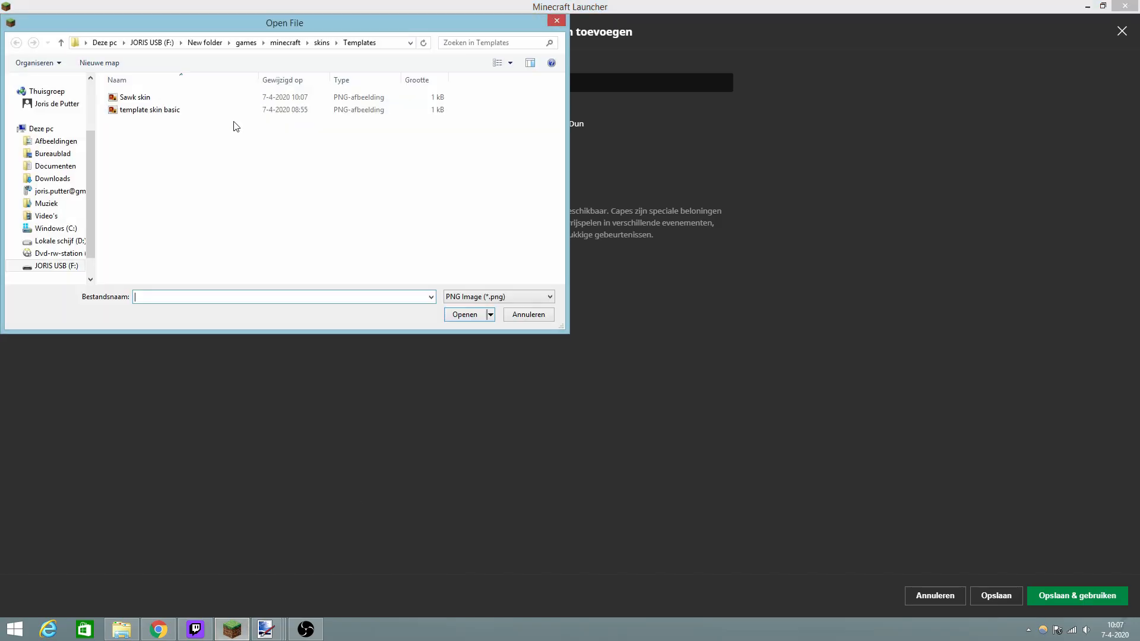
click(134, 97)
click(464, 314)
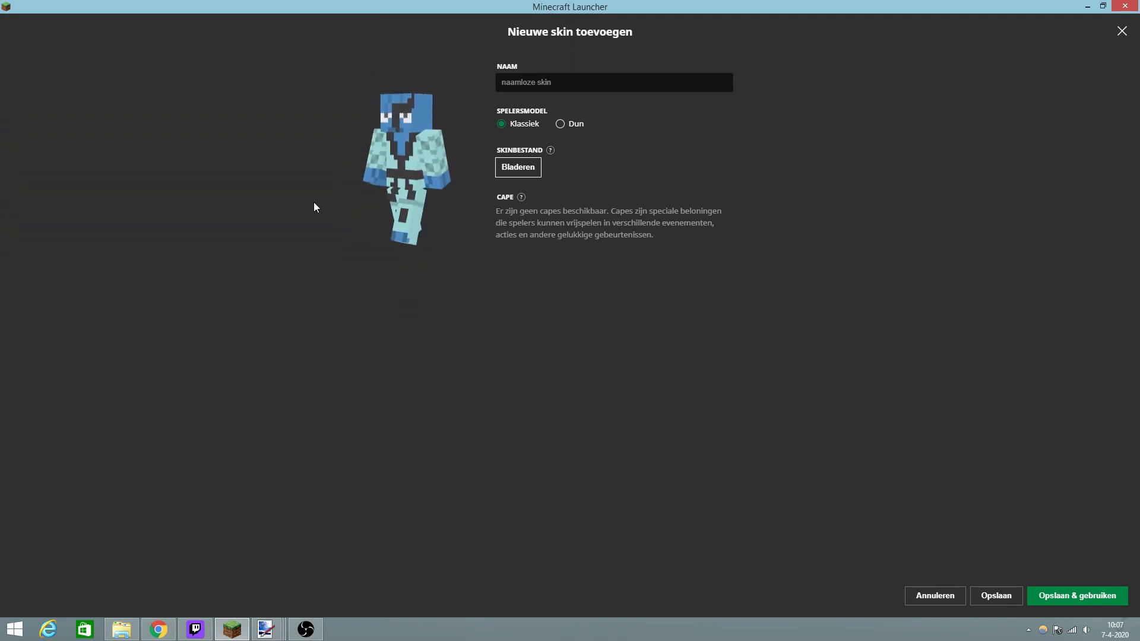
drag(388, 202, 411, 196)
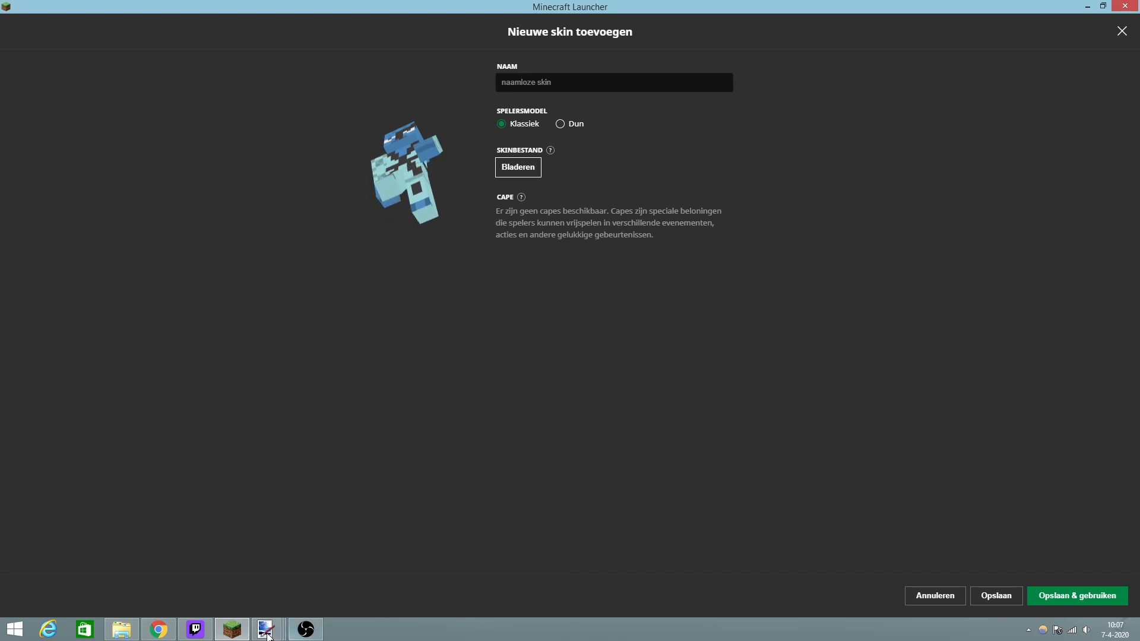
mouse_move(306, 630)
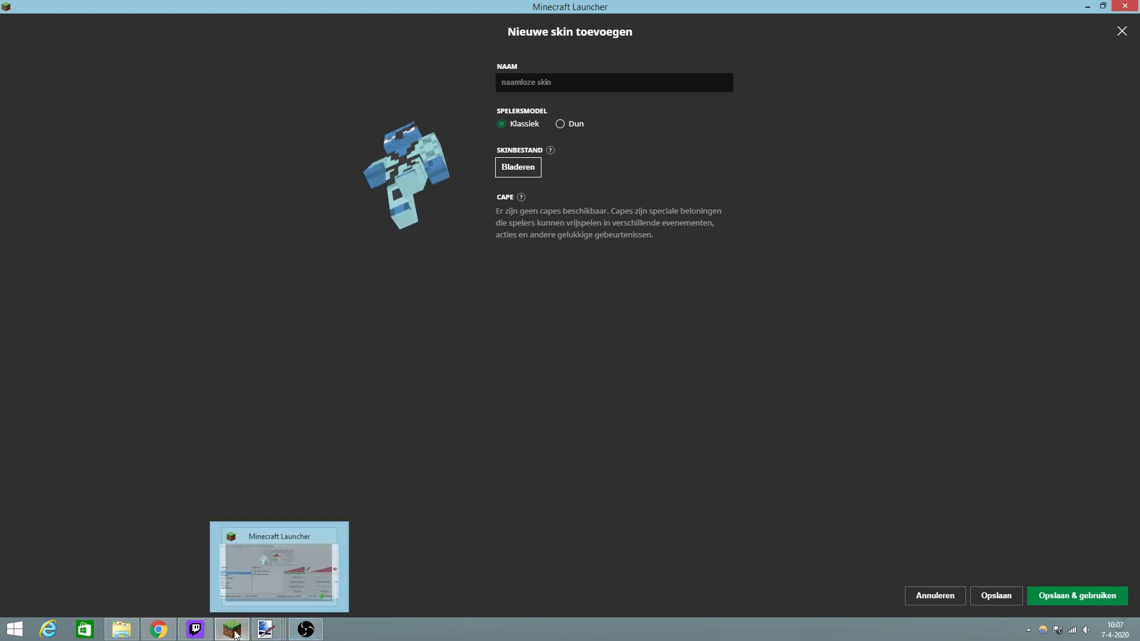
mouse_move(265, 629)
click(153, 568)
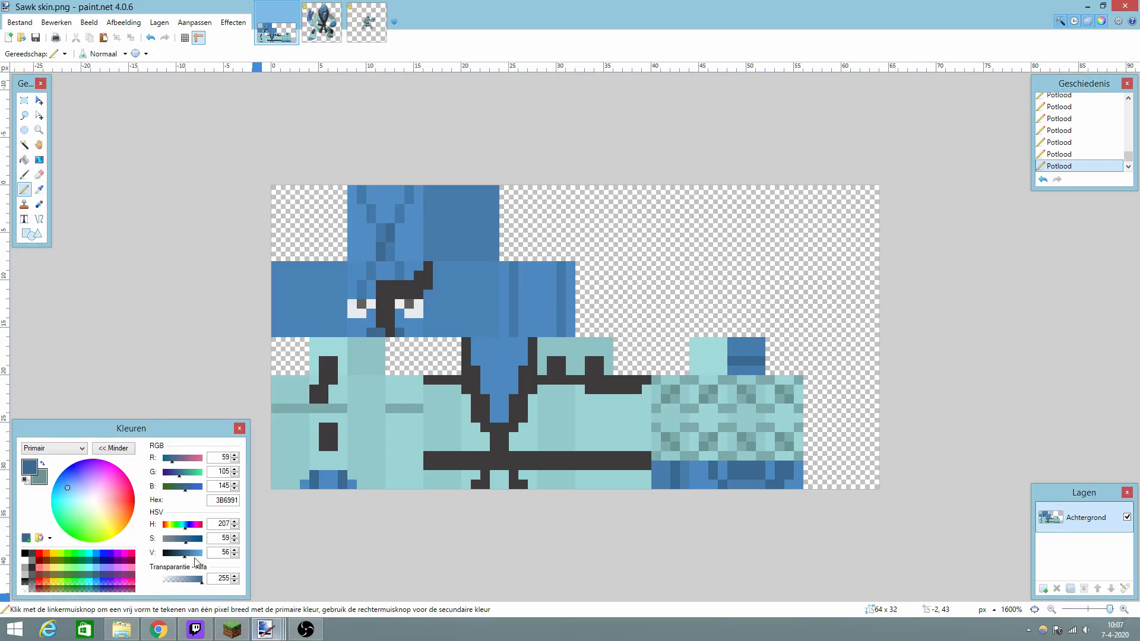
Sample the foot's lighter blue as primary and 3B6991 as secondary, and paint the lowest row of the leg's underside at columns 8–11.
click(39, 189)
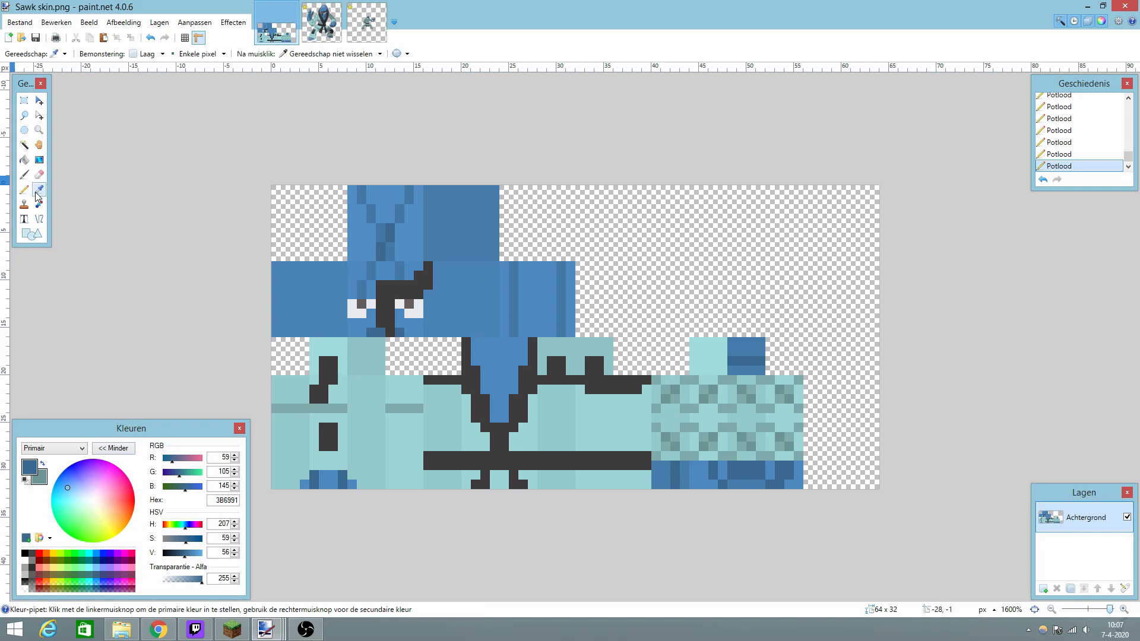
click(324, 484)
right_click(333, 483)
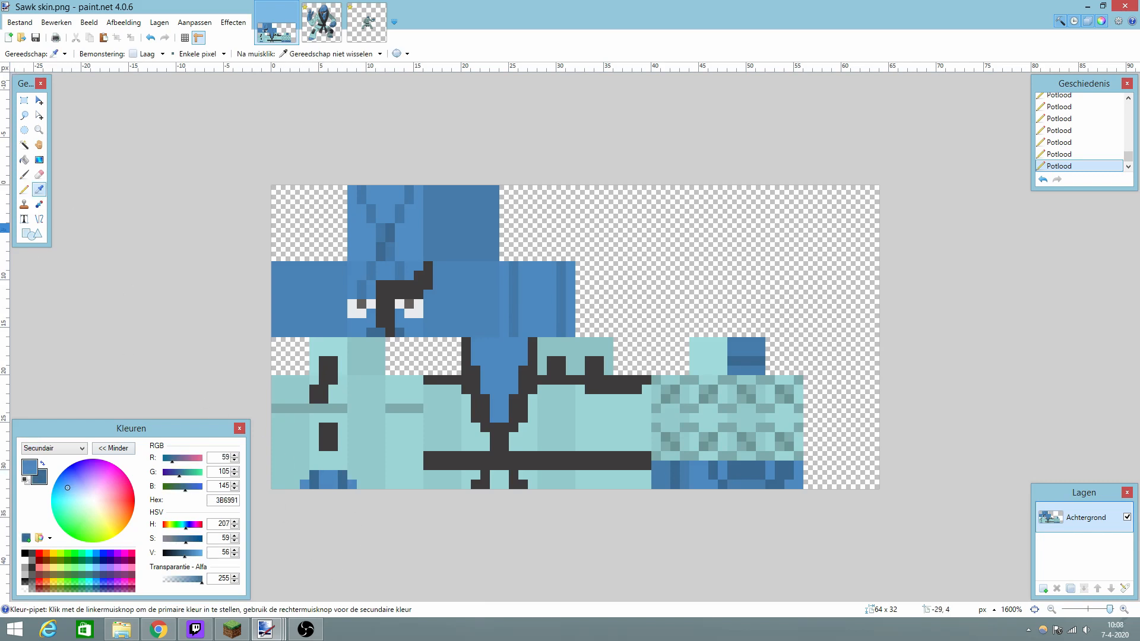
click(24, 189)
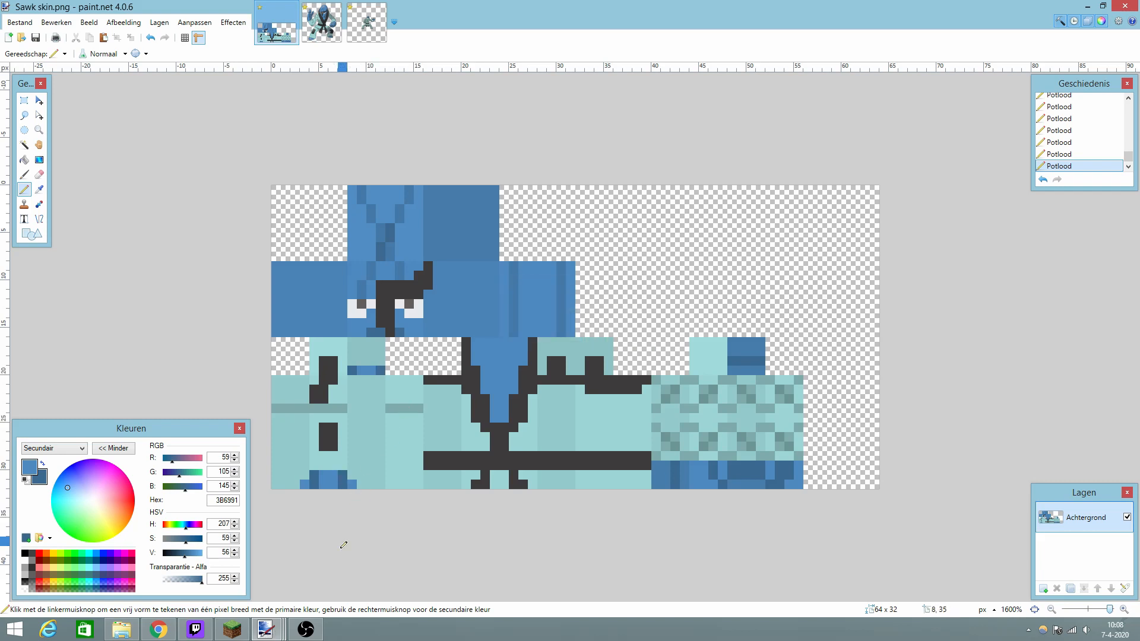
Reload Sawk skin in Minecraft Launcher with the blue toes on the leg's underside.
click(231, 629)
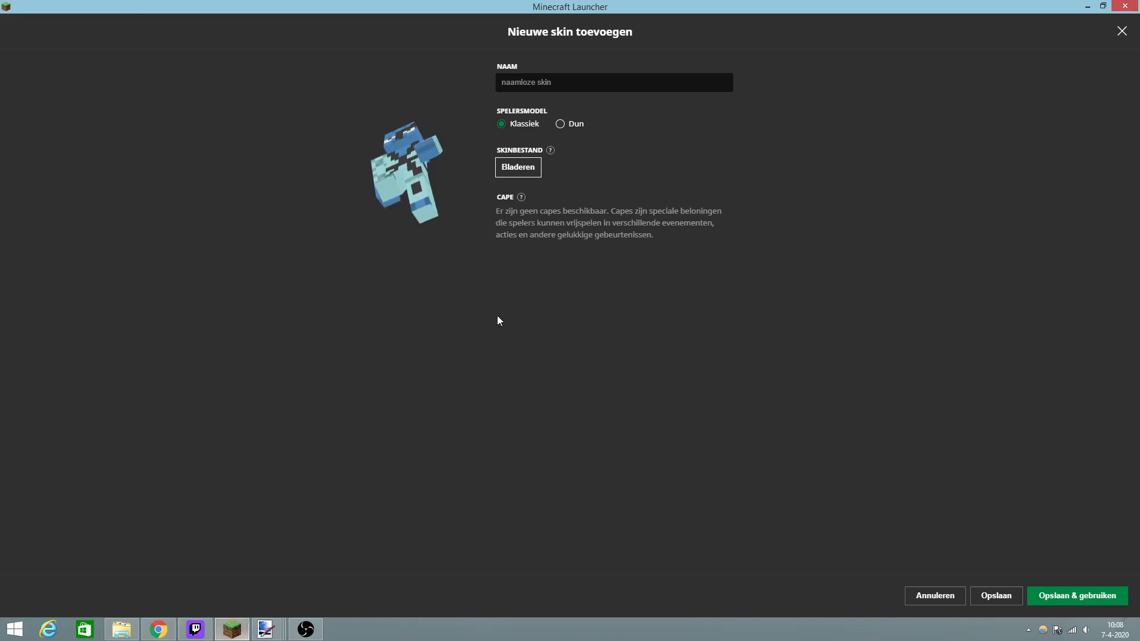
click(522, 167)
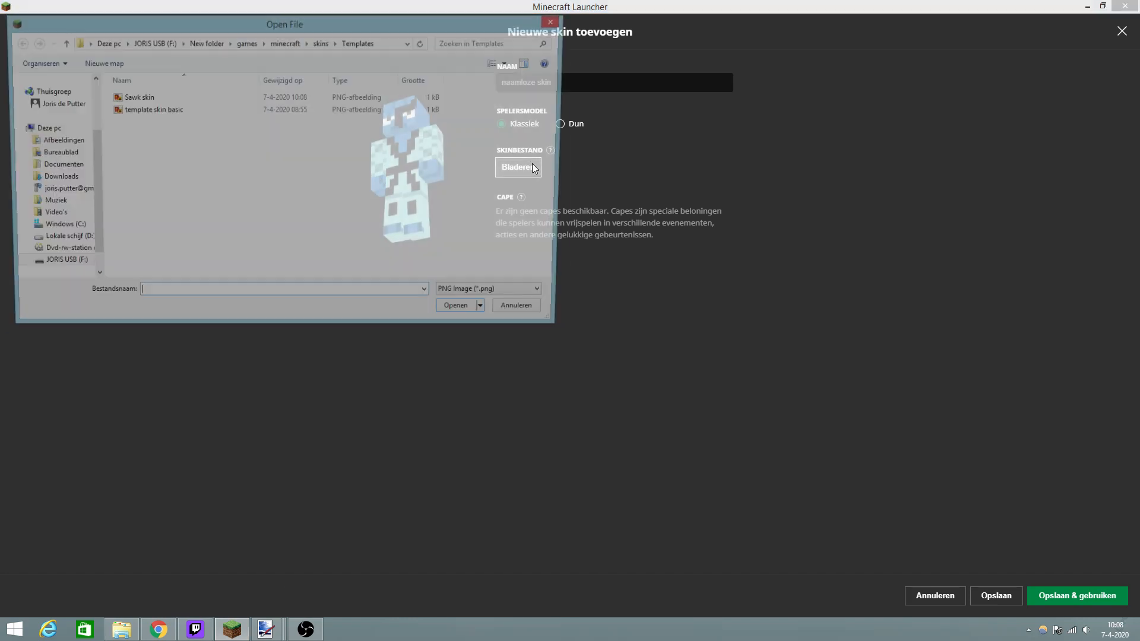
click(133, 99)
click(462, 314)
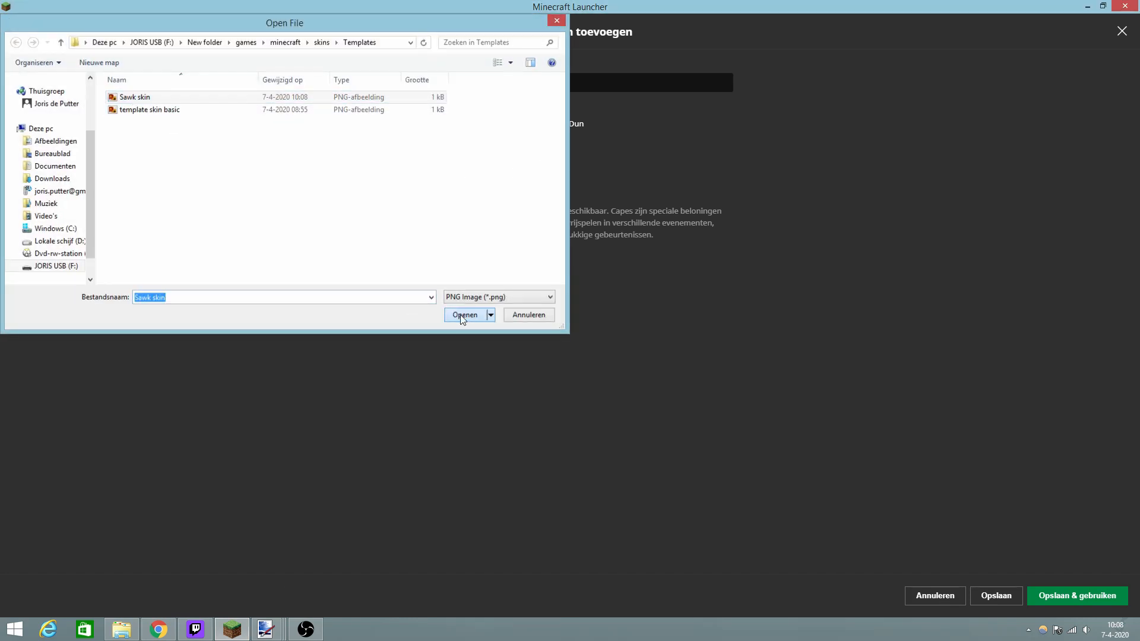
Rotate the skin preview to examine the model from below, from behind and from the front.
drag(392, 179, 375, 63)
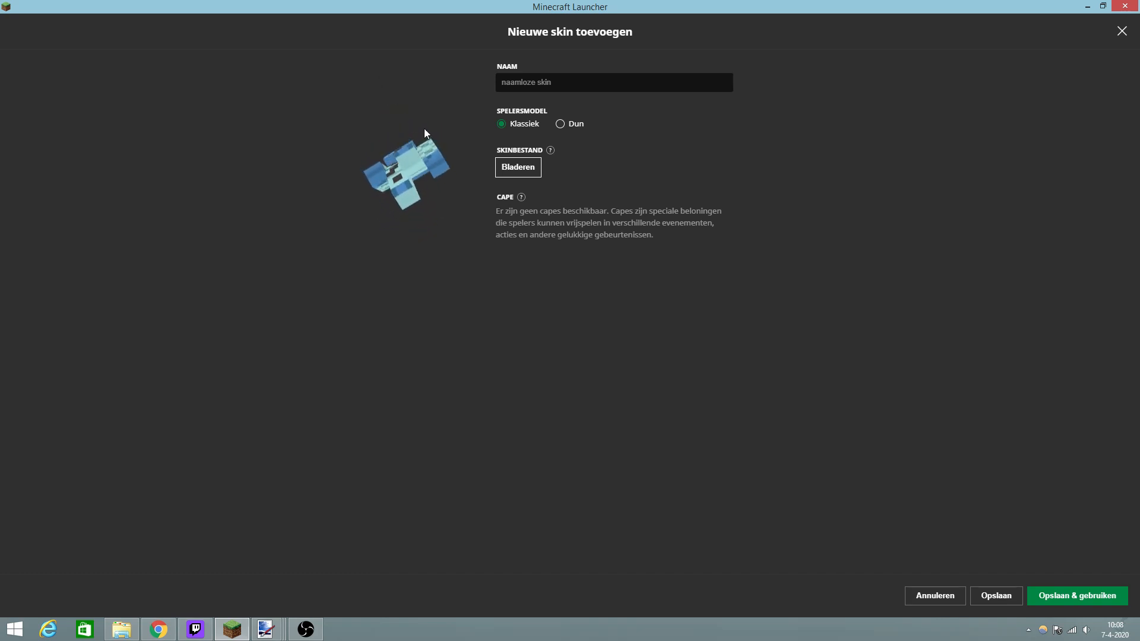
drag(424, 129, 712, 240)
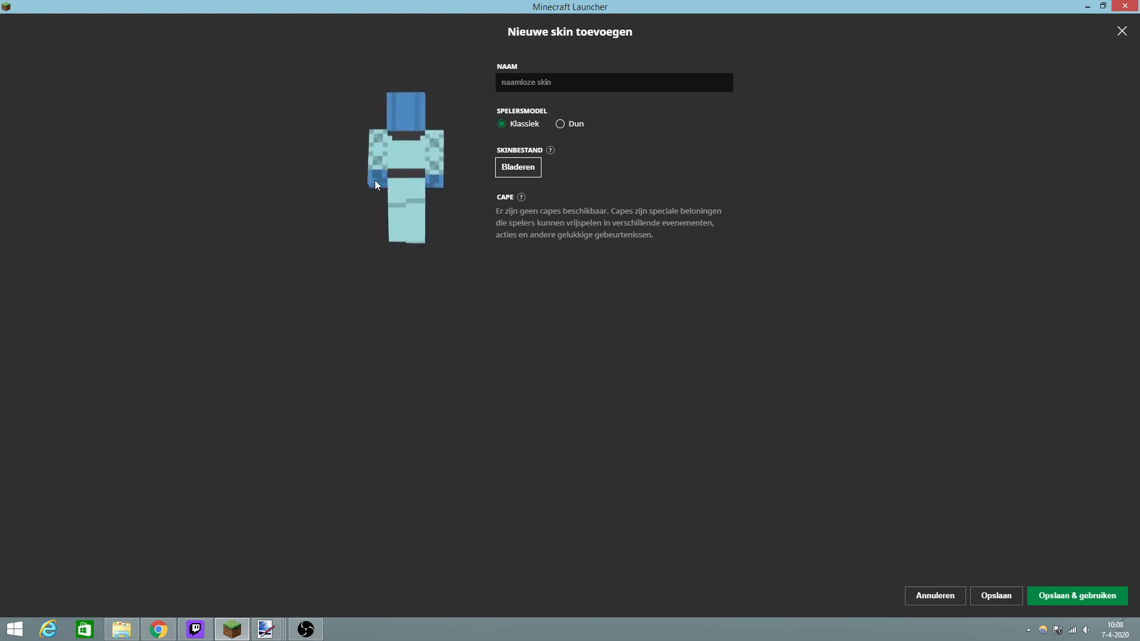
drag(375, 180, 310, 198)
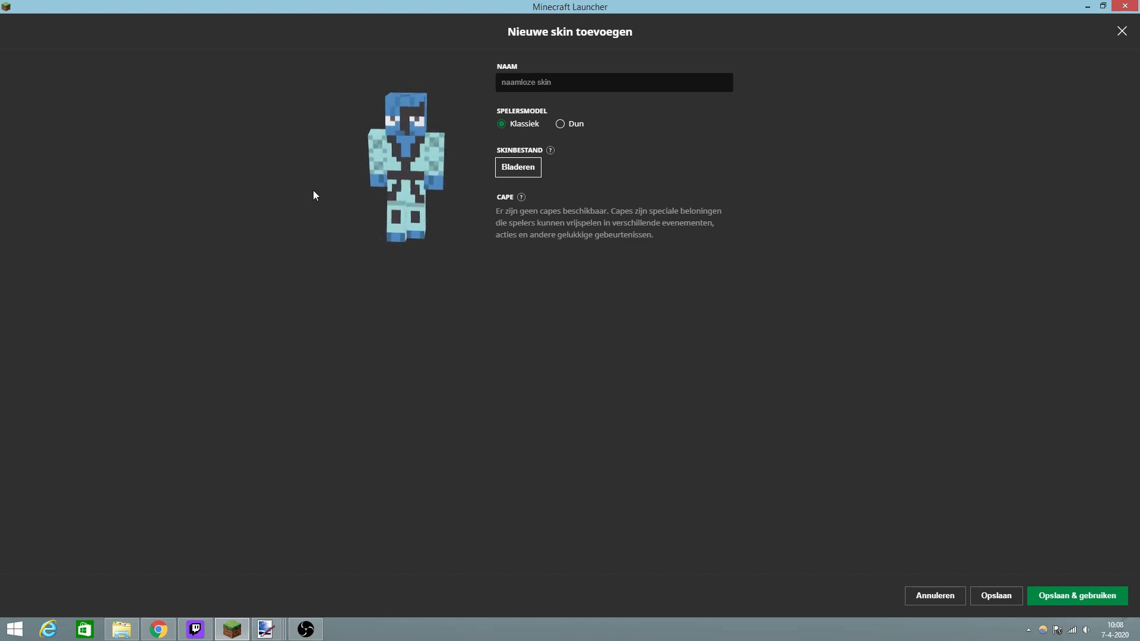
drag(405, 174, 490, 162)
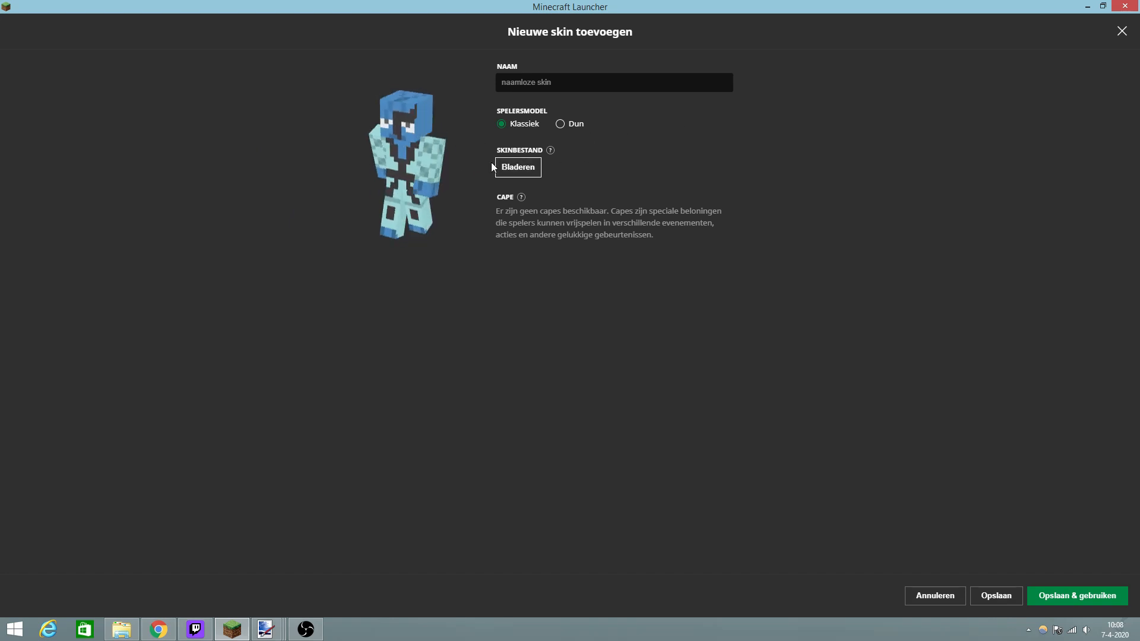